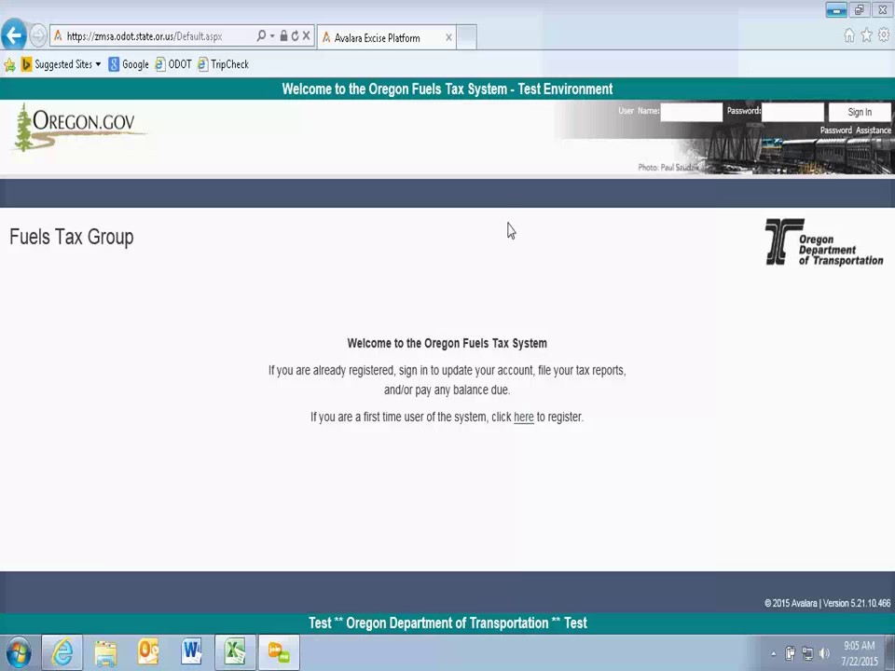
- Sign in to the test environment with the admin user name and password
{"action": "left_click", "coordinate": [699, 111]}
{"action": "type", "text": "W"}
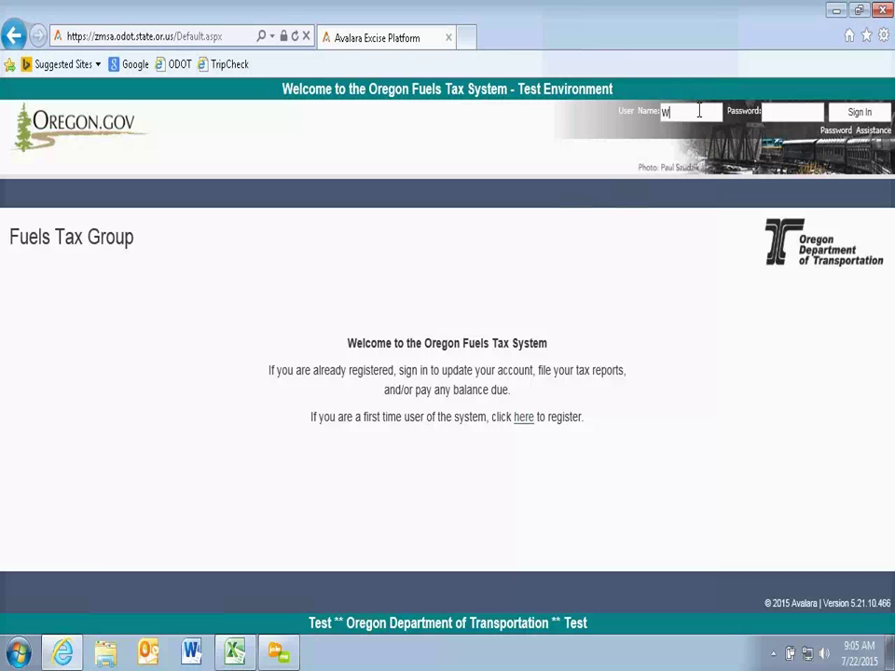
{"action": "type", "text": "EBDemo_admin"}
{"action": "key", "text": "Tab"}
{"action": "type", "text": "passwor"}
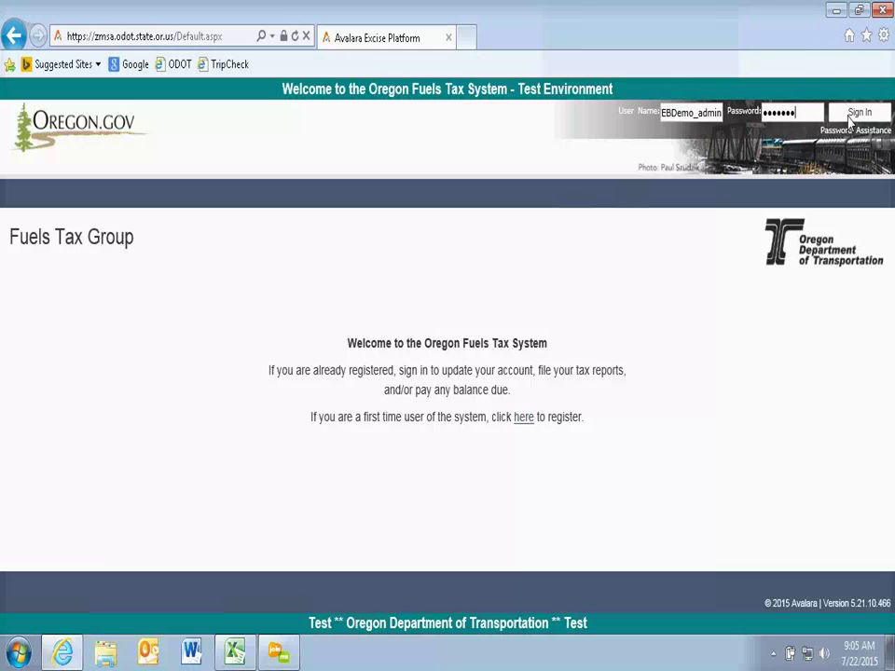
{"action": "left_click", "coordinate": [849, 119]}
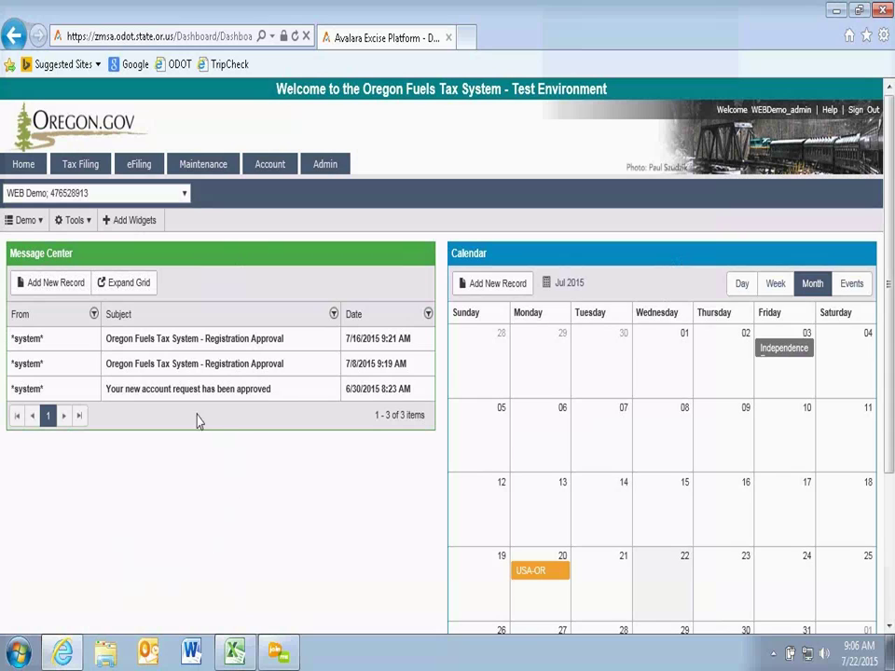
- Open Registration Status from the Account > Registration menu to list existing registrations
{"action": "mouse_move", "coordinate": [265, 172]}
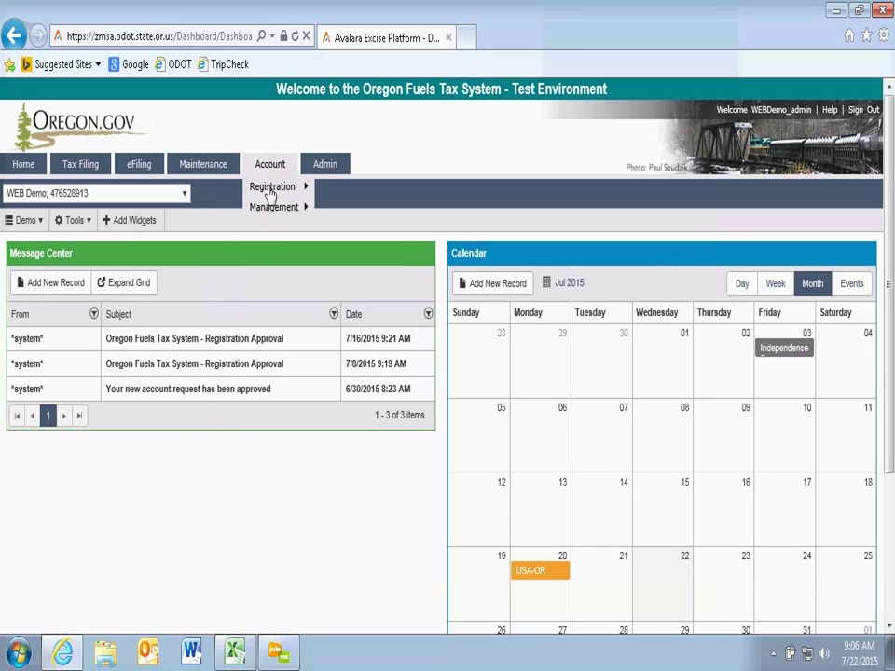
{"action": "mouse_move", "coordinate": [272, 191]}
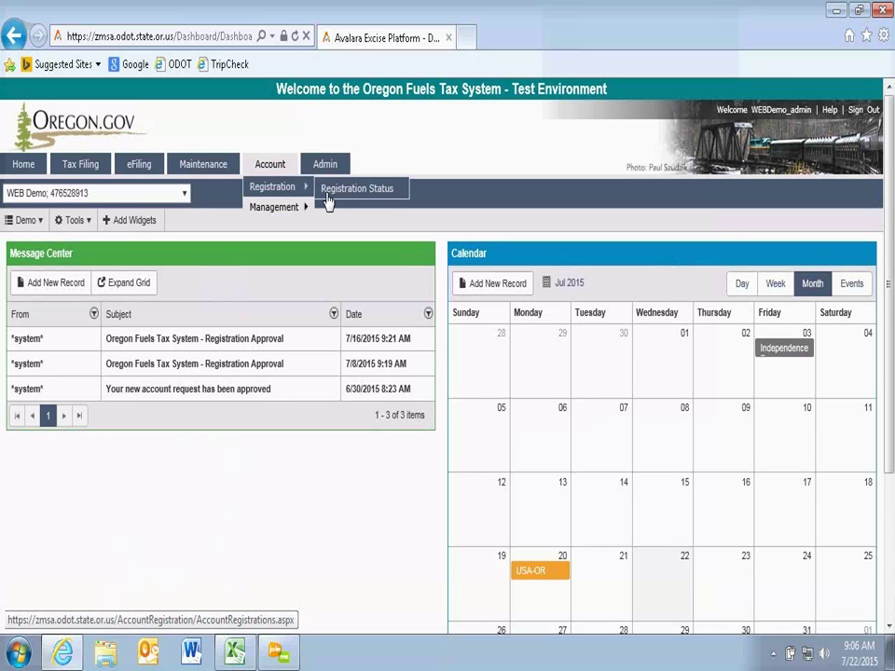
{"action": "left_click", "coordinate": [327, 199]}
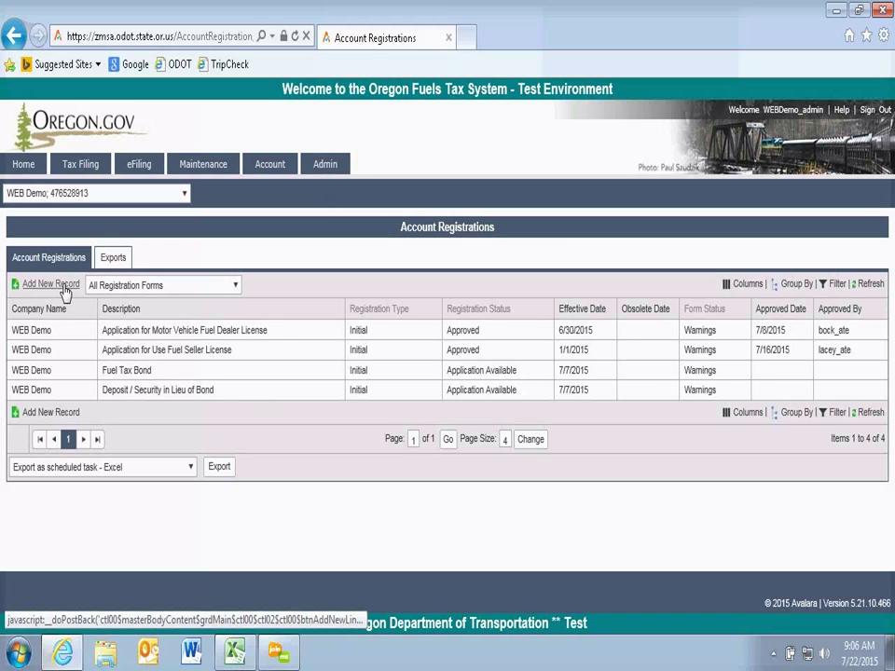
- Insert a new registration with account type APUFU - Application for Use Fuel User License
{"action": "left_click", "coordinate": [65, 290]}
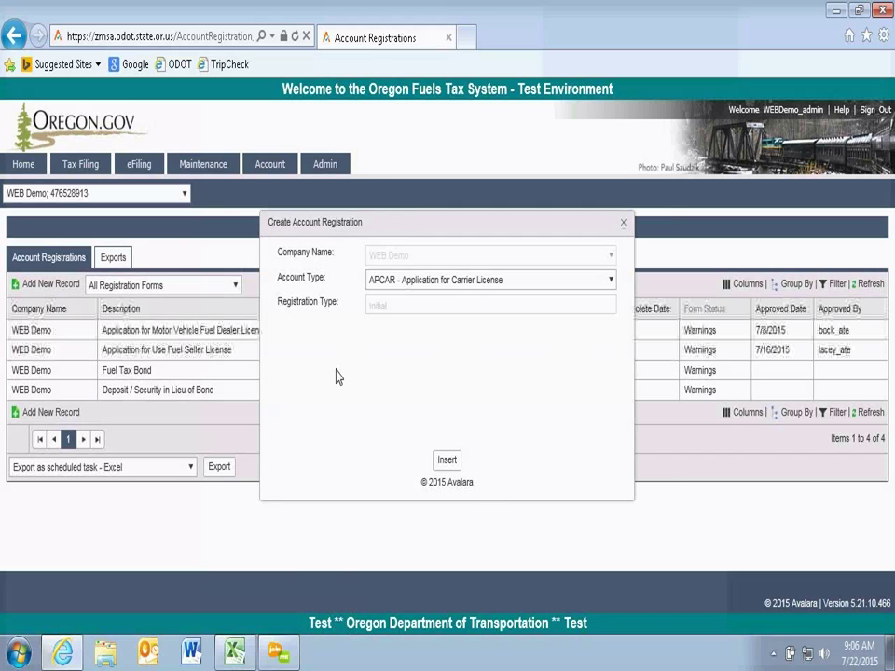
{"action": "left_click", "coordinate": [611, 281]}
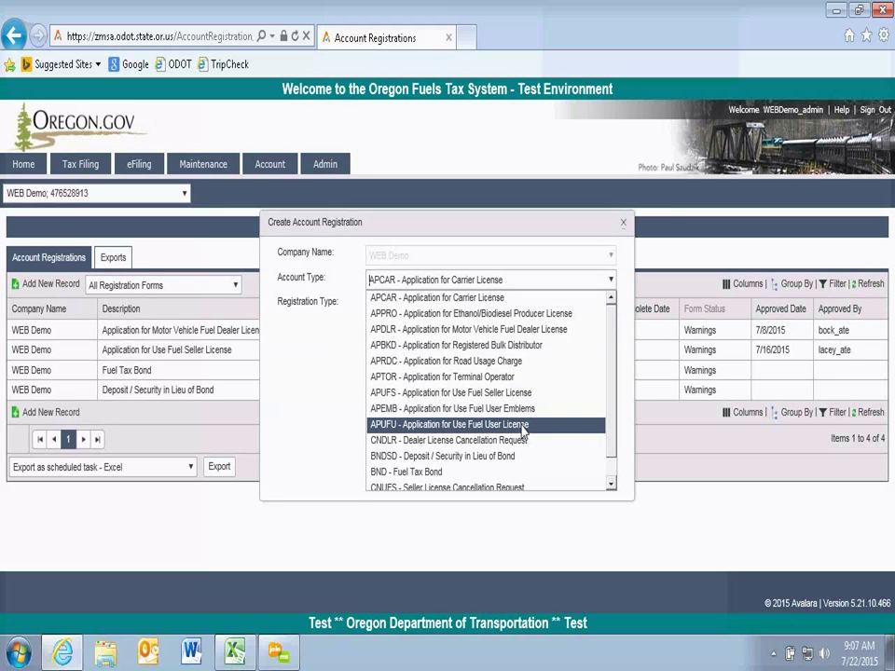
{"action": "left_click", "coordinate": [522, 426]}
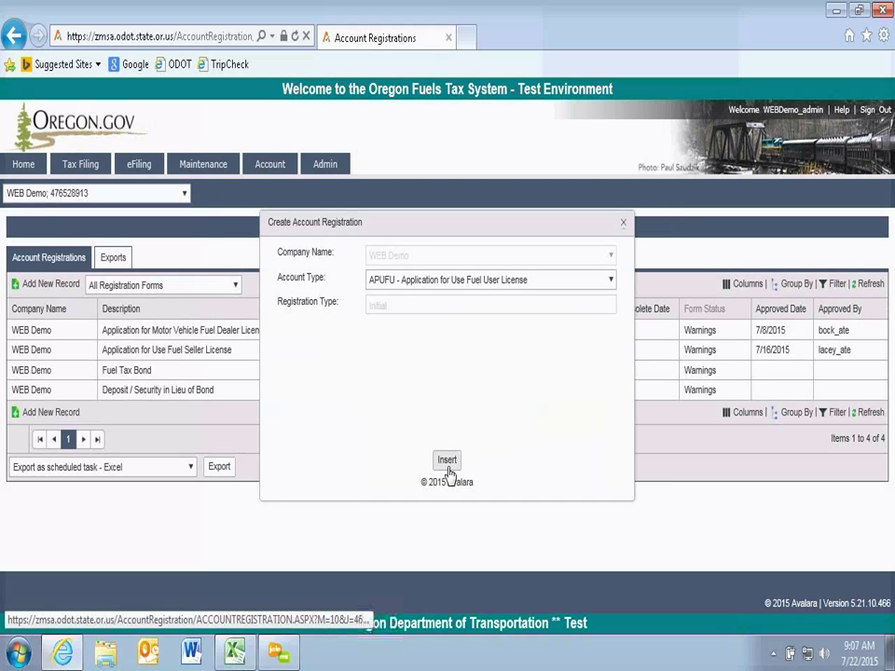
{"action": "left_click", "coordinate": [448, 460]}
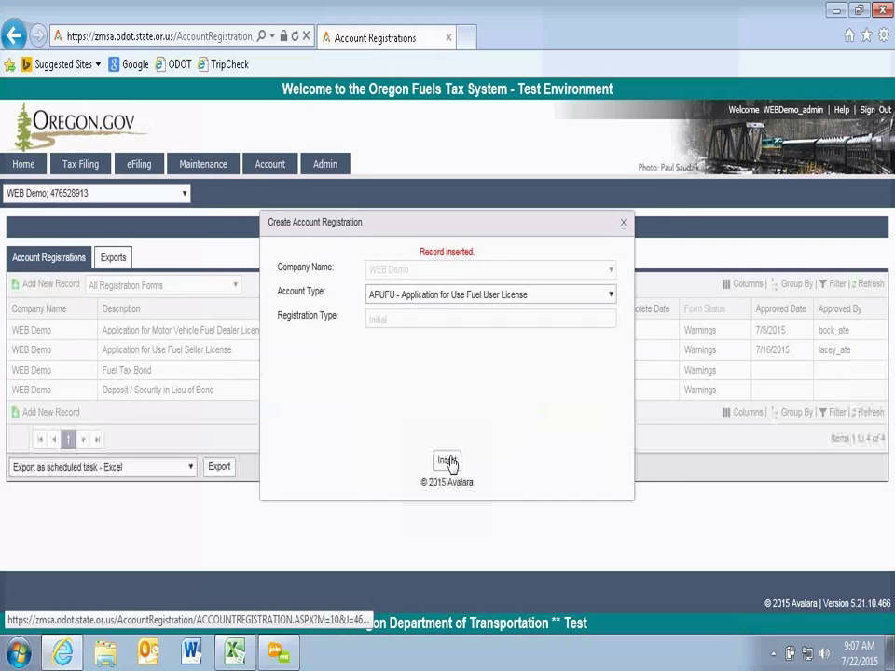
{"action": "left_click", "coordinate": [624, 225]}
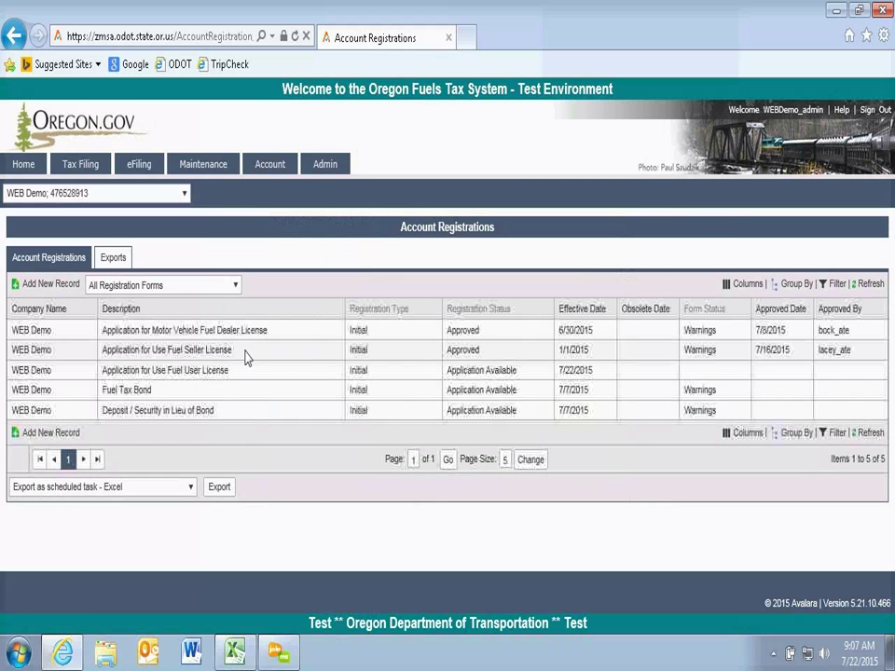
- Open the license's supporting details, switch to INT05 and start a new supplier record
{"action": "right_click", "coordinate": [243, 376]}
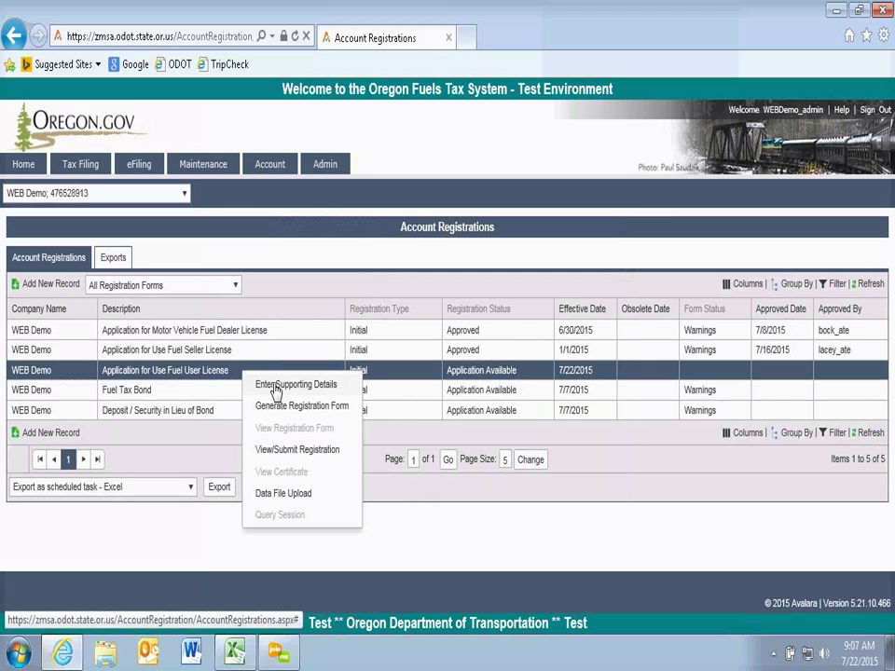
{"action": "left_click", "coordinate": [275, 385]}
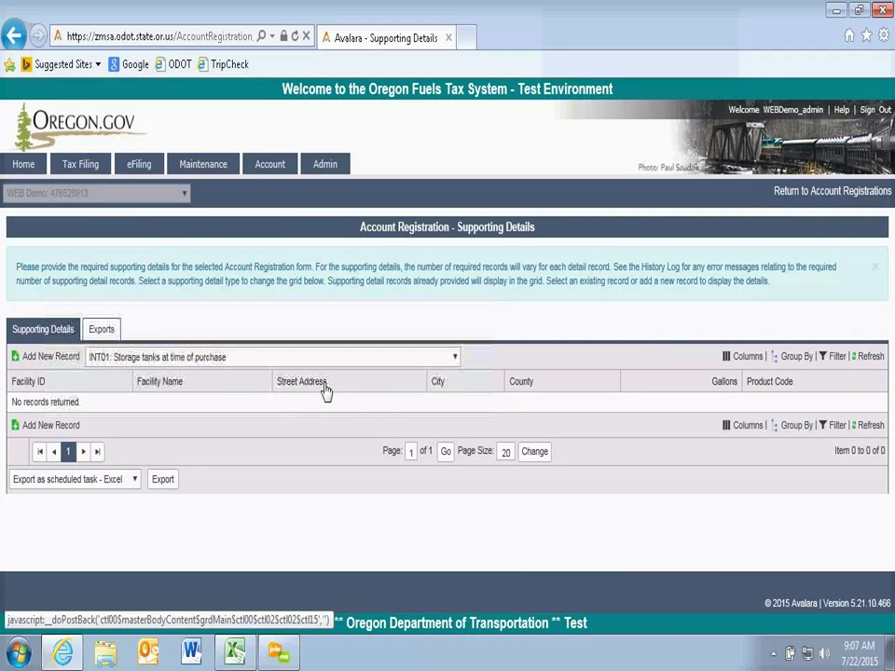
{"action": "left_click", "coordinate": [454, 358]}
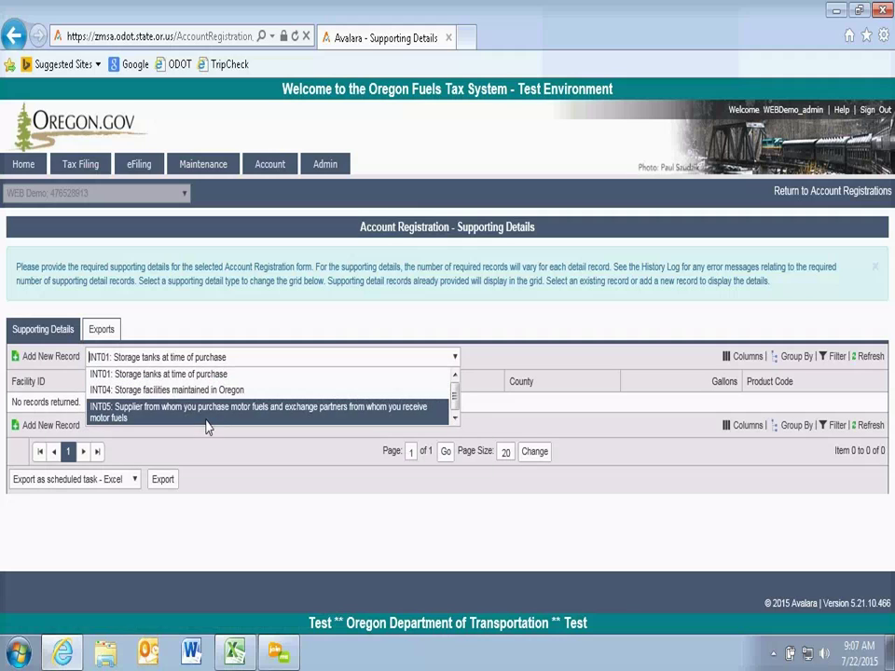
{"action": "left_click", "coordinate": [207, 410]}
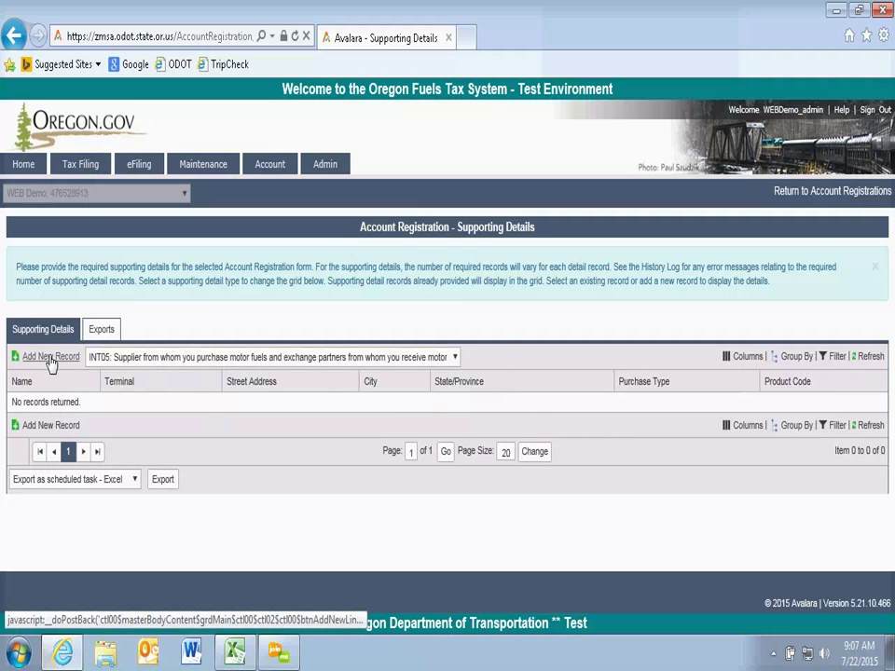
{"action": "left_click", "coordinate": [51, 358]}
- Enter supplier name 'Test Supplier' and the Kinder Morgan Portland terminal T93OR4457
{"action": "left_click", "coordinate": [424, 154]}
{"action": "type", "text": "Test Supplier"}
{"action": "key", "text": "Tab"}
{"action": "type", "text": "t"}
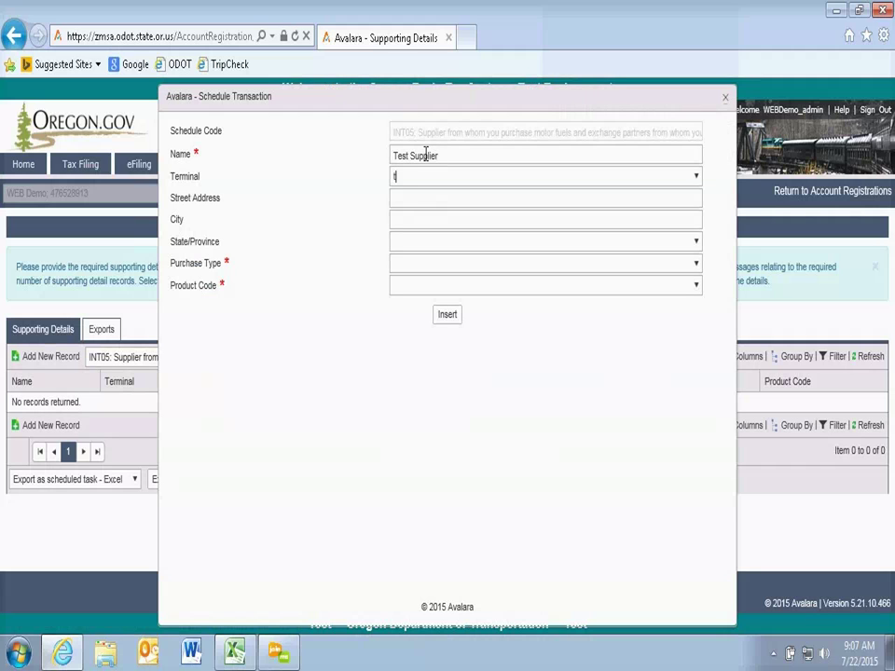
{"action": "type", "text": "93"}
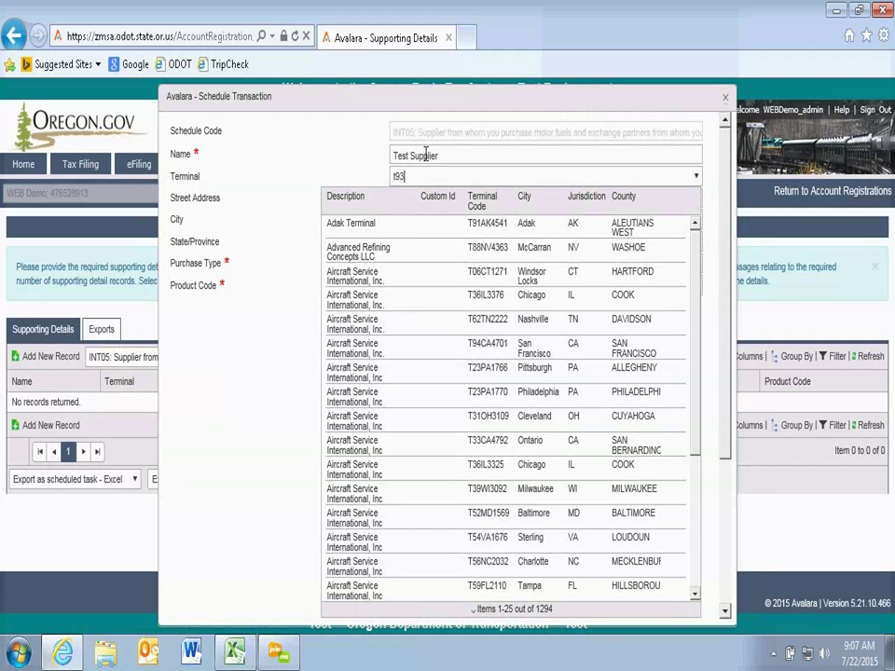
{"action": "type", "text": "o"}
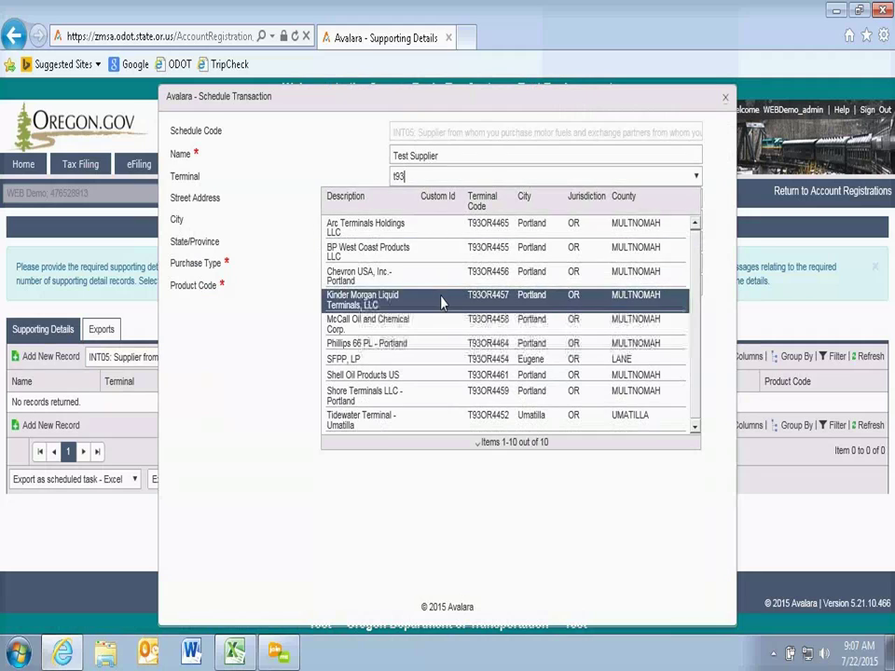
{"action": "left_click", "coordinate": [441, 300]}
- Set purchase type Bulk and product 170 - Biodiesel - Undyed (non UCO), then insert the record
{"action": "left_click", "coordinate": [411, 265]}
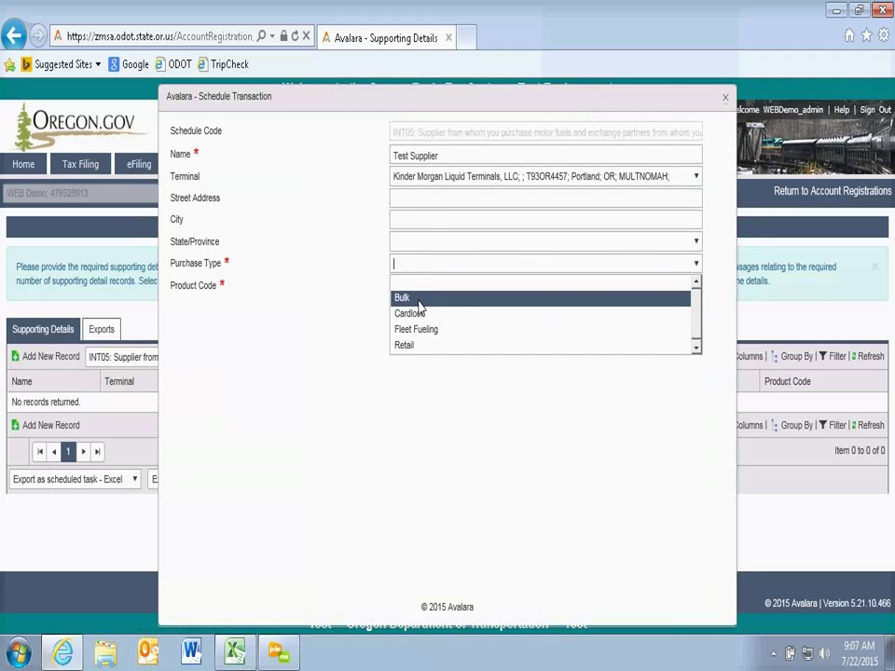
{"action": "left_click", "coordinate": [417, 299]}
{"action": "left_click", "coordinate": [424, 284]}
{"action": "type", "text": "1"}
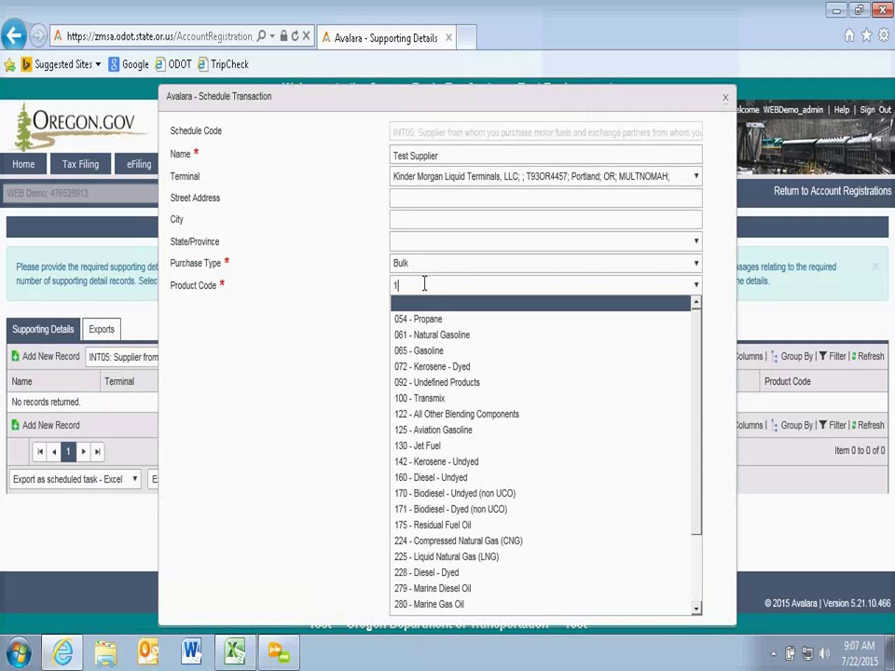
{"action": "type", "text": "70"}
{"action": "key", "text": "Return"}
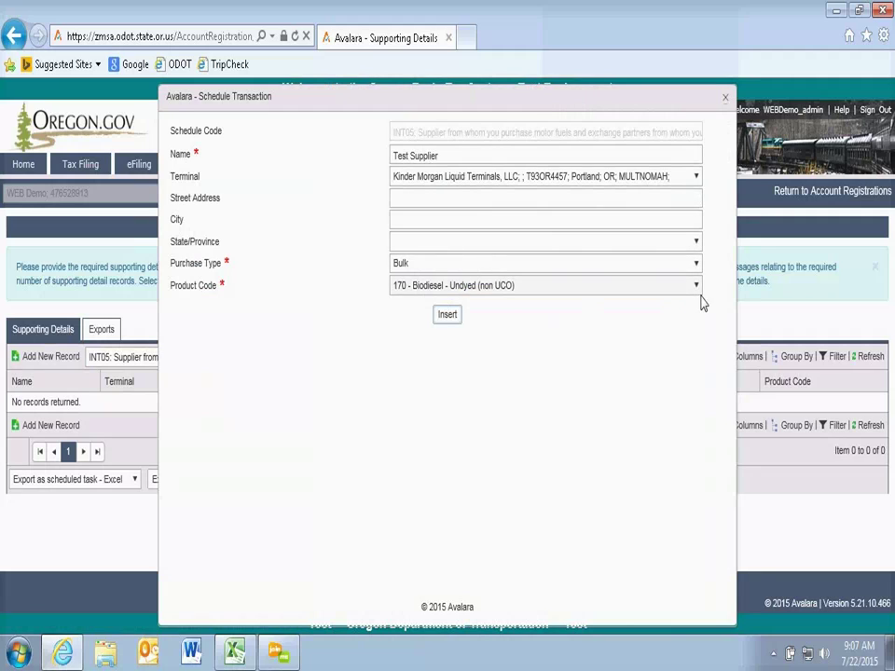
{"action": "left_click", "coordinate": [696, 268]}
{"action": "left_click", "coordinate": [697, 267]}
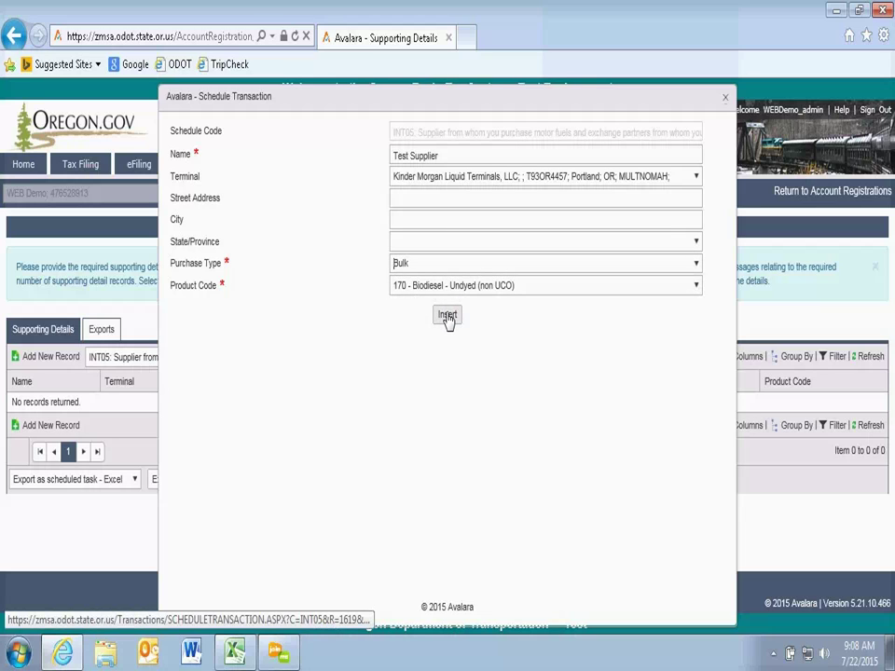
{"action": "left_click", "coordinate": [447, 316]}
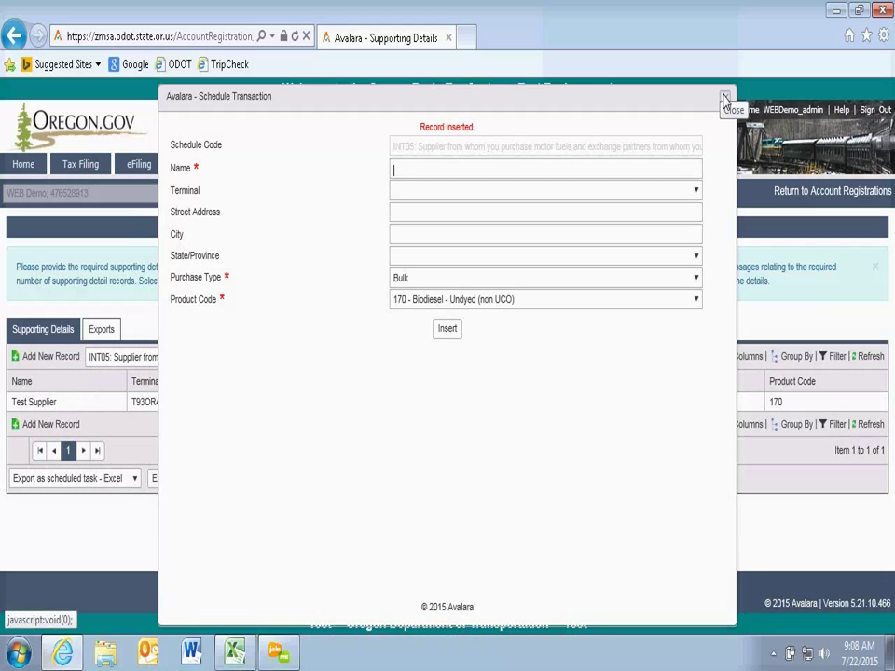
{"action": "left_click", "coordinate": [725, 99]}
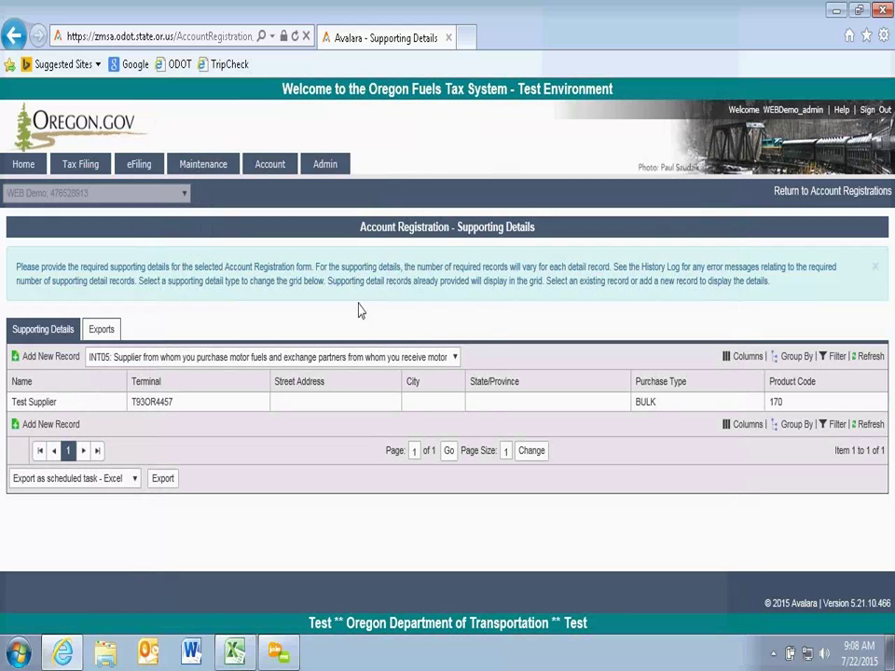
- Return to Account Registrations and open the Use Fuel User License registration form
{"action": "mouse_move", "coordinate": [86, 168]}
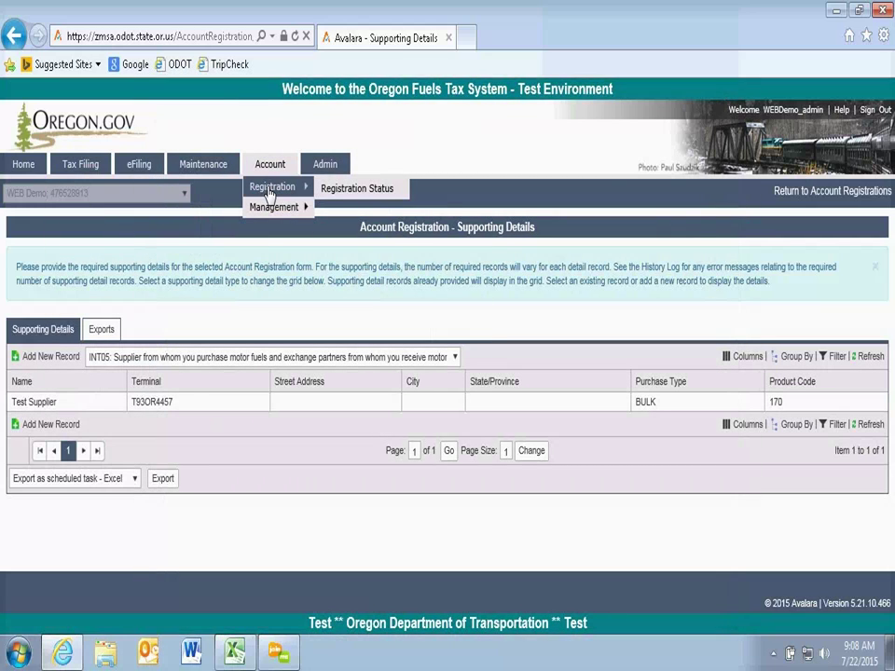
{"action": "left_click", "coordinate": [788, 196]}
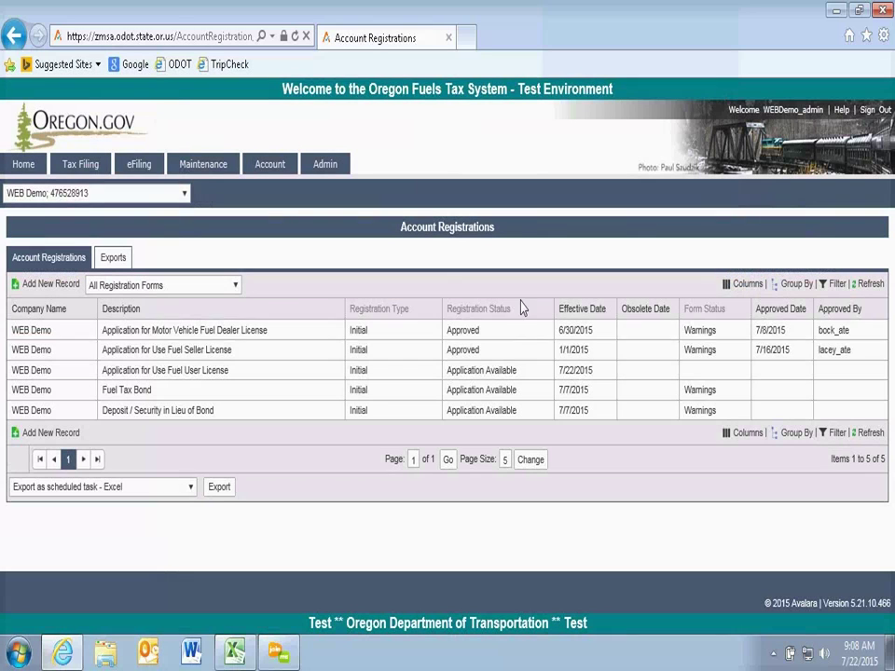
{"action": "left_click", "coordinate": [249, 374]}
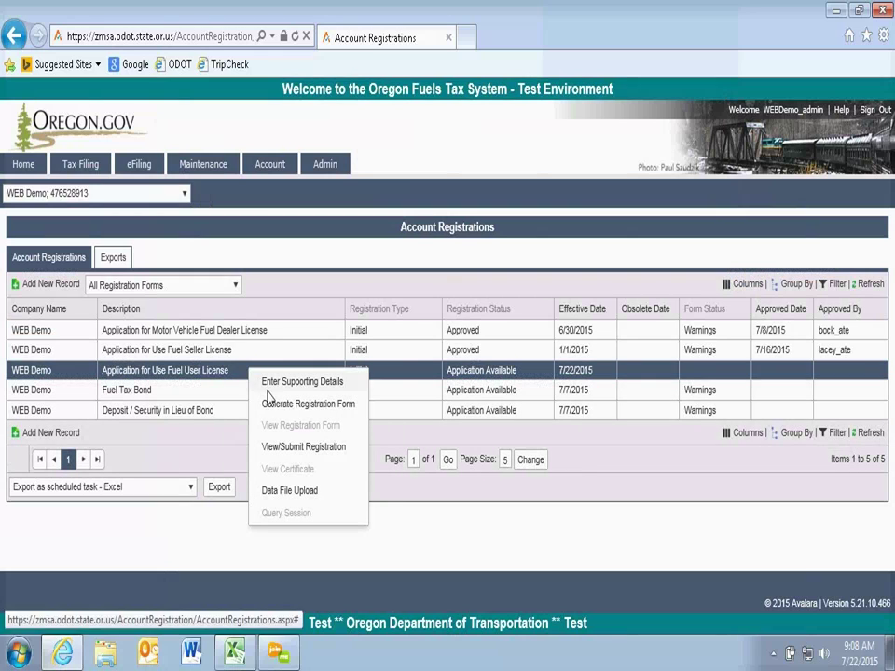
{"action": "left_click", "coordinate": [276, 407]}
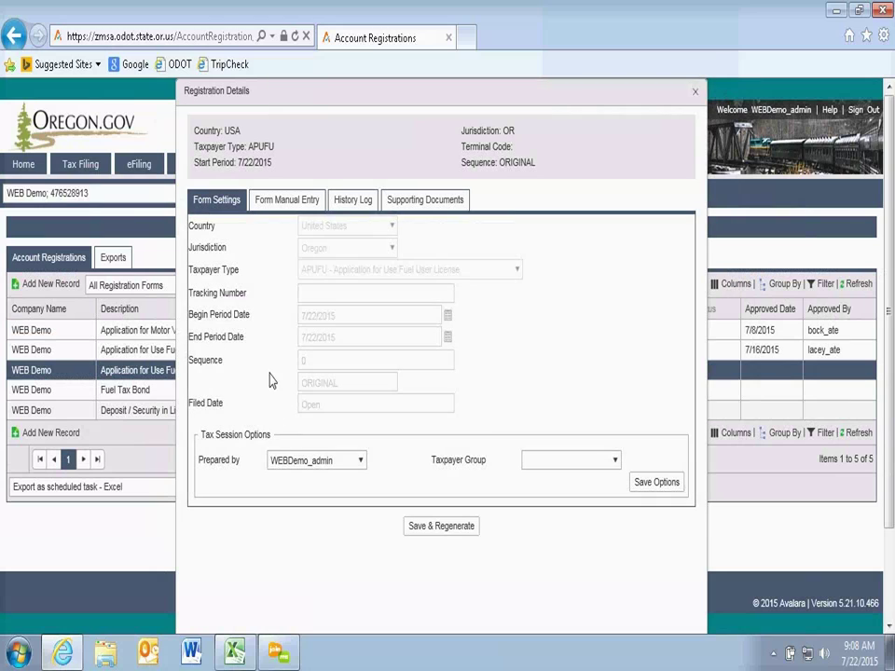
- On manual entry, set Monthly filing frequency, state Oregon and incorporation date 01/01/15
{"action": "left_click", "coordinate": [275, 205]}
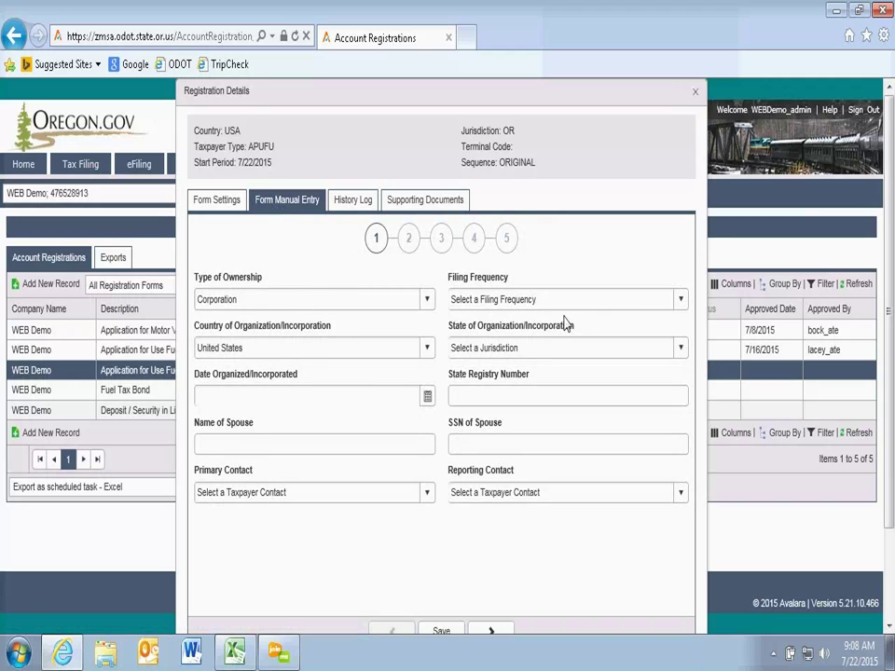
{"action": "left_click", "coordinate": [675, 299]}
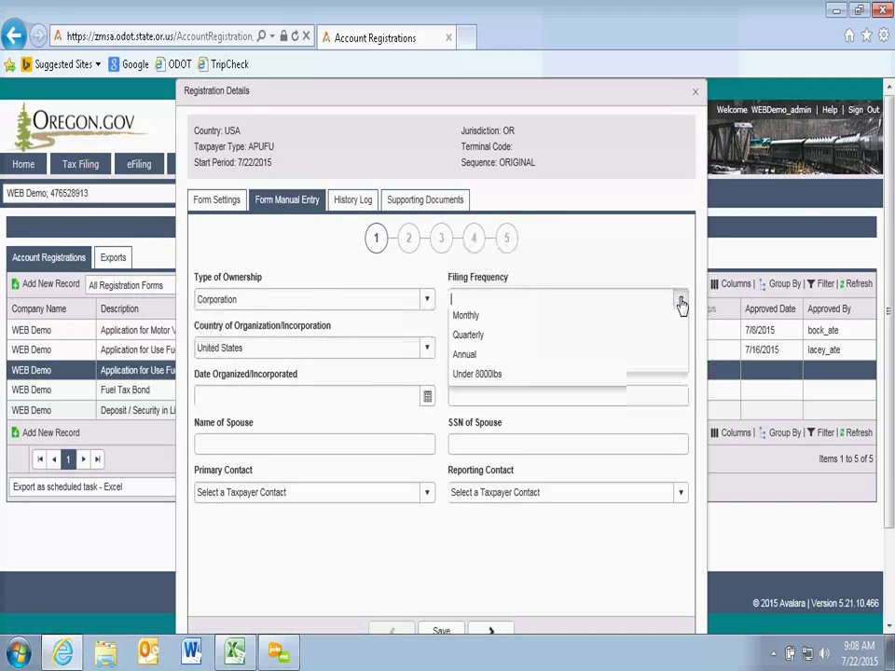
{"action": "left_click", "coordinate": [461, 321]}
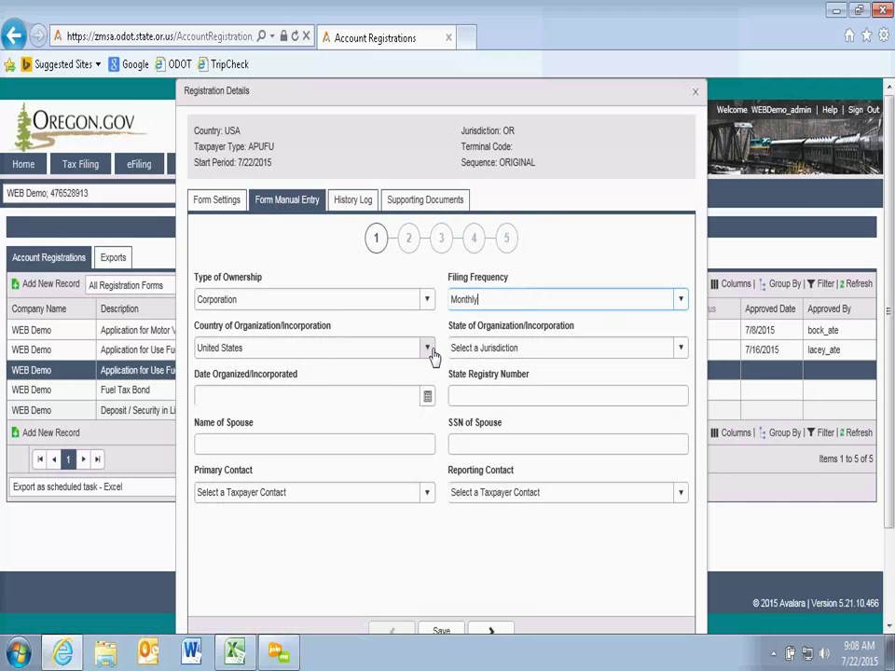
{"action": "left_click", "coordinate": [624, 350]}
{"action": "type", "text": "o"}
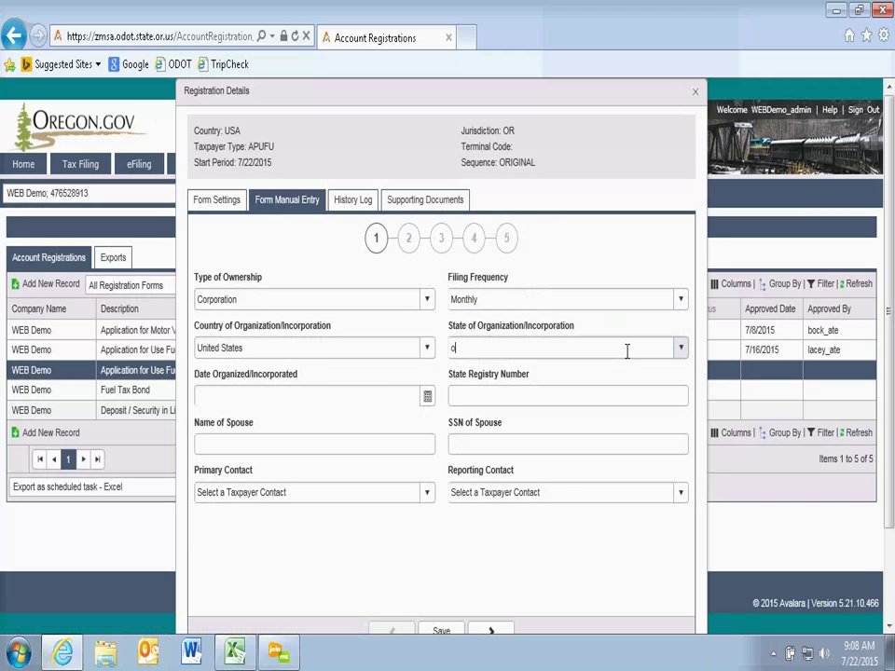
{"action": "type", "text": "regon"}
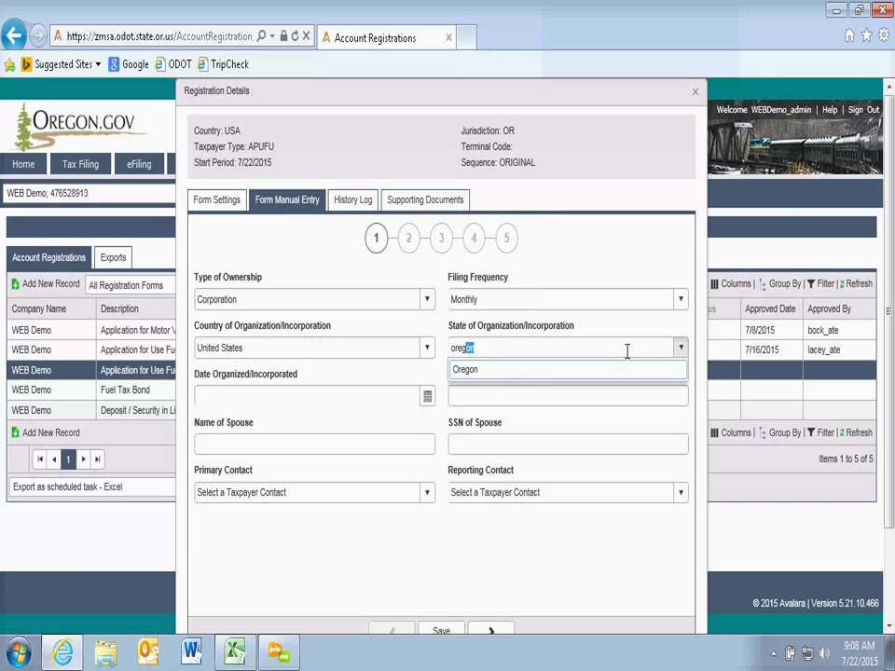
{"action": "left_click", "coordinate": [471, 371]}
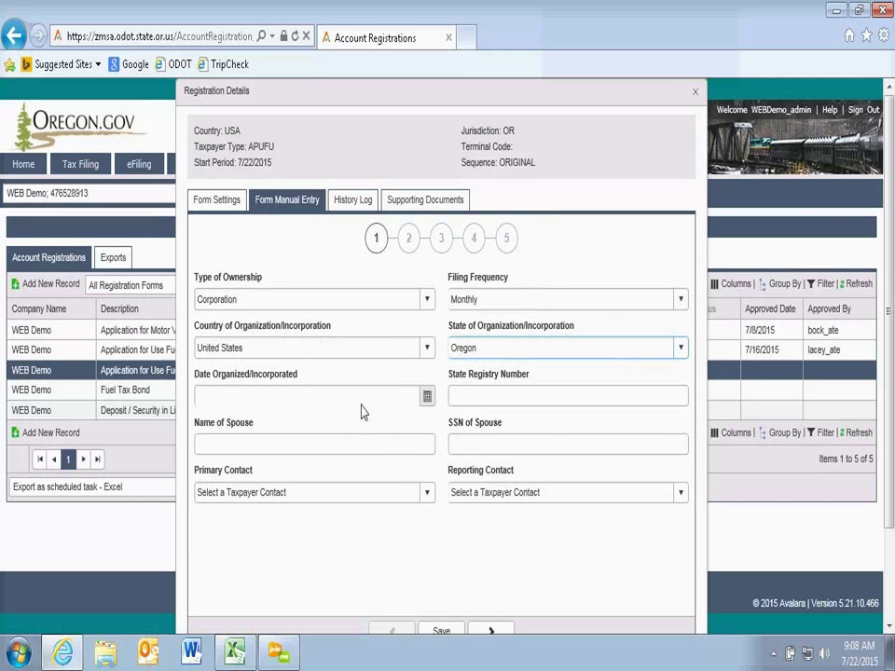
{"action": "left_click", "coordinate": [311, 396]}
{"action": "type", "text": "0"}
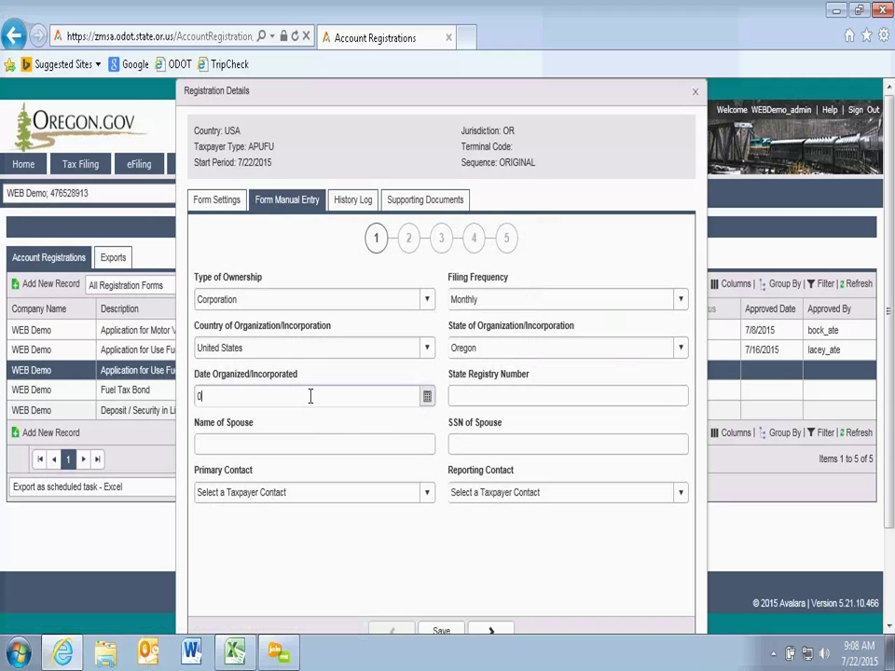
{"action": "type", "text": "1/01/15"}
{"action": "key", "text": "Tab"}
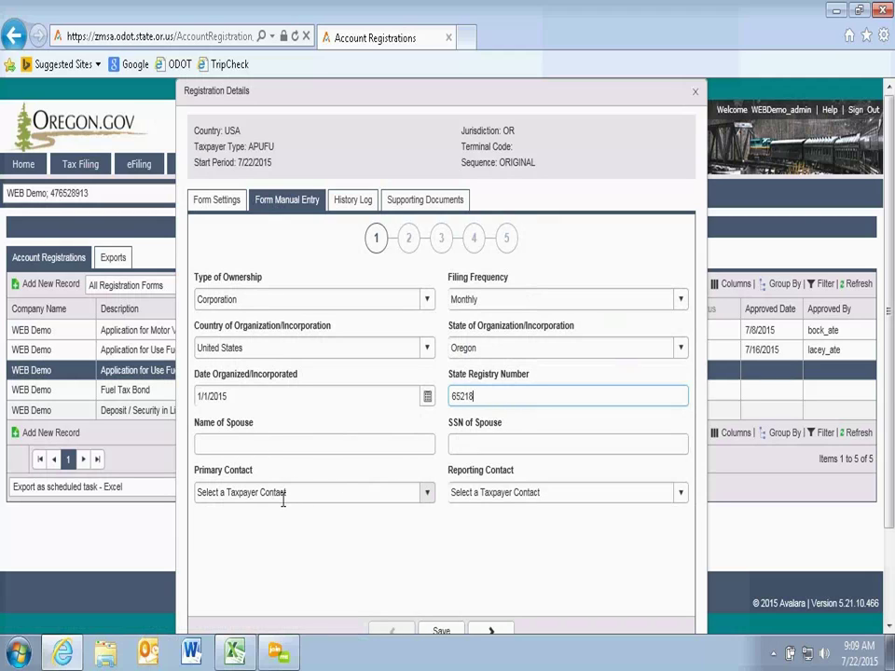
- Set the taxpayer contact as both the Primary and Reporting Contact
{"action": "left_click", "coordinate": [343, 493]}
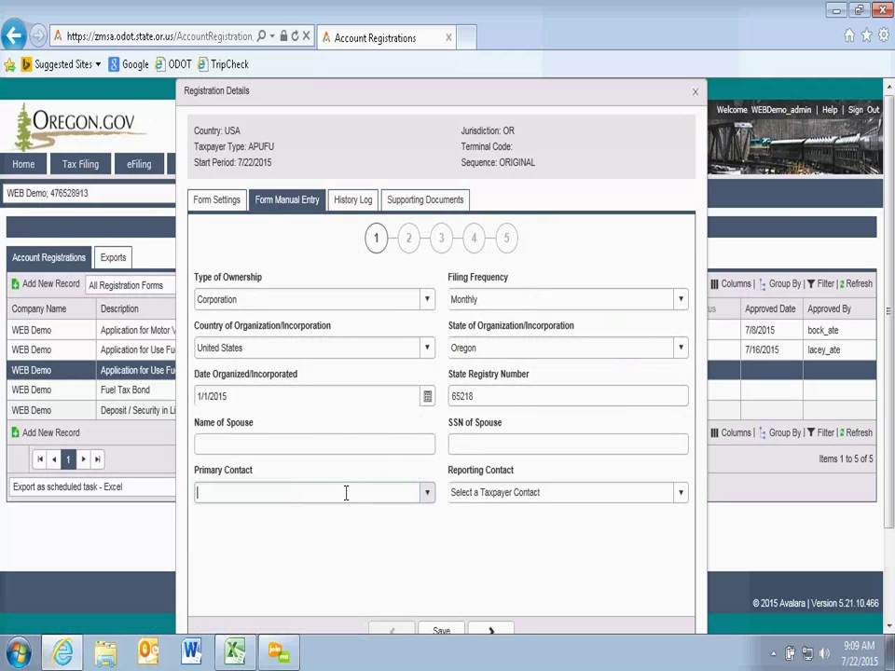
{"action": "left_click", "coordinate": [426, 494]}
{"action": "left_click", "coordinate": [313, 519]}
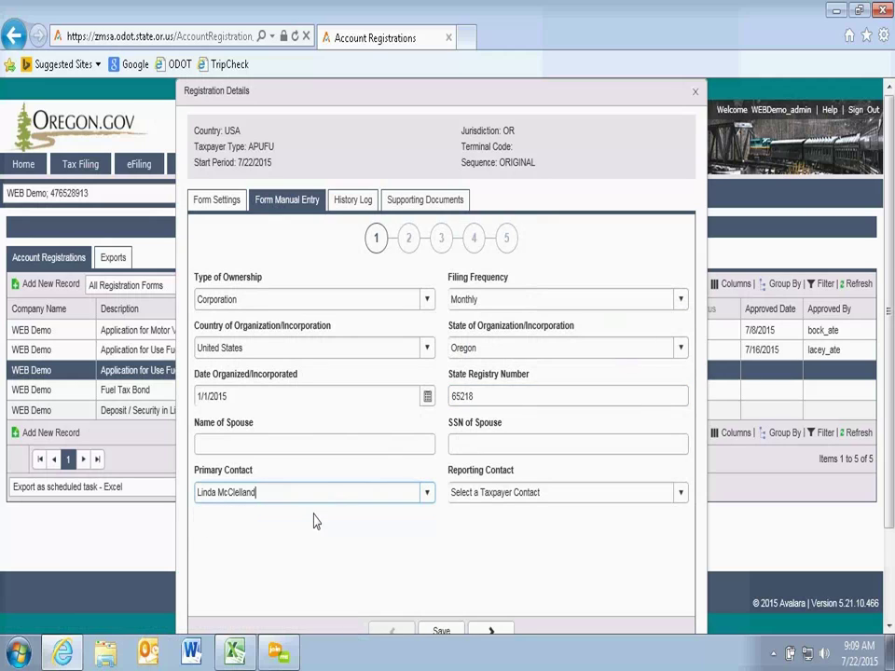
{"action": "left_click", "coordinate": [680, 494]}
{"action": "left_click", "coordinate": [681, 497]}
{"action": "left_click", "coordinate": [585, 522]}
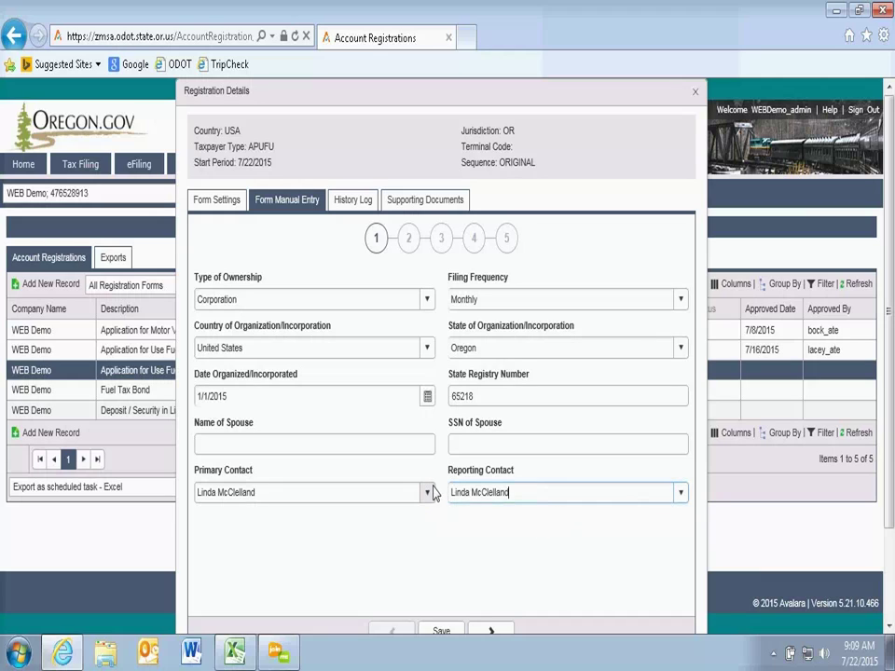
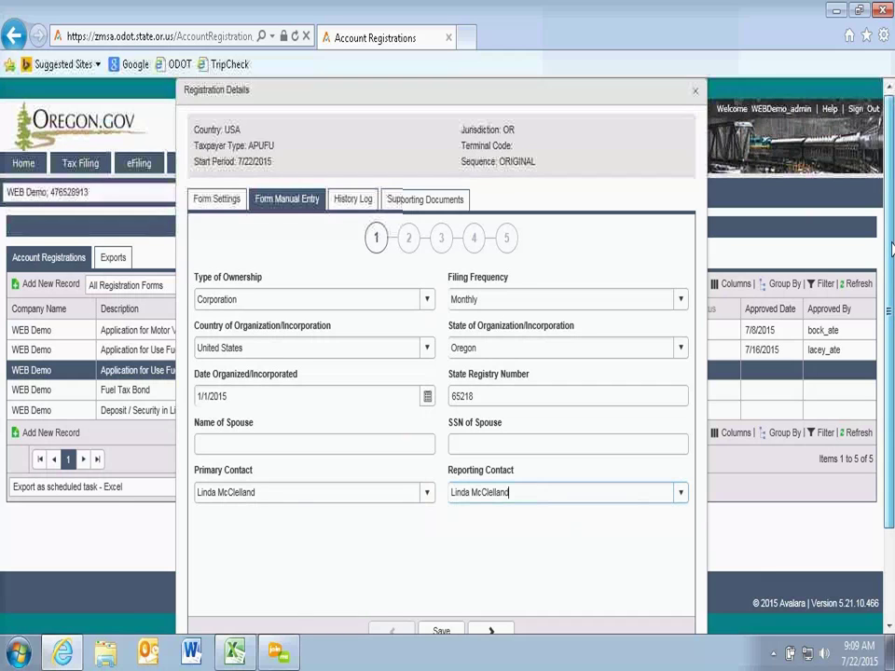
- Finish page 1 of the application and move on to step 2, Primary Location of Records
{"action": "scroll", "coordinate": [503, 587], "scroll_direction": "down", "scroll_amount": 1}
{"action": "left_click", "coordinate": [494, 604]}
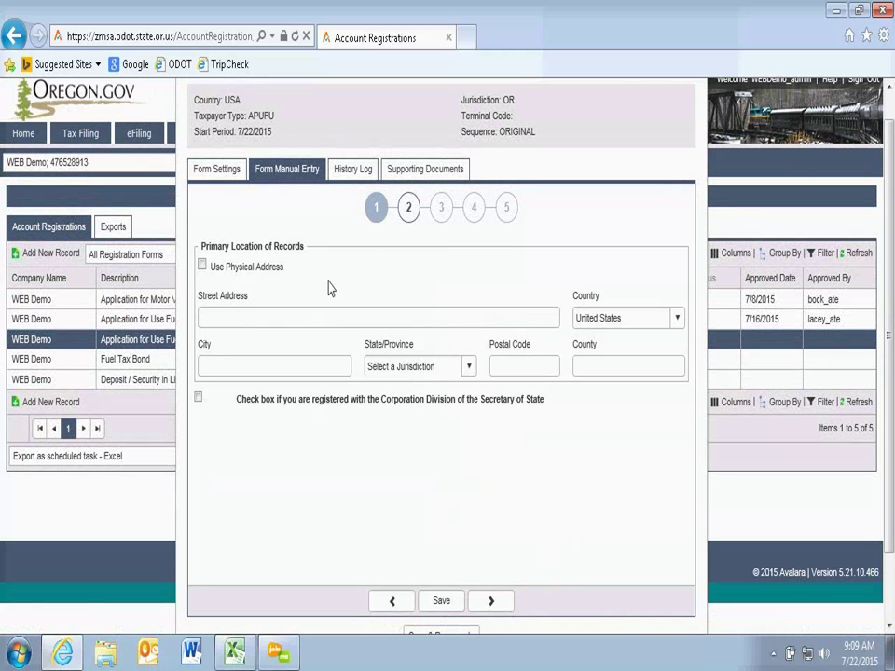
- Fill the records address from the physical address, then make it editable and adjust the County
{"action": "left_click", "coordinate": [203, 266]}
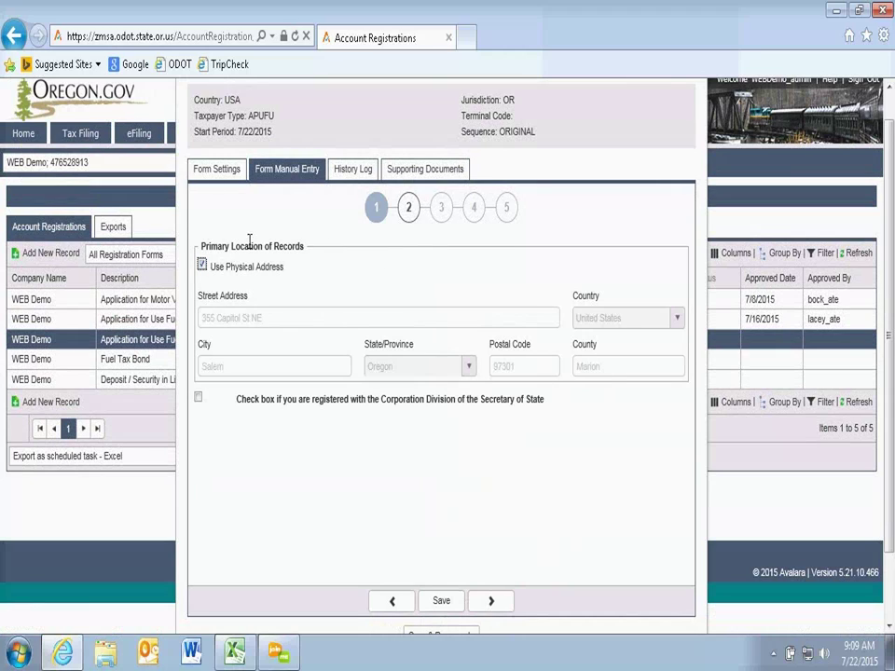
{"action": "left_click", "coordinate": [202, 267]}
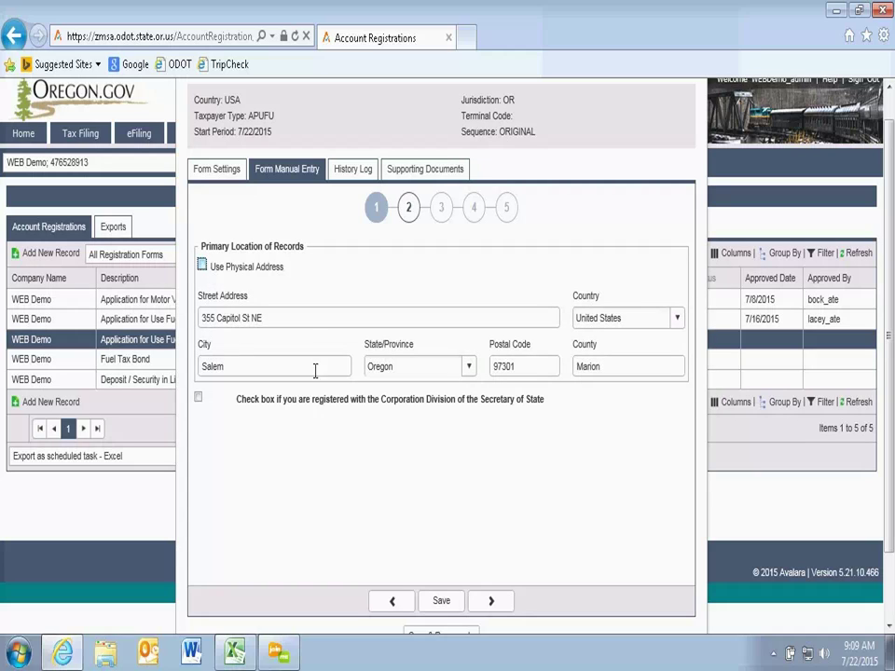
{"action": "left_click", "coordinate": [603, 368]}
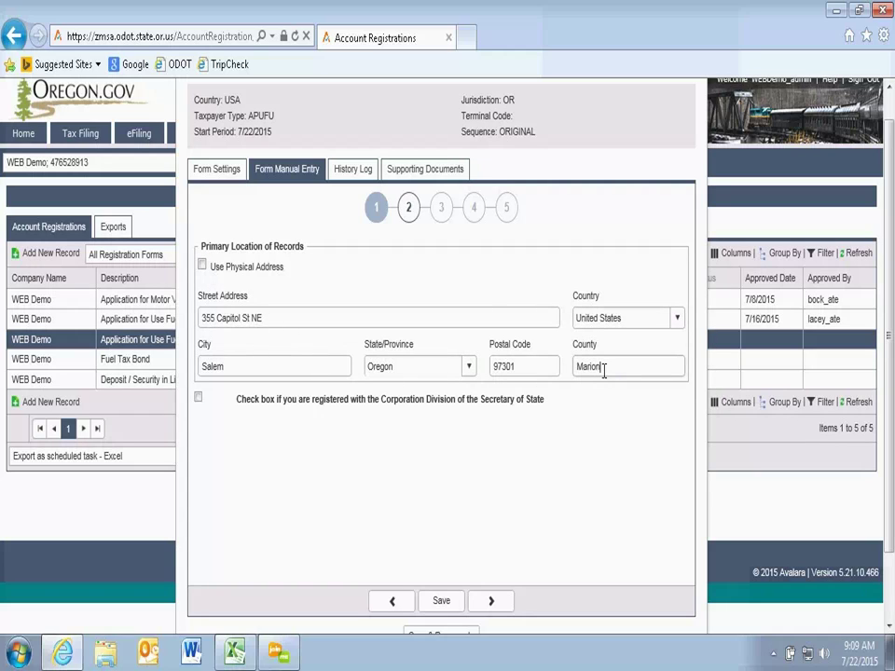
- Mark Corporation Division registration since 1/1/2015, registration number 24985, plus first fuel use date
{"action": "left_click", "coordinate": [200, 401]}
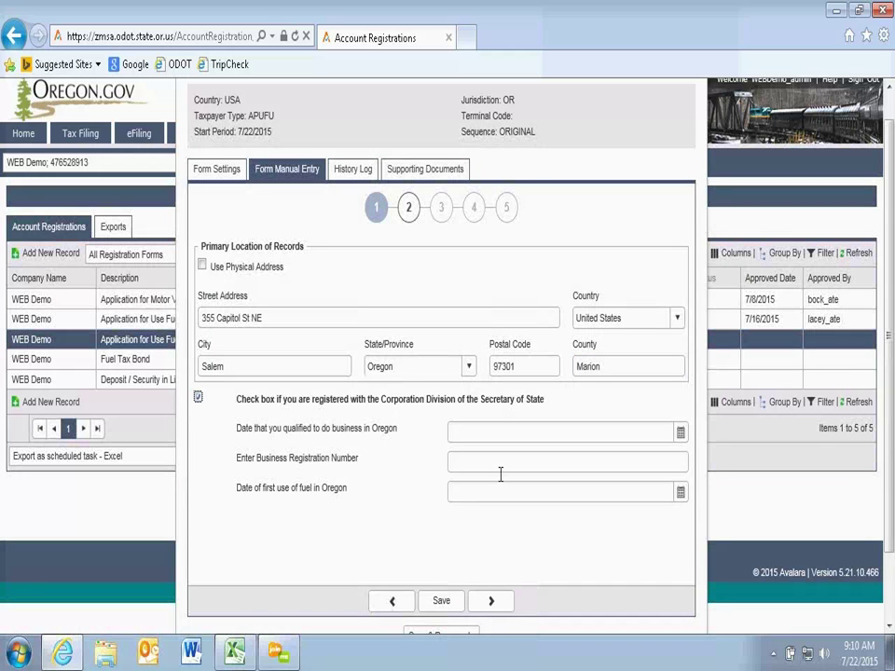
{"action": "left_click", "coordinate": [487, 434]}
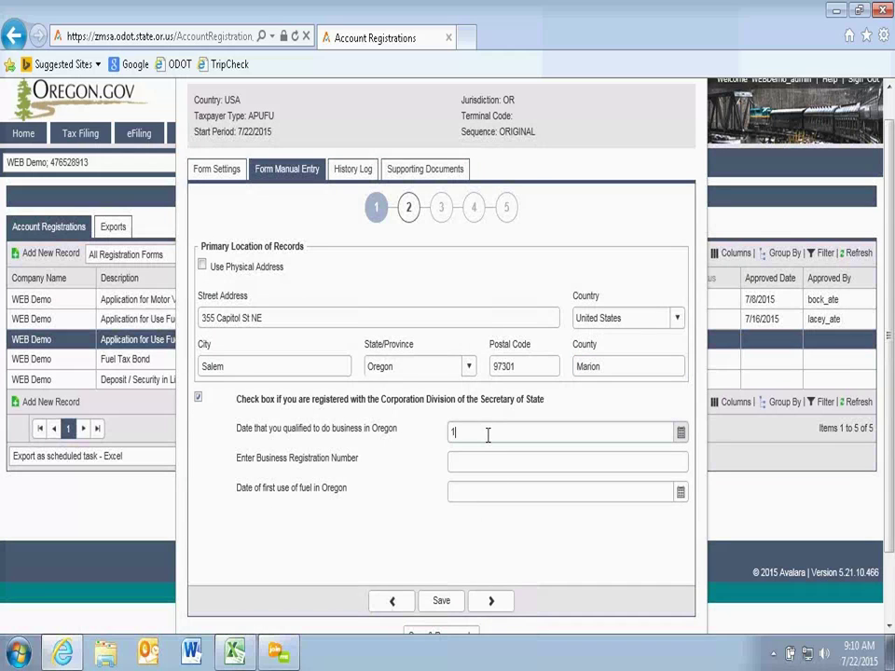
{"action": "type", "text": "1/1/2015"}
{"action": "key", "text": "Tab"}
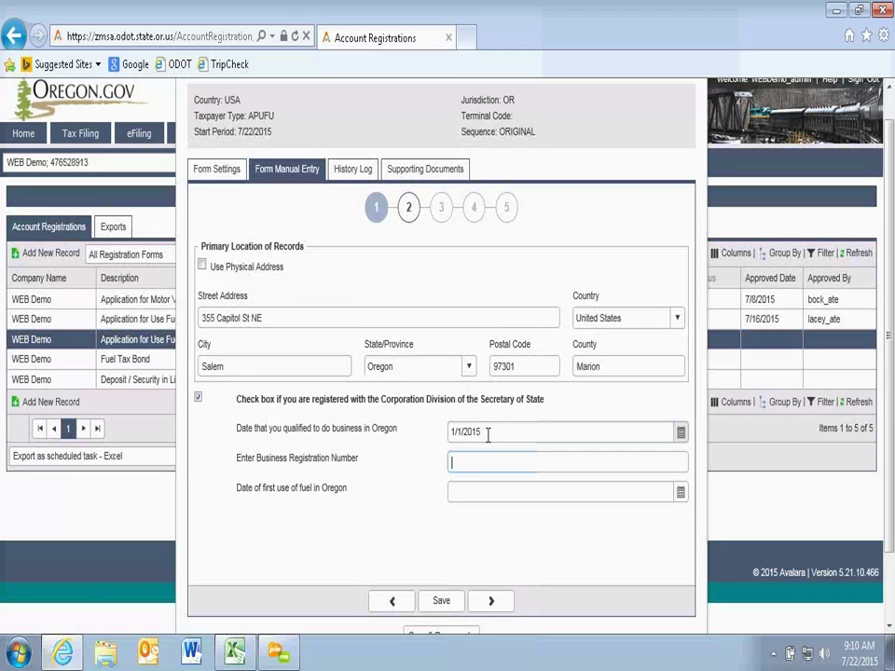
{"action": "type", "text": "24985"}
{"action": "key", "text": "Tab"}
{"action": "type", "text": "1"}
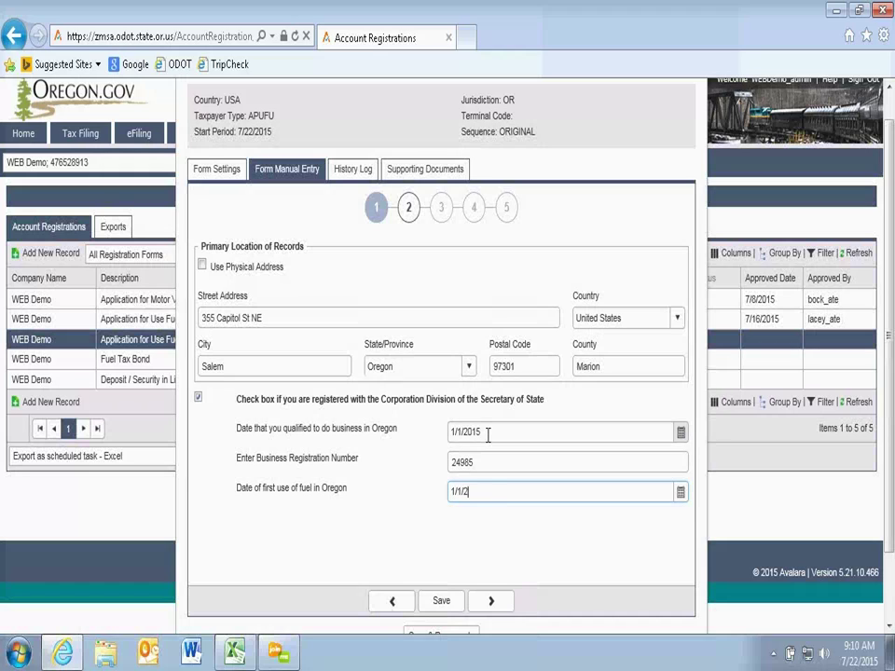
{"action": "left_click", "coordinate": [484, 478]}
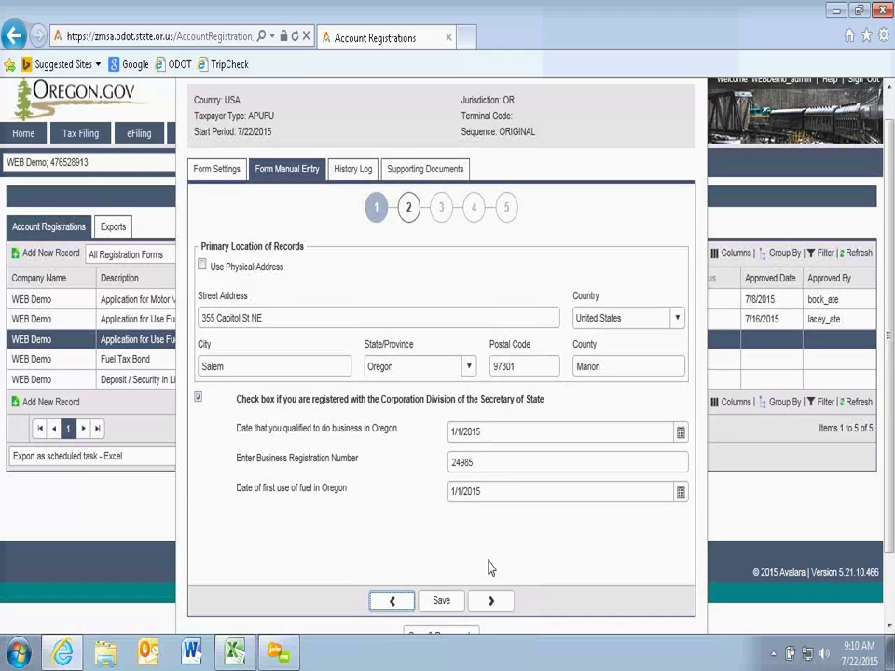
{"action": "left_click", "coordinate": [444, 217]}
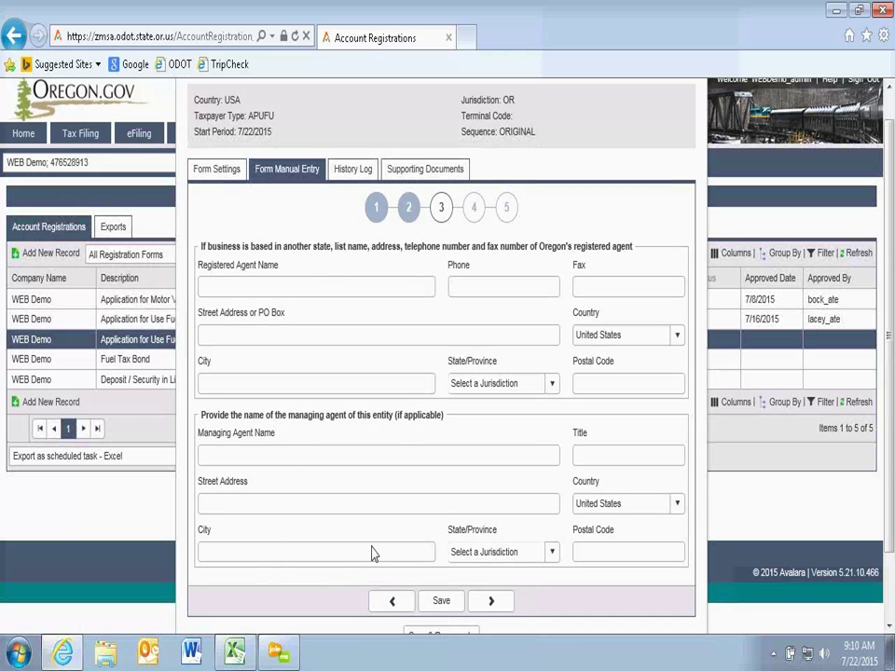
- On step 4, declare Oregon property owned, listed as 'business location', and reach step 5
{"action": "left_click", "coordinate": [473, 208]}
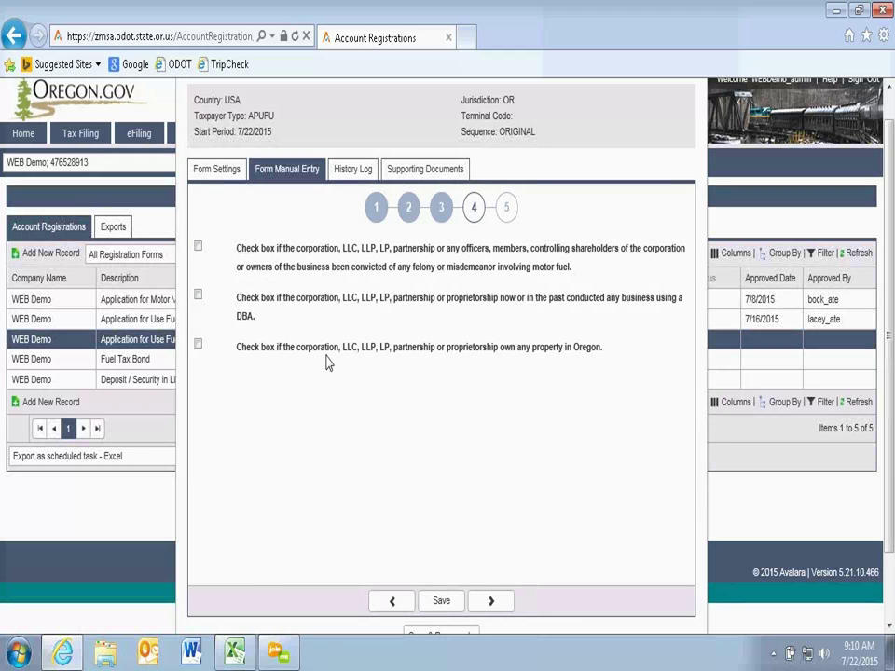
{"action": "left_click", "coordinate": [197, 345]}
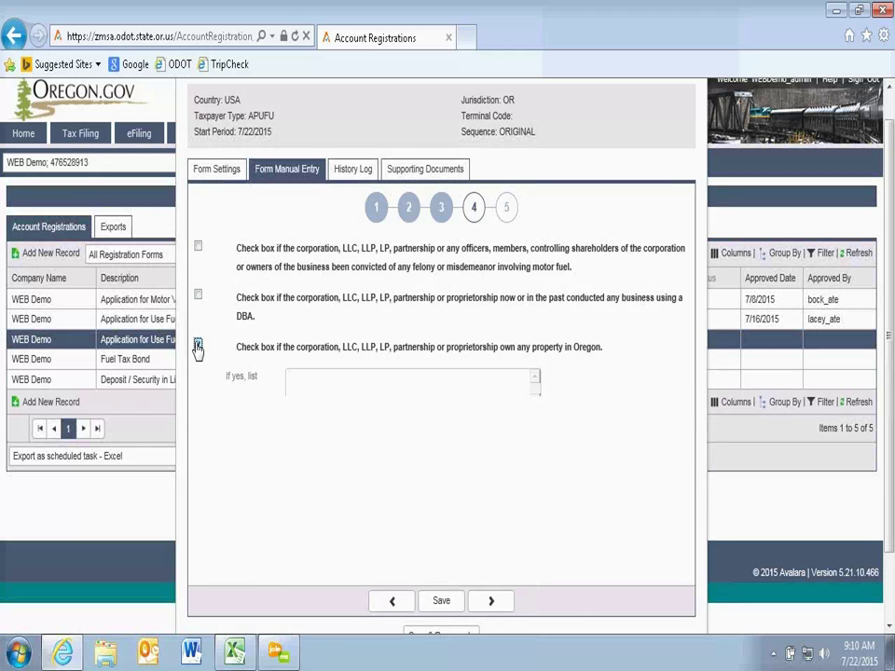
{"action": "left_click", "coordinate": [361, 381]}
{"action": "type", "text": "business location"}
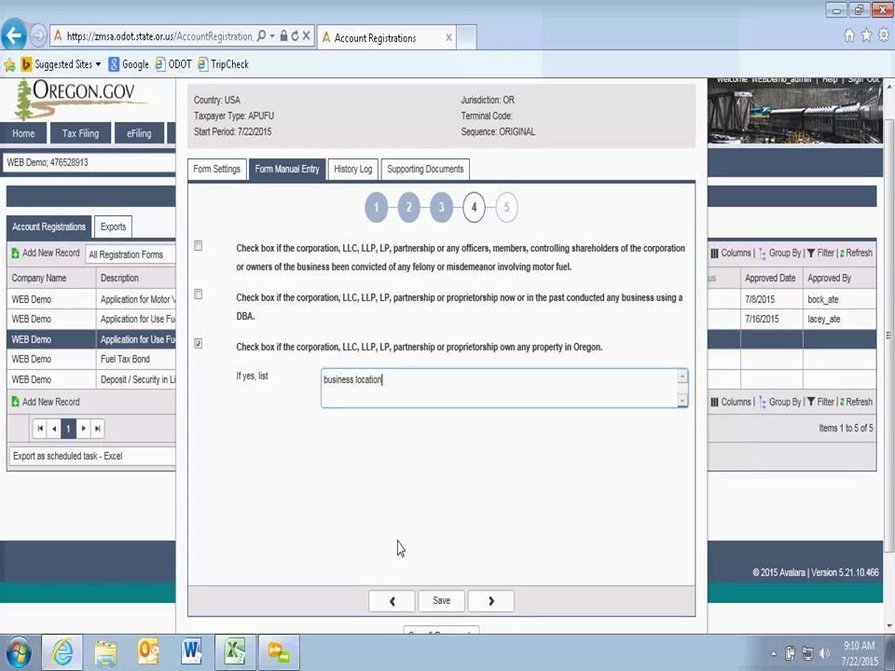
{"action": "left_click", "coordinate": [490, 600]}
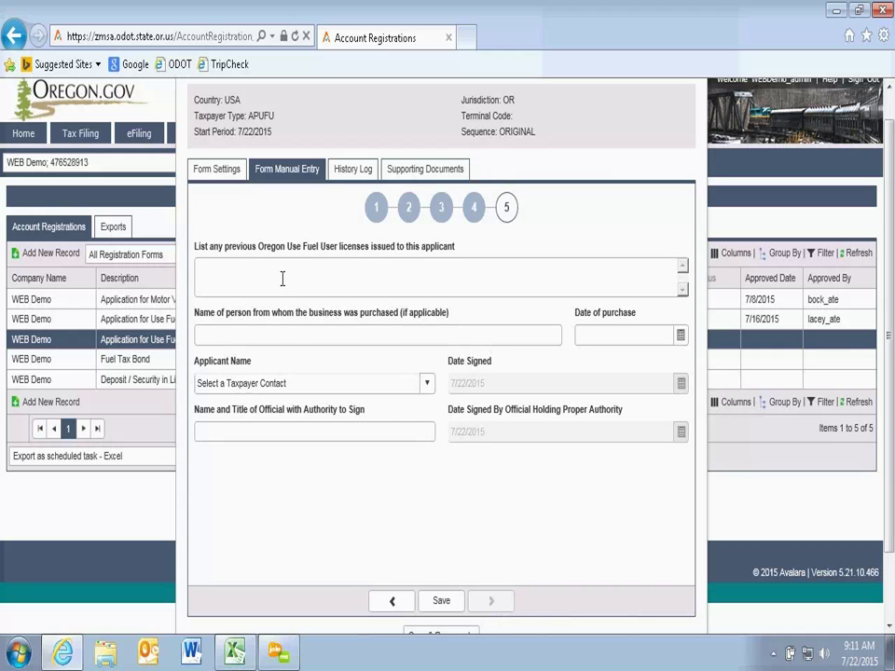
- Choose the taxpayer contact as applicant, enter the signing official's name and title, and save
{"action": "left_click", "coordinate": [305, 339]}
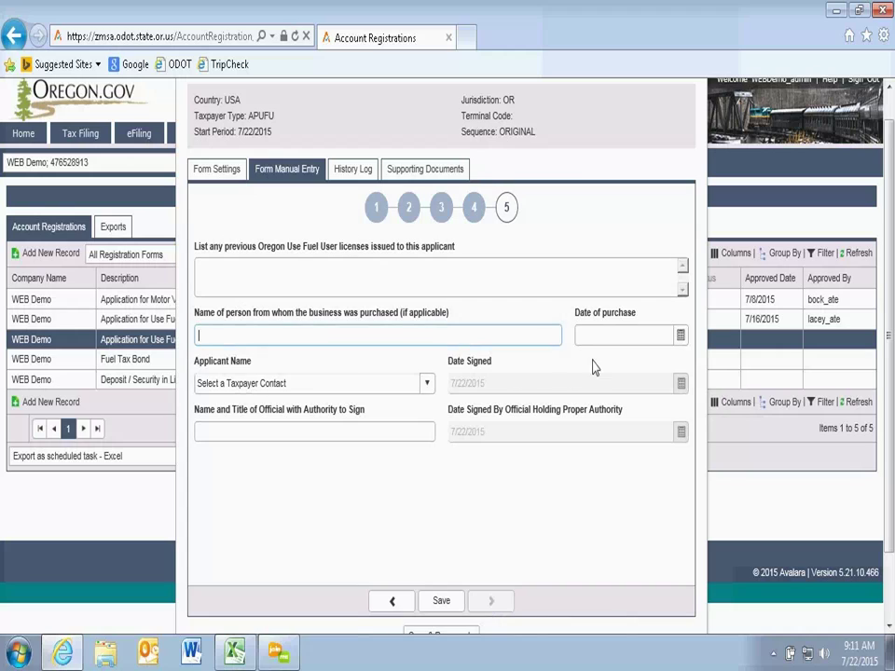
{"action": "left_click", "coordinate": [426, 383]}
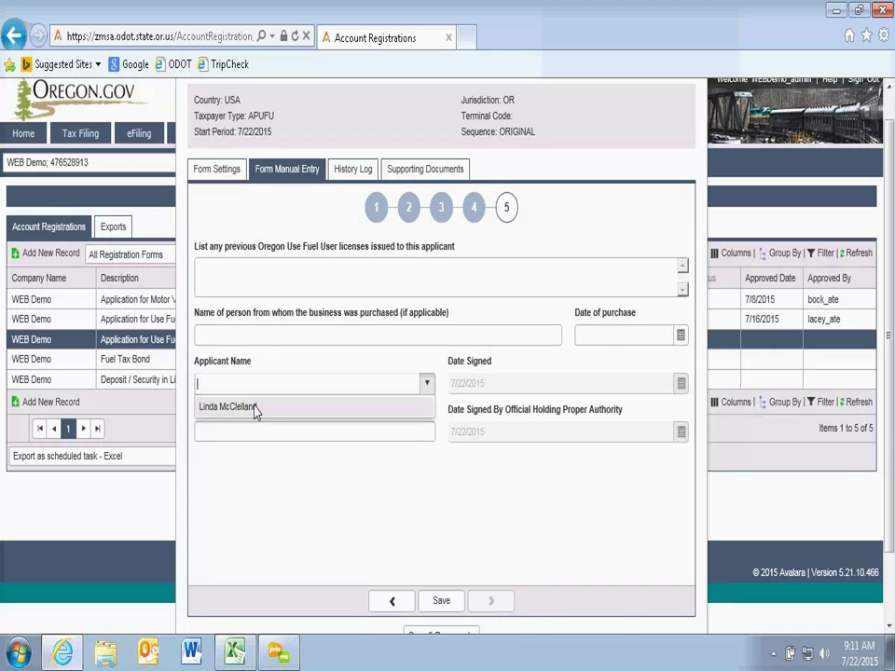
{"action": "left_click", "coordinate": [256, 407]}
{"action": "left_click", "coordinate": [234, 429]}
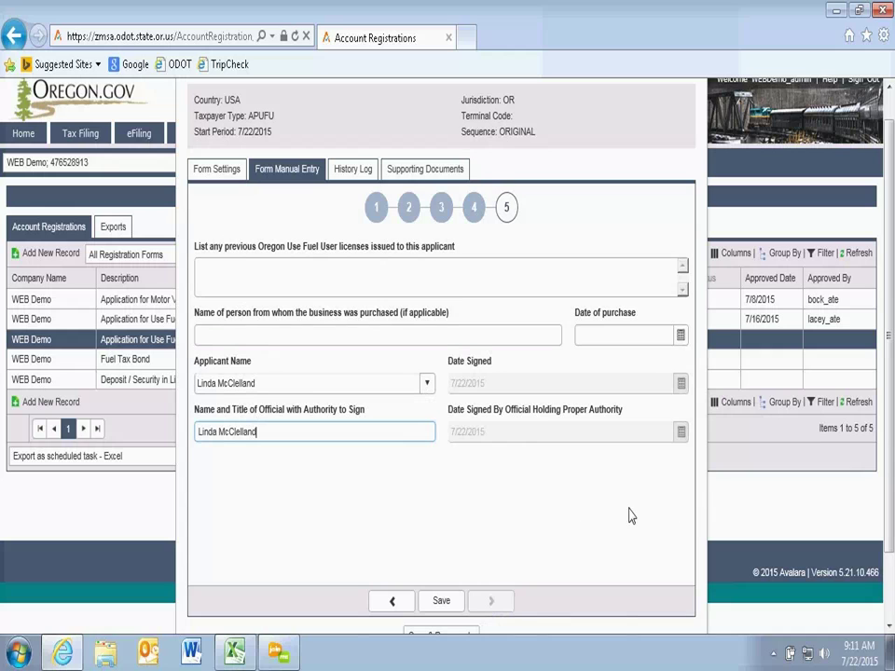
{"action": "scroll", "coordinate": [890, 396], "scroll_direction": "down", "scroll_amount": 1}
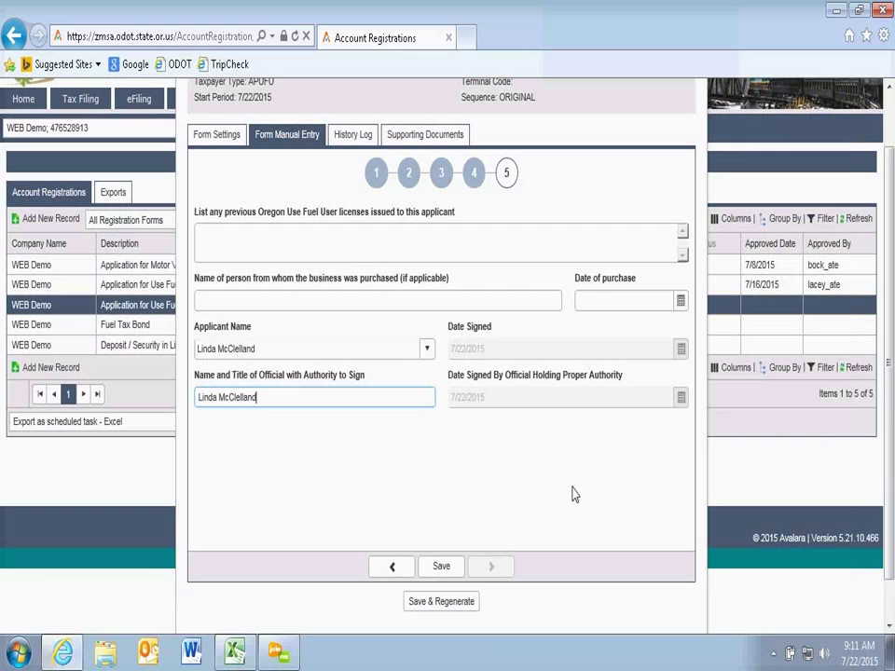
{"action": "left_click", "coordinate": [442, 568]}
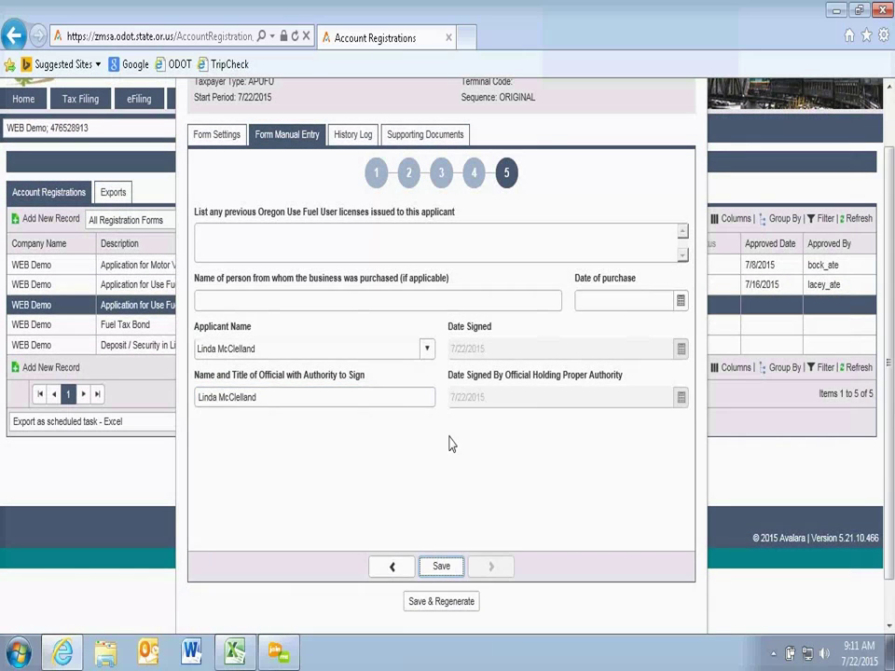
- Save & Regenerate the registration form until the return generation request message appears
{"action": "left_click", "coordinate": [429, 606]}
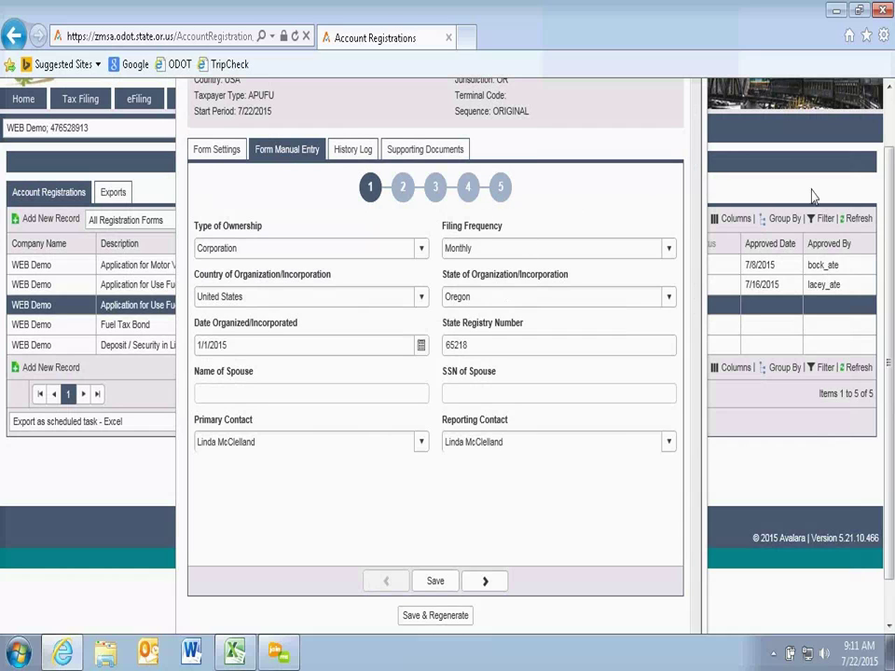
{"action": "scroll", "coordinate": [892, 218], "scroll_direction": "up", "scroll_amount": 2}
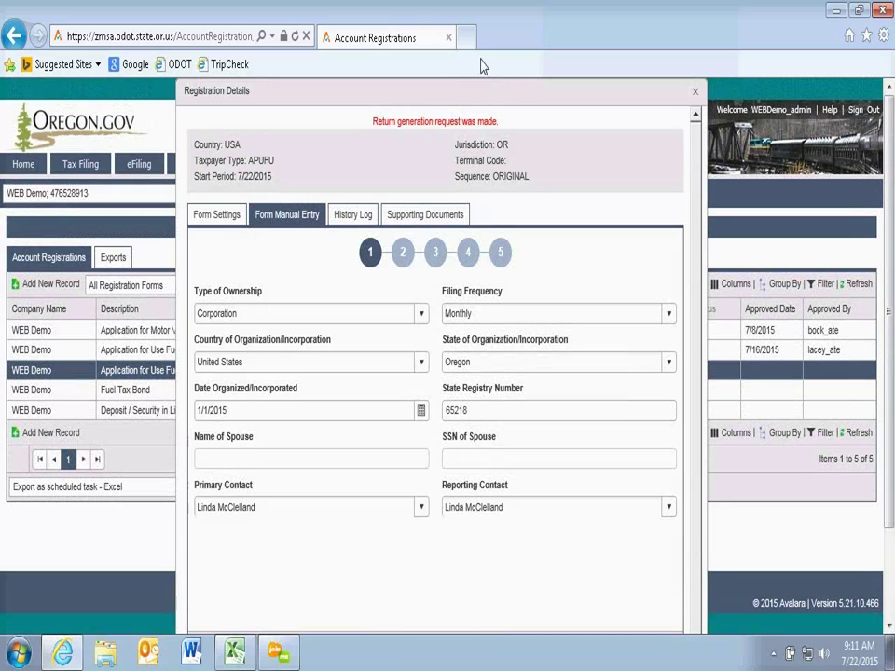
- Refresh the registrations list and view the Use Fuel User License registration form as PDF
{"action": "left_click", "coordinate": [695, 92]}
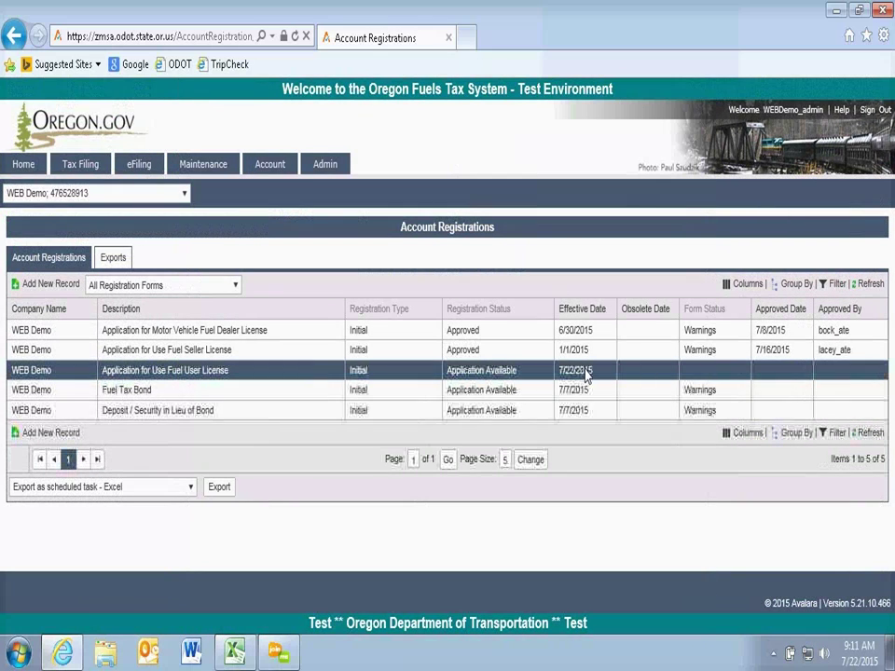
{"action": "right_click", "coordinate": [663, 381]}
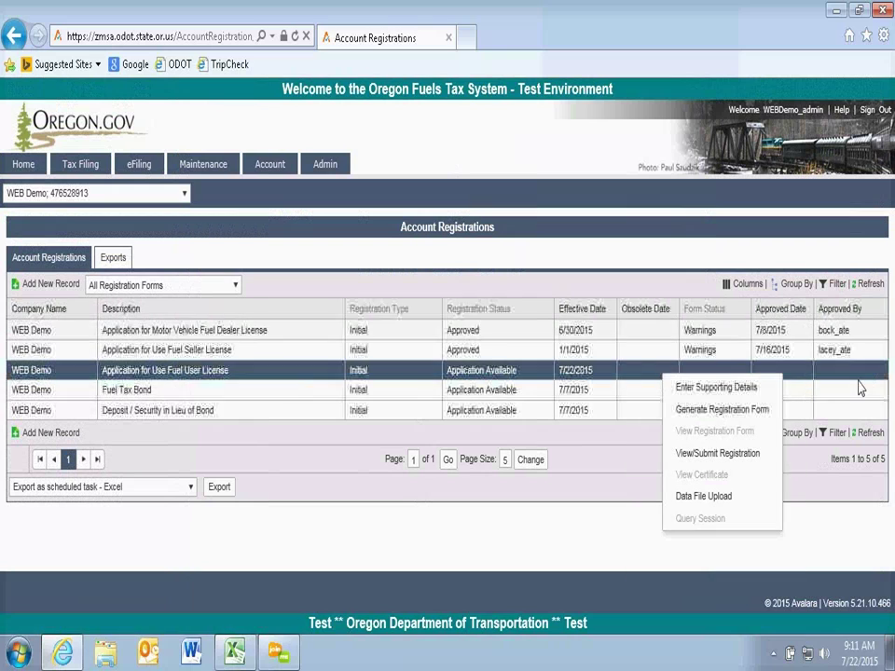
{"action": "left_click", "coordinate": [874, 286]}
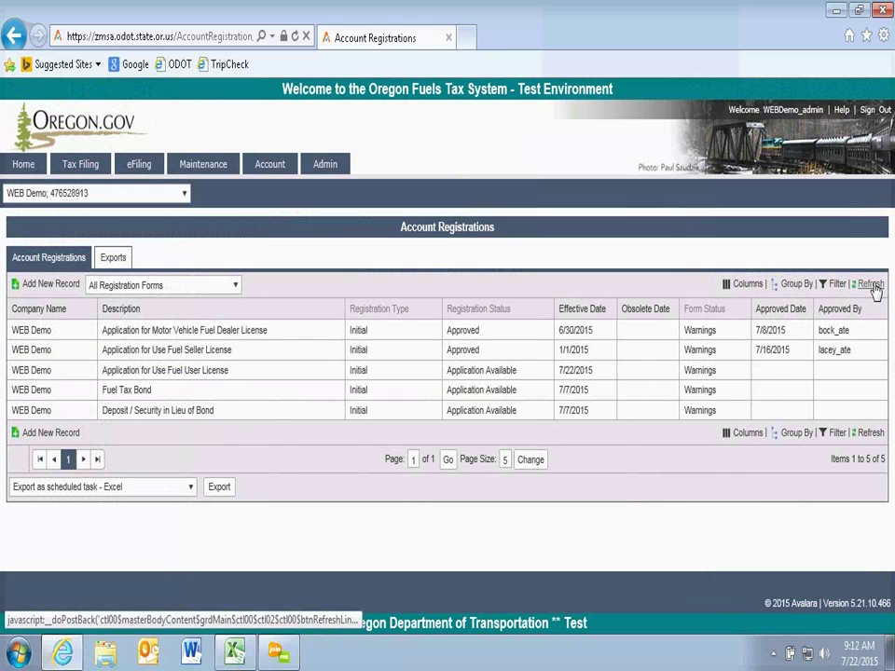
{"action": "right_click", "coordinate": [613, 376]}
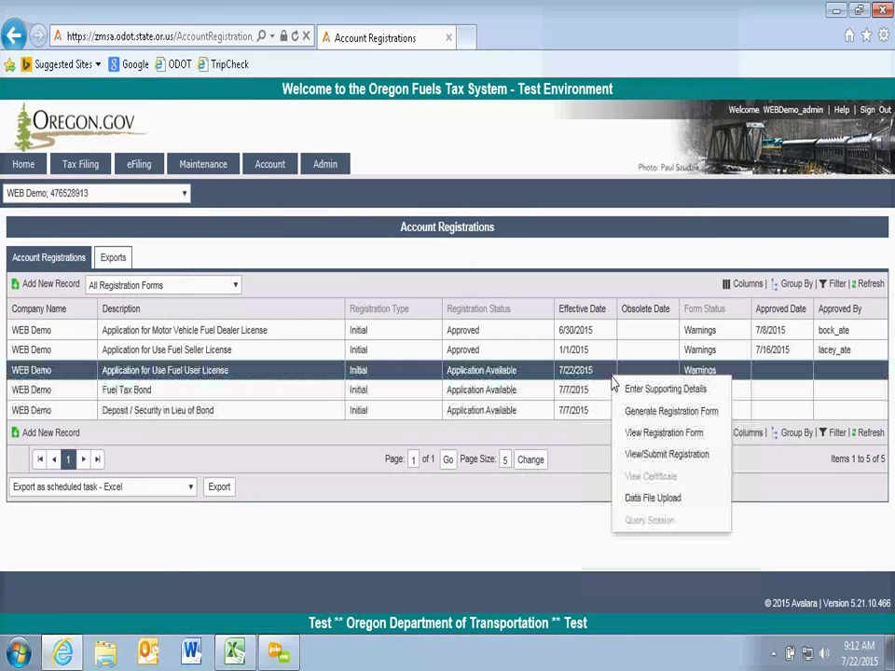
{"action": "left_click", "coordinate": [636, 434]}
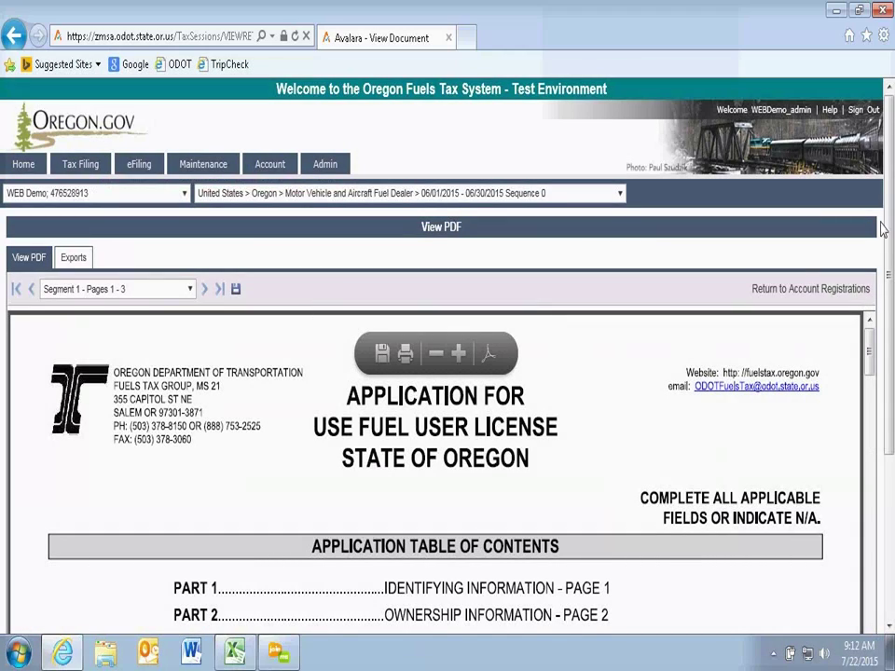
- Scroll through the license application PDF, then return to Account Registrations
{"action": "scroll", "coordinate": [890, 198], "scroll_direction": "down", "scroll_amount": 2}
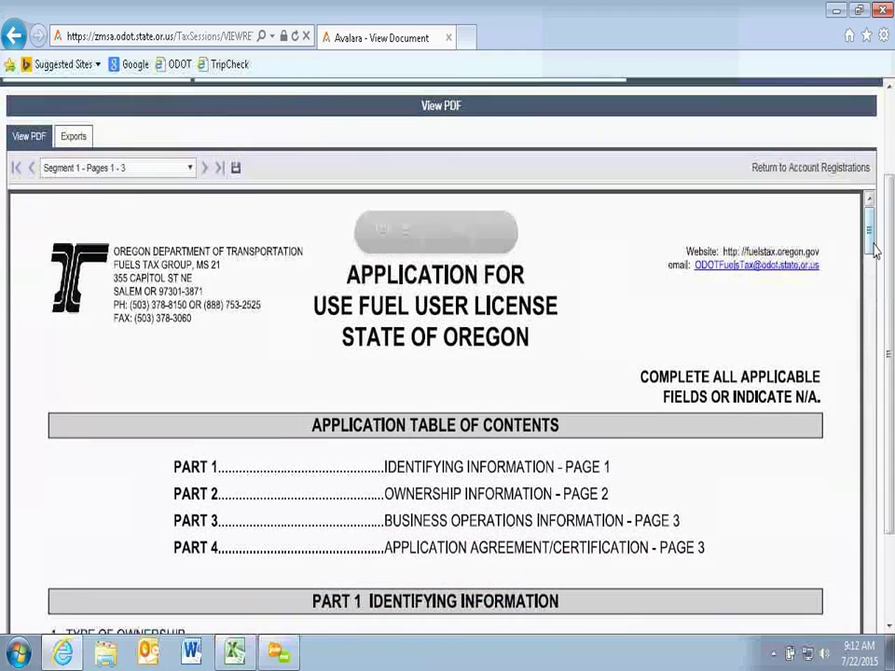
{"action": "left_click_drag", "start_coordinate": [872, 235], "coordinate": [869, 194]}
{"action": "left_click", "coordinate": [838, 170]}
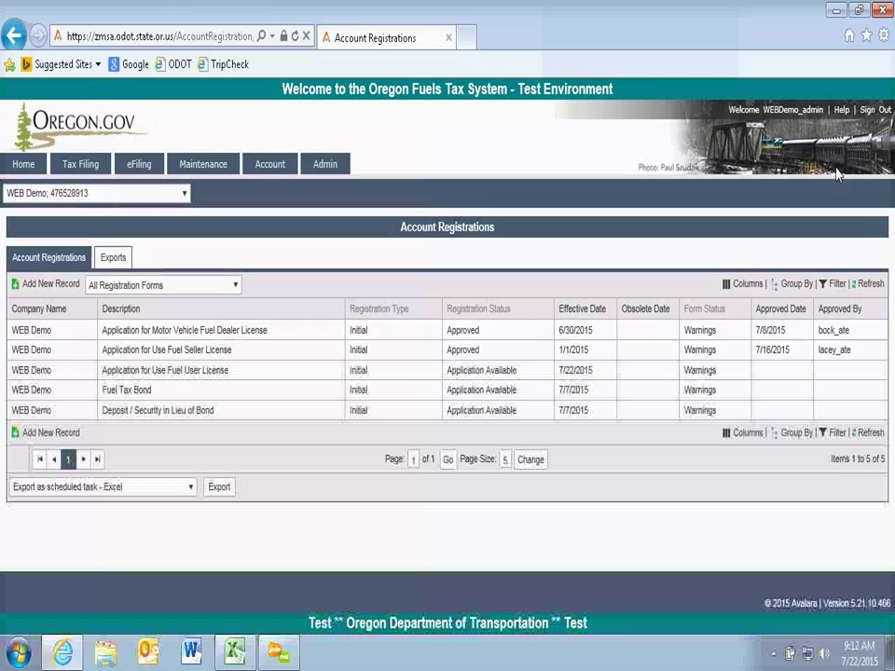
- Agree to the submittal conditions and submit the Use Fuel User License to the State of Oregon
{"action": "right_click", "coordinate": [277, 375]}
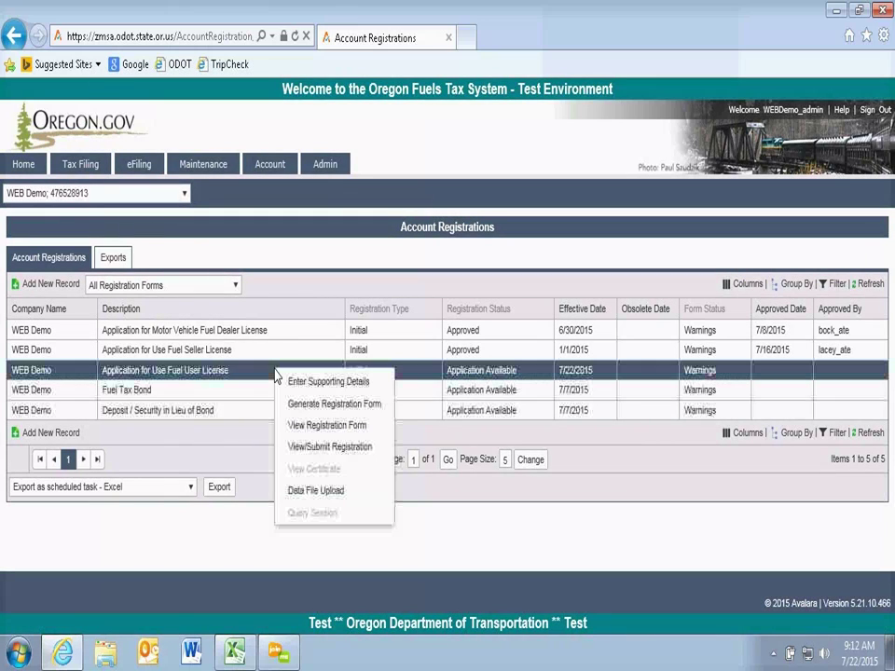
{"action": "left_click", "coordinate": [333, 449]}
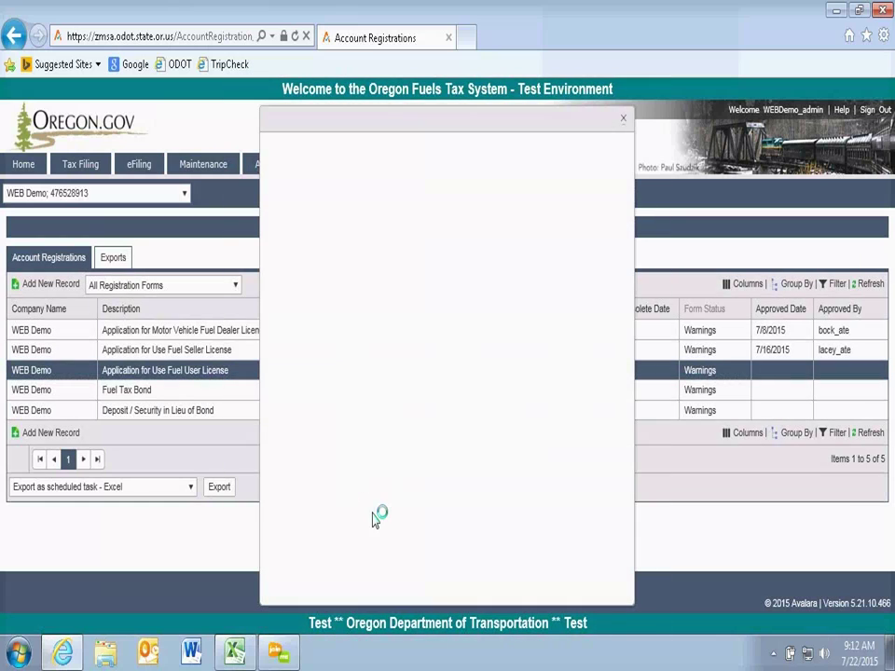
{"action": "left_click", "coordinate": [377, 398]}
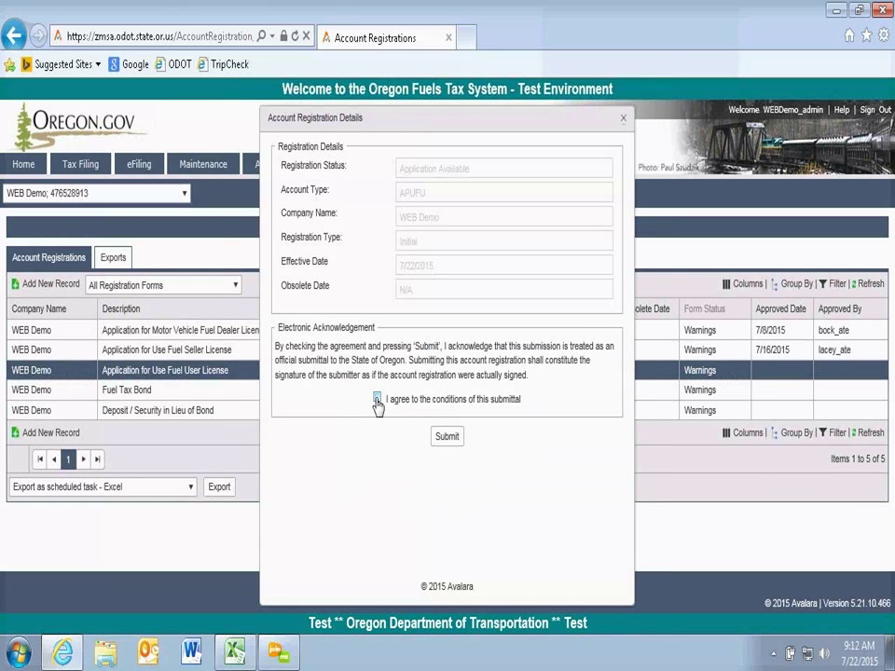
{"action": "left_click", "coordinate": [445, 438]}
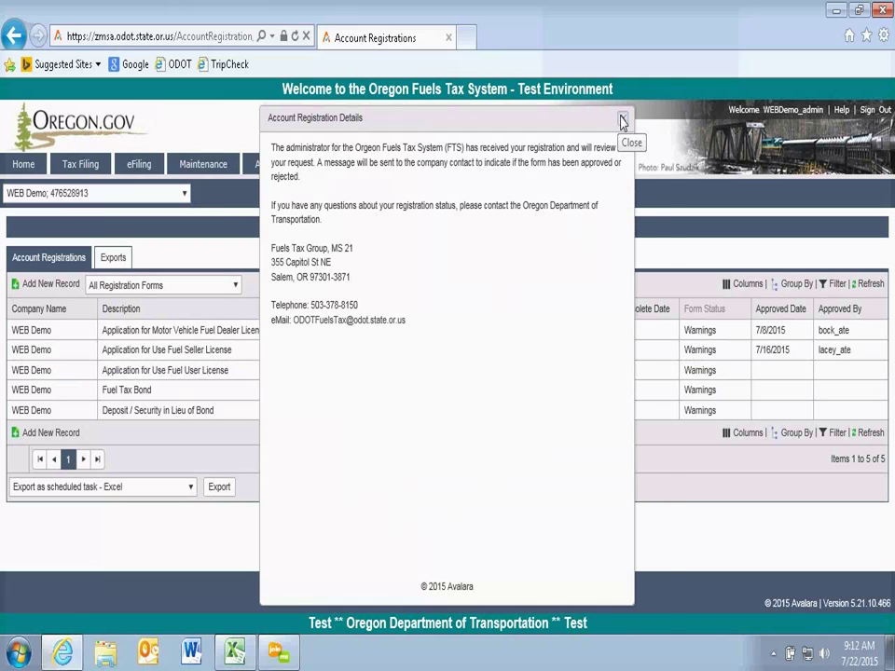
{"action": "left_click", "coordinate": [622, 122]}
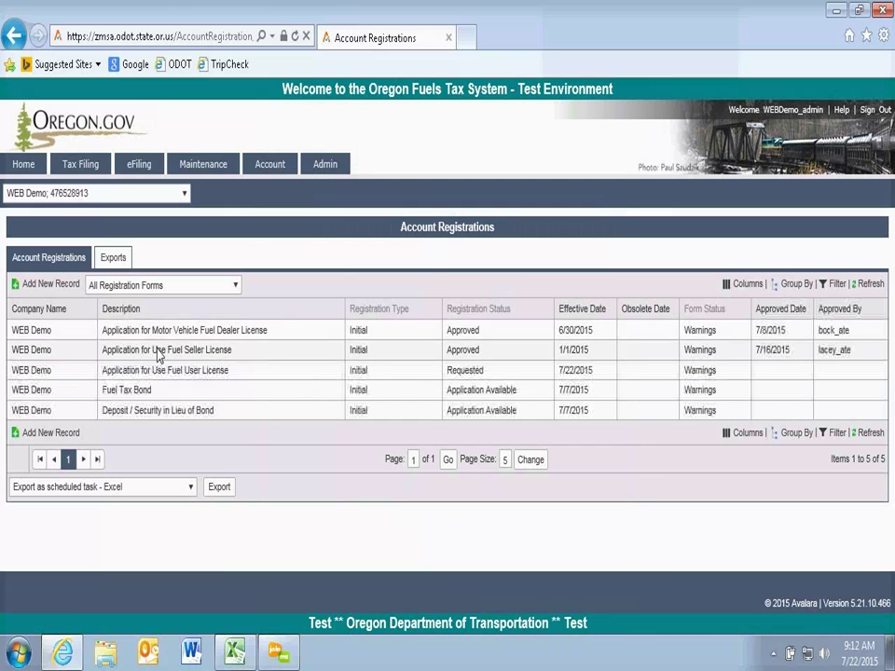
- Insert a new registration with Account Type APEMB - Application for Use Fuel User Emblems
{"action": "left_click", "coordinate": [51, 284]}
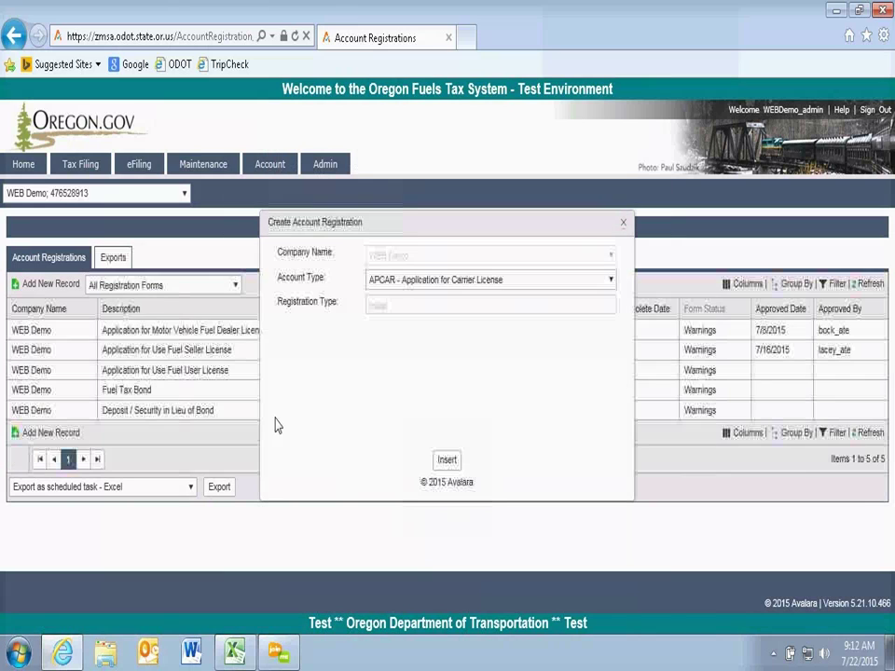
{"action": "left_click", "coordinate": [608, 281]}
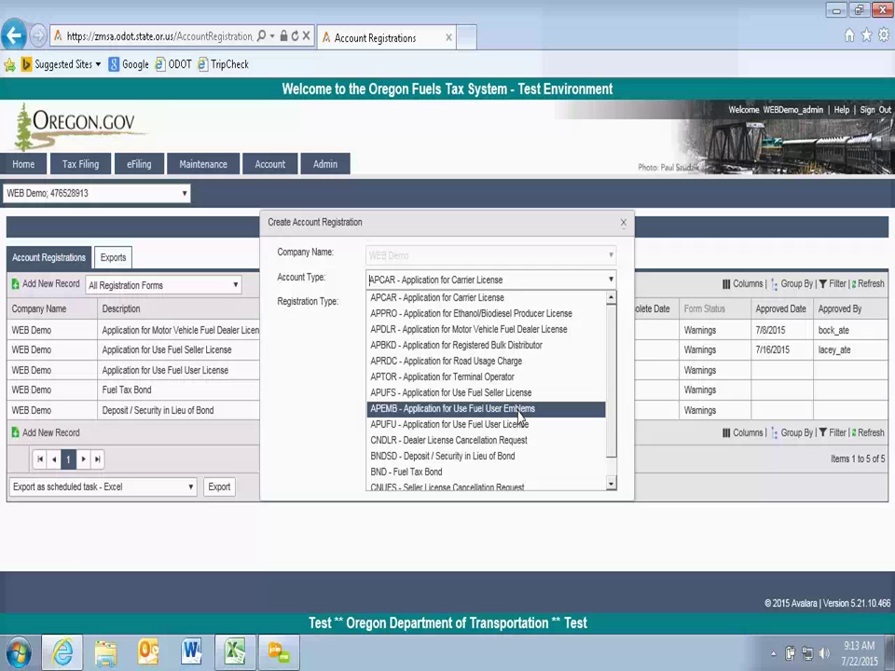
{"action": "left_click", "coordinate": [519, 412]}
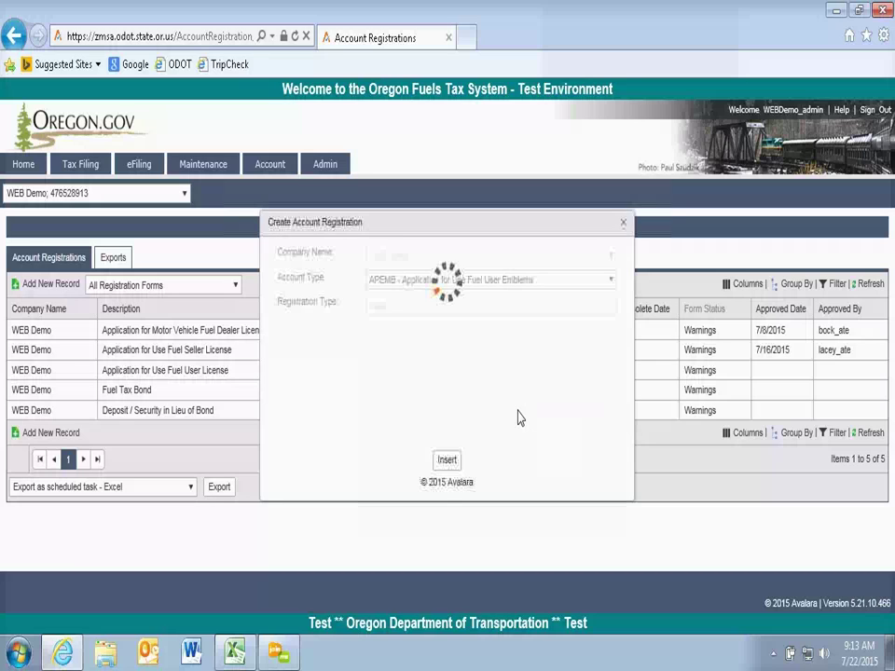
{"action": "left_click", "coordinate": [446, 461]}
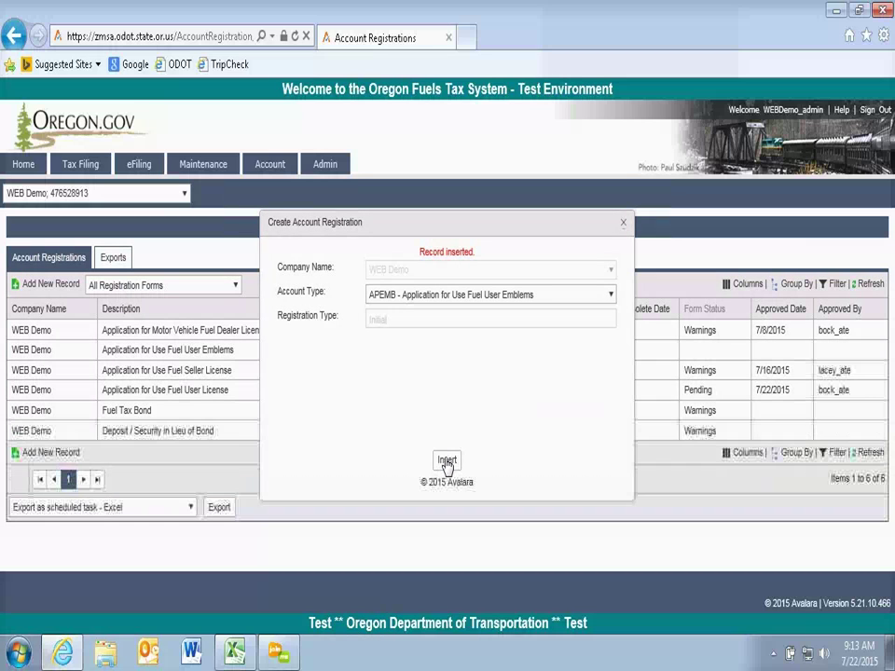
{"action": "left_click", "coordinate": [621, 222]}
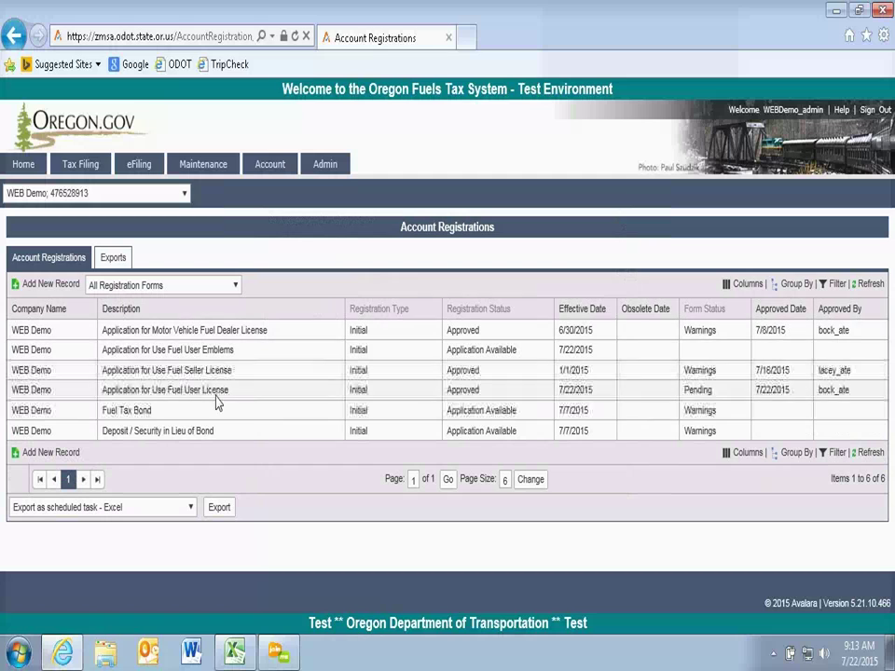
- Open the emblems registration's supporting details, keep type INT01: Emblems, and start a new vehicle record
{"action": "right_click", "coordinate": [237, 354]}
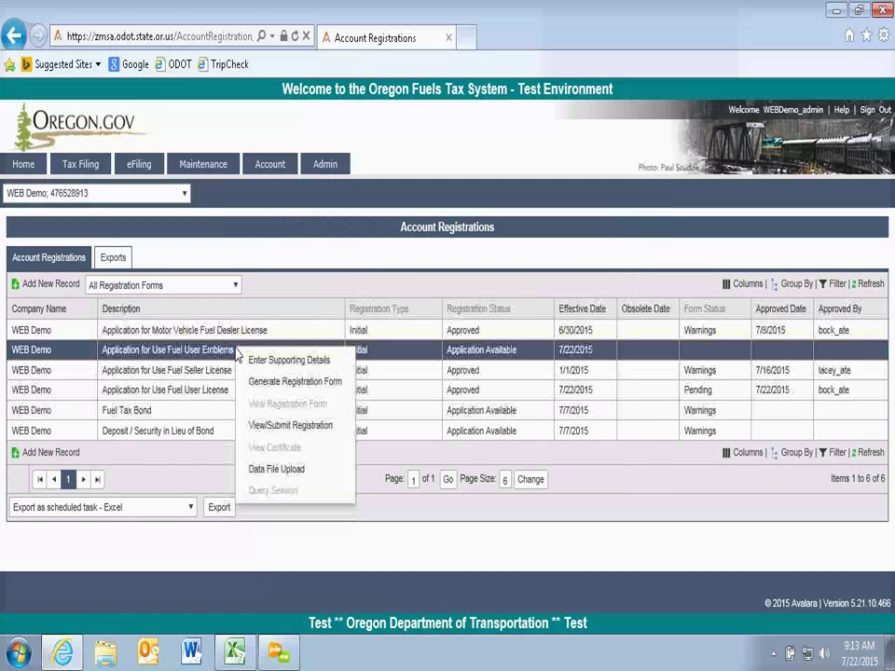
{"action": "left_click", "coordinate": [281, 369]}
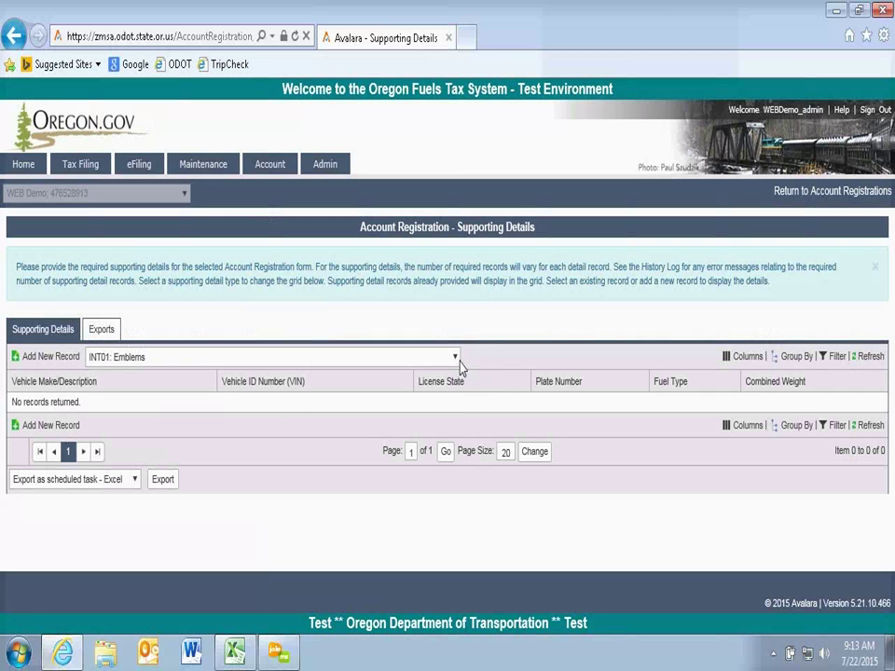
{"action": "left_click", "coordinate": [455, 357]}
{"action": "left_click", "coordinate": [454, 358]}
{"action": "left_click", "coordinate": [56, 360]}
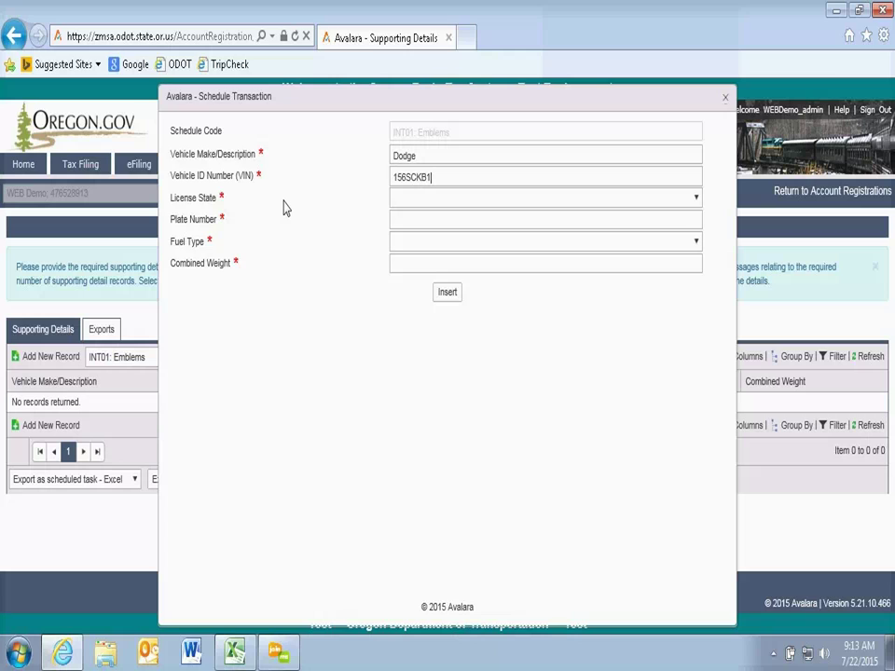
{"action": "type", "text": "3"}
{"action": "left_click", "coordinate": [401, 198]}
{"action": "type", "text": "Or"}
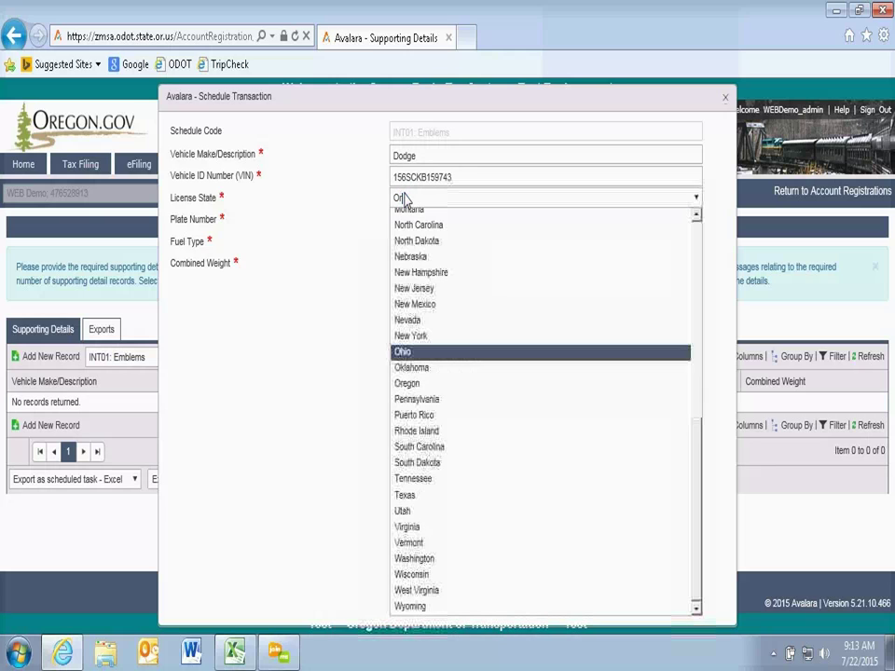
{"action": "key", "text": "Tab"}
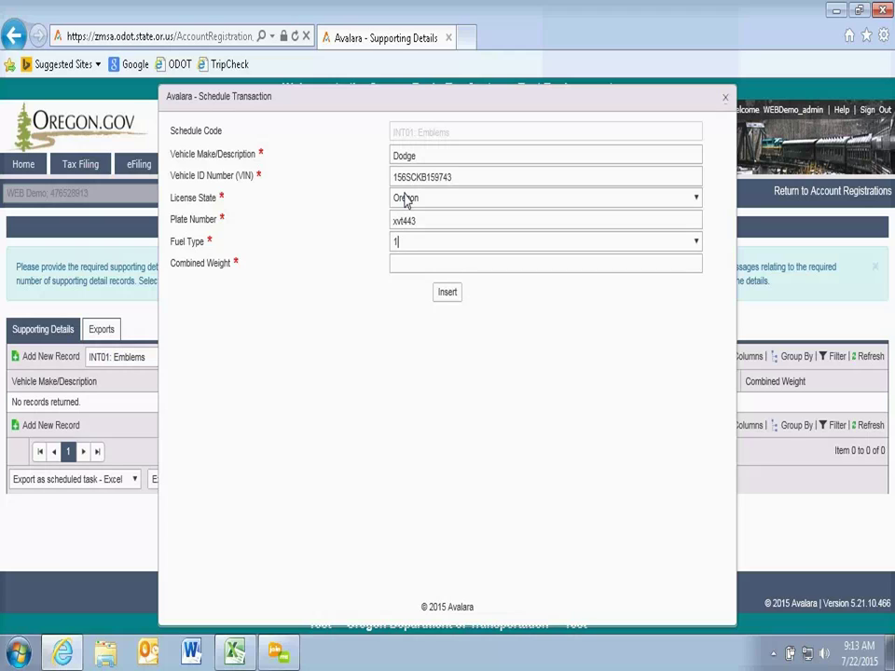
{"action": "key", "text": "BackSpace"}
{"action": "left_click", "coordinate": [695, 243]}
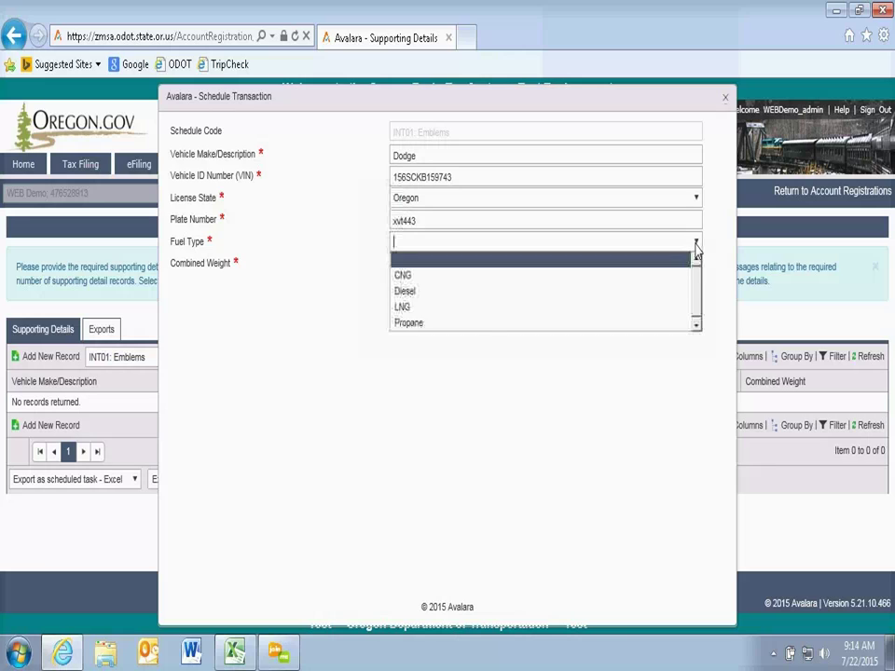
{"action": "left_click", "coordinate": [435, 291]}
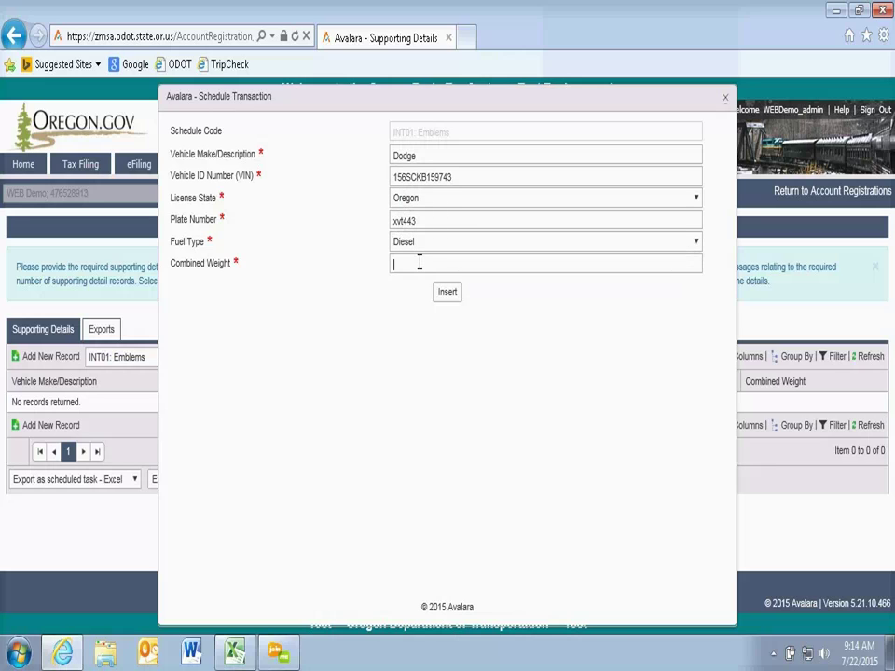
{"action": "key", "text": "Tab"}
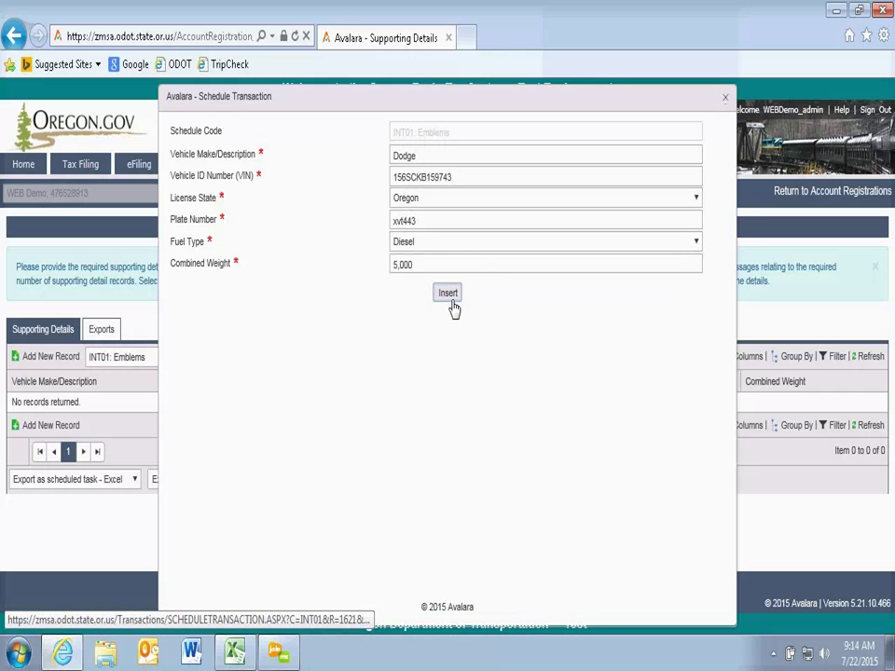
{"action": "left_click", "coordinate": [448, 295]}
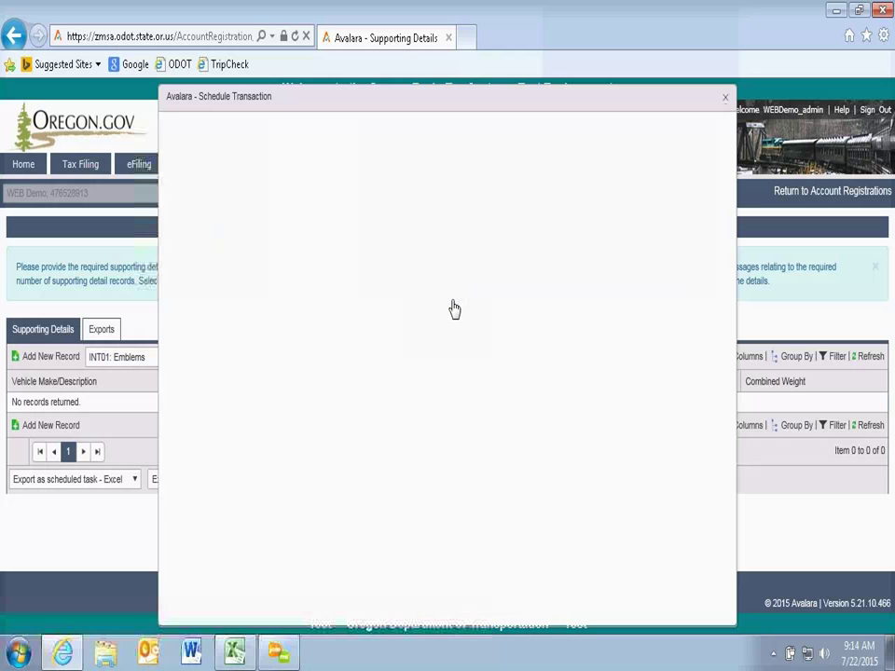
{"action": "left_click", "coordinate": [724, 100]}
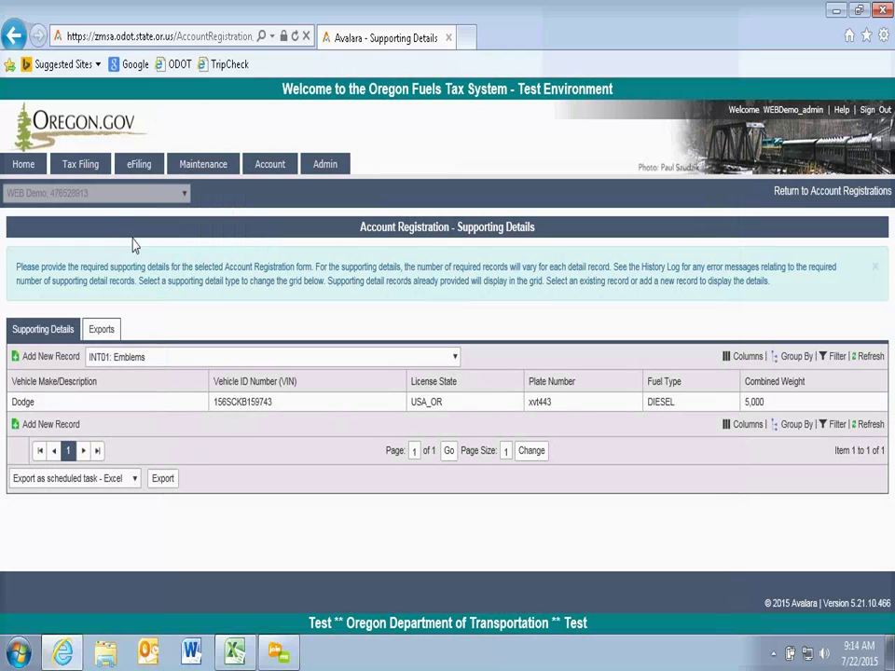
- Return to Account Registrations and generate the Use Fuel User Emblems registration form
{"action": "left_click", "coordinate": [844, 193]}
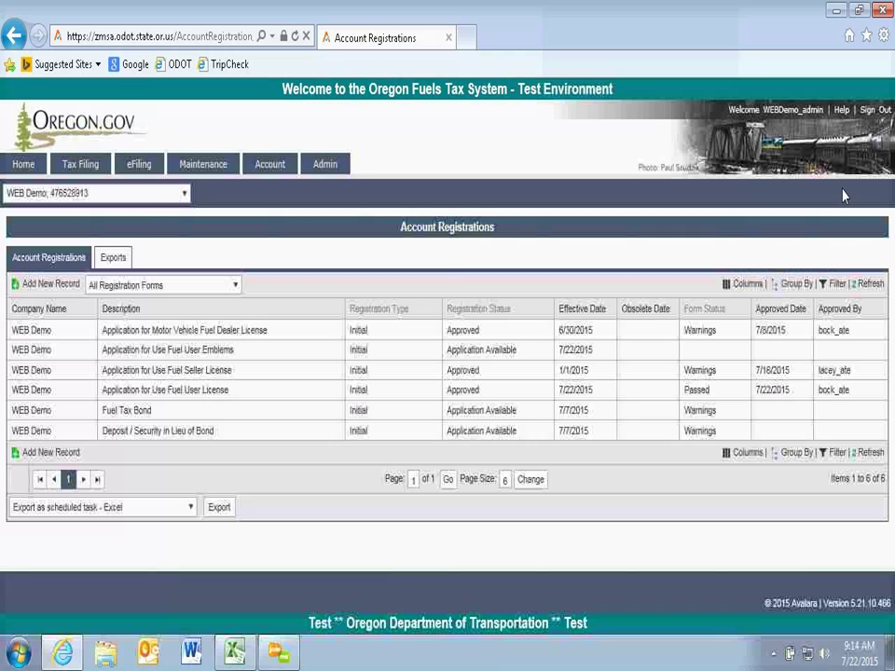
{"action": "left_click", "coordinate": [385, 353]}
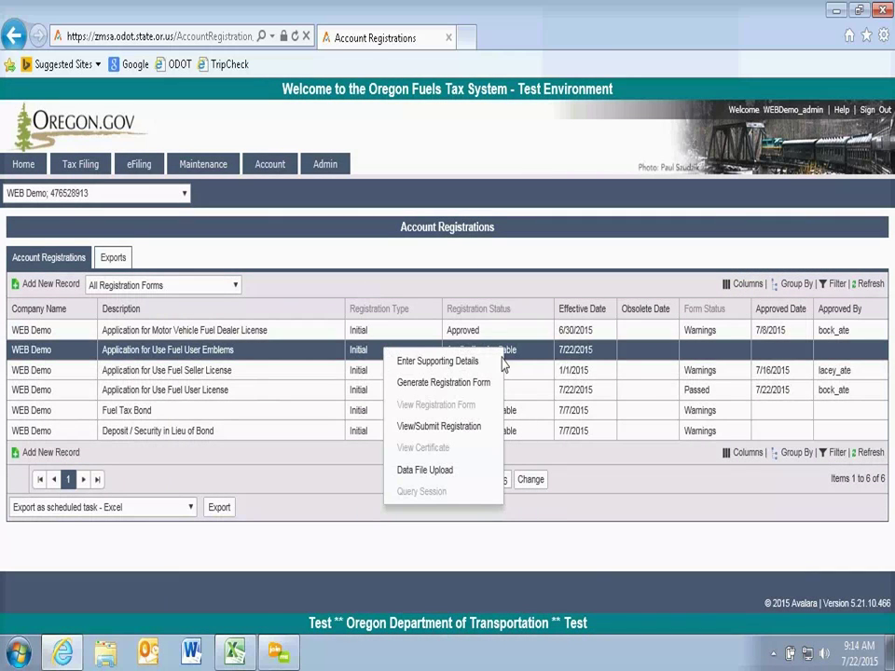
{"action": "left_click", "coordinate": [472, 384]}
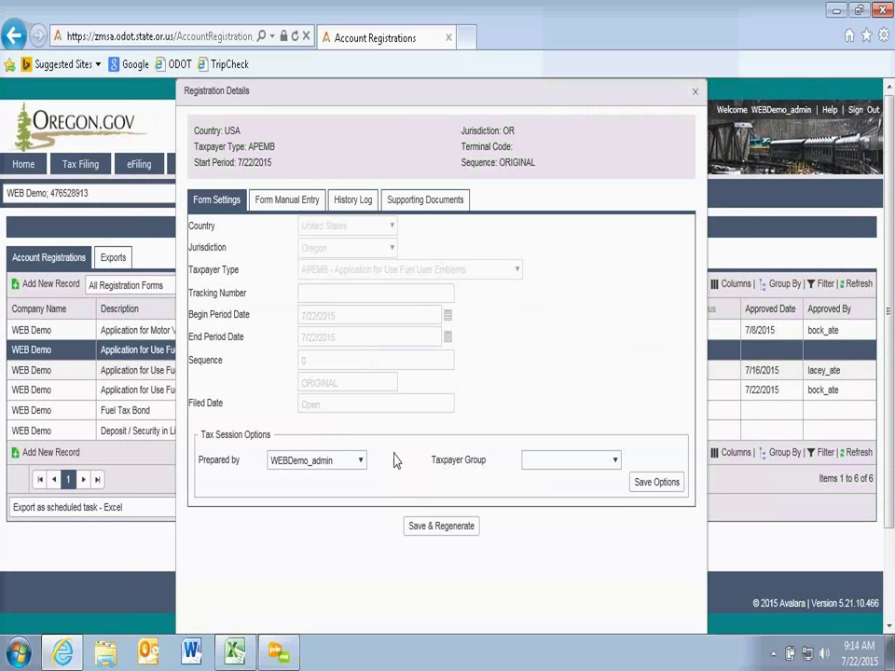
- Enter 2015 as Calendar Year Applied For, save and regenerate the form, then close Registration Details
{"action": "left_click", "coordinate": [440, 527]}
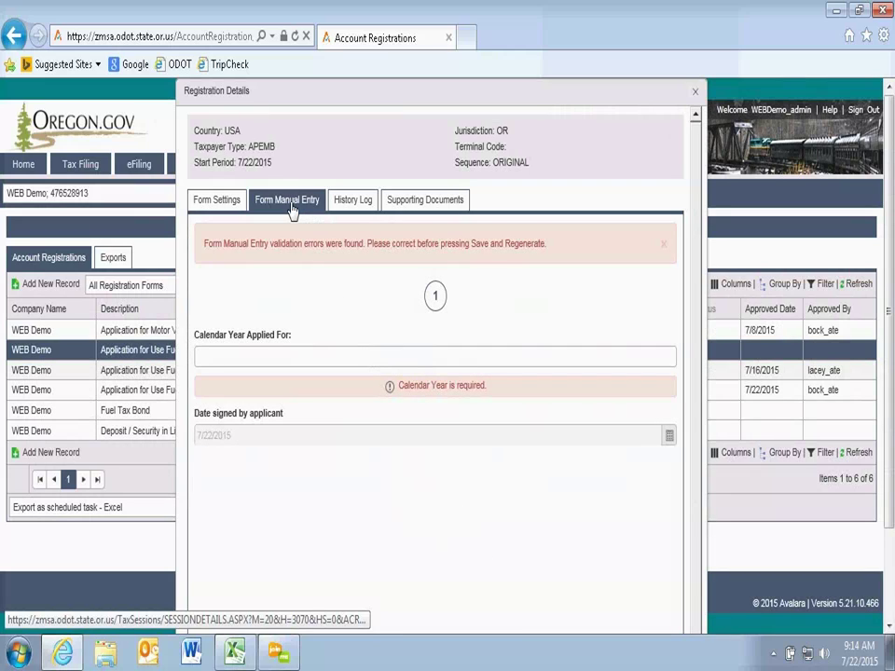
{"action": "left_click", "coordinate": [330, 357]}
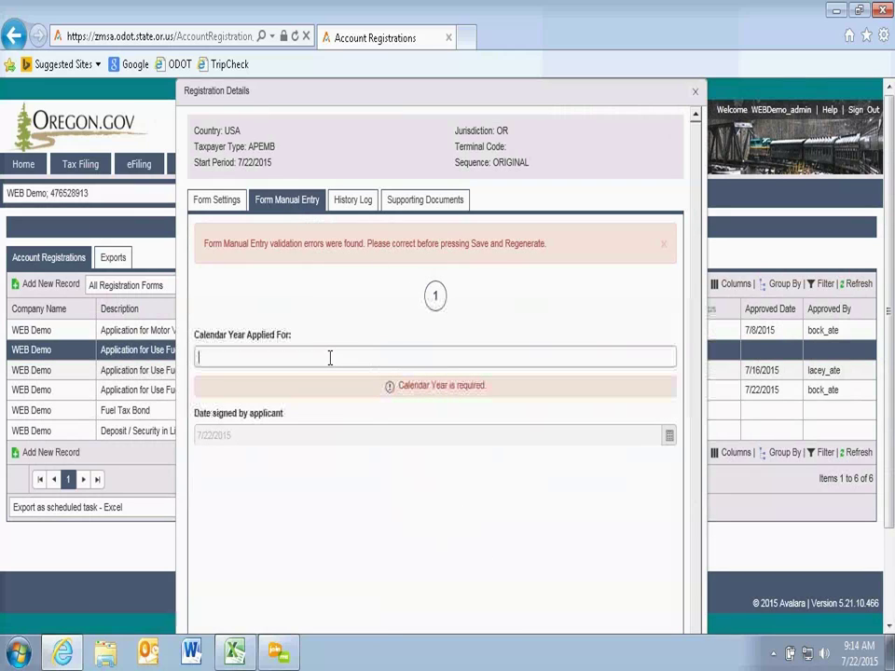
{"action": "type", "text": "2015"}
{"action": "scroll", "coordinate": [408, 277], "scroll_direction": "down", "scroll_amount": 1}
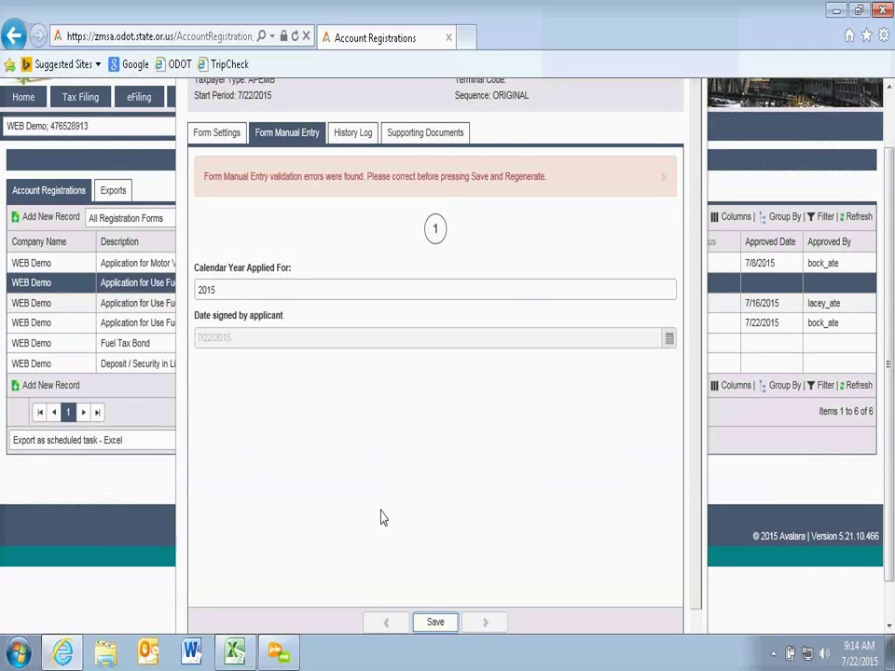
{"action": "scroll", "coordinate": [509, 503], "scroll_direction": "down", "scroll_amount": 2}
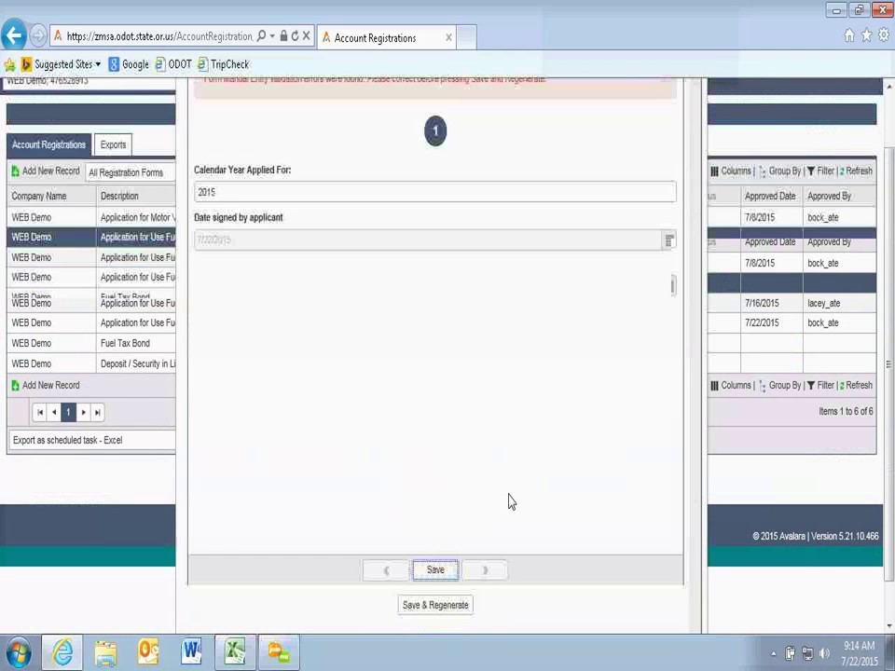
{"action": "left_click", "coordinate": [436, 561]}
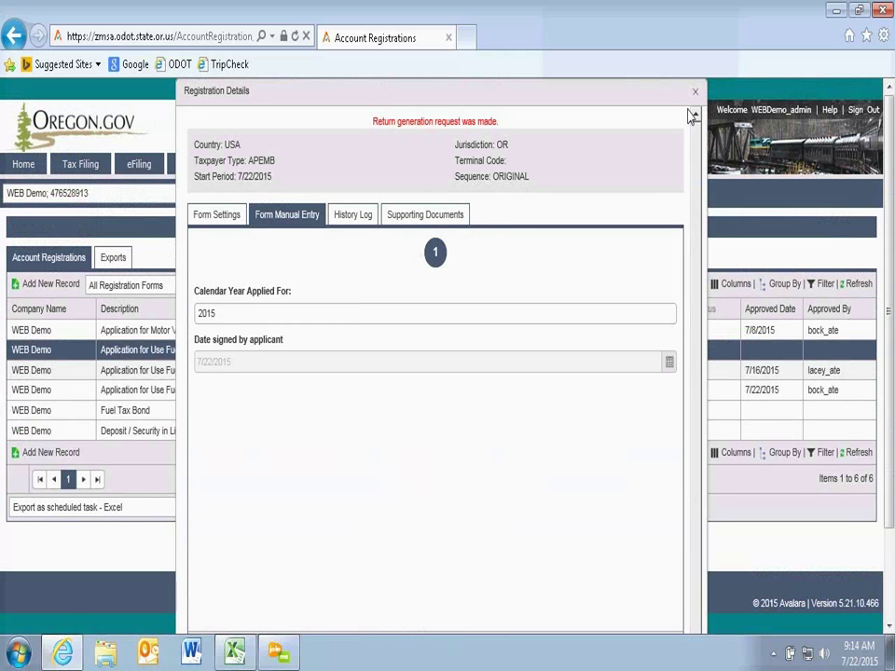
{"action": "left_click", "coordinate": [696, 94]}
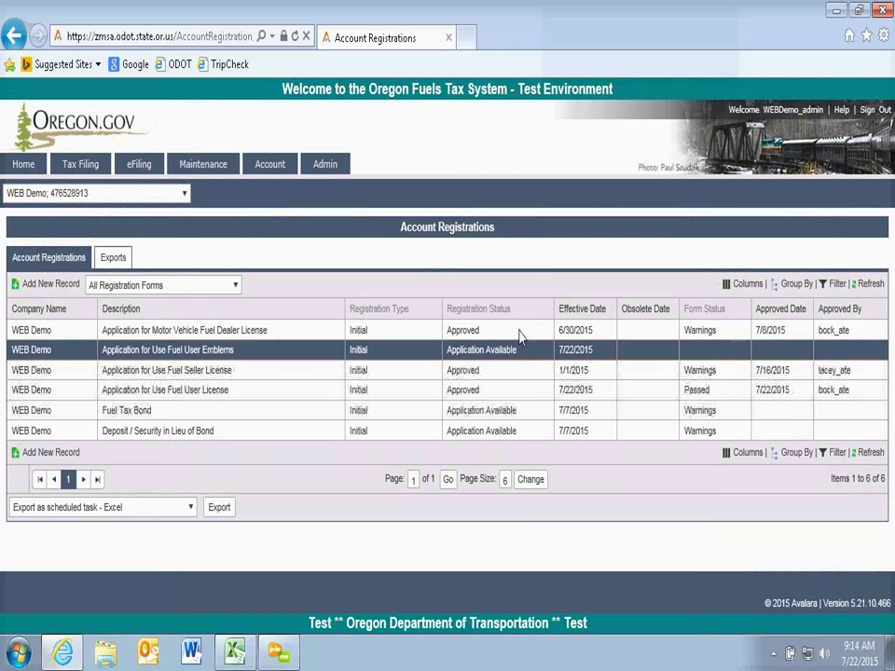
- Refresh the registrations grid and view the Use Fuel User Emblems registration form PDF
{"action": "right_click", "coordinate": [354, 366]}
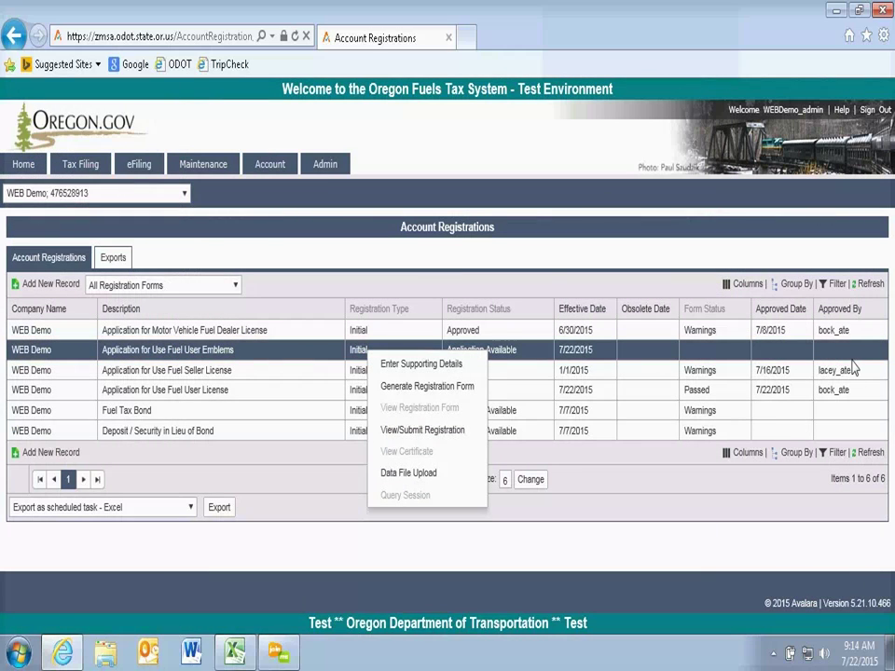
{"action": "right_click", "coordinate": [875, 356]}
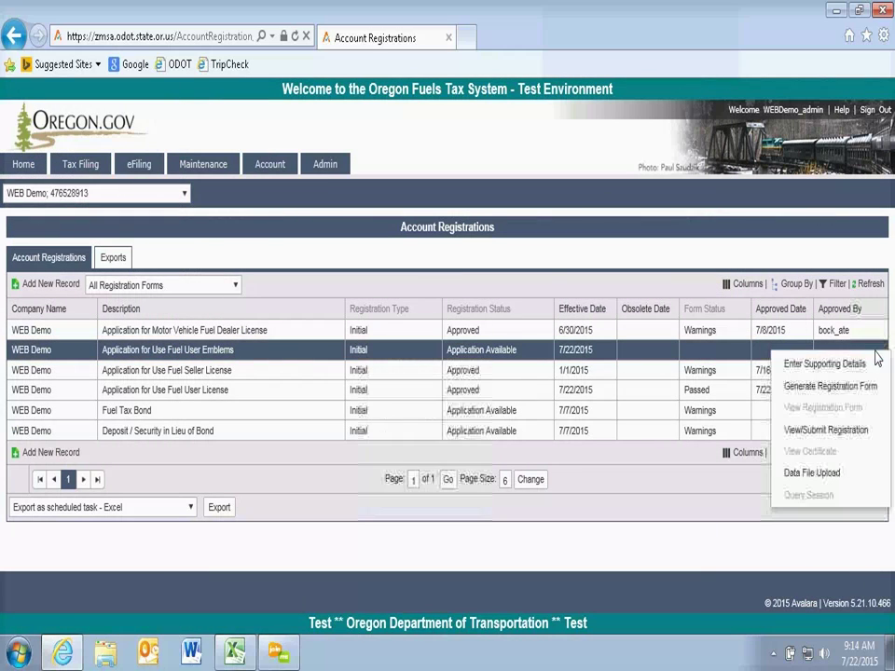
{"action": "left_click", "coordinate": [875, 286]}
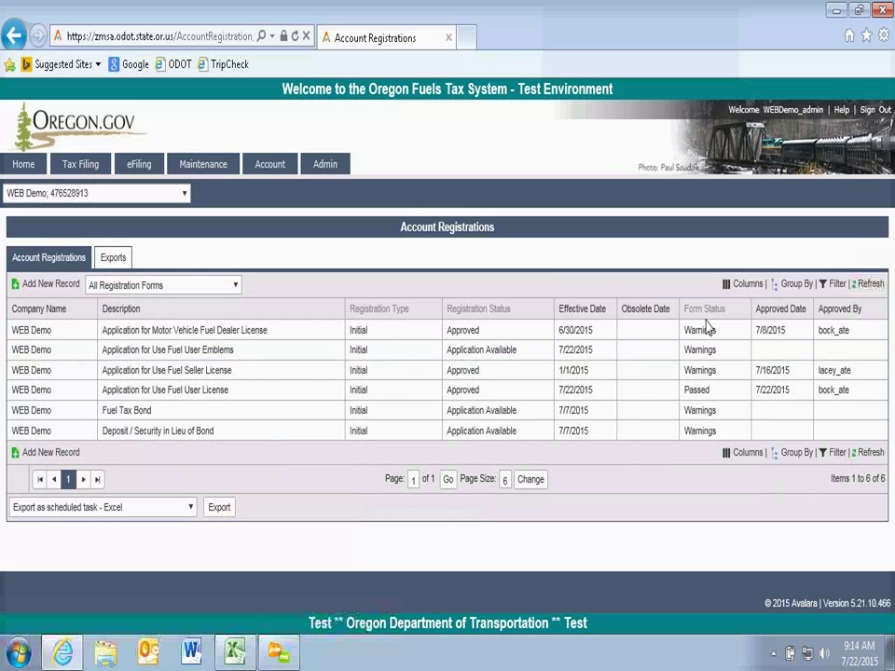
{"action": "right_click", "coordinate": [493, 354]}
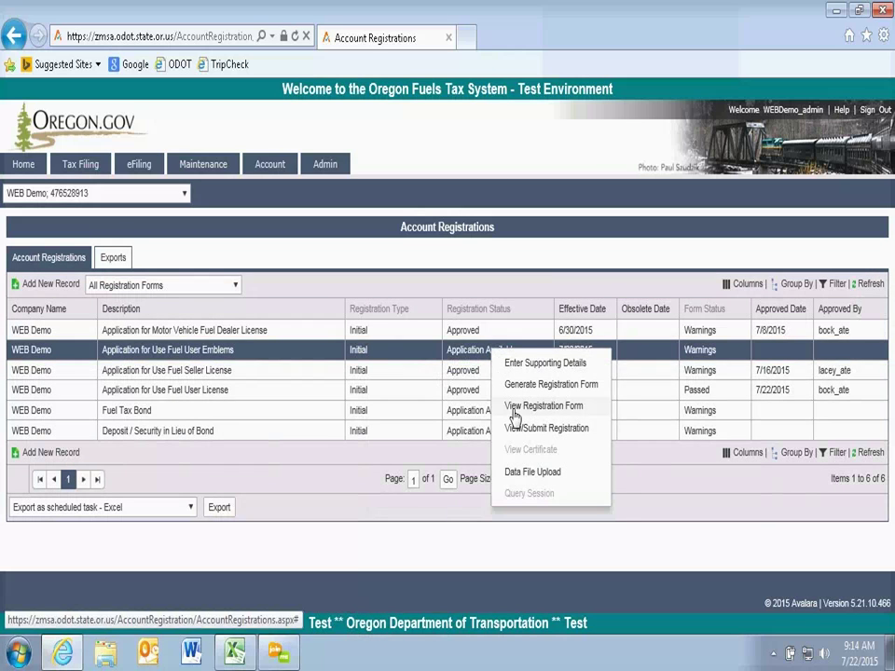
{"action": "left_click", "coordinate": [527, 410]}
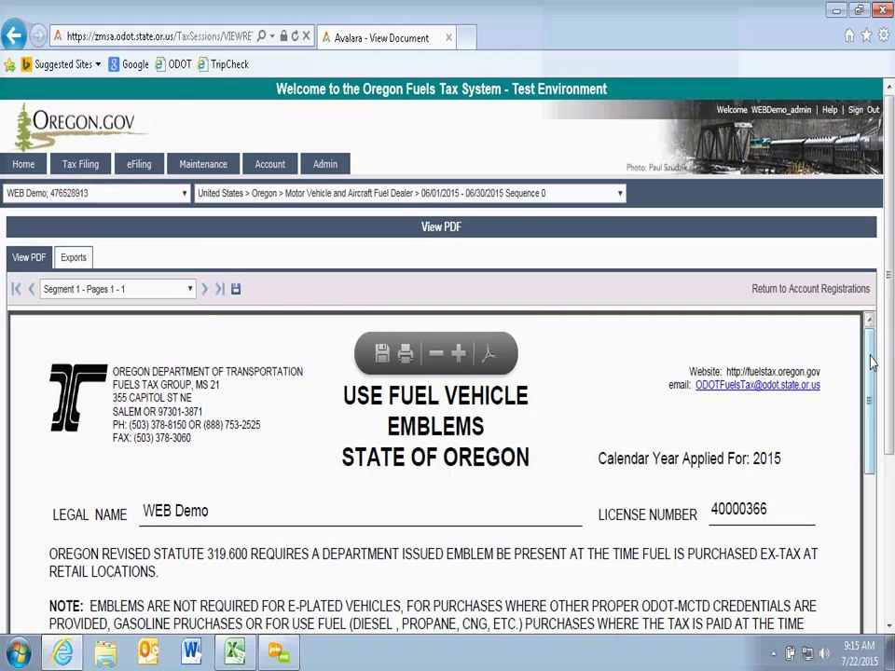
- Scroll the emblem PDF to check the Dodge vehicle row, then return to Account Registrations
{"action": "left_click_drag", "start_coordinate": [892, 320], "coordinate": [890, 460]}
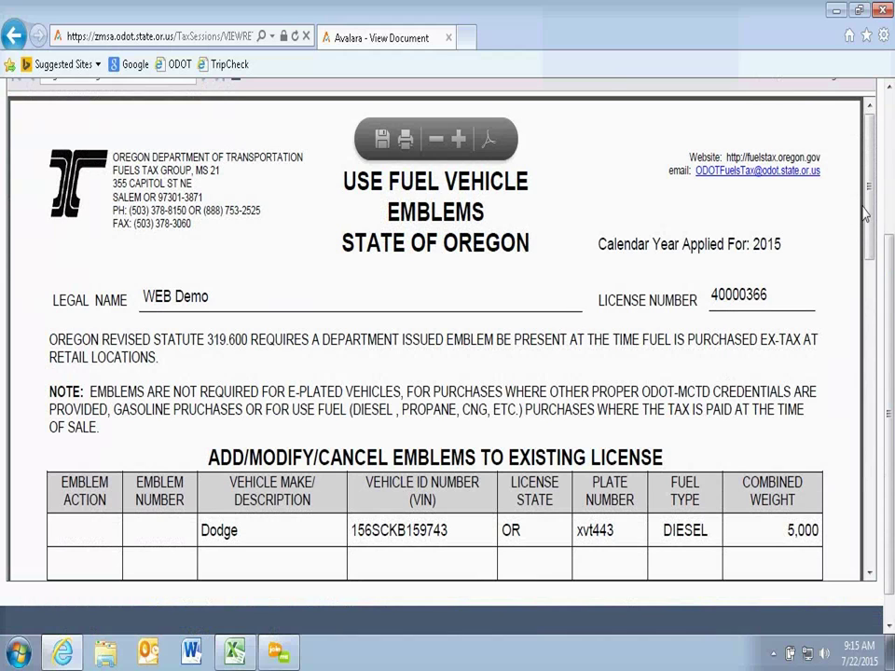
{"action": "left_click_drag", "start_coordinate": [872, 216], "coordinate": [869, 272]}
{"action": "scroll", "coordinate": [323, 323], "scroll_direction": "down", "scroll_amount": 1}
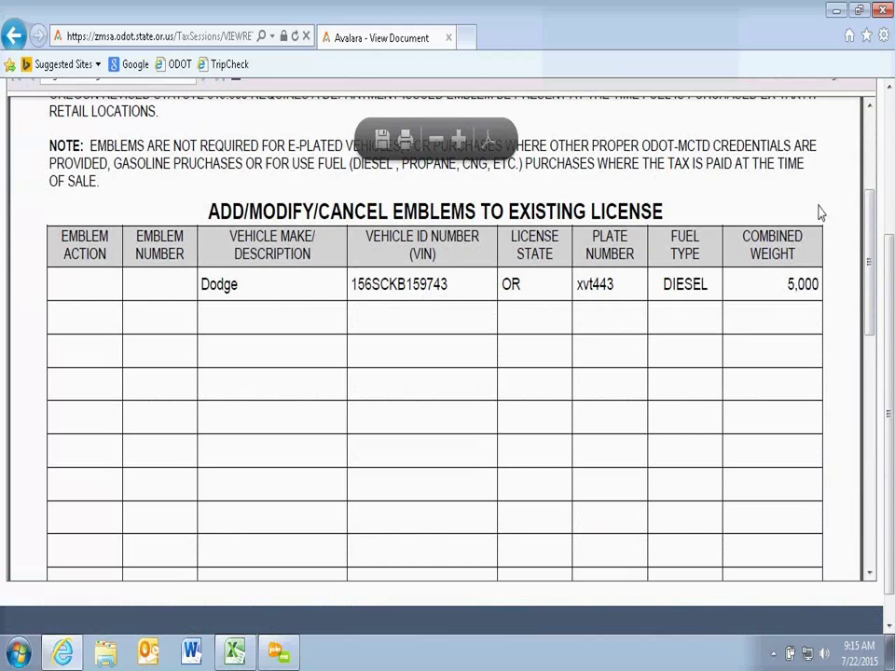
{"action": "scroll", "coordinate": [867, 261], "scroll_direction": "up", "scroll_amount": 5}
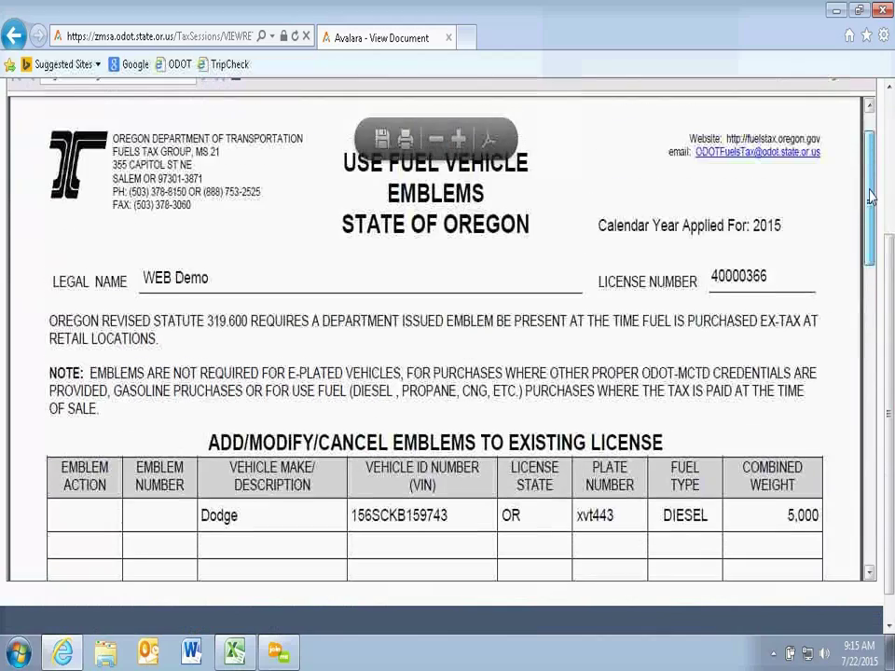
{"action": "scroll", "coordinate": [891, 271], "scroll_direction": "up", "scroll_amount": 3}
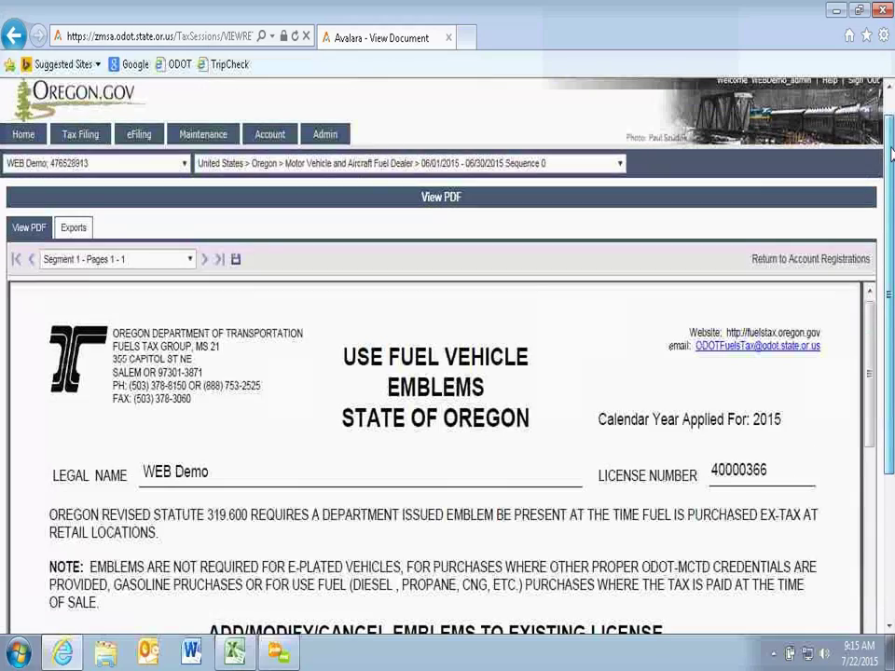
{"action": "left_click", "coordinate": [833, 264]}
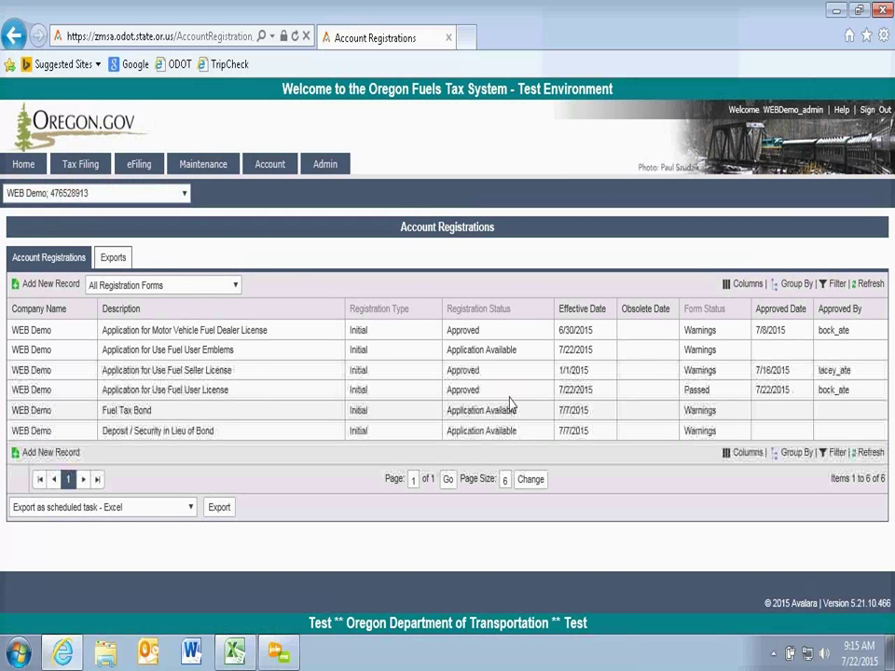
{"action": "mouse_move", "coordinate": [80, 168]}
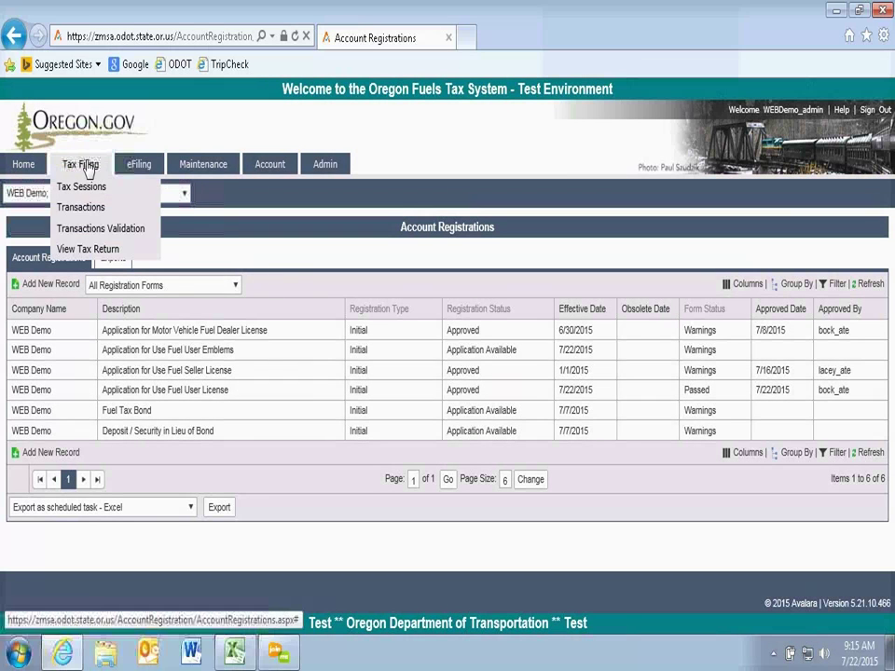
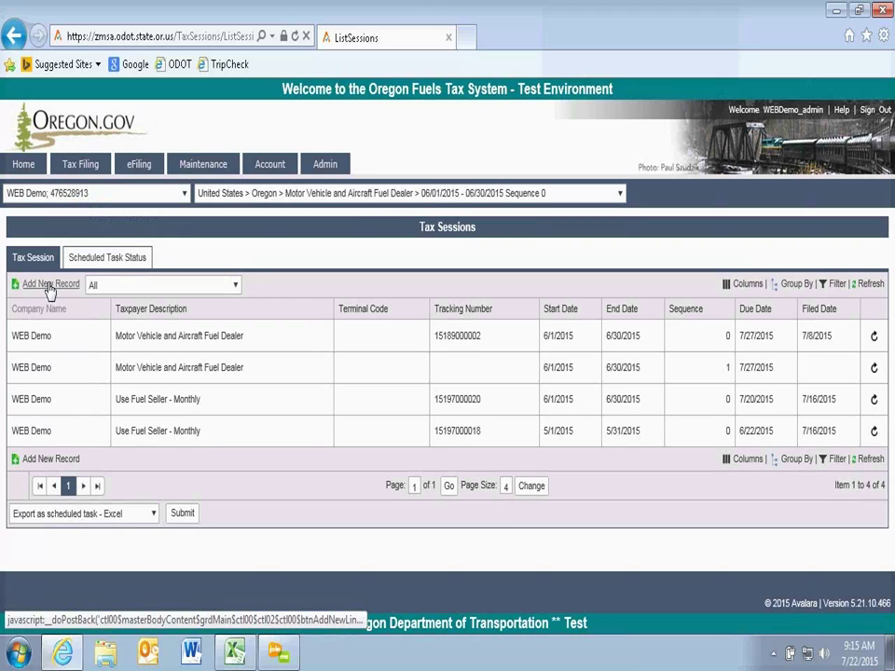
- Try a June 2015 (6/1/2015) Use Fuel User - Monthly session; dismiss the form after the account error
{"action": "left_click", "coordinate": [49, 285]}
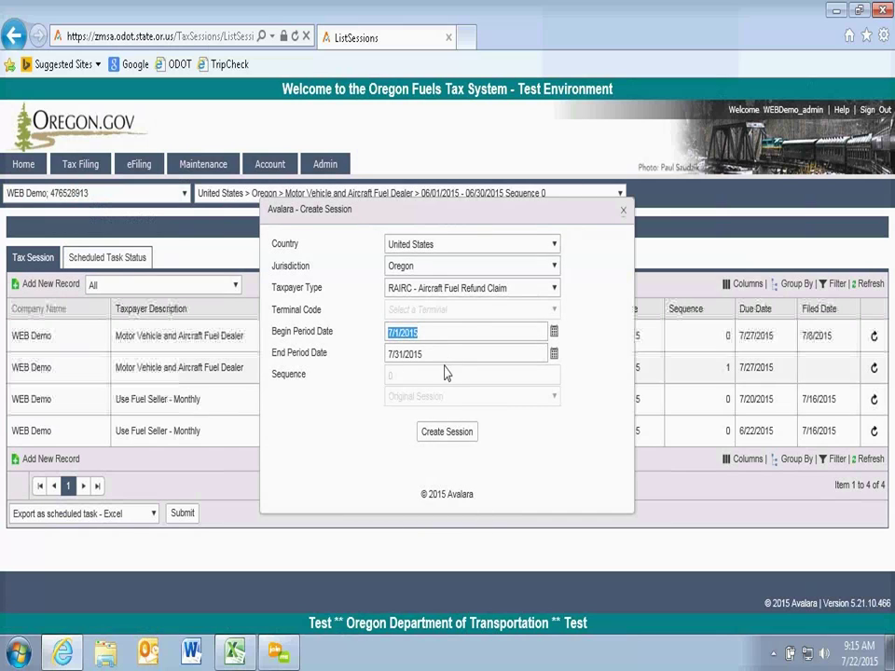
{"action": "left_click", "coordinate": [556, 291]}
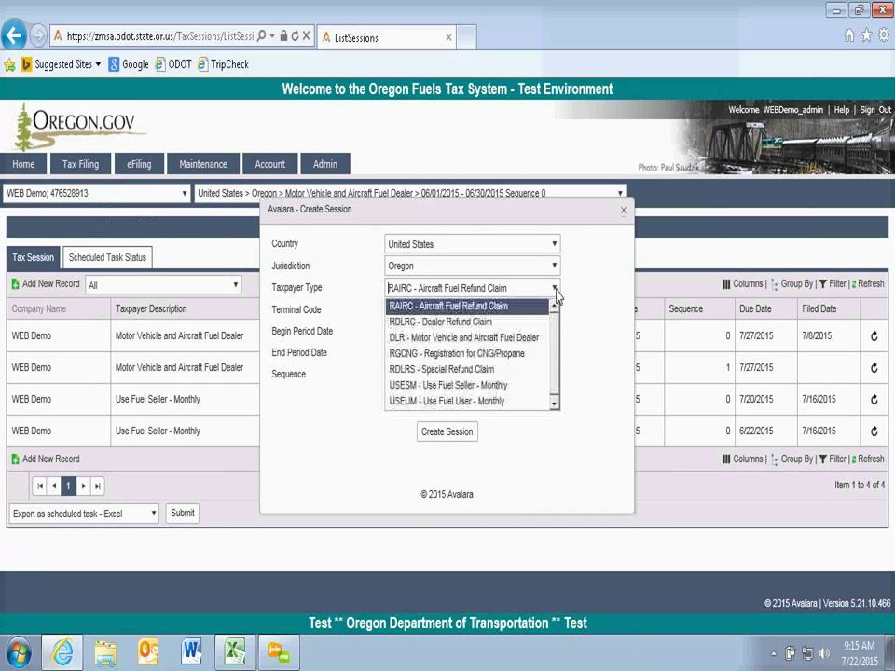
{"action": "left_click", "coordinate": [485, 401]}
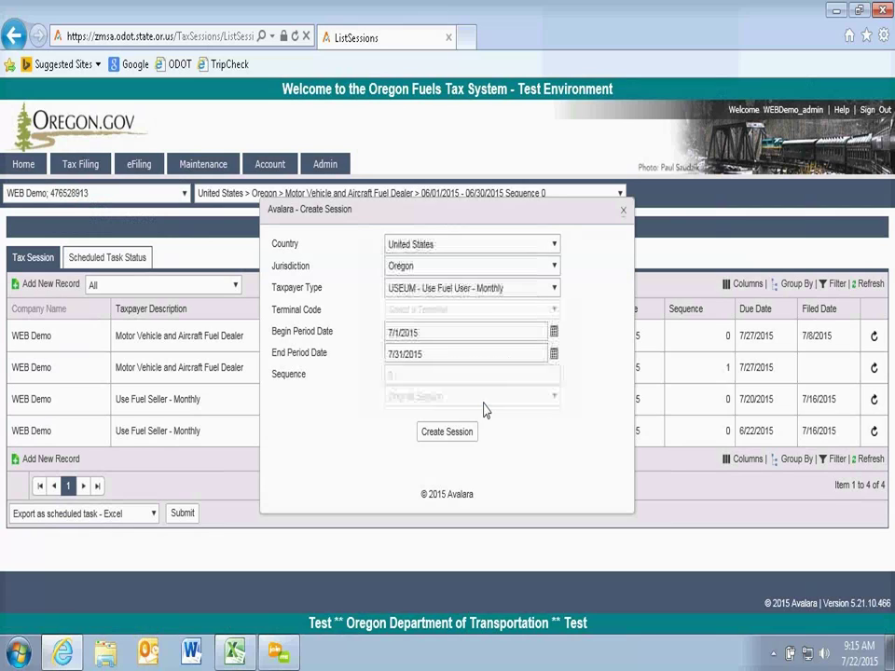
{"action": "type", "text": "6"}
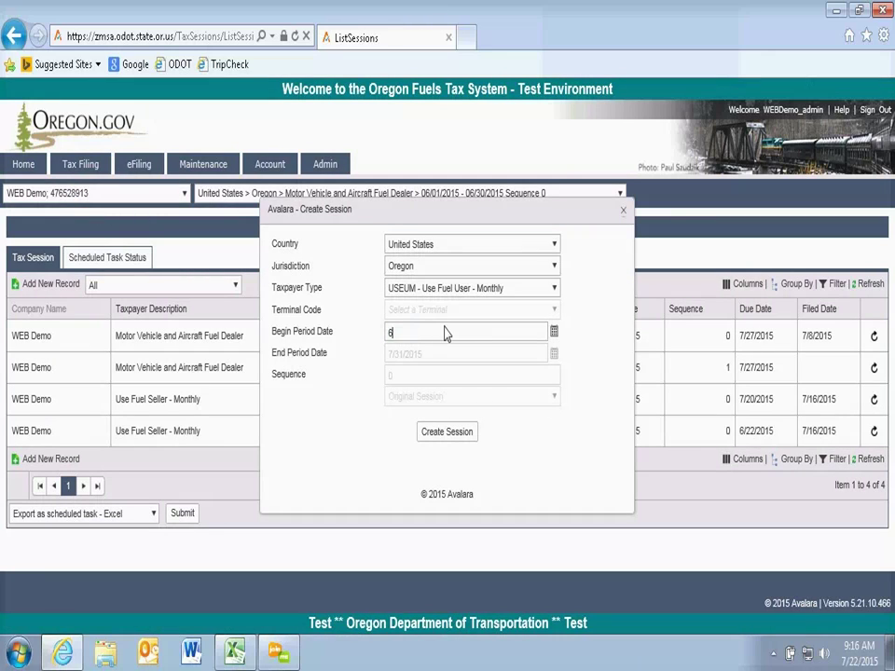
{"action": "type", "text": "/1/2015"}
{"action": "left_click", "coordinate": [342, 384]}
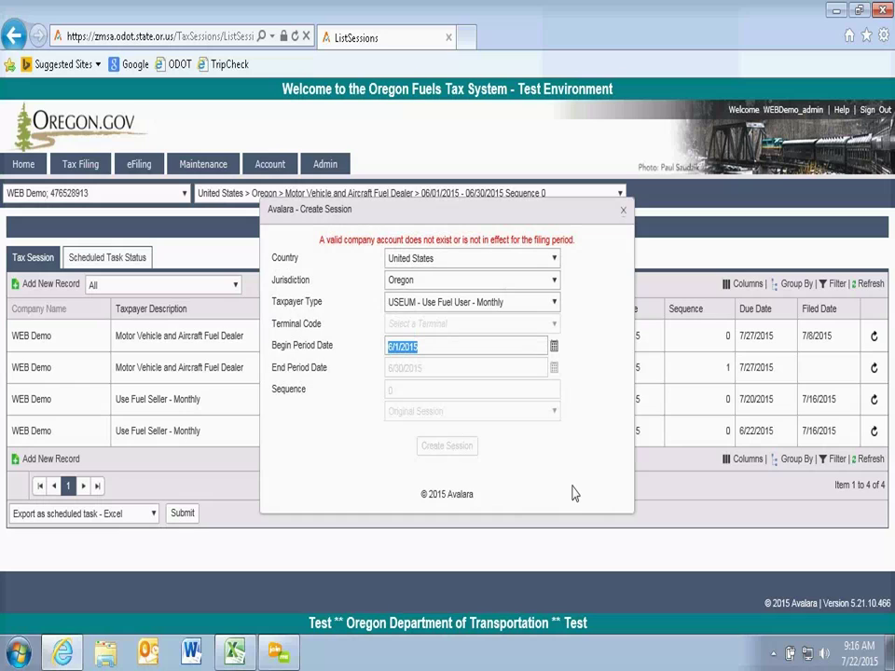
{"action": "left_click", "coordinate": [623, 214]}
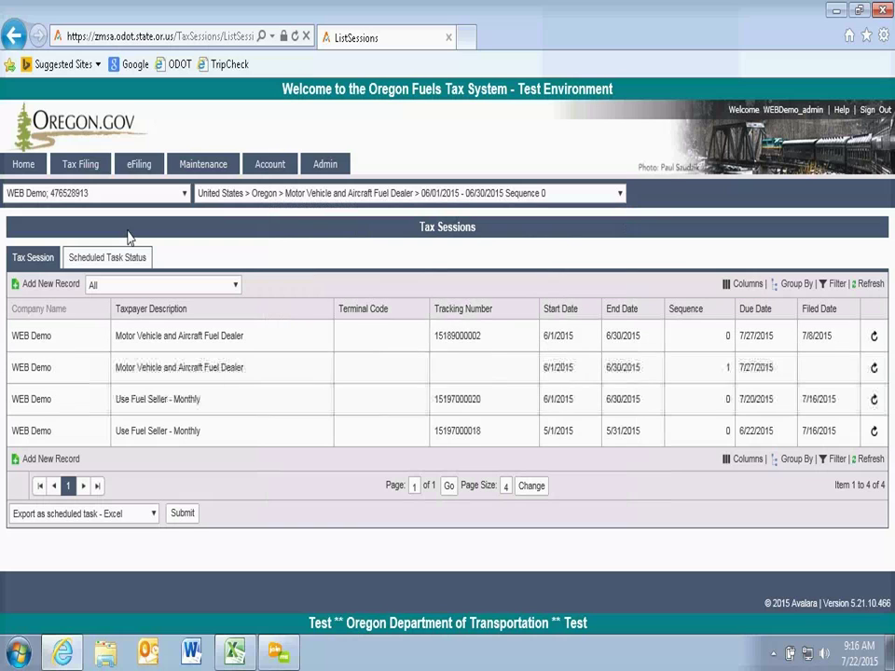
- Create the July 2015 USEUM Use Fuel User - Monthly session and close the form
{"action": "left_click", "coordinate": [33, 289]}
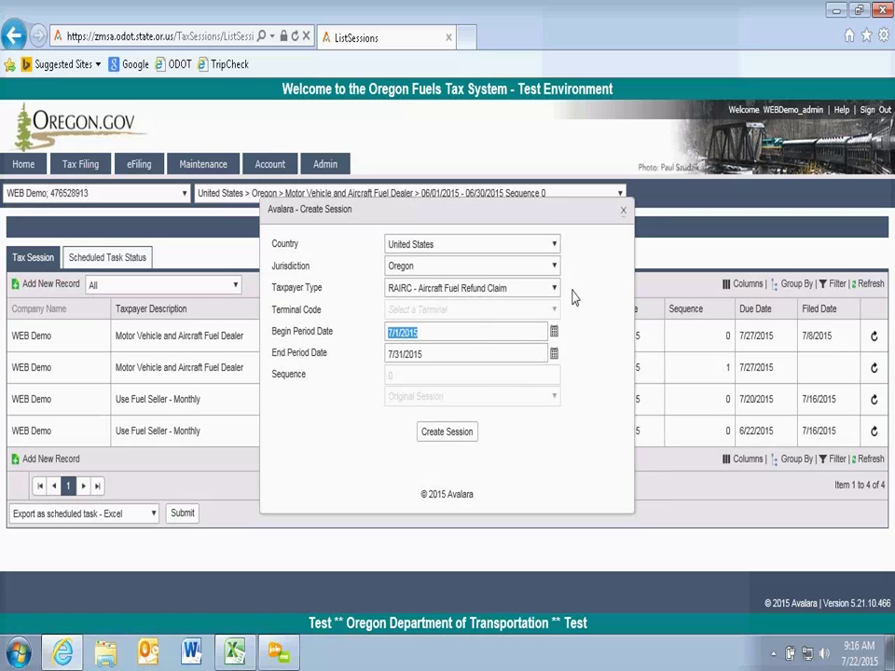
{"action": "left_click", "coordinate": [555, 289]}
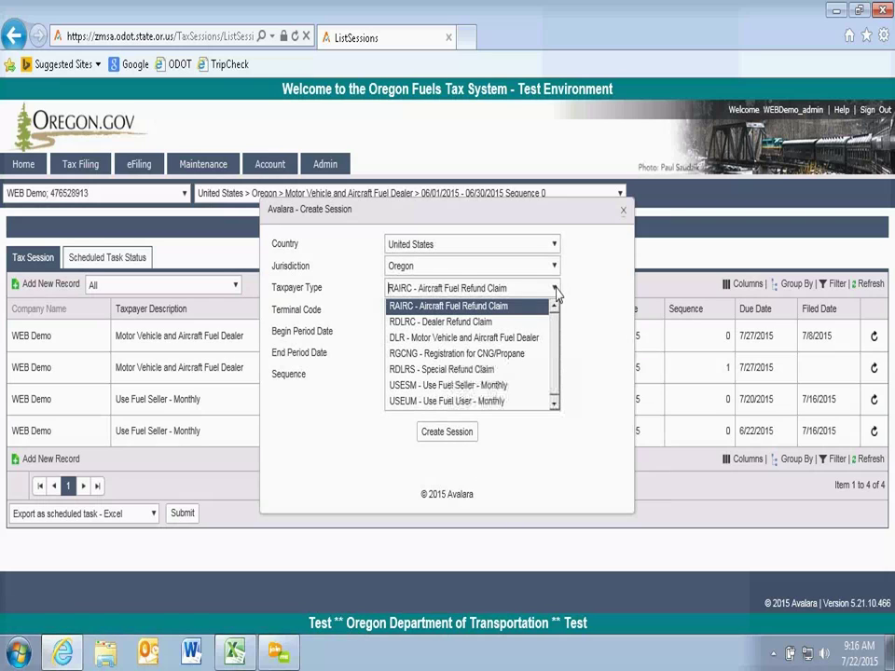
{"action": "left_click", "coordinate": [501, 400]}
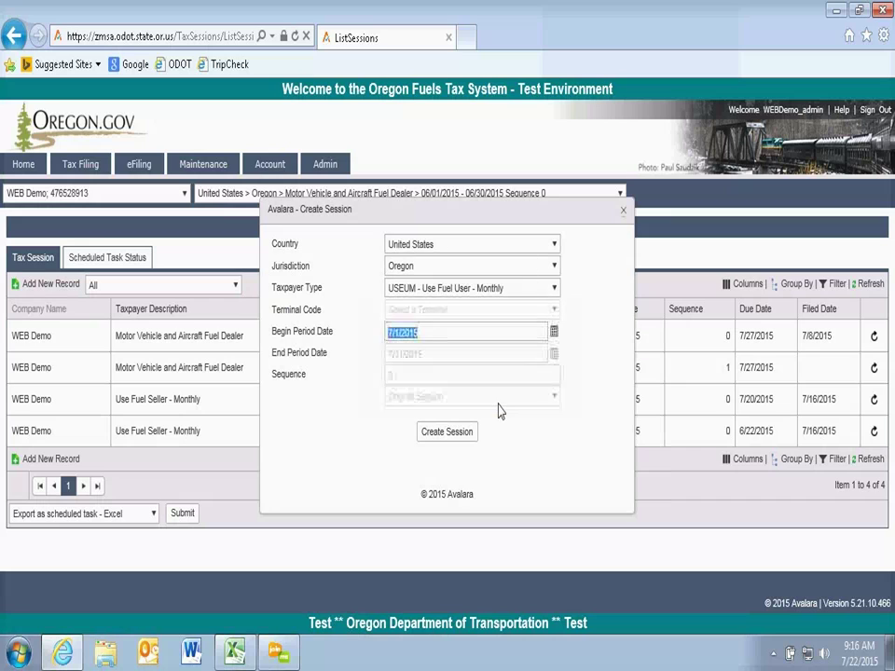
{"action": "left_click", "coordinate": [463, 432]}
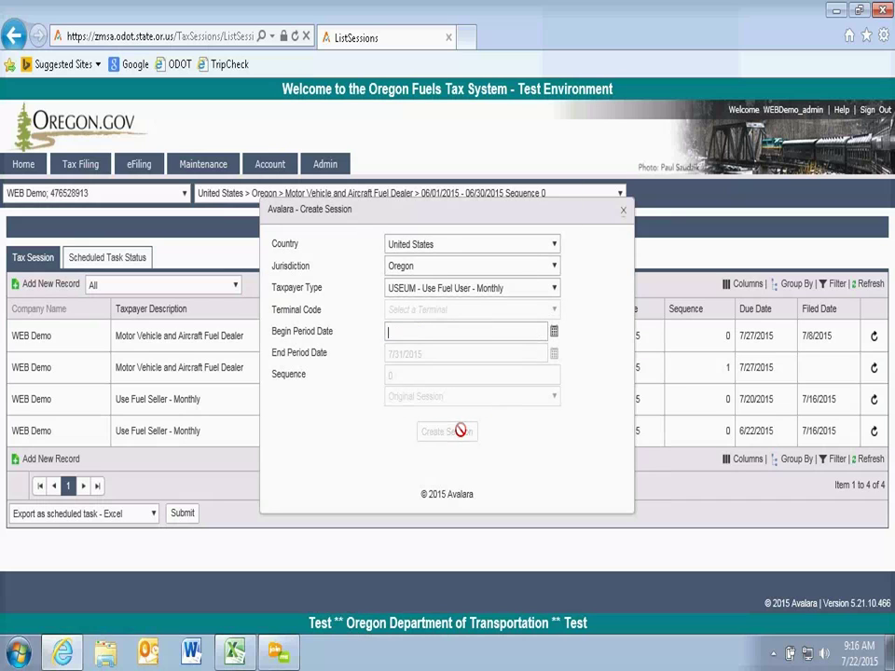
{"action": "left_click", "coordinate": [623, 211]}
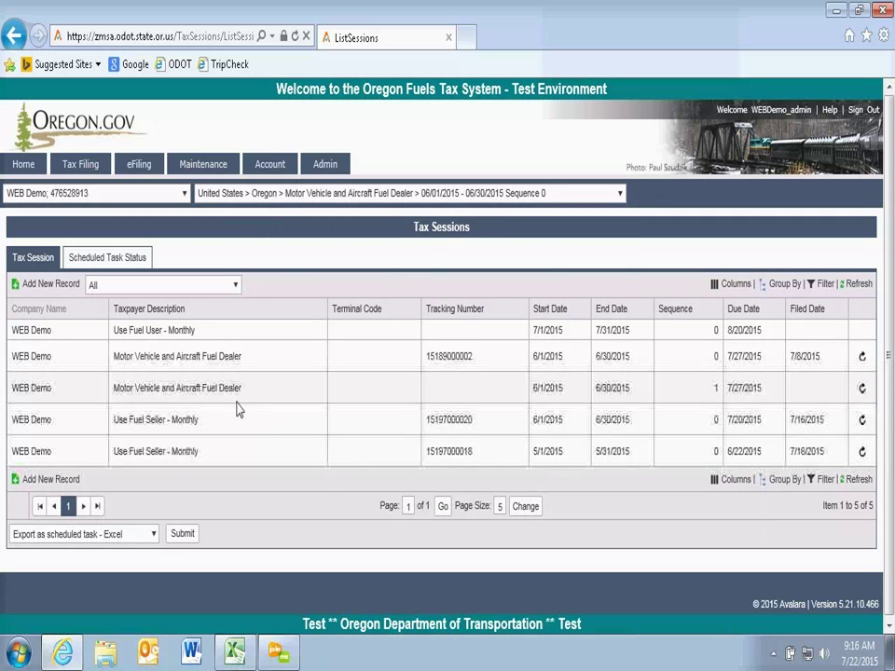
- Open the July session's Schedule Transactions and select 2B: Bulk Fuel Purchases - Oregon Fuel Tax Not Paid
{"action": "right_click", "coordinate": [220, 337]}
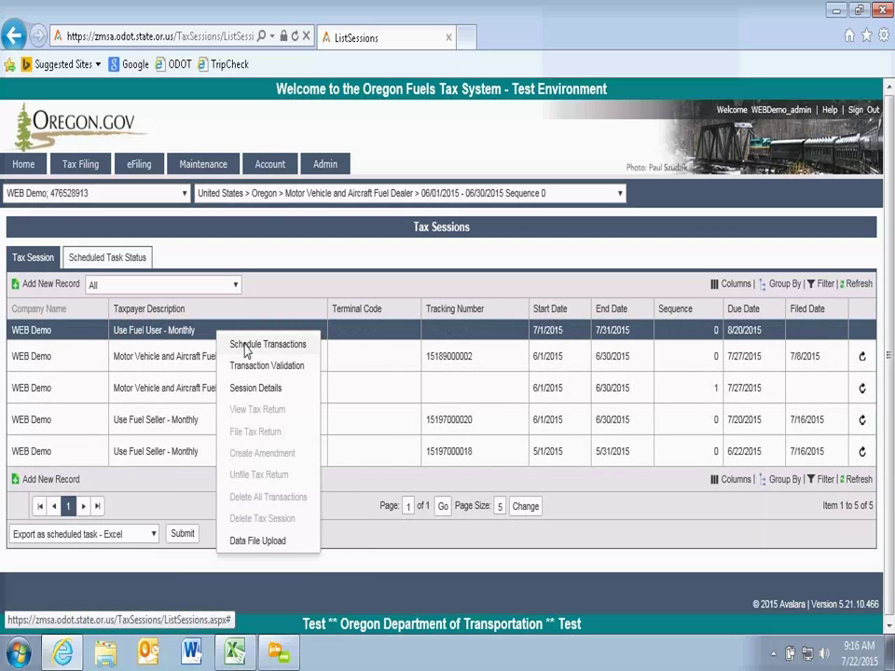
{"action": "left_click", "coordinate": [245, 347]}
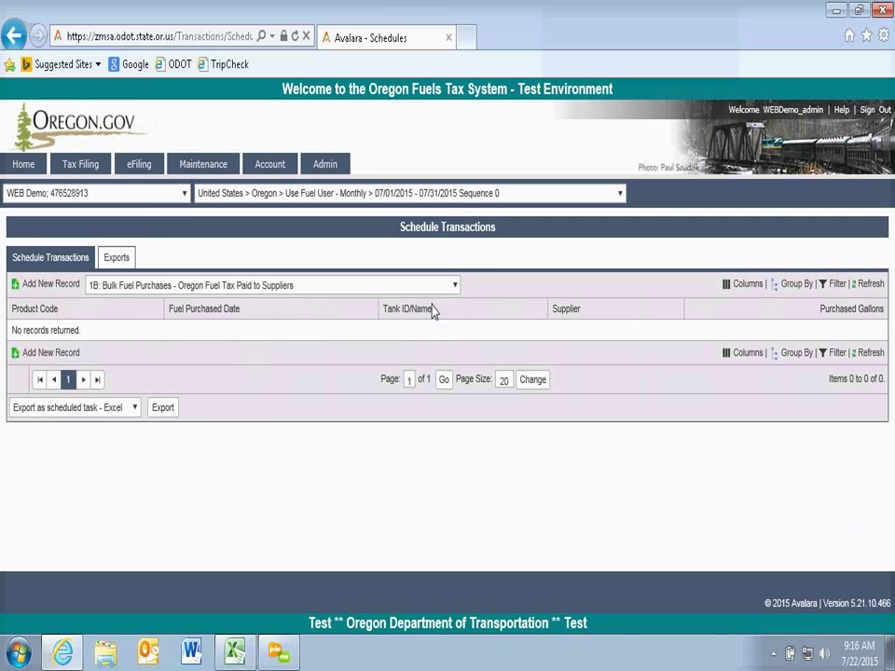
{"action": "left_click", "coordinate": [456, 286]}
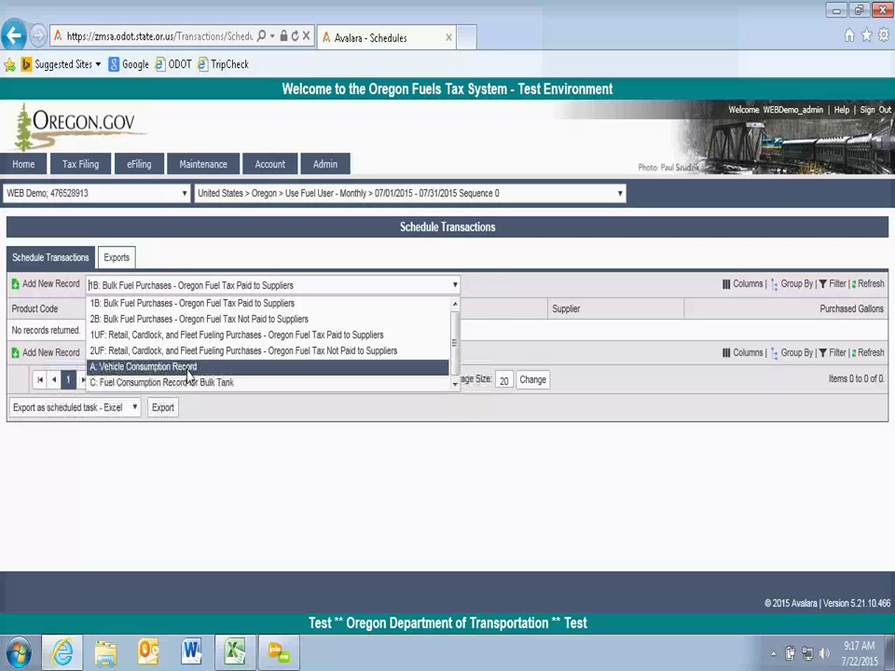
{"action": "left_click", "coordinate": [316, 287]}
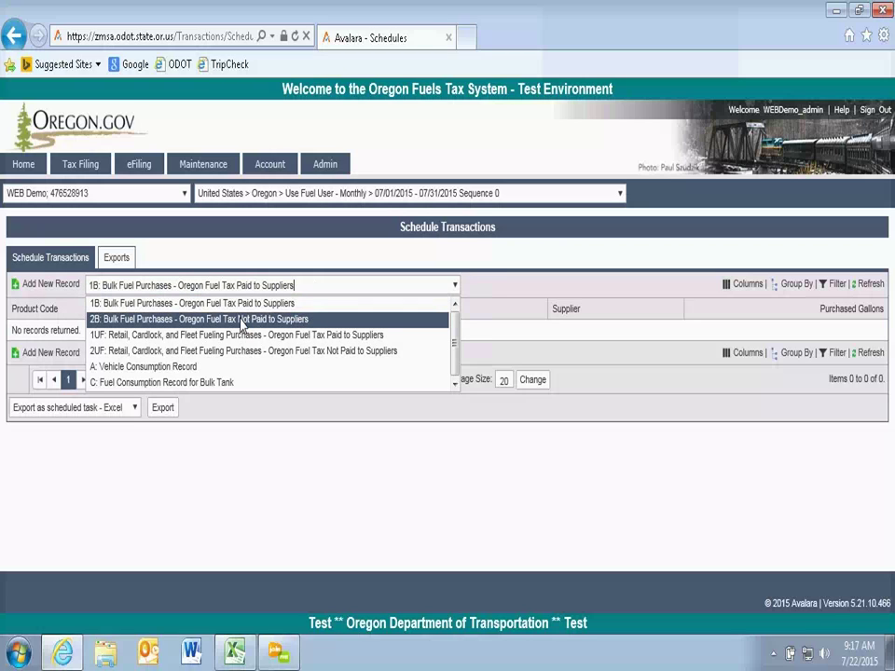
{"action": "left_click", "coordinate": [240, 324]}
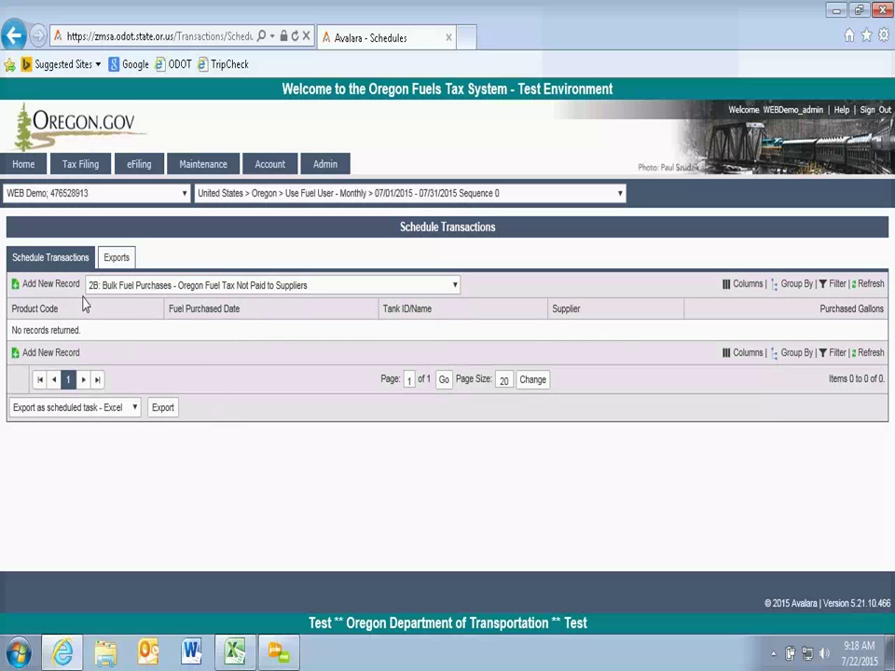
- Add a 2B record: product 170 Biodiesel, 7/10/2015, tank 'home tank', supplier BUY R OIL, 500 gallons
{"action": "left_click", "coordinate": [58, 284]}
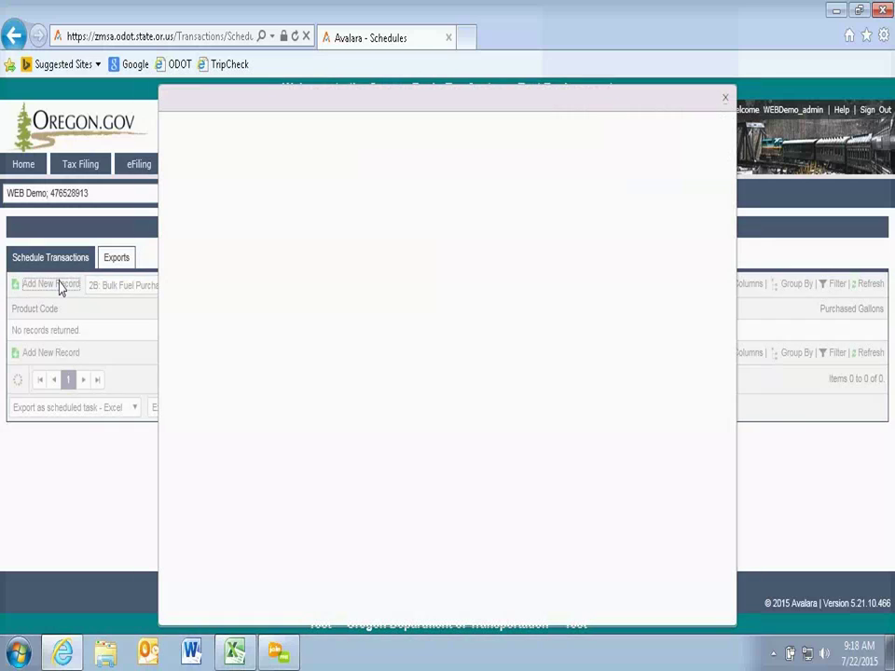
{"action": "left_click", "coordinate": [424, 159]}
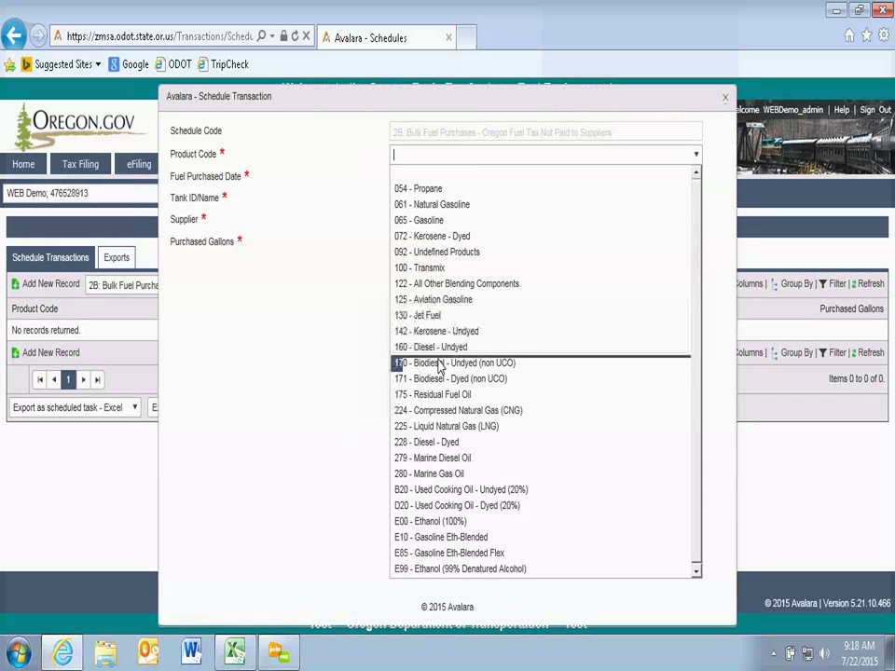
{"action": "left_click", "coordinate": [440, 369]}
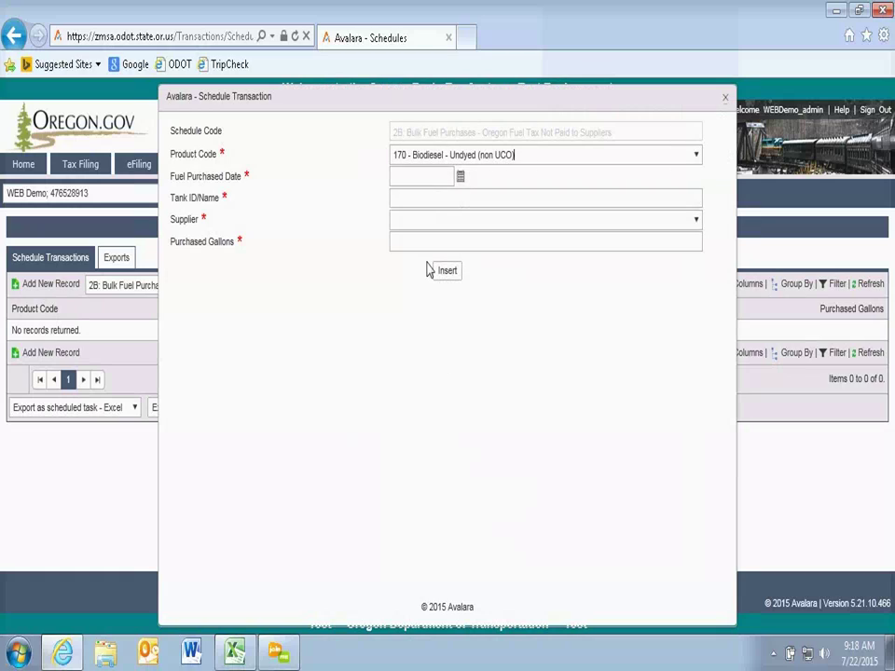
{"action": "left_click", "coordinate": [419, 175]}
{"action": "type", "text": "7/10/2015"}
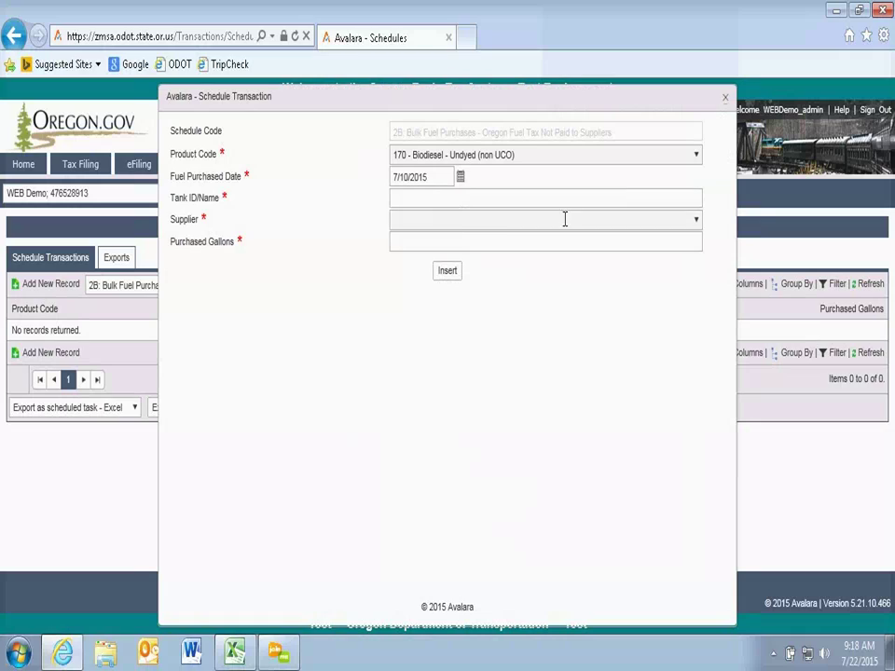
{"action": "left_click", "coordinate": [433, 202]}
{"action": "type", "text": "home tank"}
{"action": "key", "text": "Tab"}
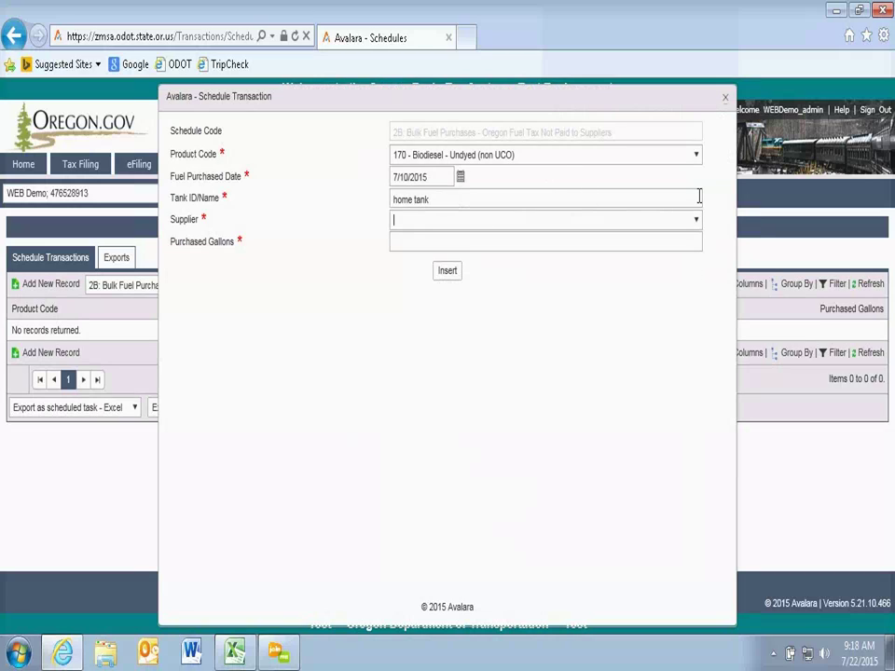
{"action": "left_click", "coordinate": [696, 224]}
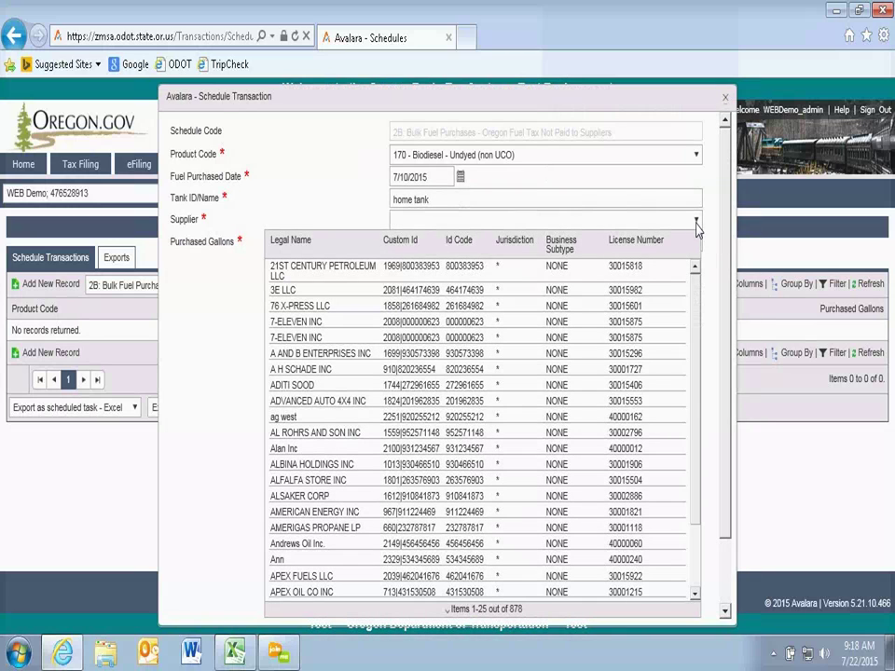
{"action": "left_click", "coordinate": [696, 223]}
{"action": "type", "text": "b"}
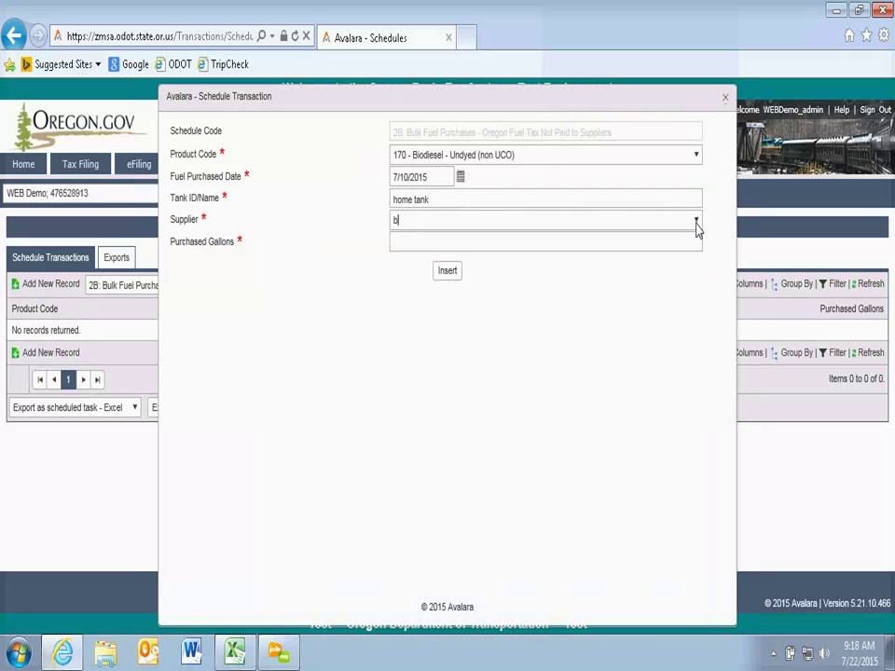
{"action": "type", "text": "uy"}
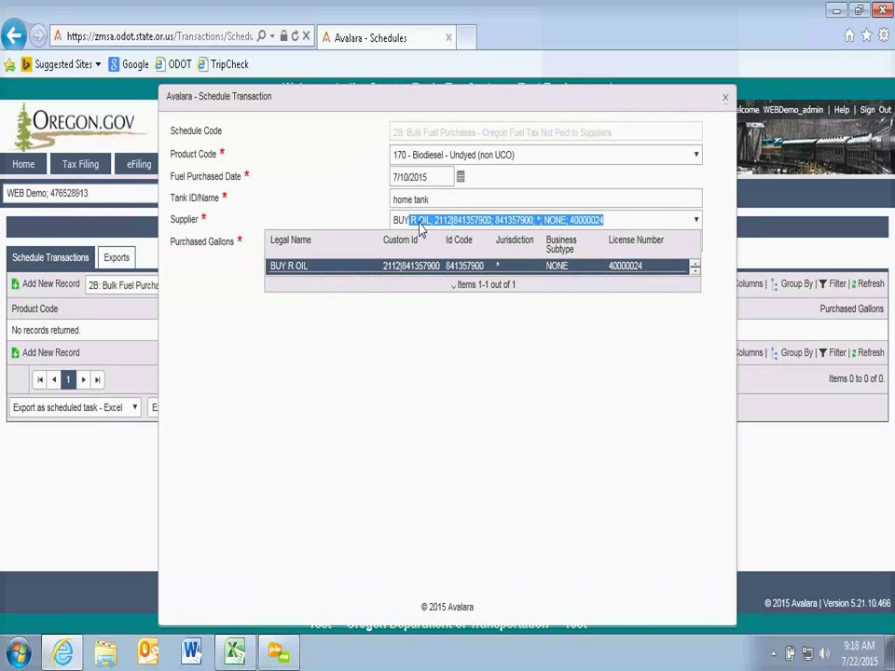
{"action": "key", "text": "Tab"}
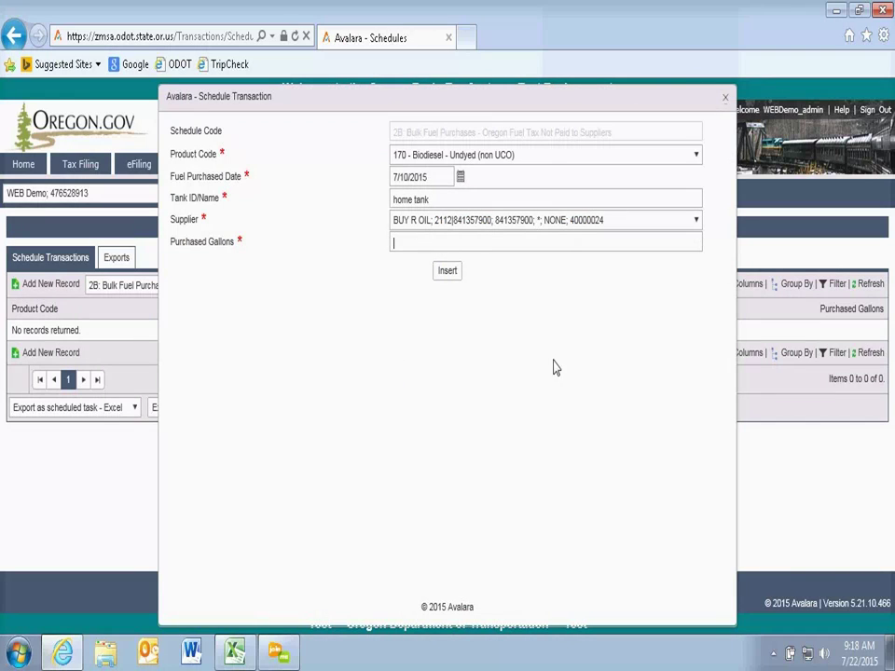
{"action": "type", "text": "500"}
{"action": "left_click", "coordinate": [454, 279]}
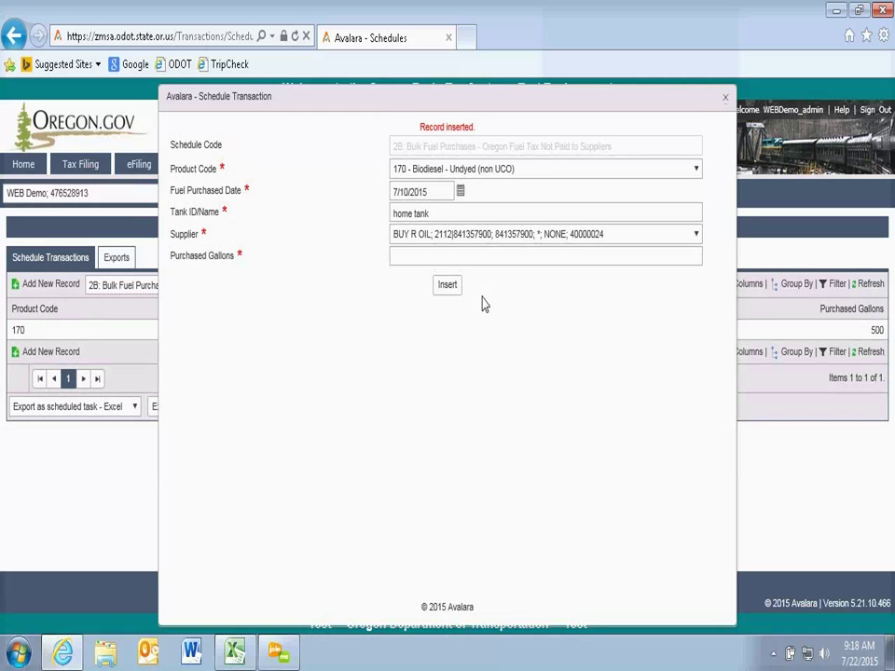
- Insert a second purchase dated 7/20/2015 for 750 gallons and close the form
{"action": "triple_click", "coordinate": [436, 191]}
{"action": "type", "text": "7/20/2015"}
{"action": "left_click", "coordinate": [446, 287]}
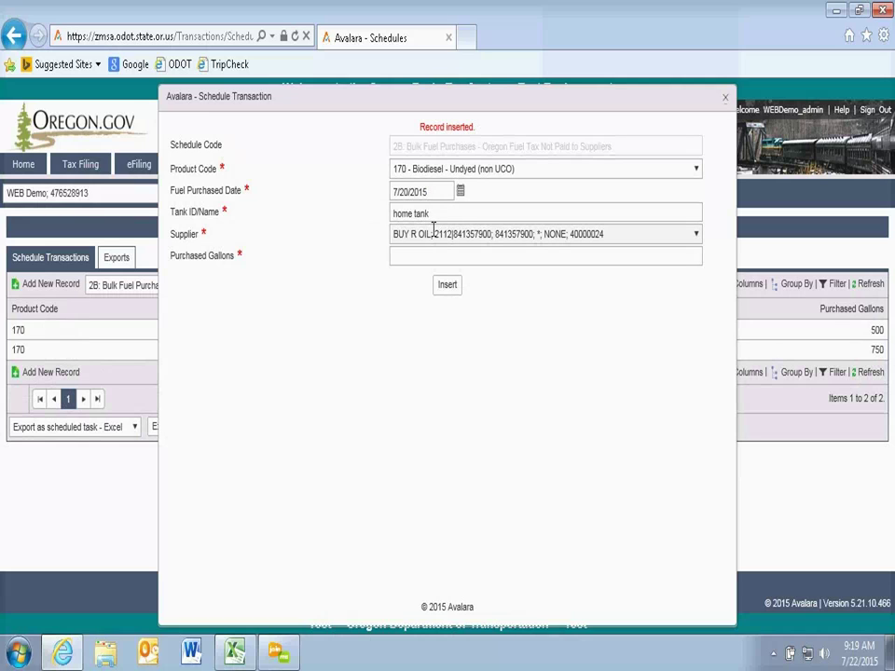
{"action": "left_click", "coordinate": [725, 101]}
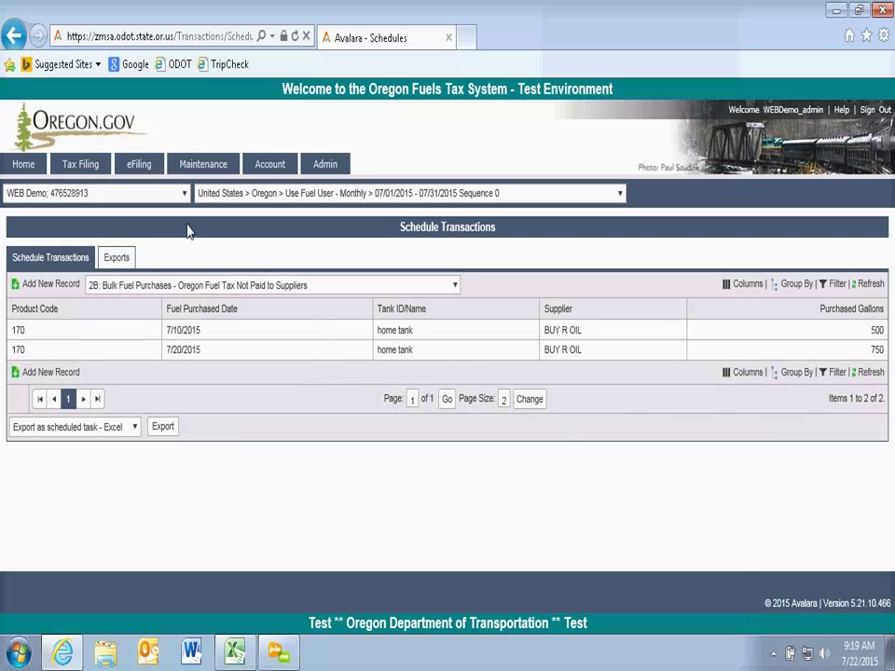
- Select schedule 1UF (retail, cardlock and fleet purchases) and begin a new transaction record
{"action": "left_click", "coordinate": [455, 288]}
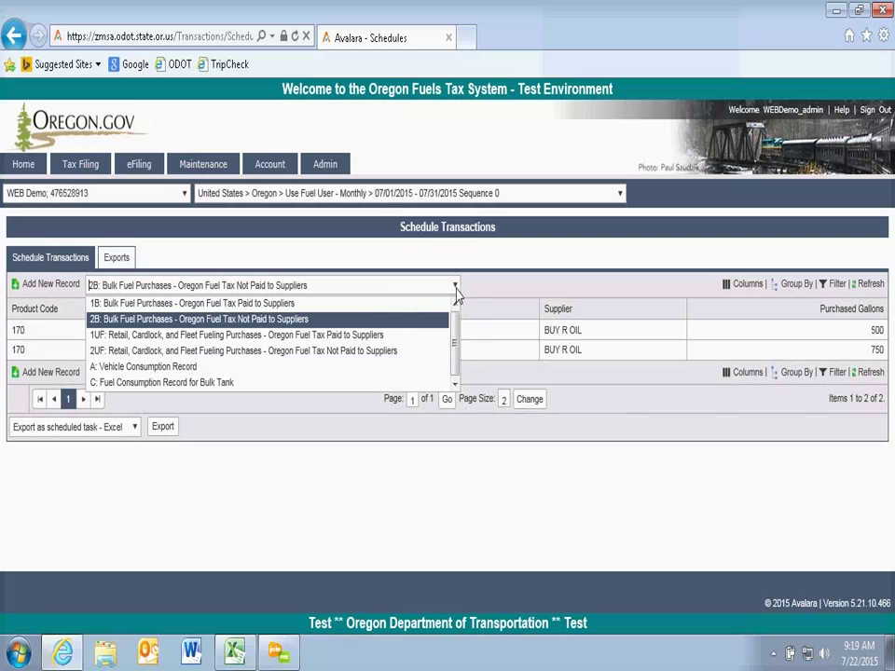
{"action": "left_click", "coordinate": [276, 336]}
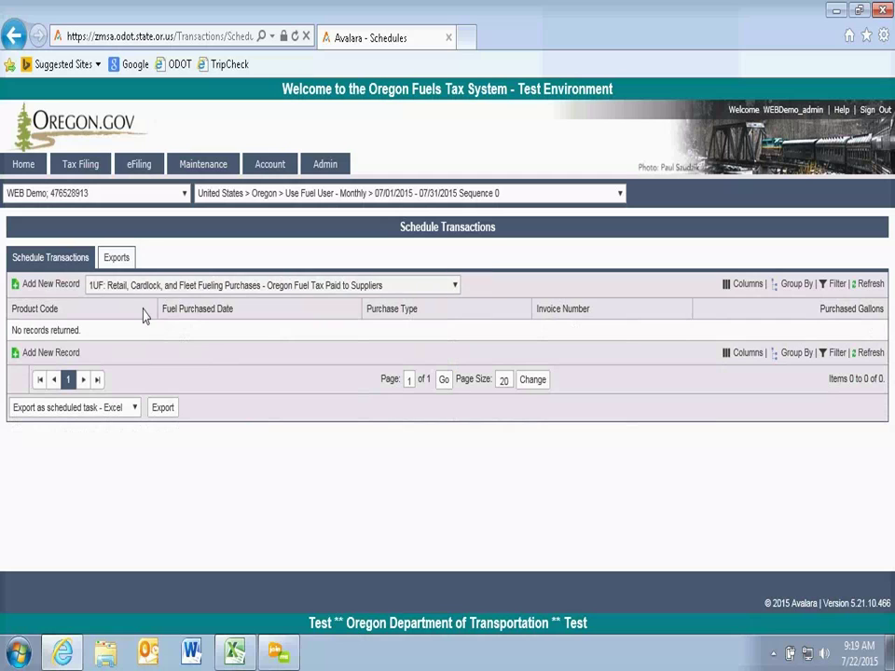
{"action": "left_click", "coordinate": [53, 286]}
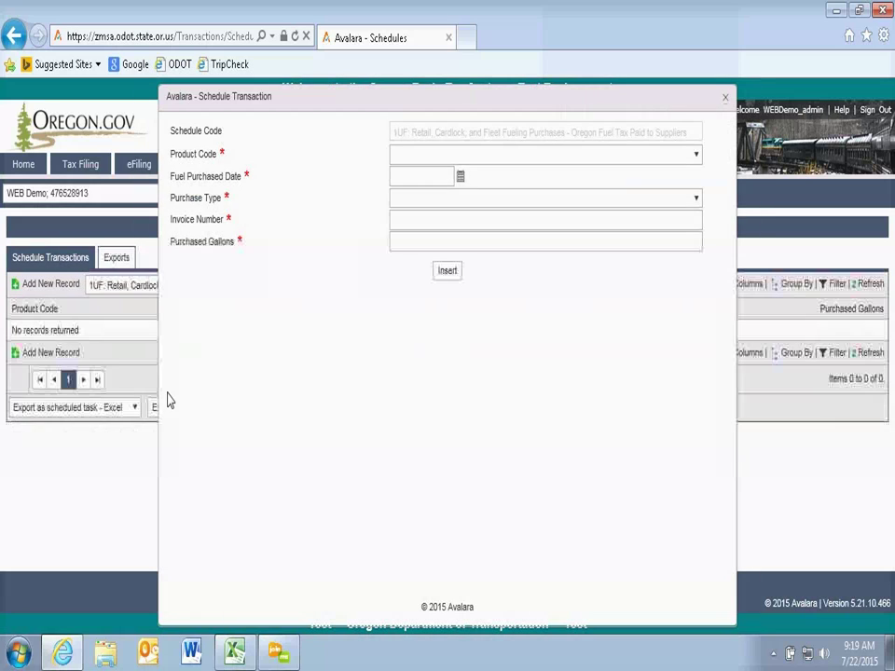
- Add a Retail 1UF purchase of product 170 dated 7/15/2015 for 35 gallons
{"action": "left_click", "coordinate": [416, 152]}
{"action": "type", "text": "1"}
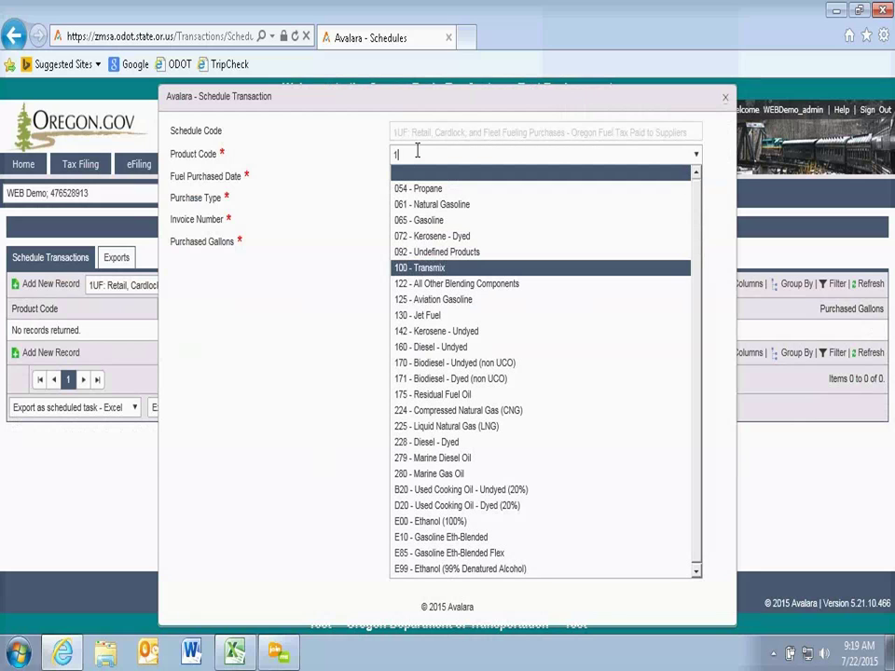
{"action": "type", "text": "7"}
{"action": "key", "text": "Tab"}
{"action": "type", "text": "6"}
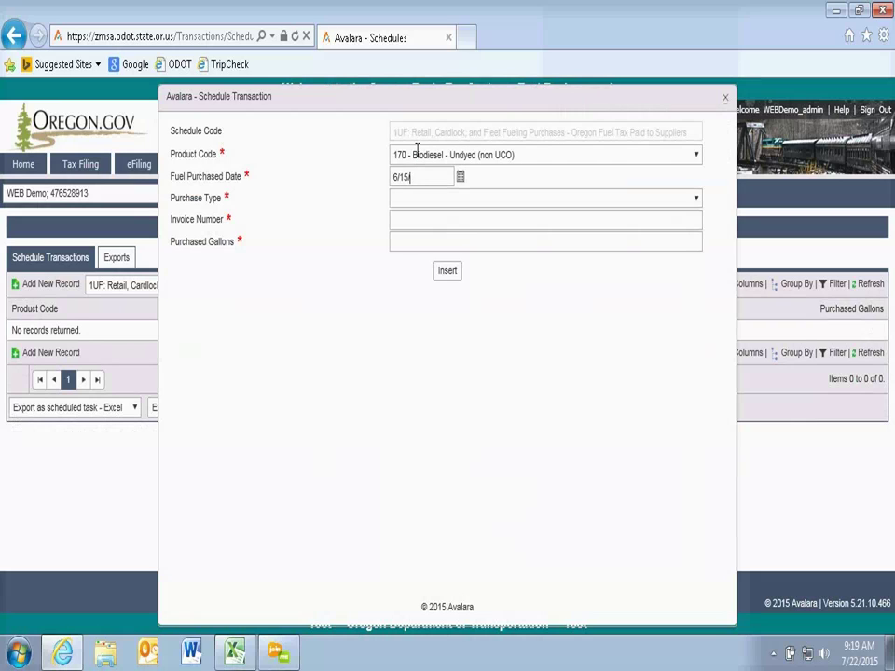
{"action": "key", "text": "BackSpace"}
{"action": "key", "text": "BackSpace"}
{"action": "key", "text": "BackSpace"}
{"action": "key", "text": "BackSpace"}
{"action": "type", "text": "7/15/2015"}
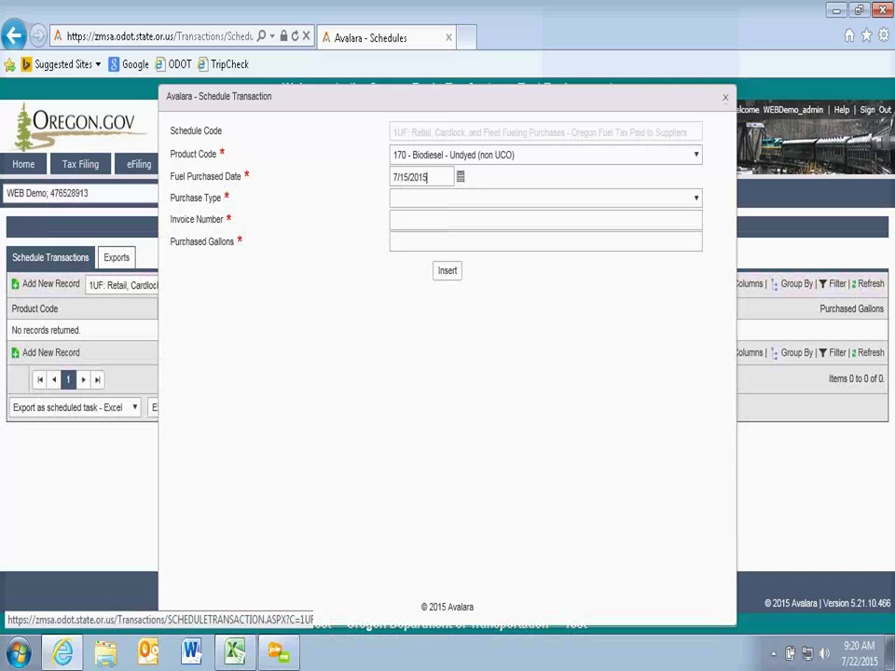
{"action": "left_click", "coordinate": [696, 201]}
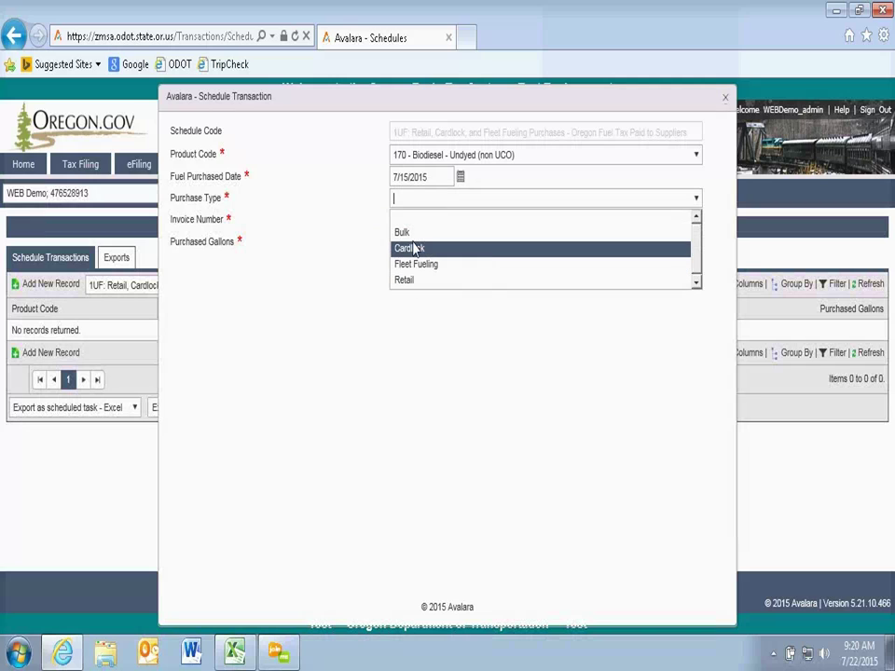
{"action": "left_click", "coordinate": [400, 280]}
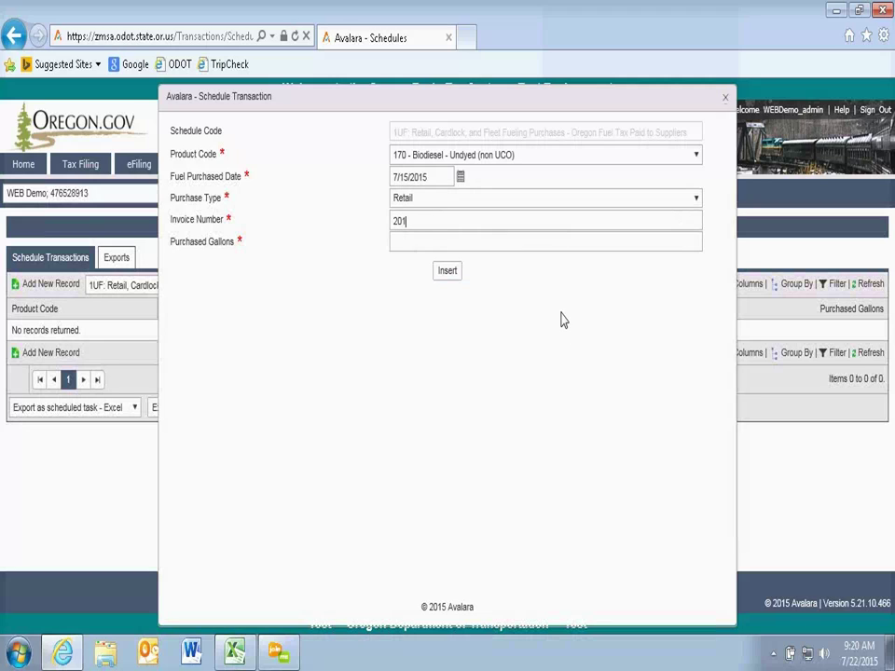
{"action": "type", "text": "57015"}
{"action": "left_click", "coordinate": [428, 243]}
{"action": "left_click", "coordinate": [448, 272]}
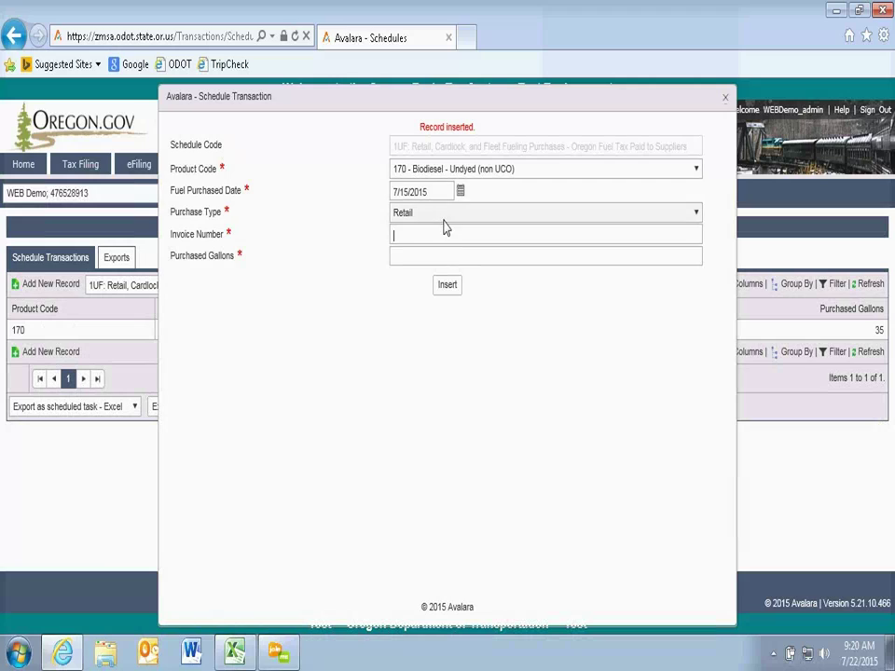
- Add a second Retail purchase dated 7/16/2015 for 42 gallons and close the form
{"action": "triple_click", "coordinate": [406, 190]}
{"action": "type", "text": "7/"}
{"action": "left_click", "coordinate": [404, 258]}
{"action": "type", "text": "42"}
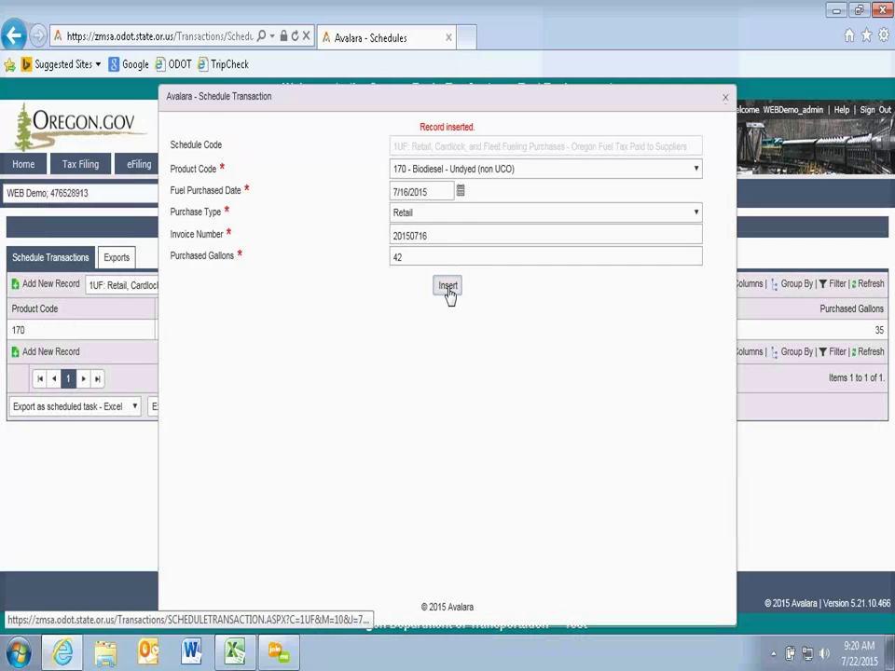
{"action": "left_click", "coordinate": [448, 287]}
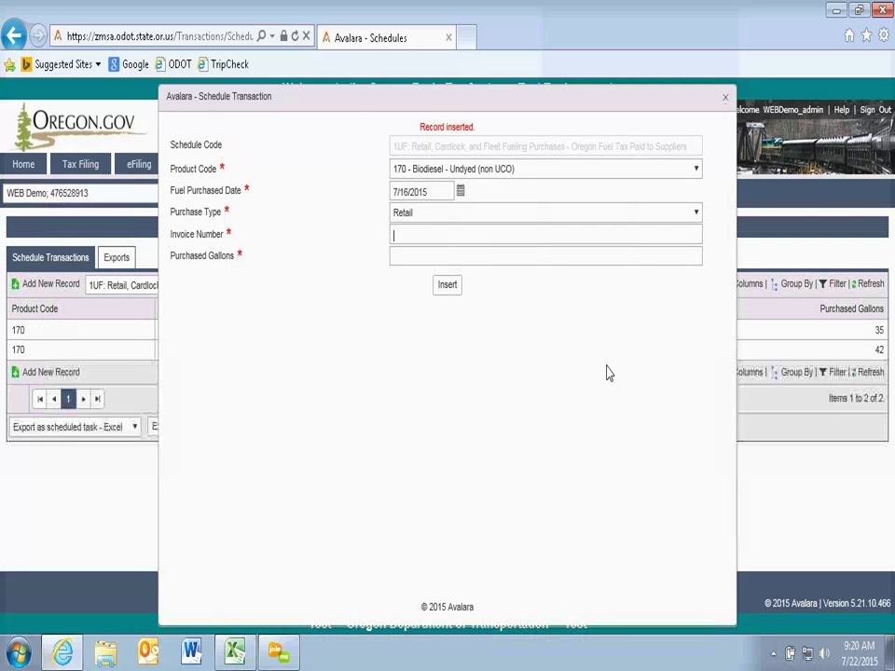
{"action": "left_click", "coordinate": [726, 98]}
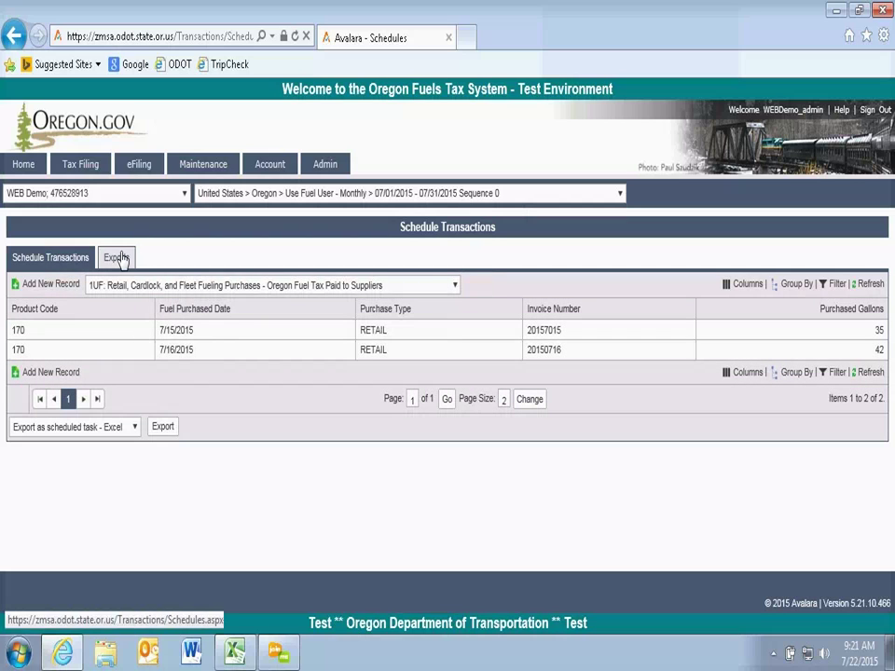
- Switch the schedule view back to 2B bulk fuel purchases
{"action": "left_click", "coordinate": [454, 285]}
{"action": "left_click", "coordinate": [301, 314]}
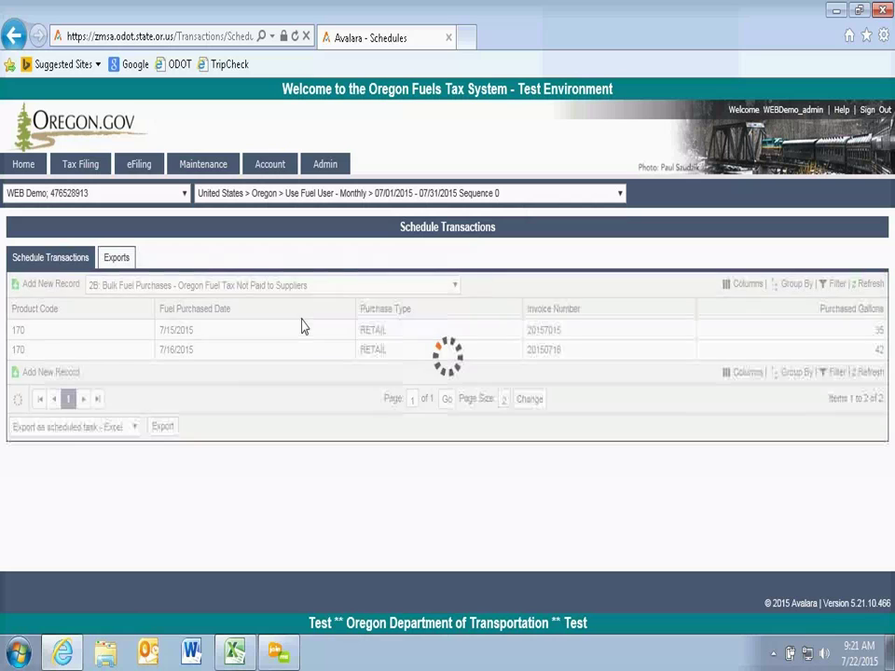
{"action": "mouse_move", "coordinate": [69, 167]}
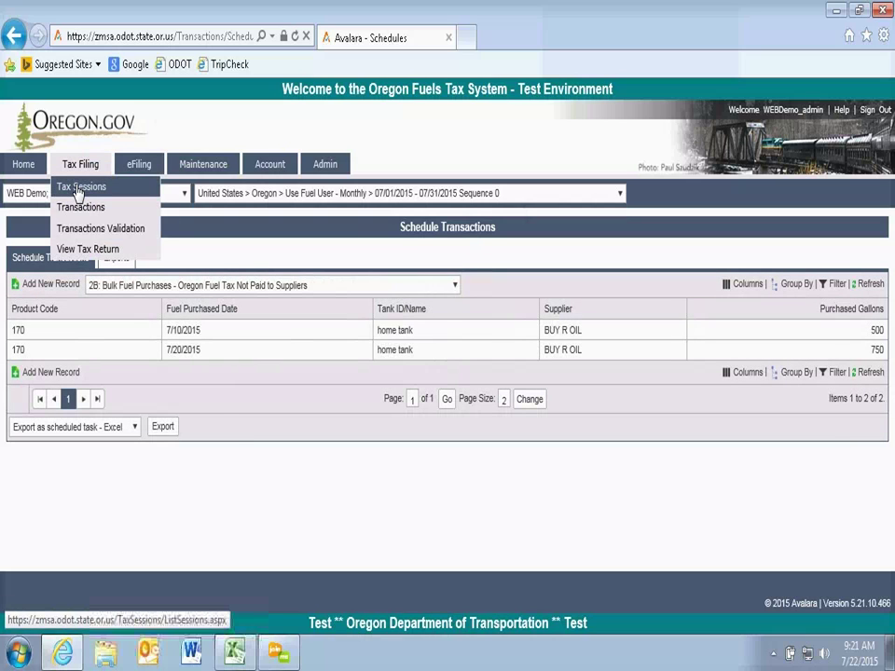
- Open the July session's details, tick Include Schedules, and save and regenerate the return
{"action": "left_click", "coordinate": [78, 190]}
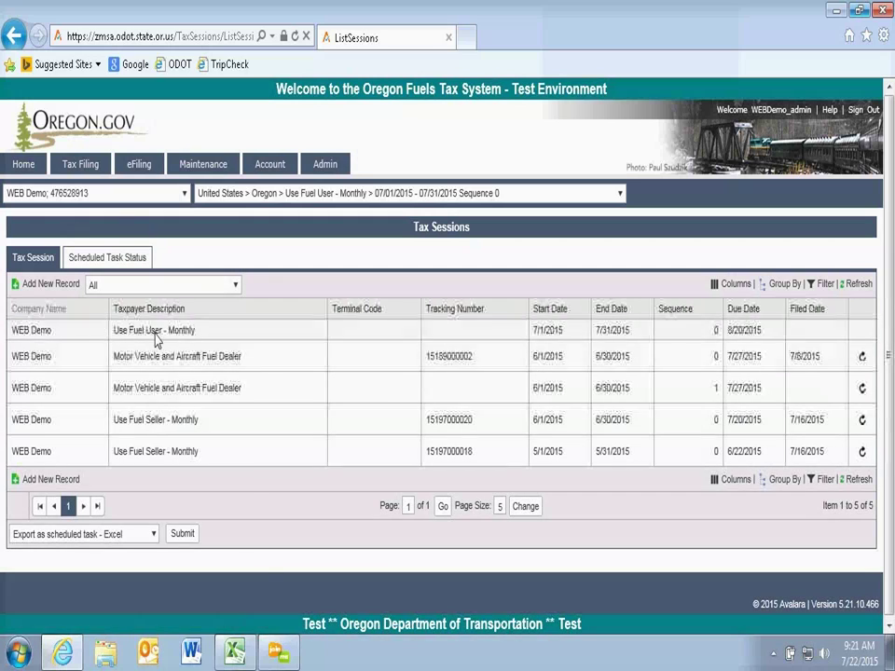
{"action": "right_click", "coordinate": [157, 337]}
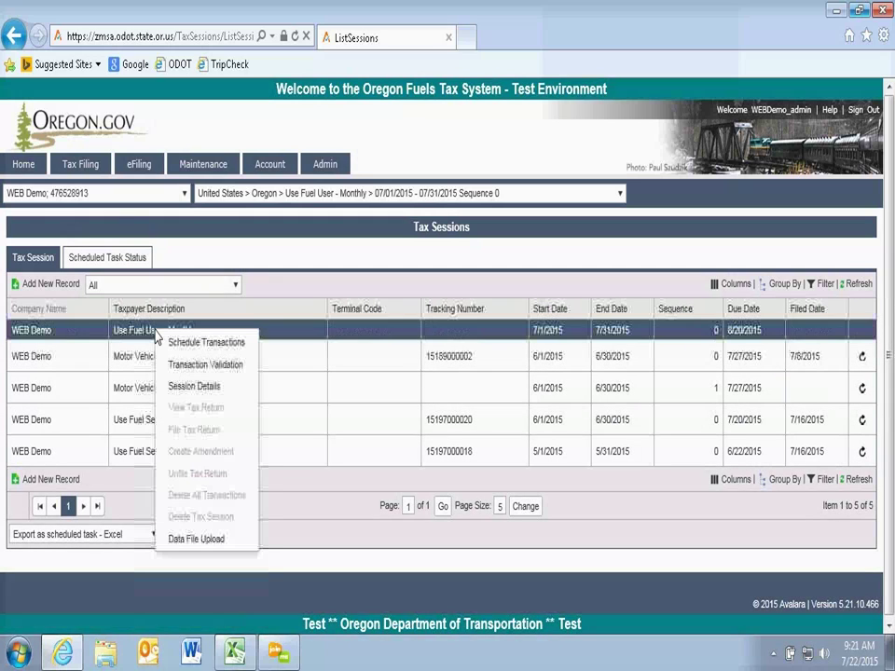
{"action": "left_click", "coordinate": [200, 388]}
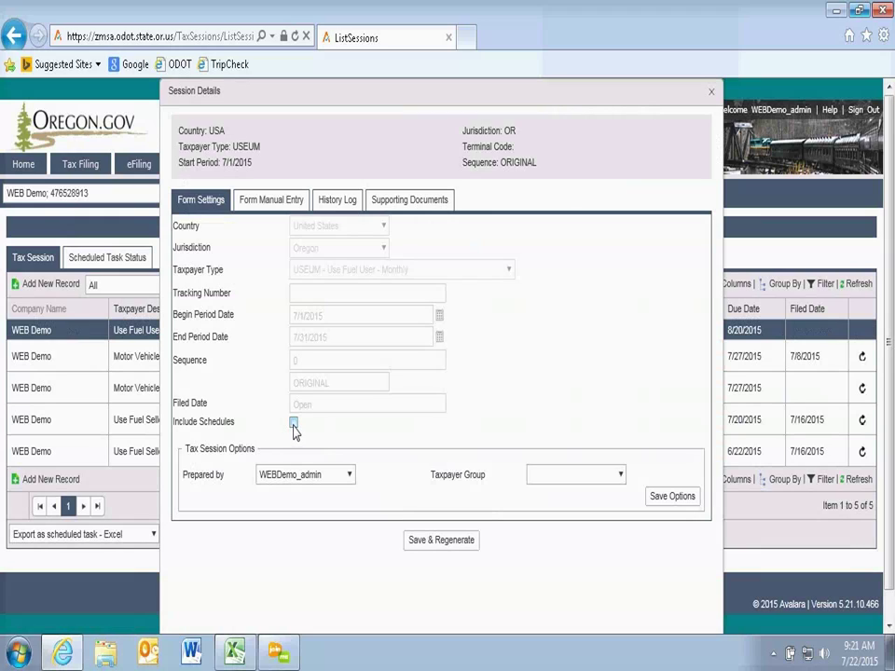
{"action": "left_click", "coordinate": [292, 424]}
{"action": "left_click", "coordinate": [273, 202]}
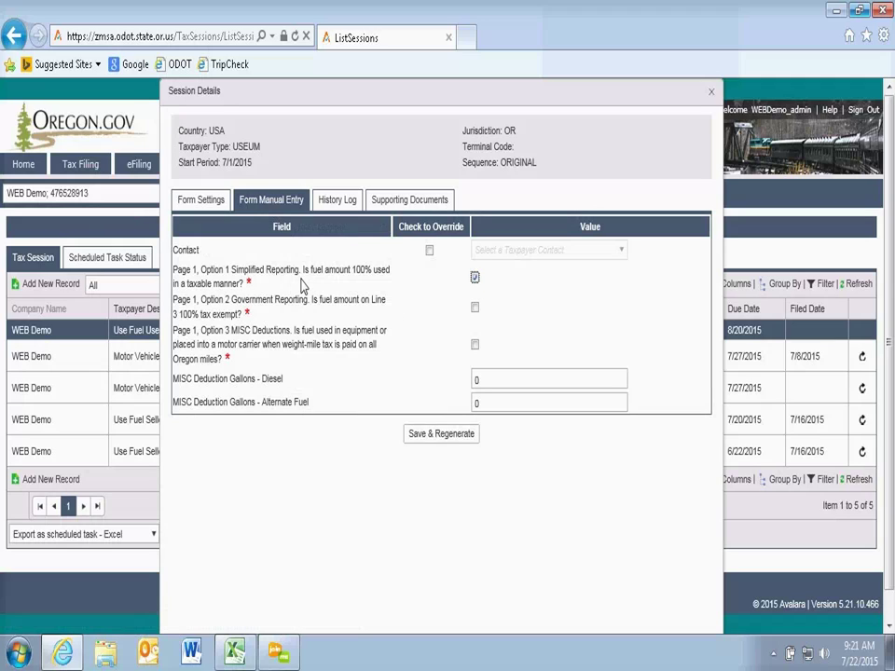
{"action": "left_click", "coordinate": [424, 435]}
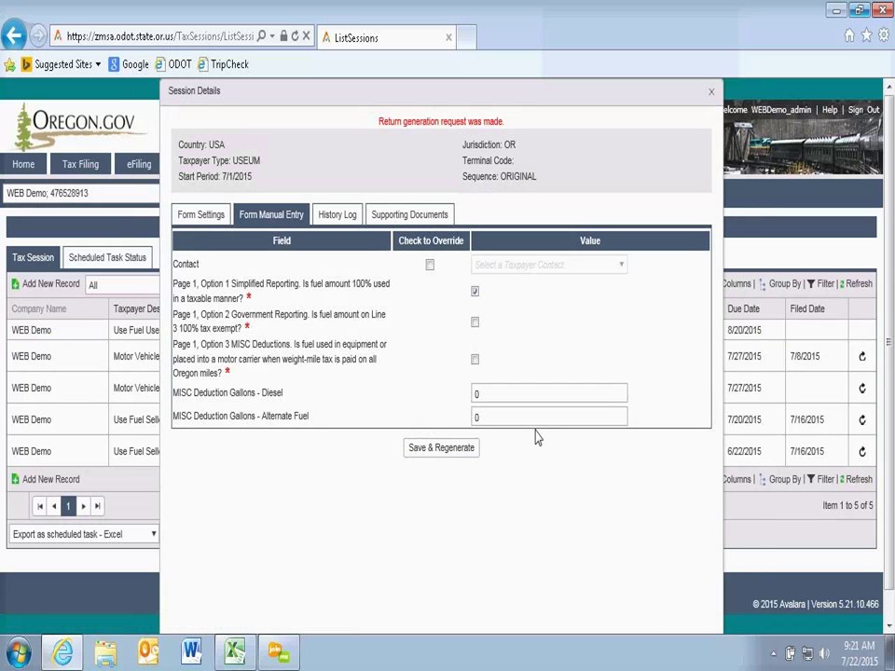
{"action": "left_click", "coordinate": [711, 92]}
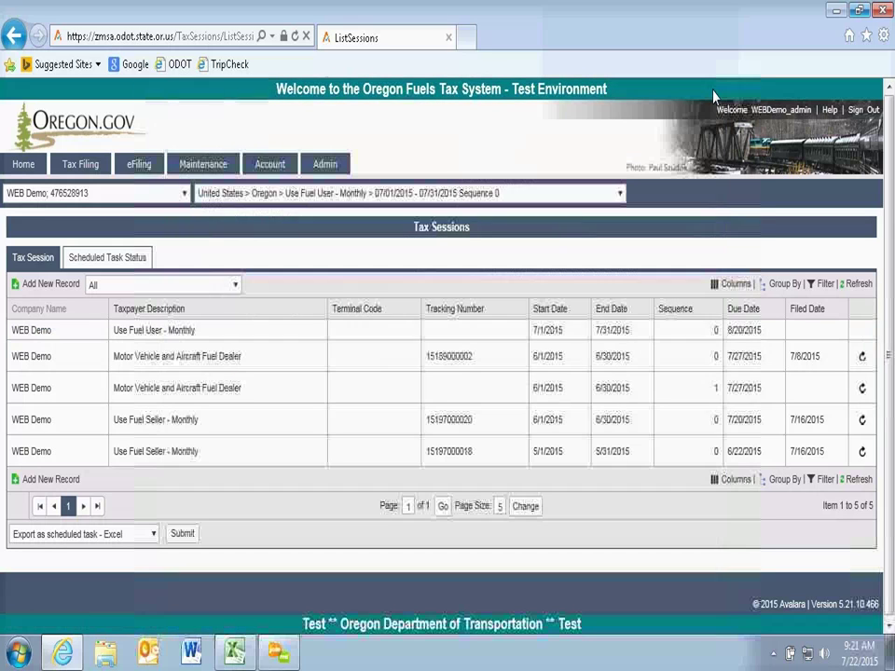
- Refresh the sessions list and open the regenerated July return document, enlarged
{"action": "left_click", "coordinate": [856, 286]}
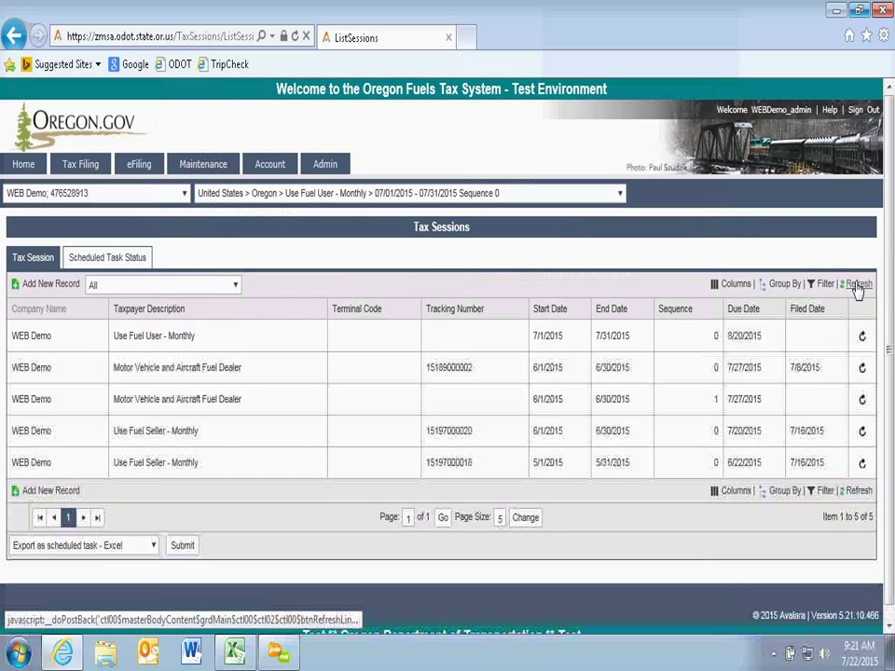
{"action": "right_click", "coordinate": [306, 345]}
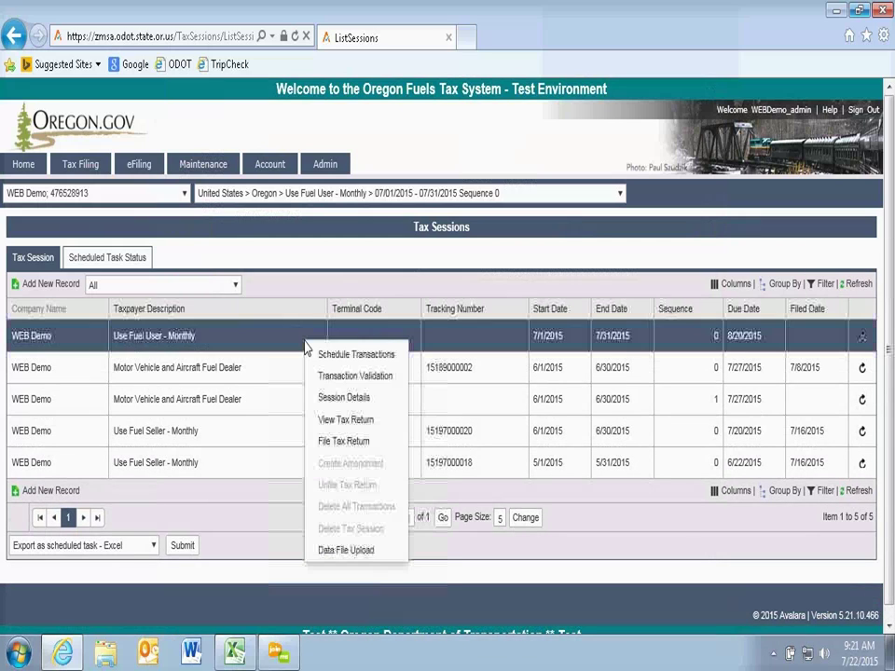
{"action": "left_click", "coordinate": [327, 424]}
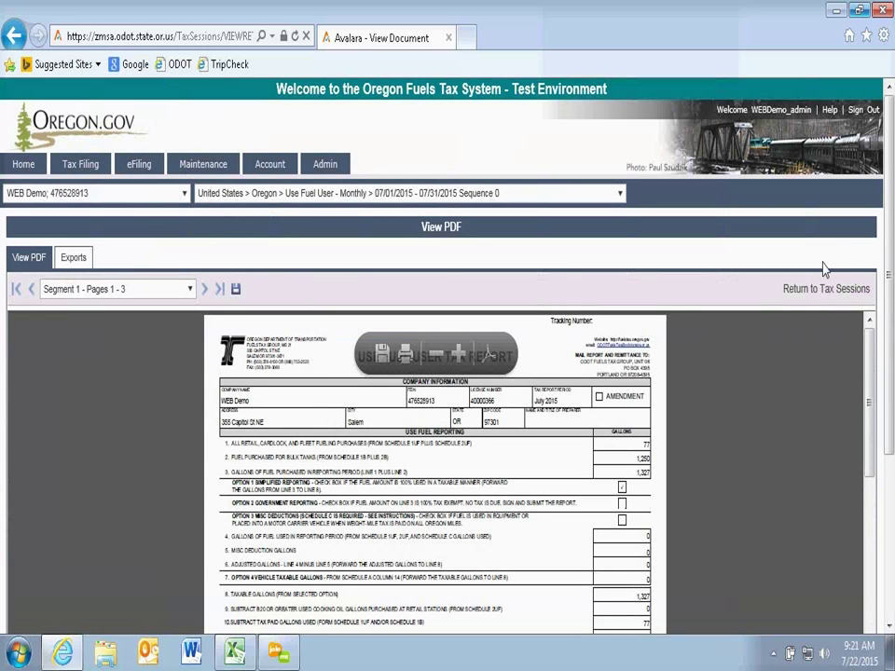
{"action": "left_click", "coordinate": [459, 356]}
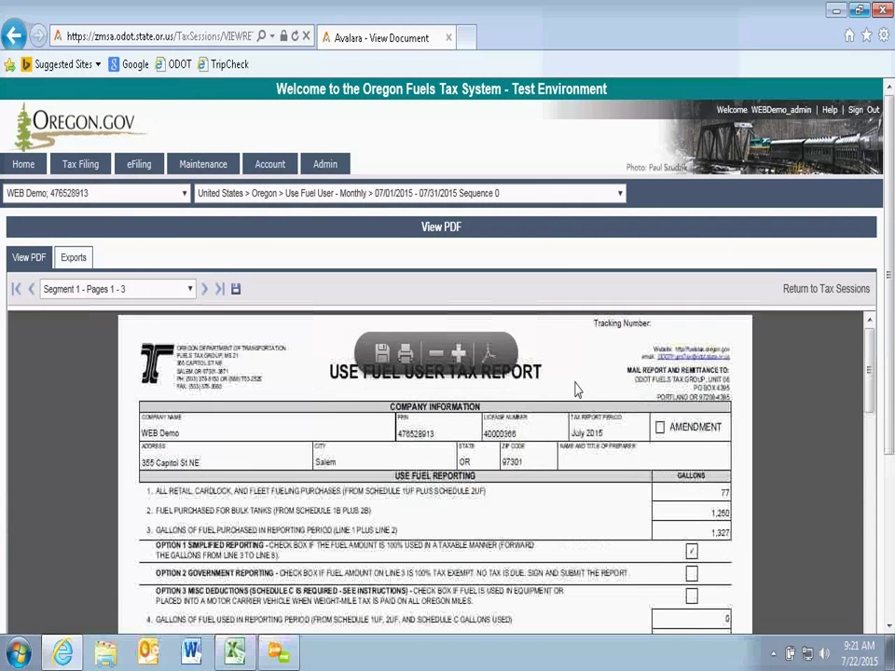
- Read through the three report pages (1,250 taxable gallons, $375.00 due), then go back to Tax Sessions
{"action": "left_click_drag", "start_coordinate": [892, 198], "coordinate": [892, 319]}
{"action": "mouse_move", "coordinate": [783, 326]}
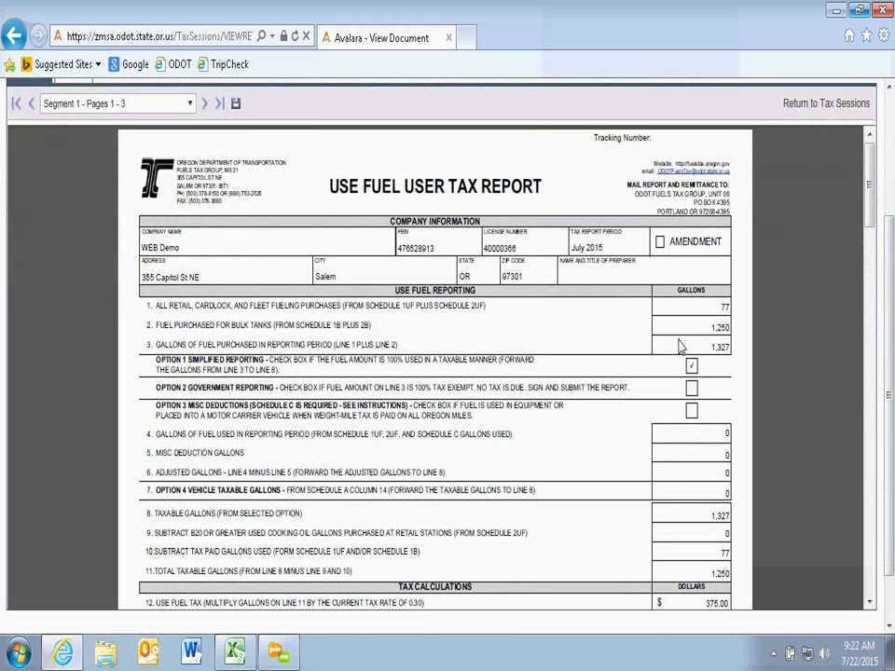
{"action": "left_click_drag", "start_coordinate": [870, 198], "coordinate": [868, 310]}
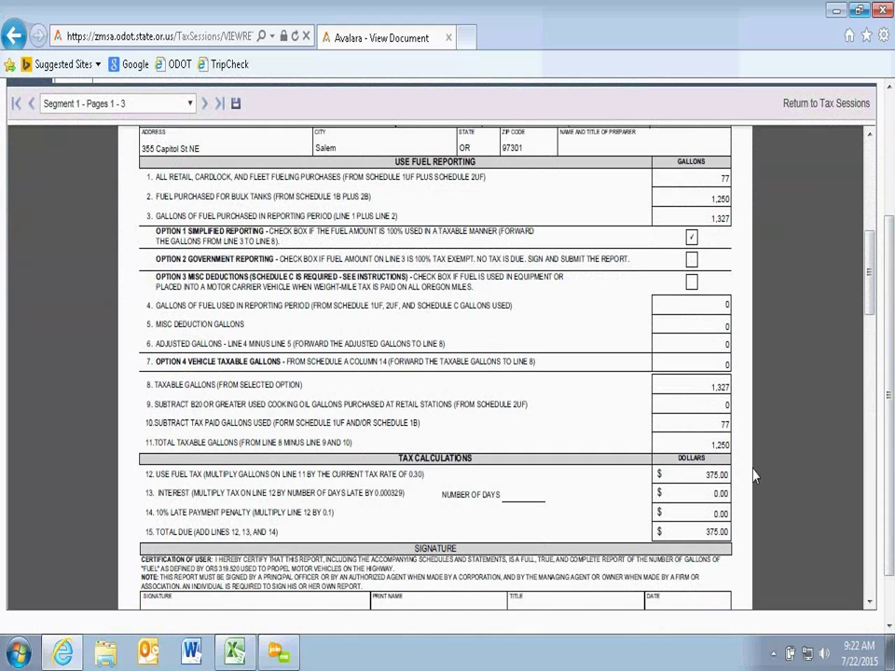
{"action": "scroll", "coordinate": [853, 338], "scroll_direction": "down", "scroll_amount": 2}
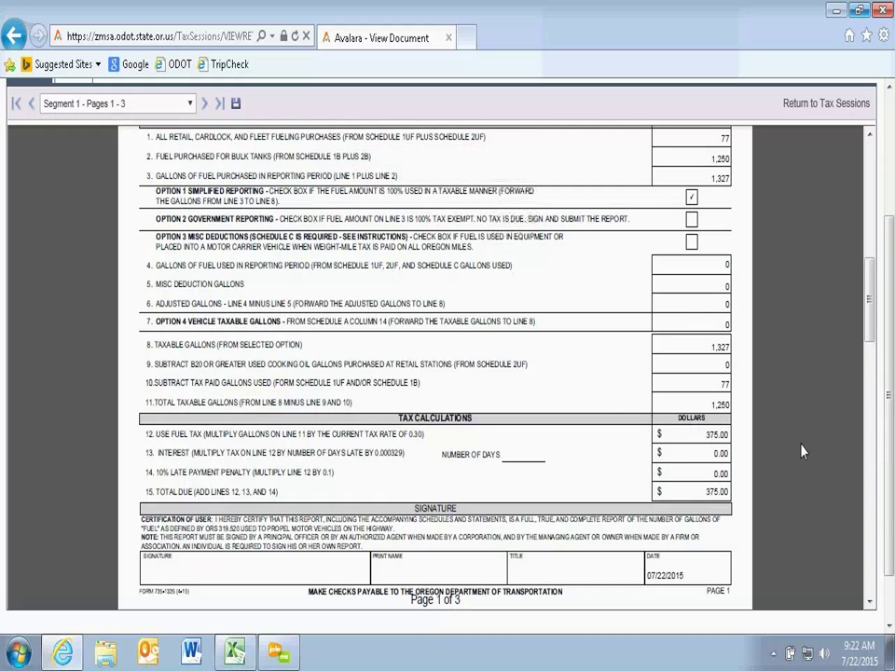
{"action": "mouse_move", "coordinate": [874, 315]}
{"action": "left_click_drag", "start_coordinate": [873, 315], "coordinate": [871, 339]}
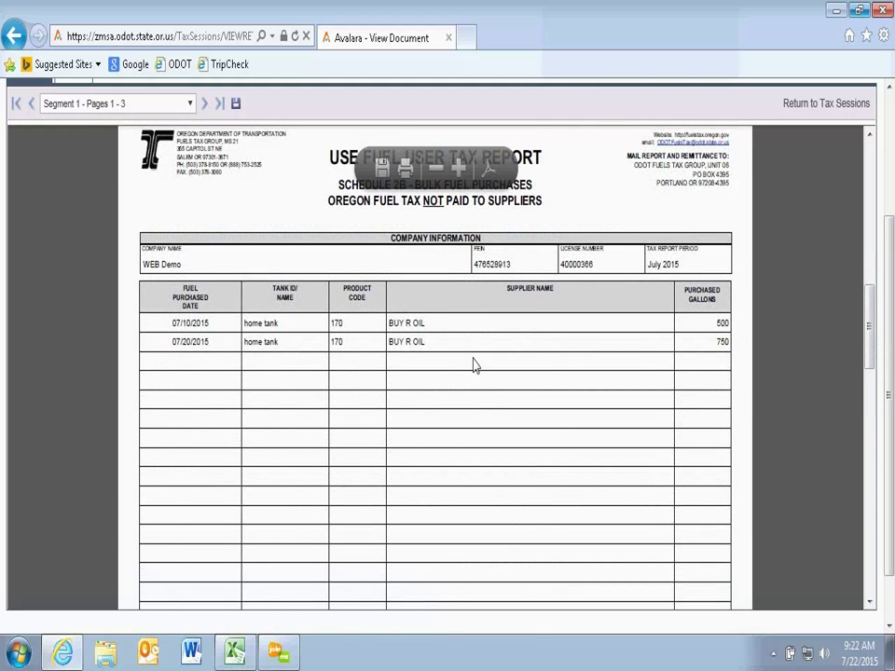
{"action": "left_click_drag", "start_coordinate": [868, 326], "coordinate": [866, 492]}
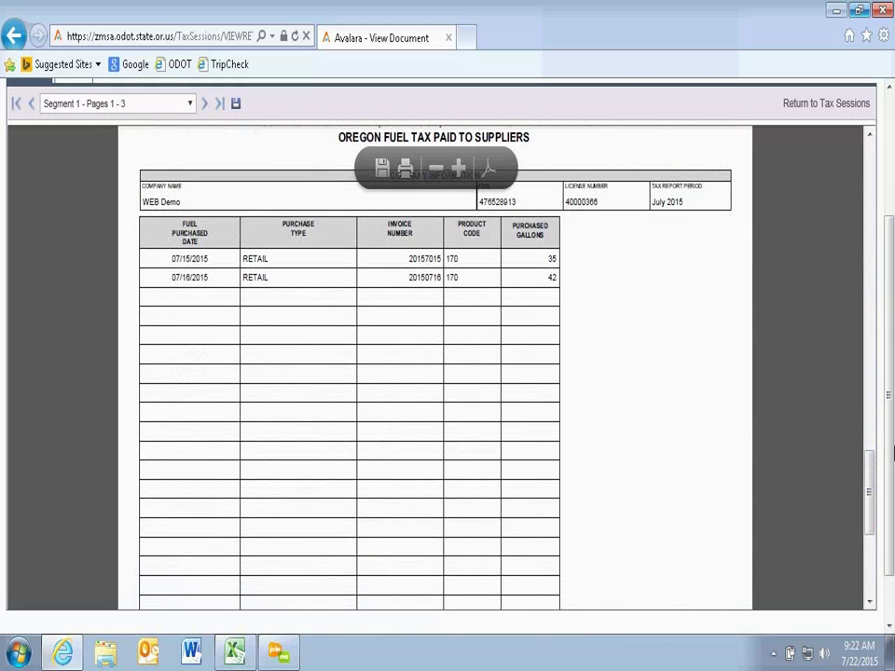
{"action": "left_click_drag", "start_coordinate": [865, 471], "coordinate": [849, 227]}
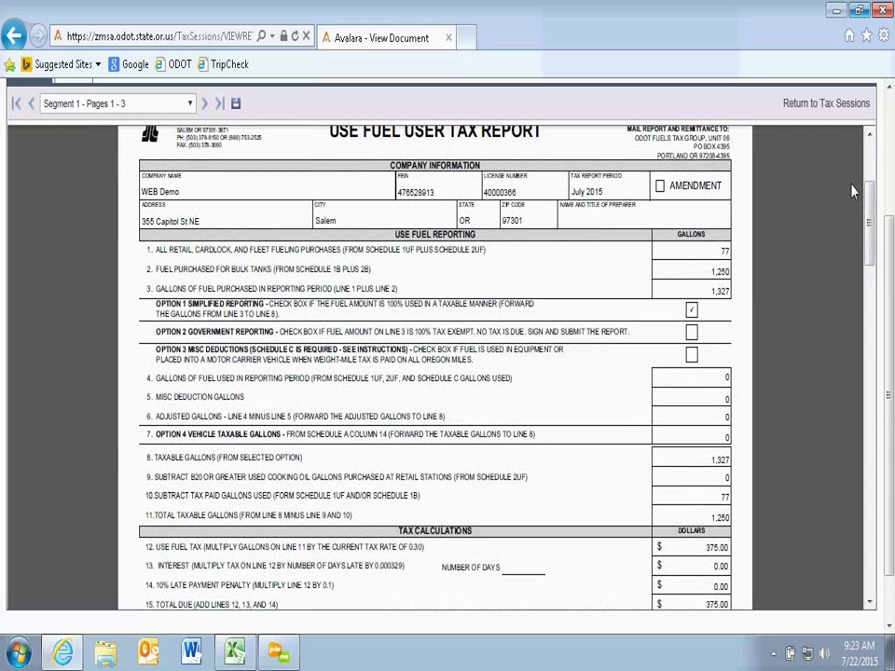
{"action": "left_click_drag", "start_coordinate": [867, 223], "coordinate": [880, 152]}
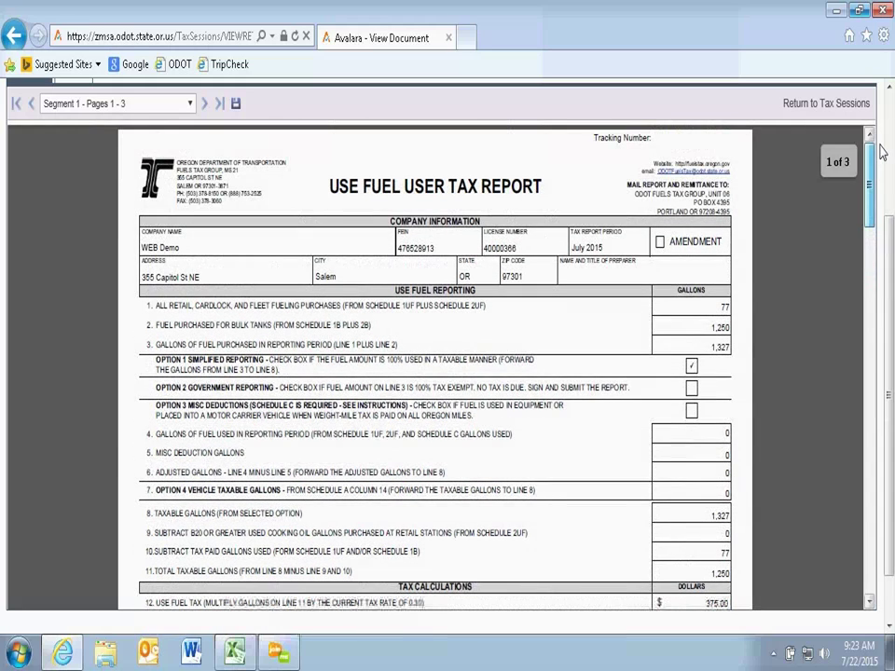
{"action": "left_click", "coordinate": [843, 106]}
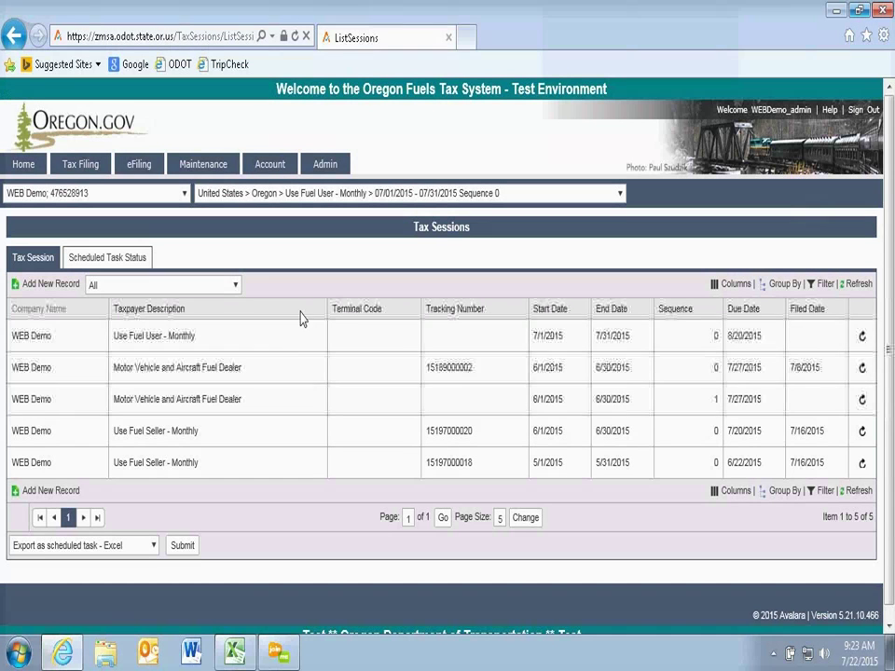
{"action": "right_click", "coordinate": [295, 340]}
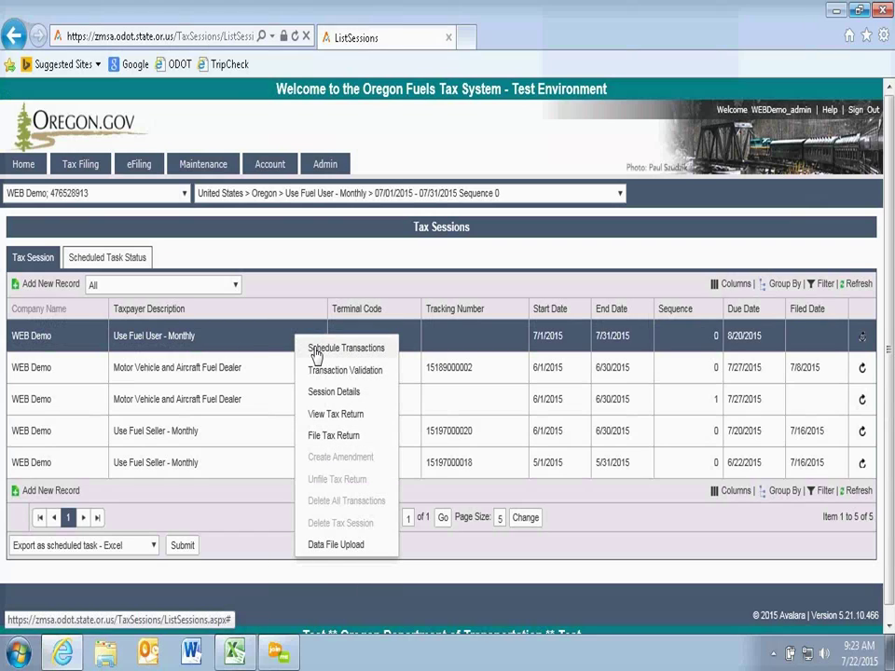
{"action": "right_click", "coordinate": [253, 337]}
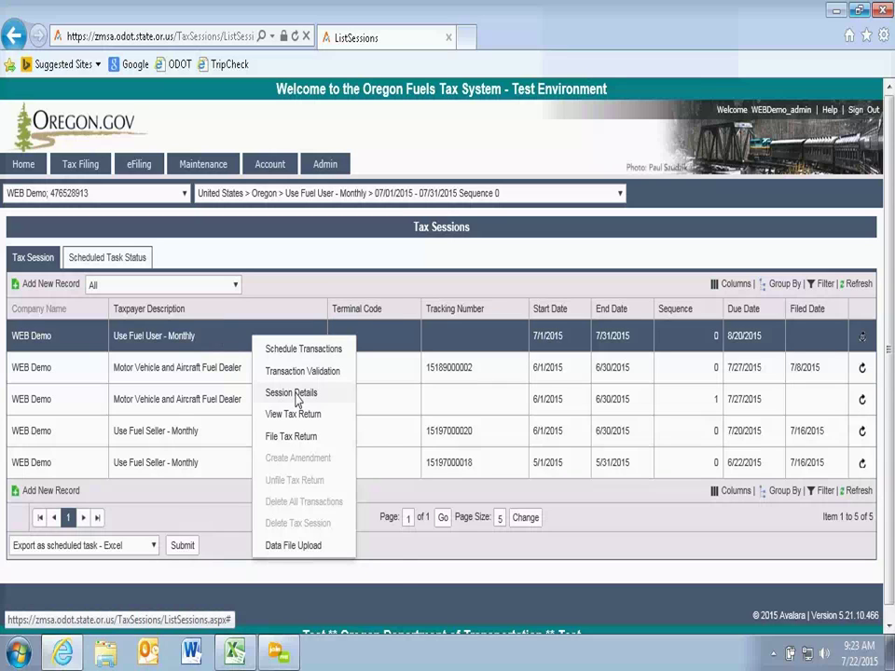
{"action": "left_click", "coordinate": [296, 395]}
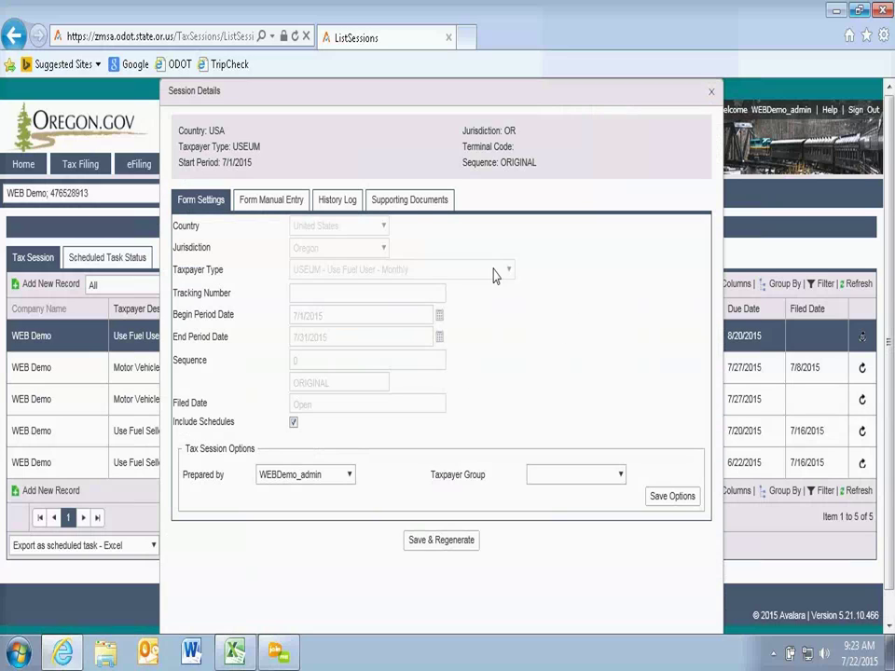
{"action": "left_click", "coordinate": [408, 205]}
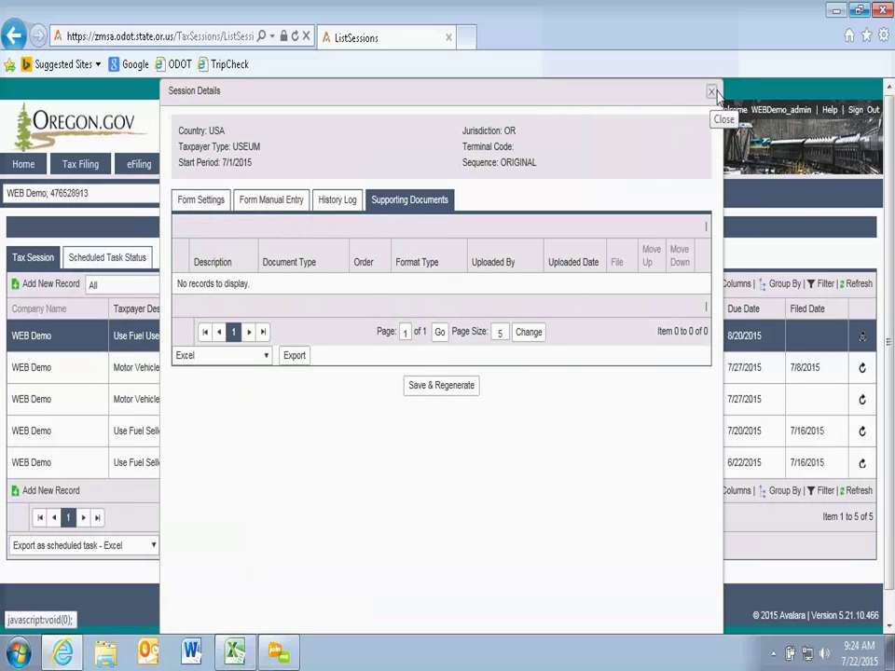
{"action": "left_click", "coordinate": [249, 201]}
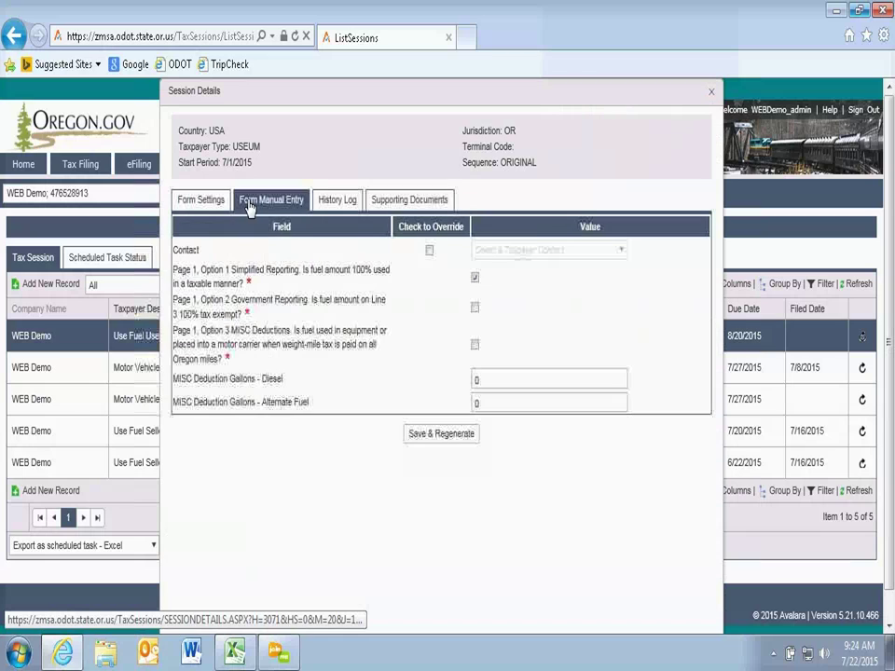
{"action": "left_click", "coordinate": [474, 277]}
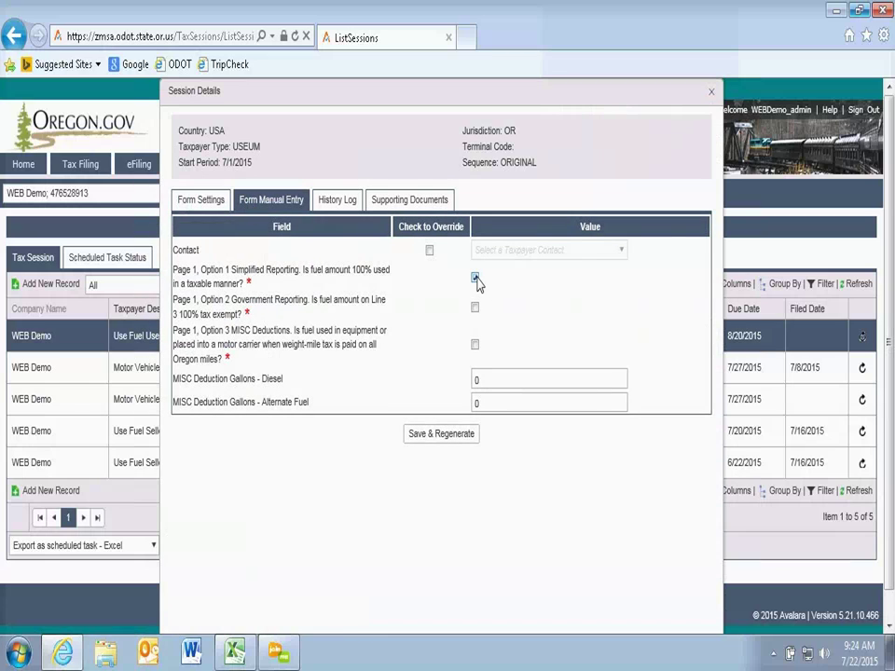
{"action": "left_click", "coordinate": [711, 92]}
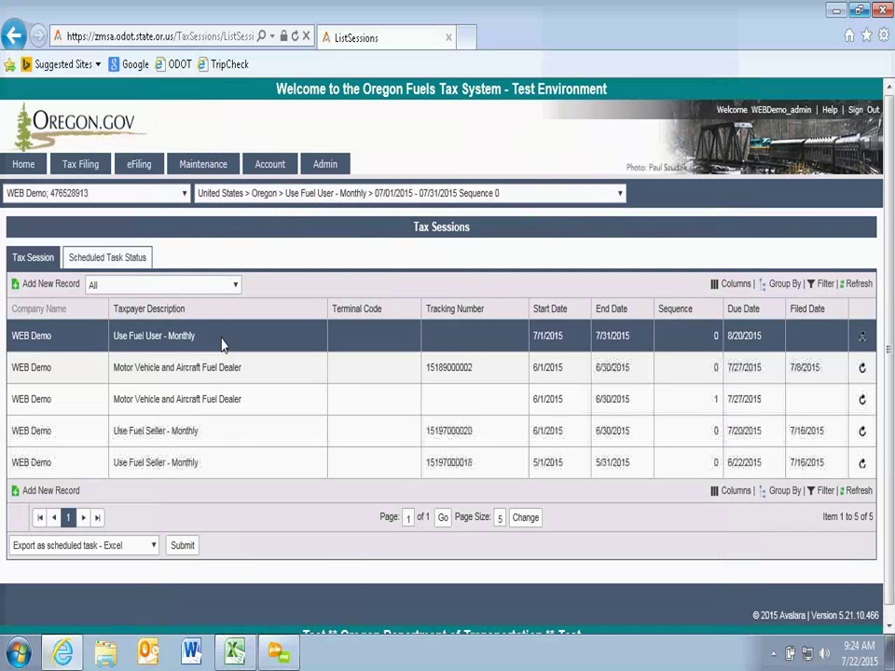
- Open the July session's 1UF schedule and delete the 7/15/2015 and 7/16/2015 RETAIL records
{"action": "right_click", "coordinate": [223, 332]}
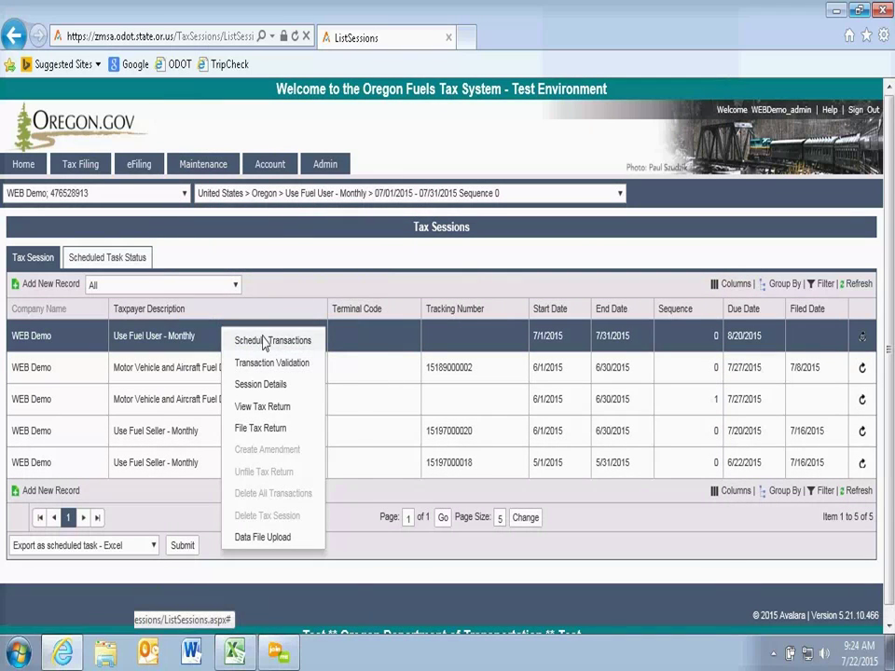
{"action": "left_click", "coordinate": [261, 341]}
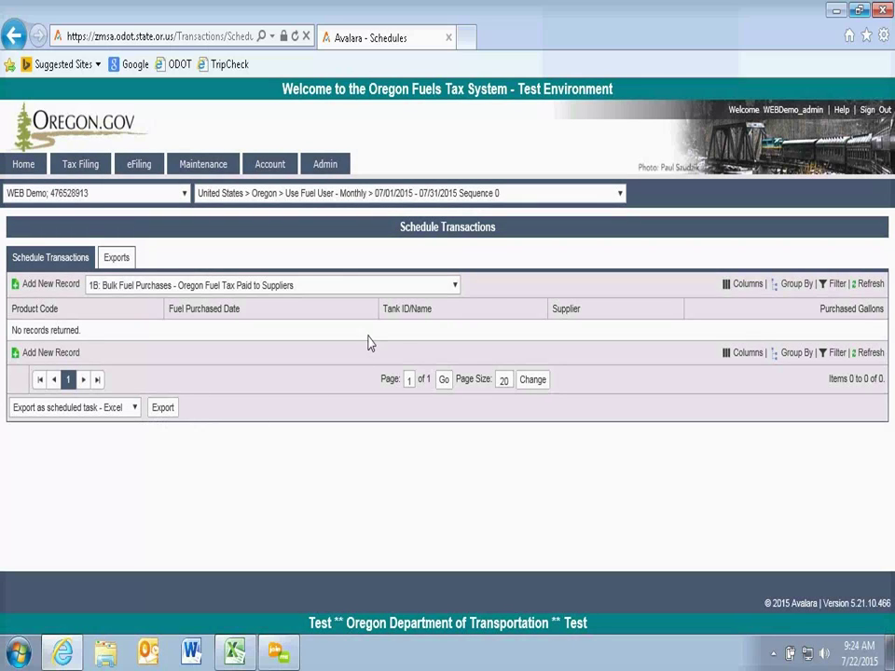
{"action": "left_click", "coordinate": [456, 287]}
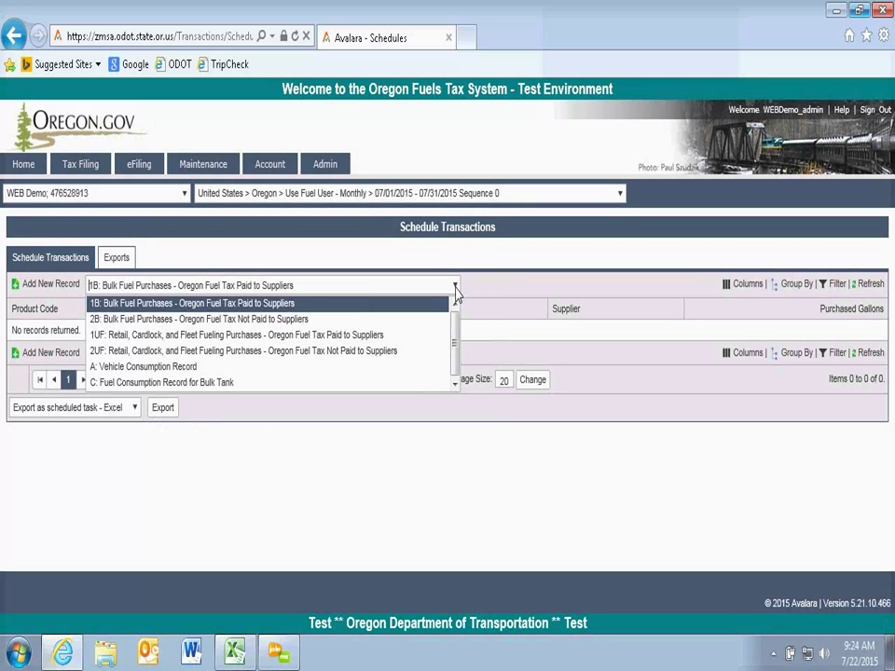
{"action": "left_click", "coordinate": [372, 338]}
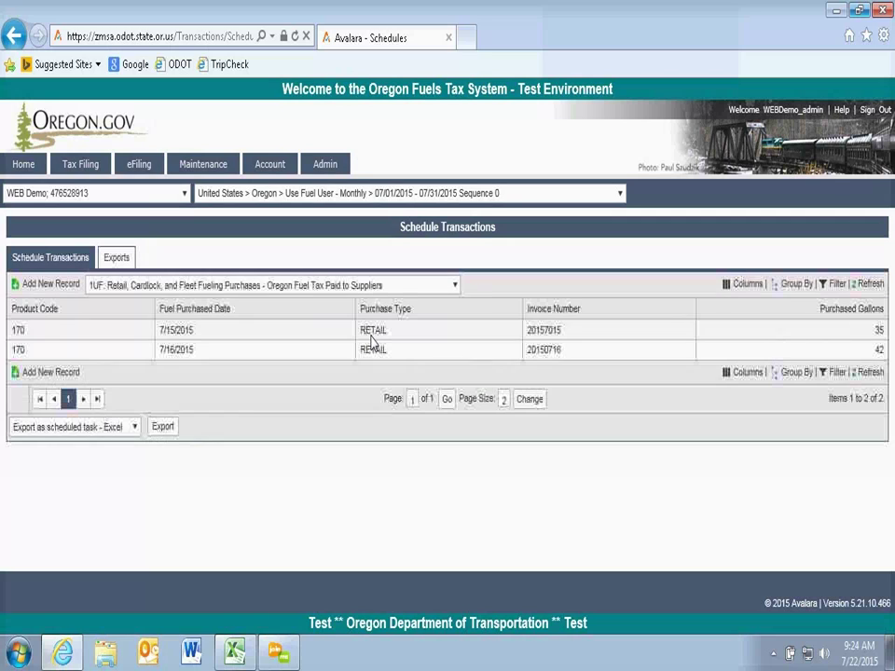
{"action": "double_click", "coordinate": [216, 332]}
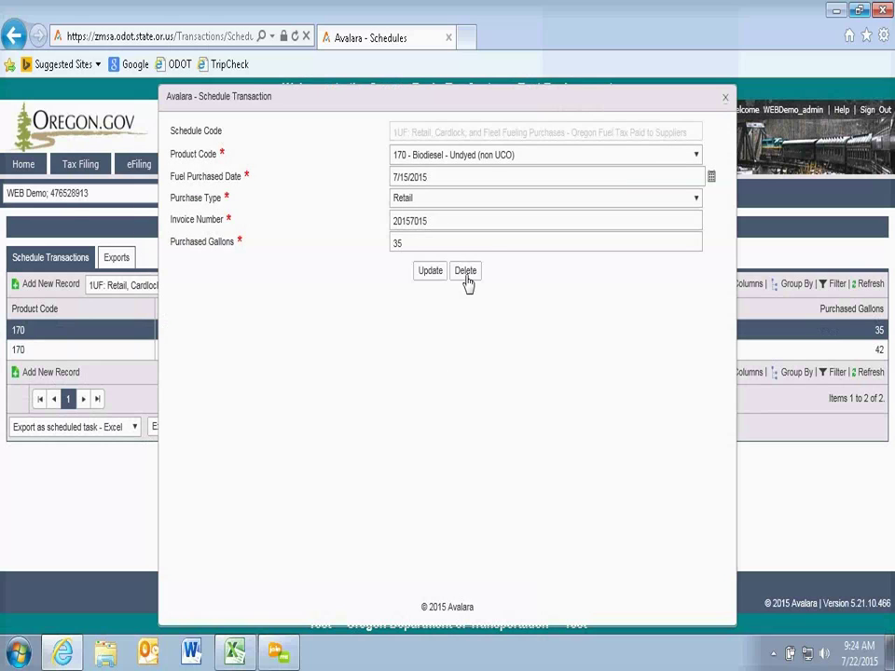
{"action": "left_click", "coordinate": [466, 271]}
{"action": "left_click", "coordinate": [435, 395]}
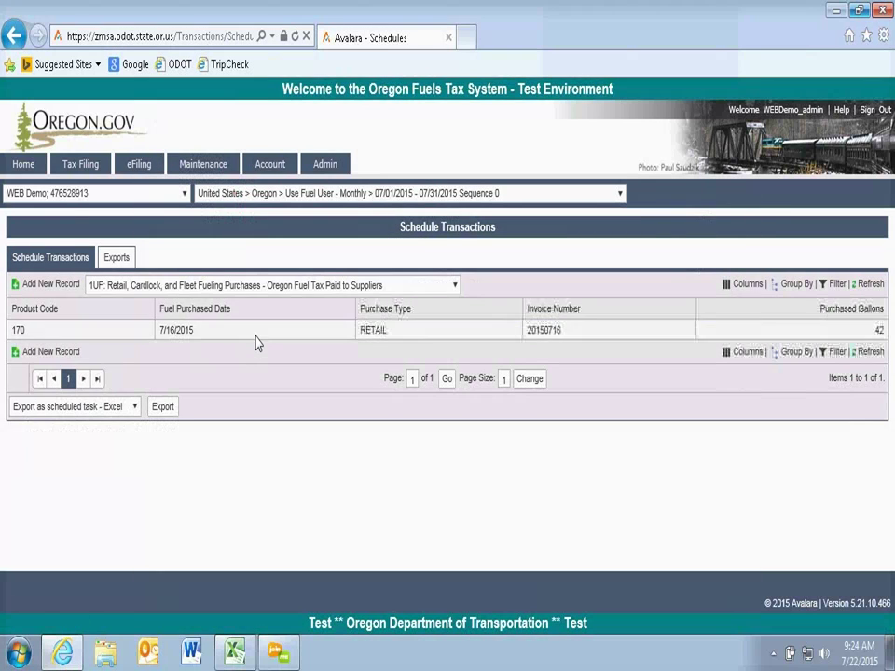
{"action": "left_click", "coordinate": [258, 334]}
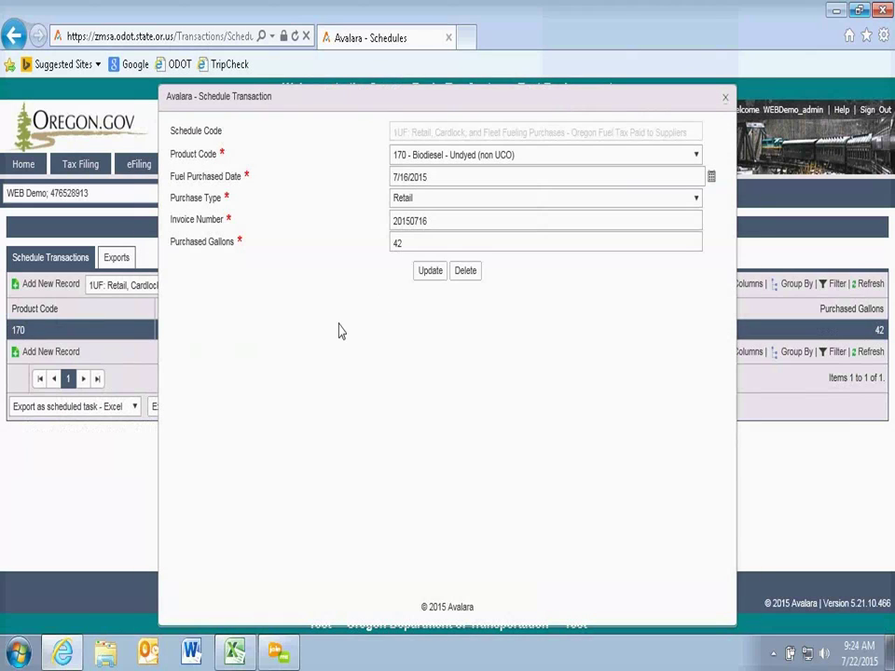
{"action": "left_click", "coordinate": [471, 274]}
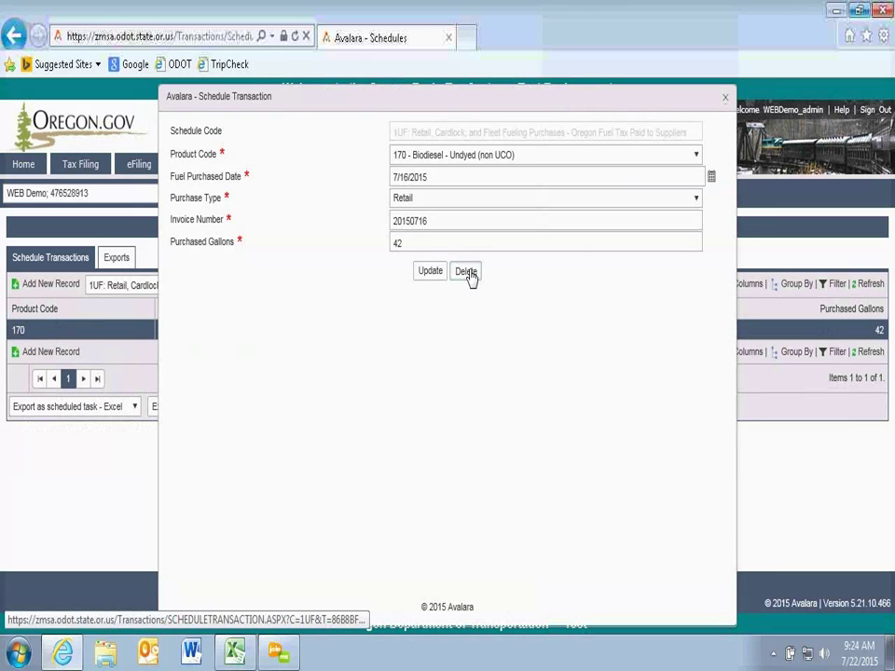
{"action": "left_click", "coordinate": [424, 395]}
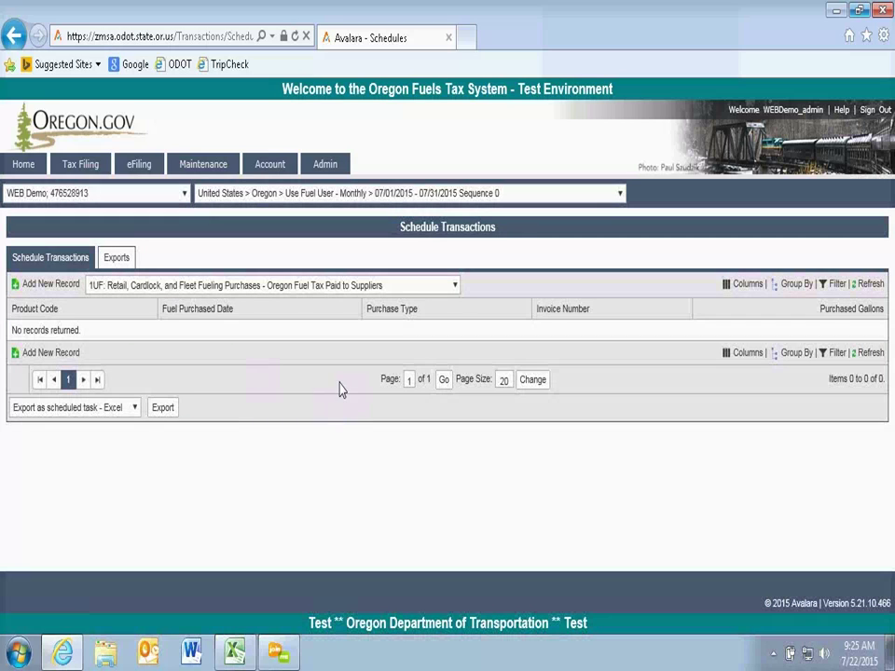
- View the 2B bulk purchase records, then switch to the empty 2UF schedule
{"action": "left_click", "coordinate": [455, 286]}
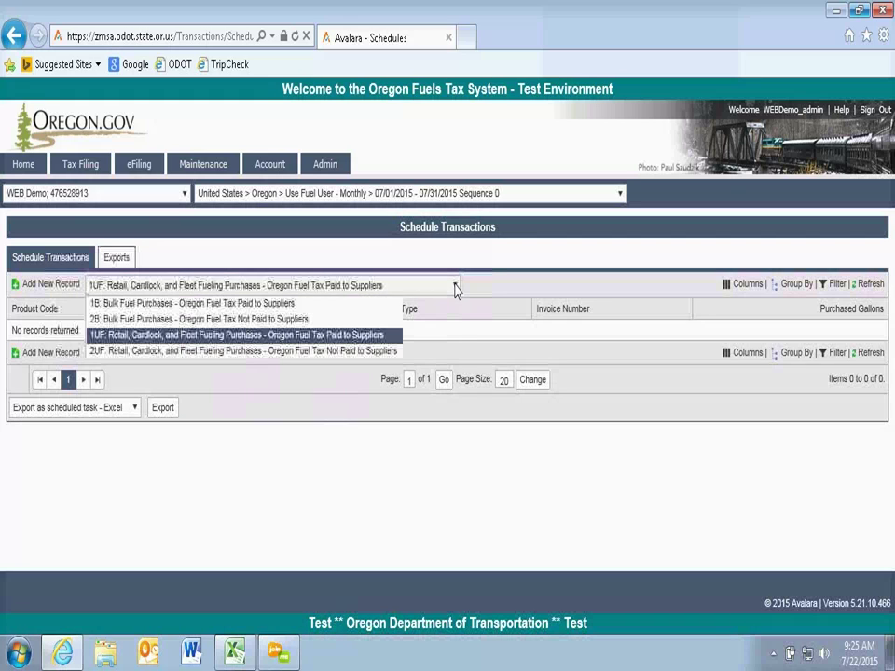
{"action": "left_click", "coordinate": [233, 320]}
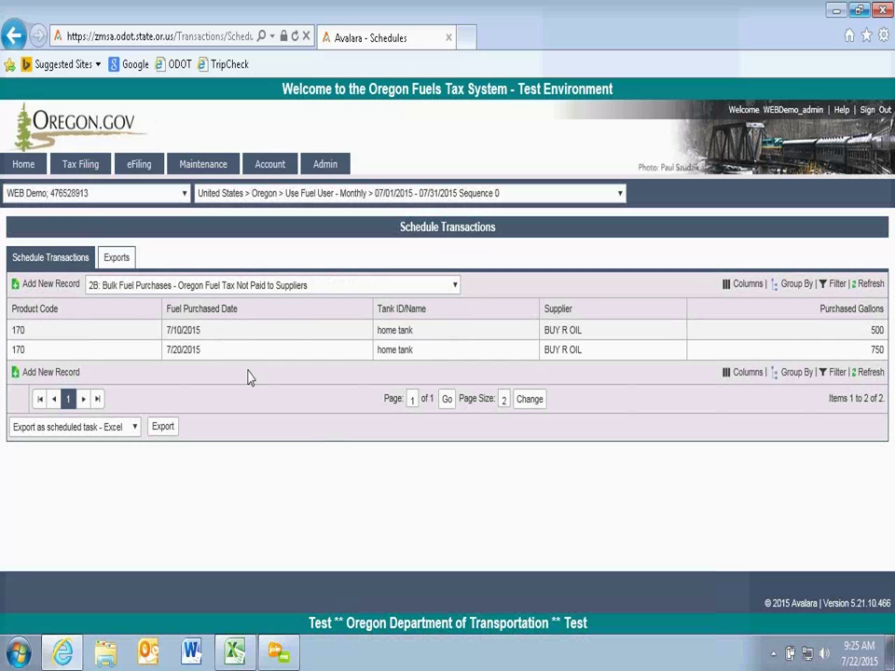
{"action": "left_click", "coordinate": [455, 287]}
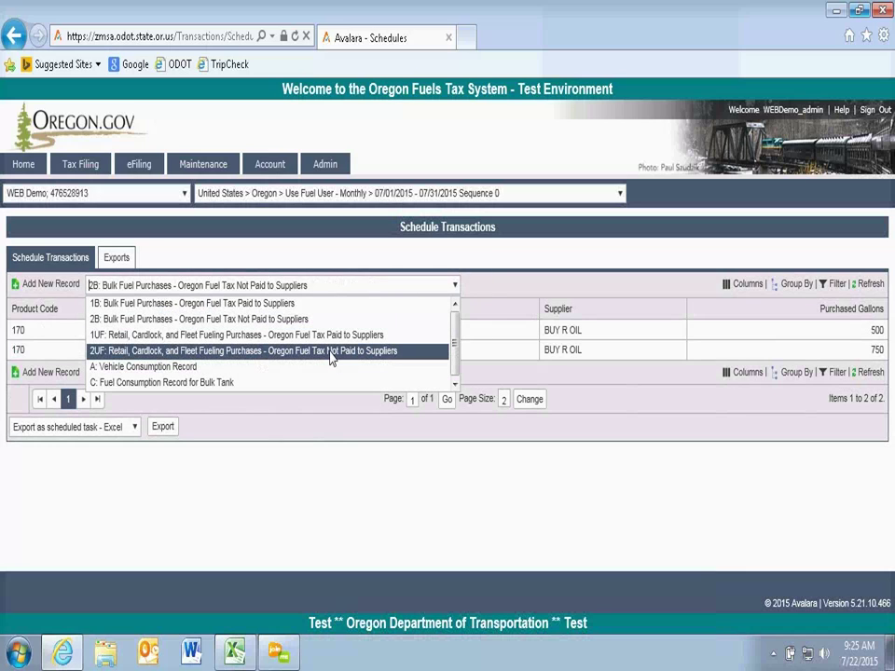
{"action": "left_click", "coordinate": [331, 358]}
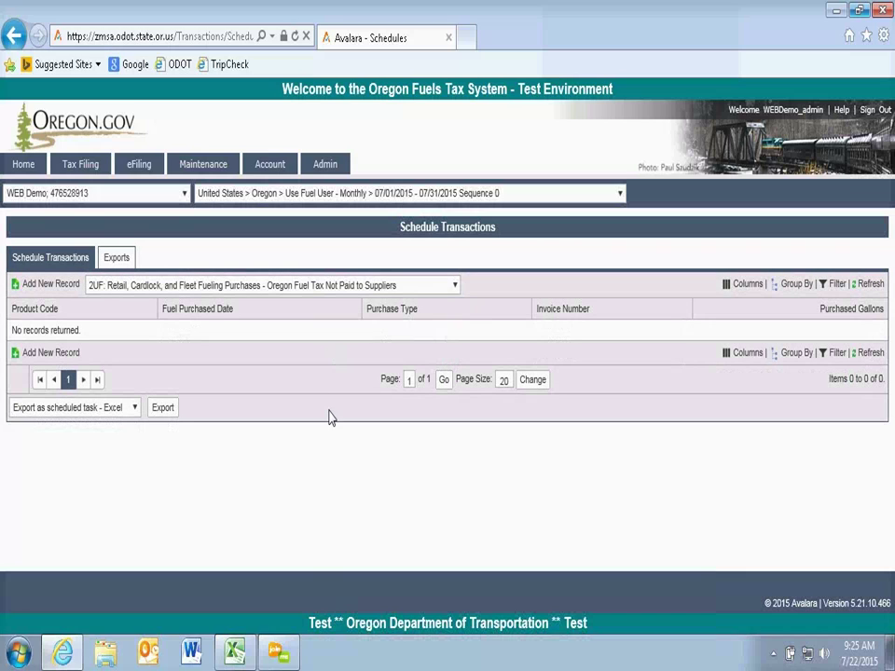
- Add a Cardlock purchase of product 170 dated 7/5/2015 for 26 gallons
{"action": "left_click", "coordinate": [47, 284]}
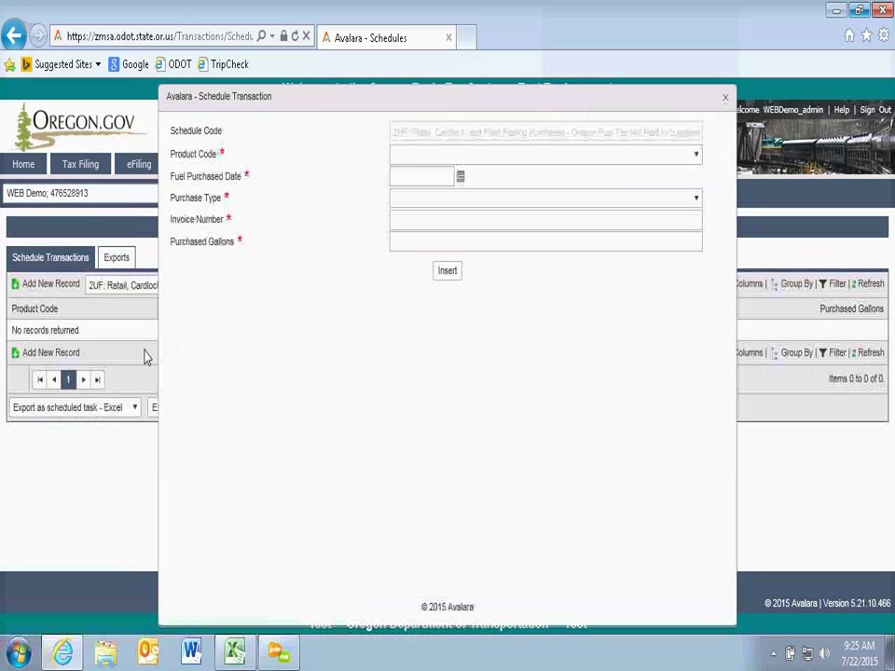
{"action": "left_click", "coordinate": [426, 152]}
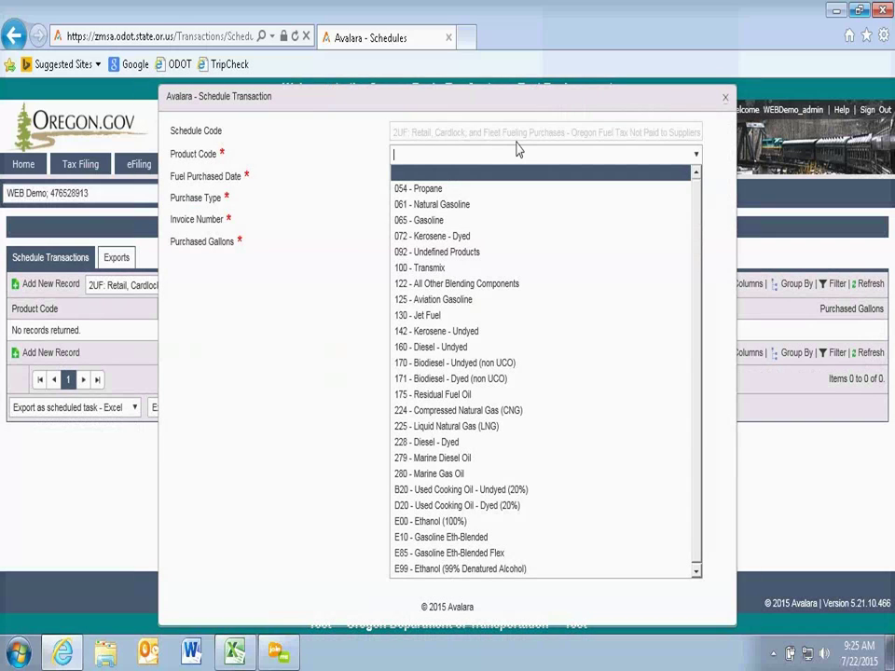
{"action": "type", "text": "17"}
{"action": "key", "text": "Tab"}
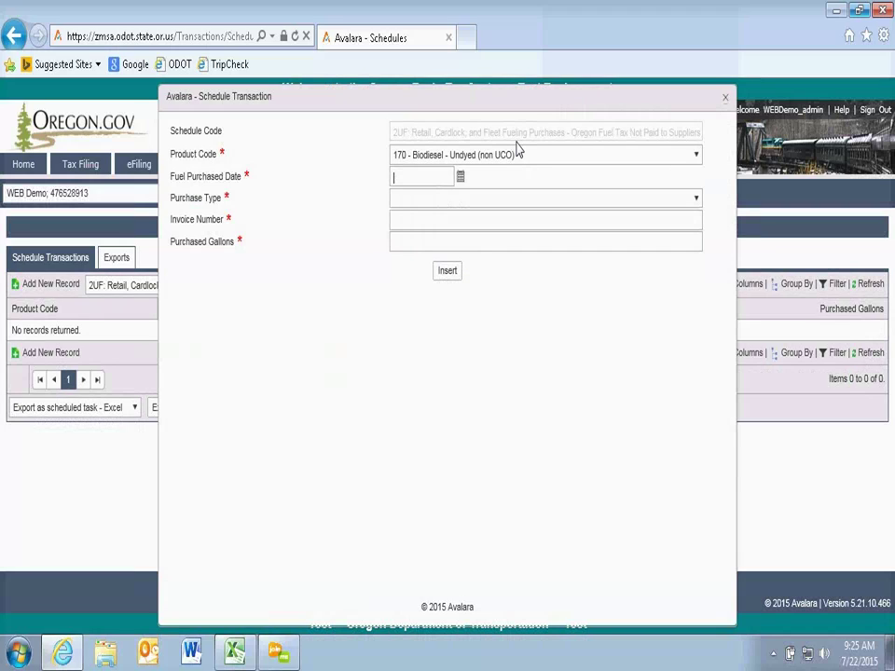
{"action": "type", "text": "07052015"}
{"action": "left_click", "coordinate": [694, 200]}
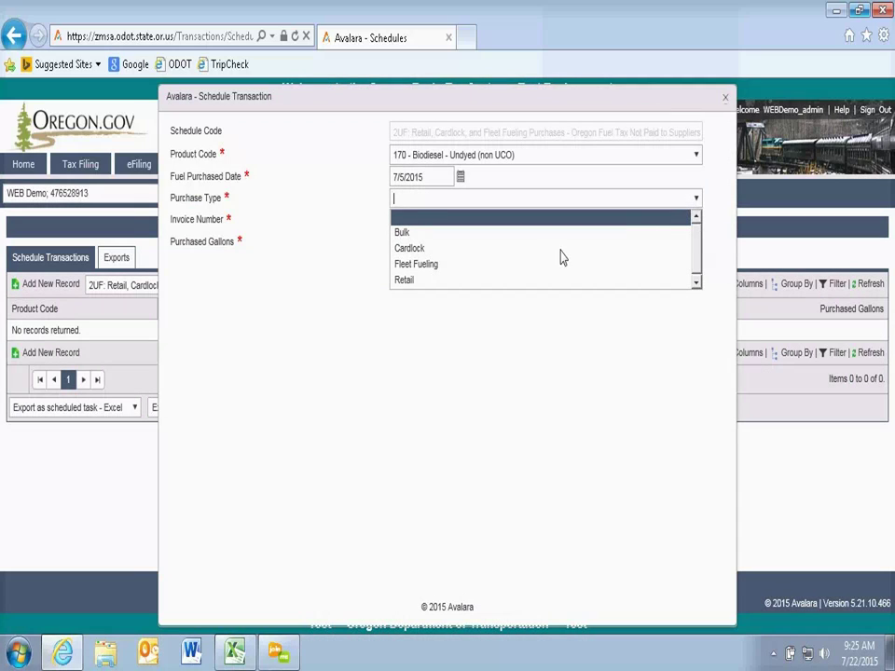
{"action": "left_click", "coordinate": [412, 253]}
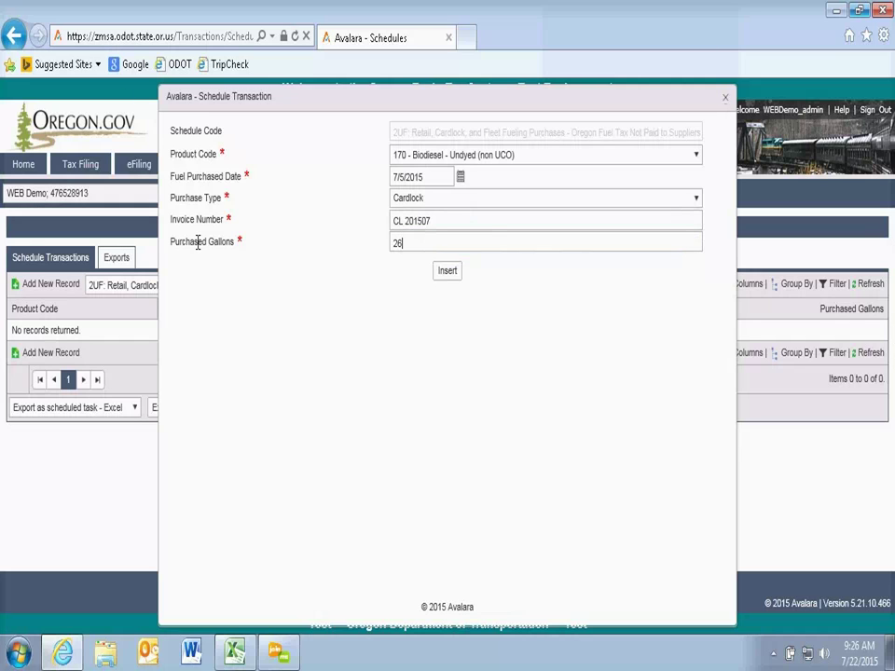
{"action": "left_click", "coordinate": [448, 273]}
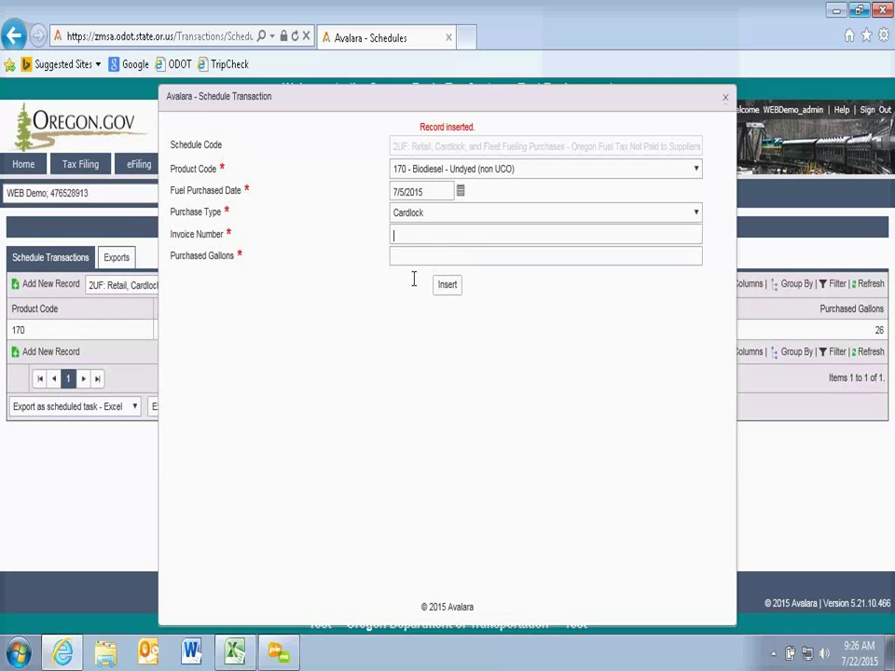
- Add a 29-gallon purchase dated 7/9/2015 with invoice CL 201507
{"action": "double_click", "coordinate": [430, 194]}
{"action": "left_click", "coordinate": [459, 192]}
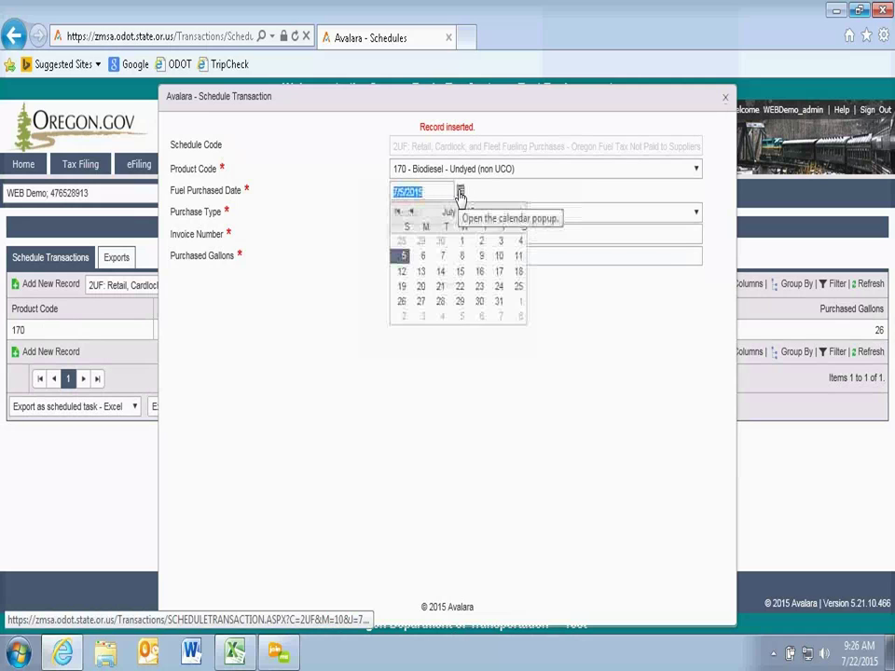
{"action": "left_click", "coordinate": [482, 260]}
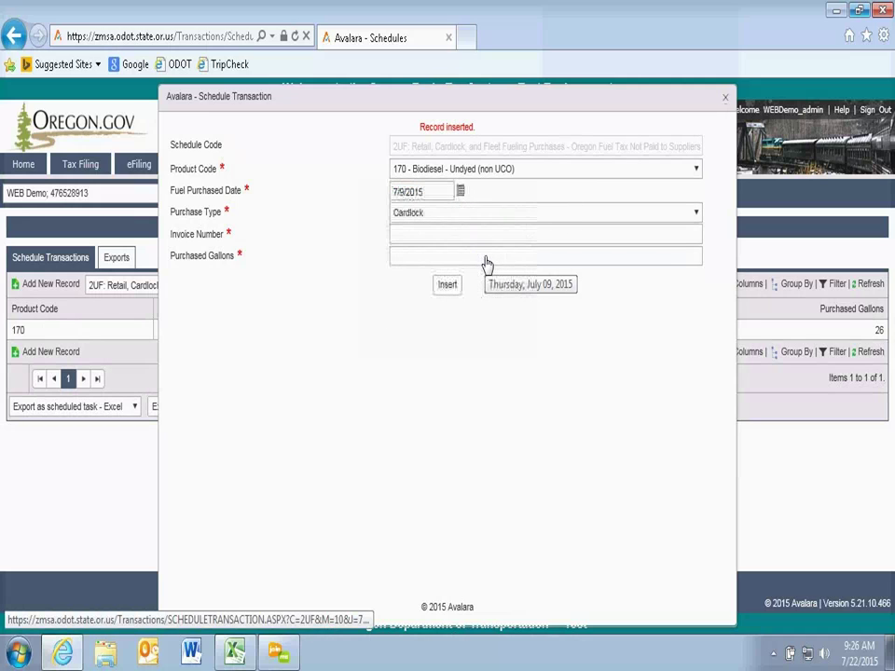
{"action": "left_click", "coordinate": [409, 236]}
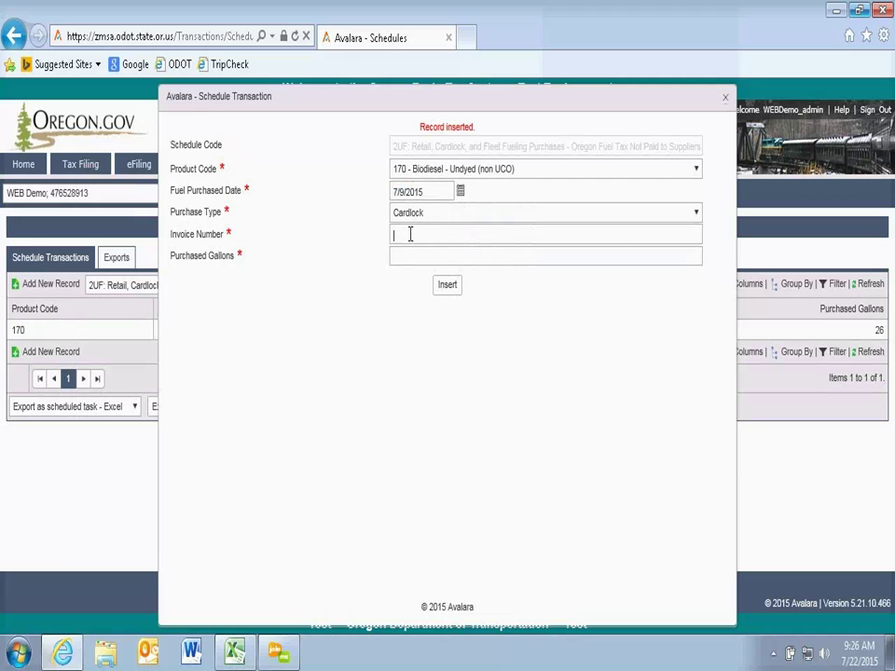
{"action": "type", "text": "CL 201507"}
{"action": "left_click", "coordinate": [420, 257]}
{"action": "type", "text": "29"}
{"action": "left_click", "coordinate": [444, 285]}
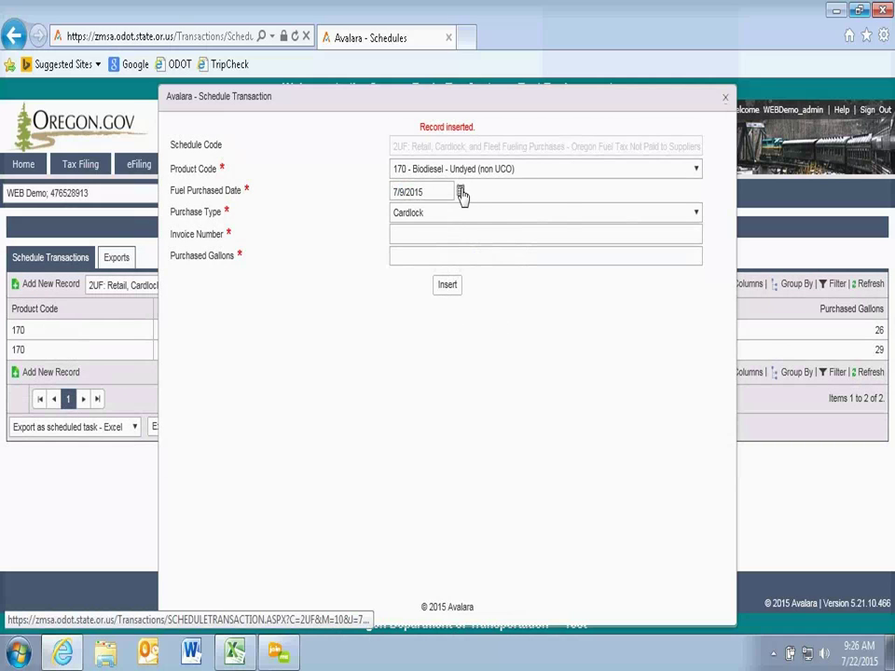
- Add the two 22-gallon purchases dated 7/20/2015 and 7/23/2015
{"action": "left_click", "coordinate": [461, 192]}
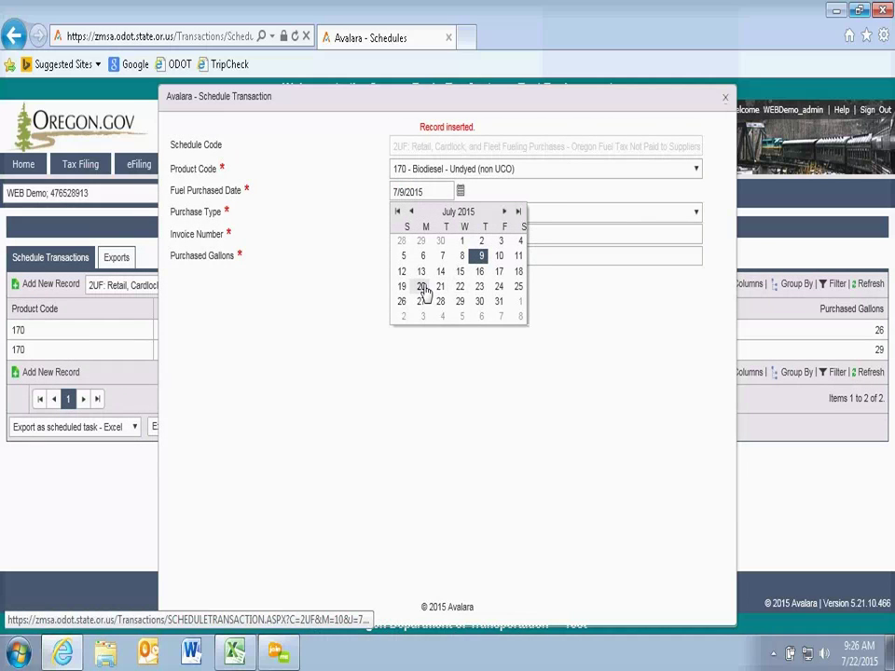
{"action": "left_click", "coordinate": [422, 287]}
{"action": "left_click", "coordinate": [444, 238]}
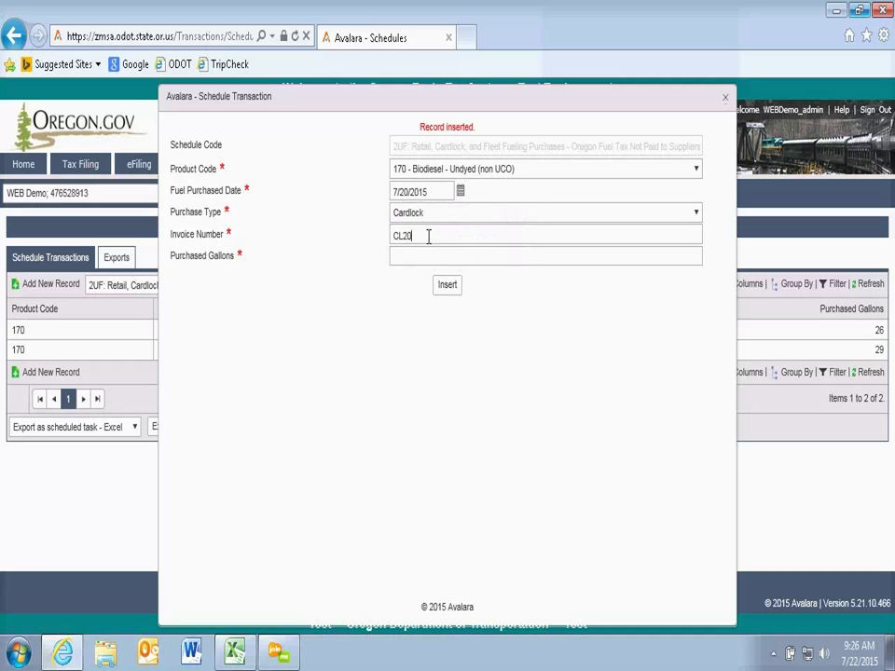
{"action": "left_click", "coordinate": [413, 261]}
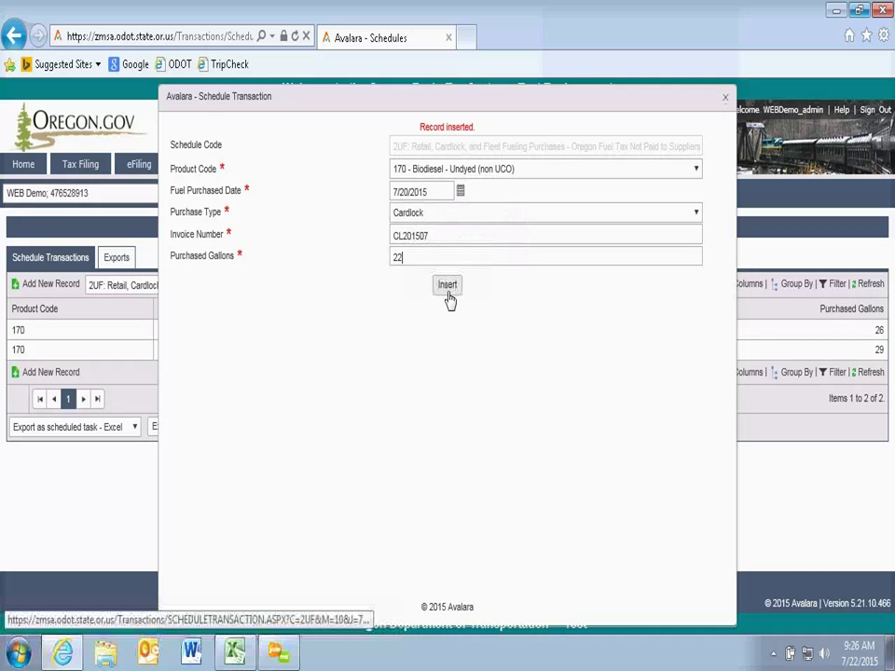
{"action": "left_click", "coordinate": [446, 290]}
{"action": "left_click", "coordinate": [446, 271]}
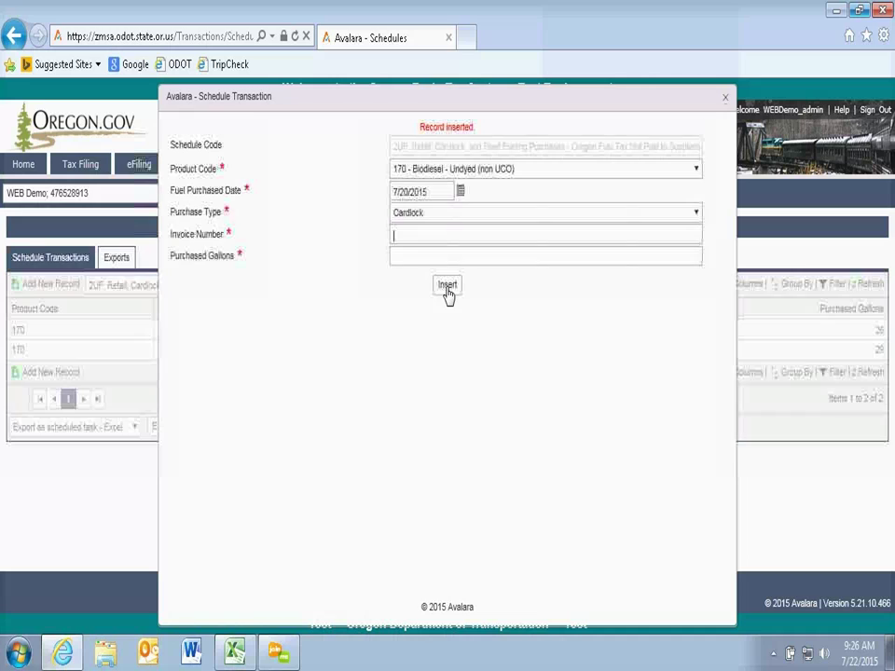
{"action": "left_click", "coordinate": [460, 192]}
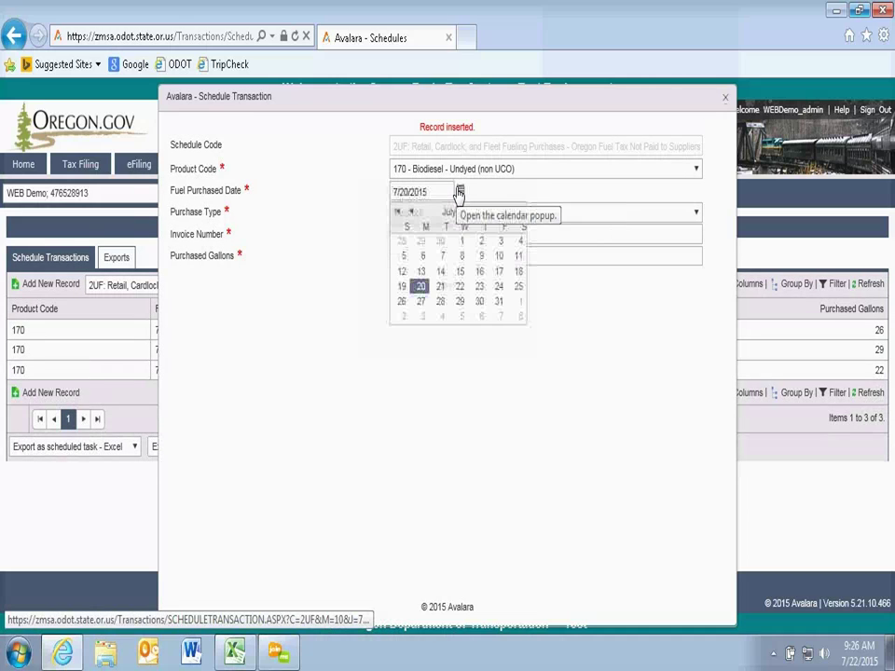
{"action": "left_click", "coordinate": [479, 289]}
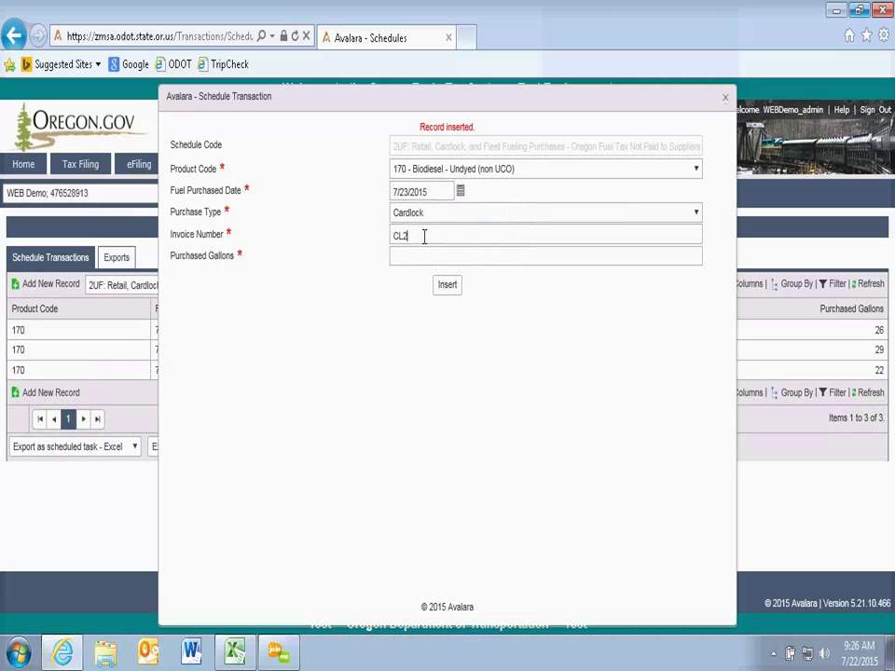
{"action": "left_click", "coordinate": [415, 256]}
{"action": "type", "text": "22"}
{"action": "left_click", "coordinate": [446, 288]}
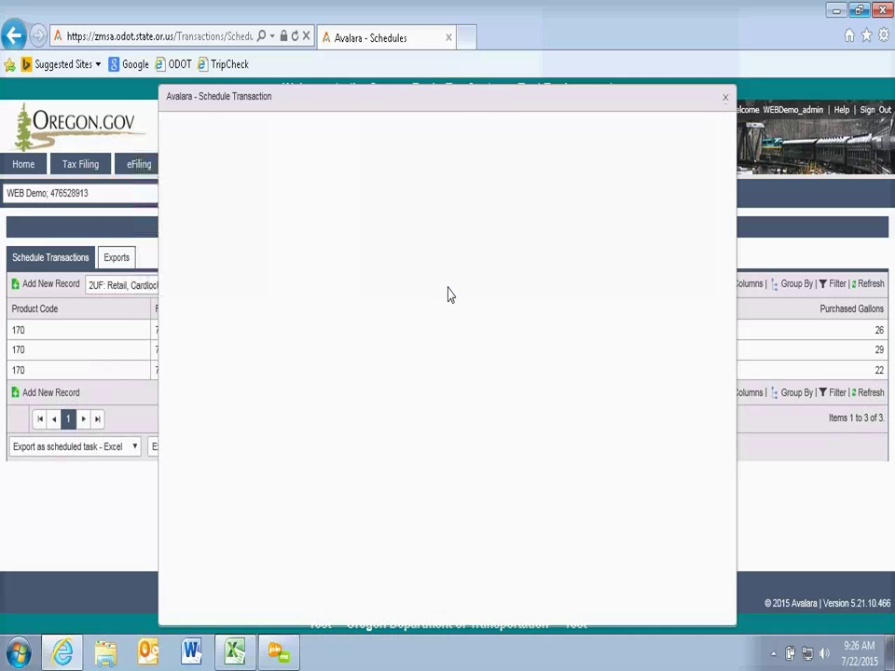
- Add a 33-gallon purchase dated 7/27/2015 with invoice CL 20157, then close the window
{"action": "left_click", "coordinate": [460, 191]}
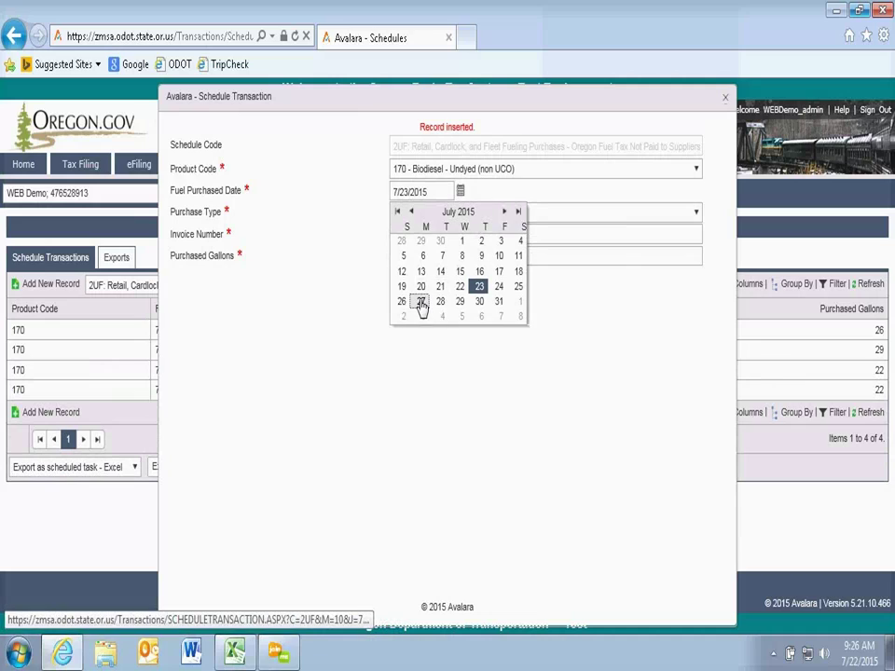
{"action": "left_click", "coordinate": [421, 301]}
{"action": "left_click", "coordinate": [405, 234]}
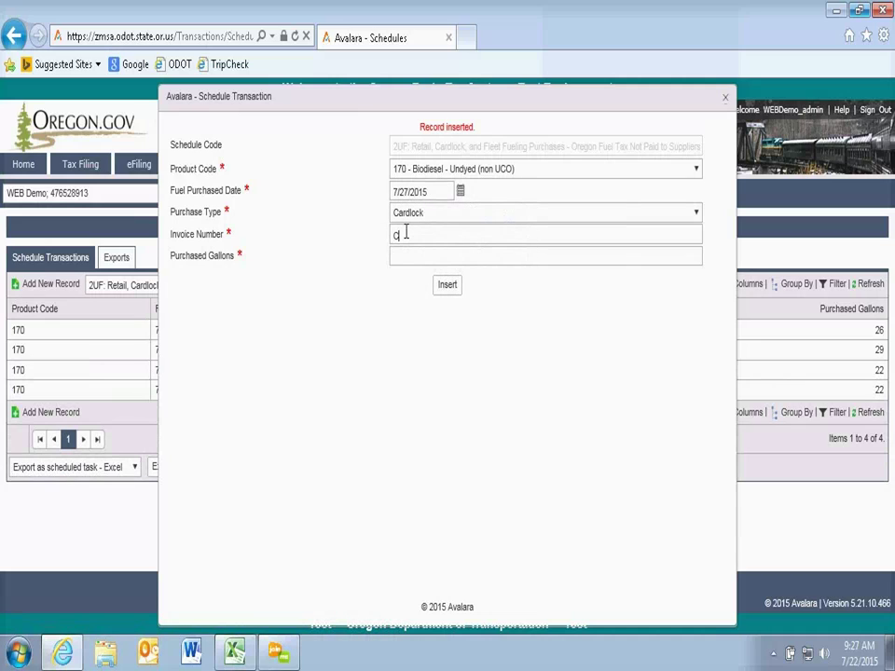
{"action": "type", "text": "CL 20157"}
{"action": "left_click", "coordinate": [404, 258]}
{"action": "type", "text": "33"}
{"action": "left_click", "coordinate": [452, 287]}
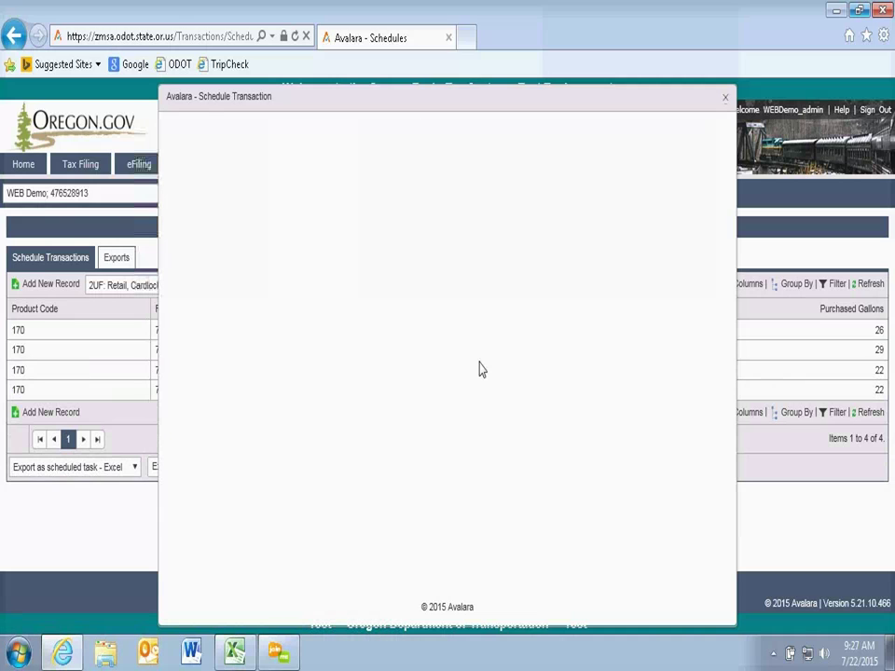
{"action": "left_click", "coordinate": [725, 99]}
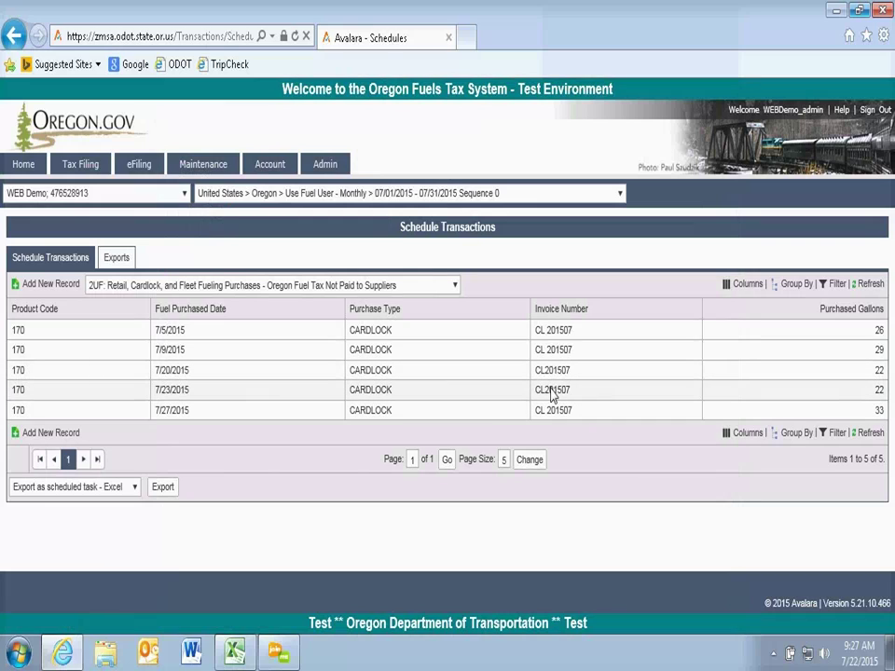
- Change the 7/23/2015 cardlock purchase from 22 to 27 purchased gallons and save the update
{"action": "left_click", "coordinate": [431, 394]}
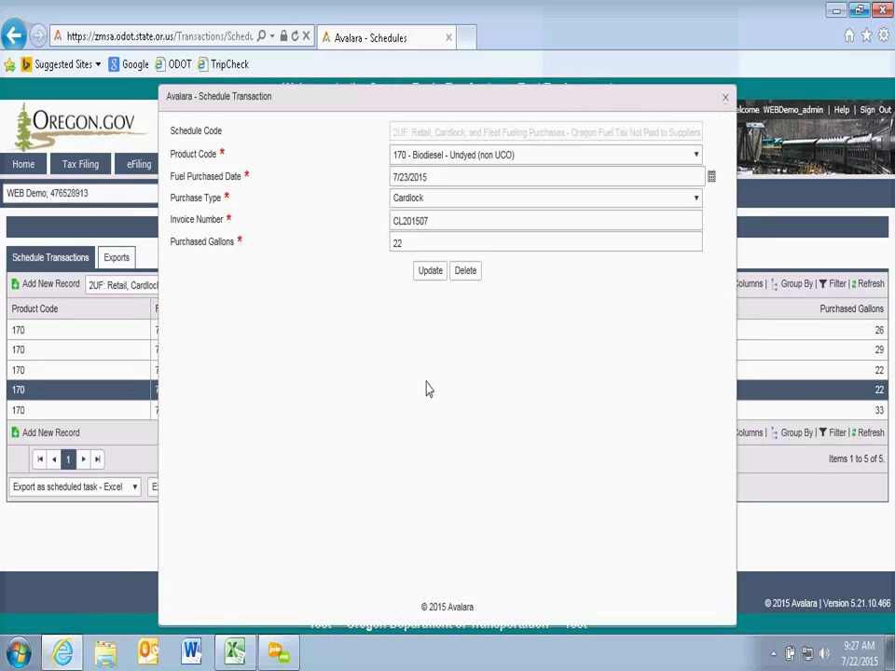
{"action": "left_click", "coordinate": [415, 244]}
{"action": "key", "text": "BackSpace"}
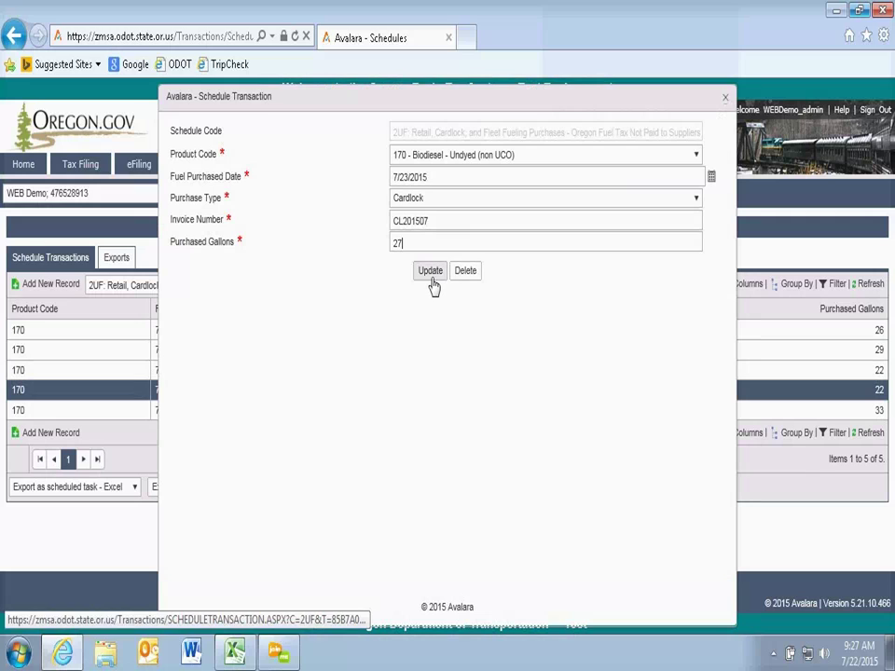
{"action": "left_click", "coordinate": [429, 271]}
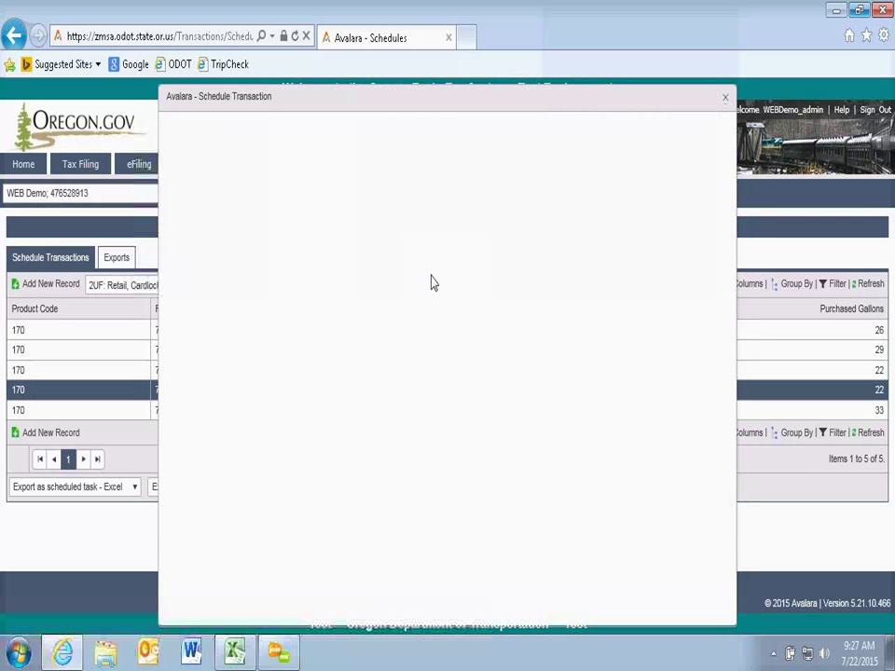
{"action": "left_click", "coordinate": [726, 98]}
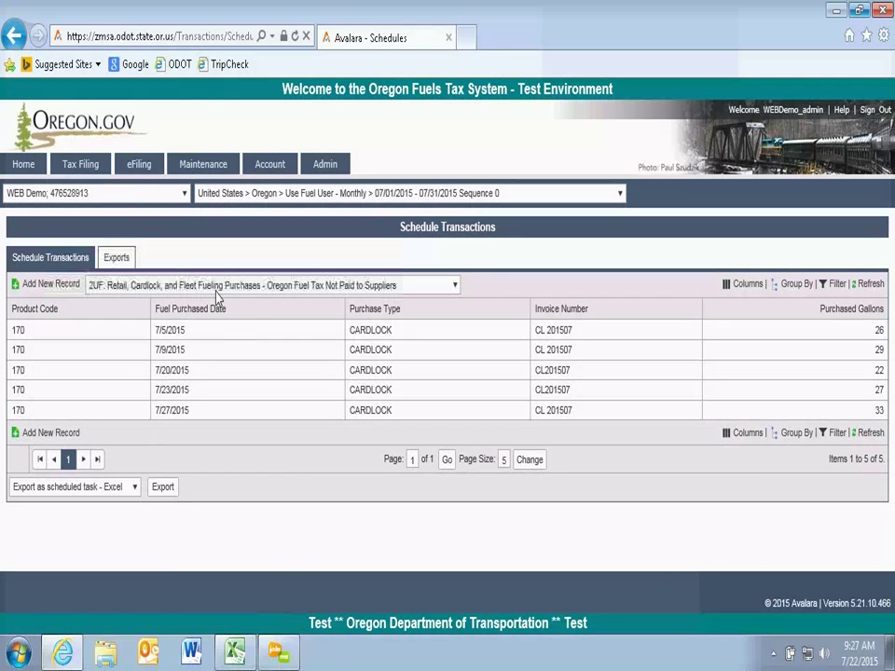
- Open the Use Fuel User session's details and Save & Regenerate the July return from Form Manual Entry
{"action": "mouse_move", "coordinate": [92, 171]}
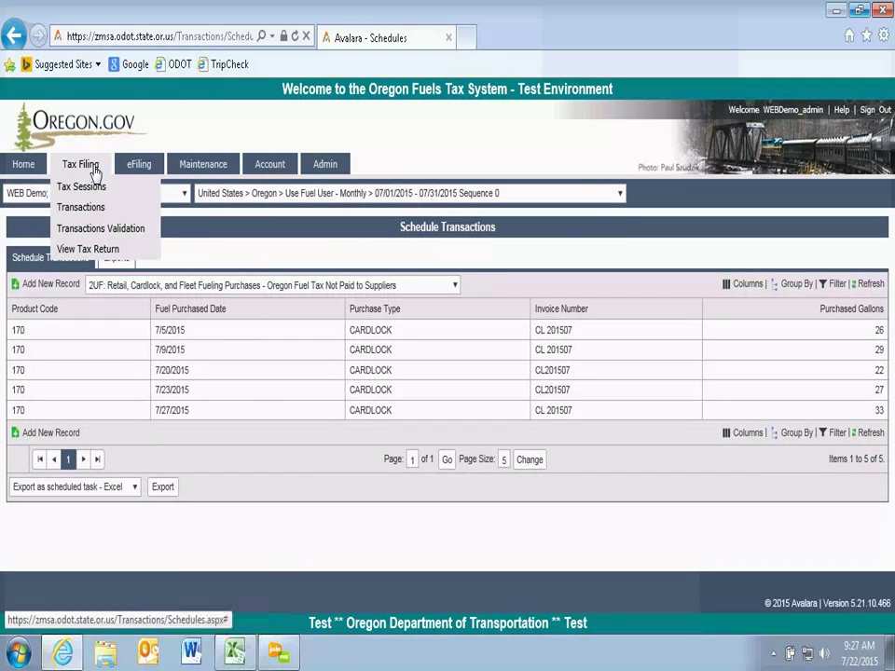
{"action": "left_click", "coordinate": [81, 189]}
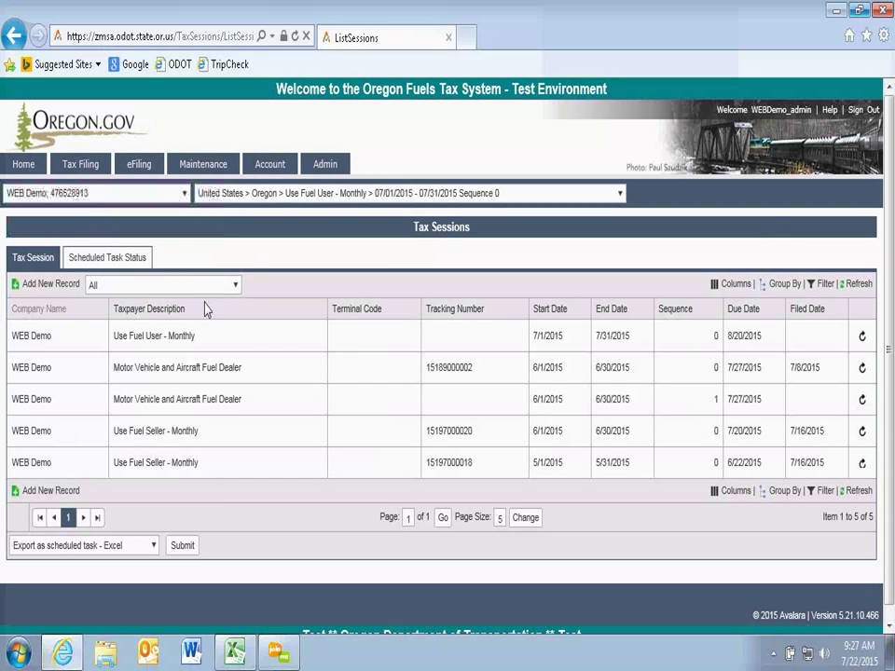
{"action": "right_click", "coordinate": [221, 337]}
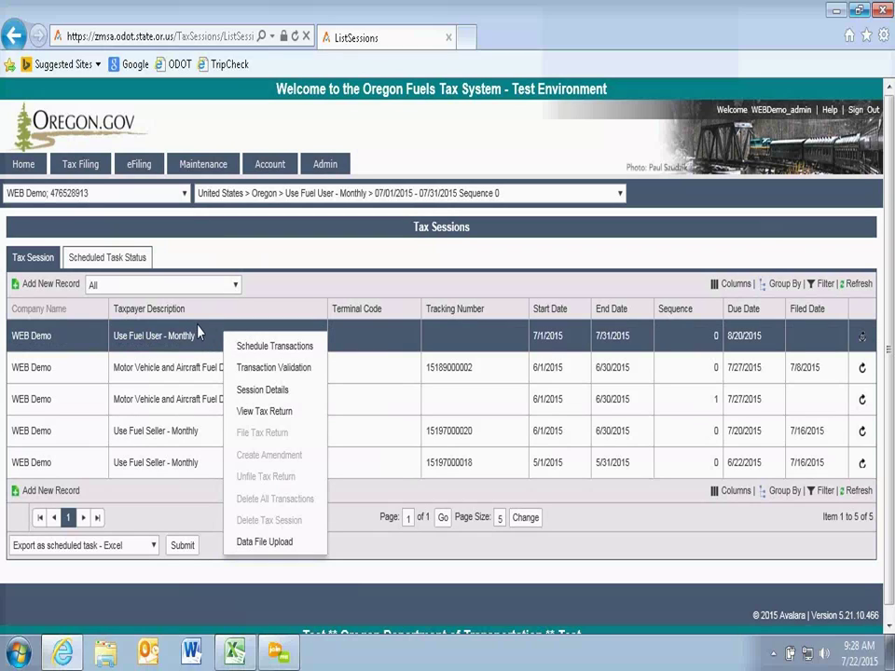
{"action": "left_click", "coordinate": [266, 392]}
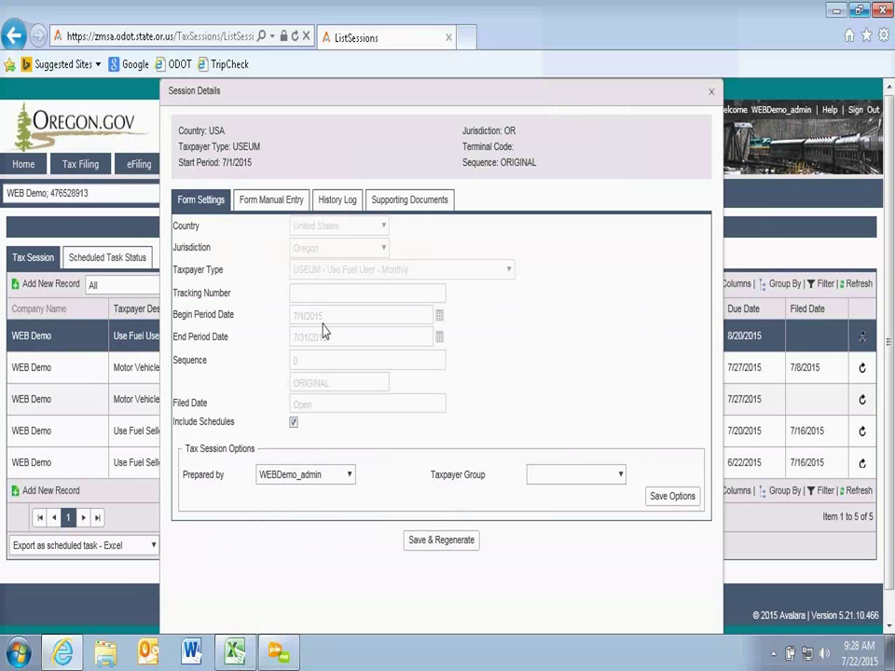
{"action": "left_click", "coordinate": [273, 204]}
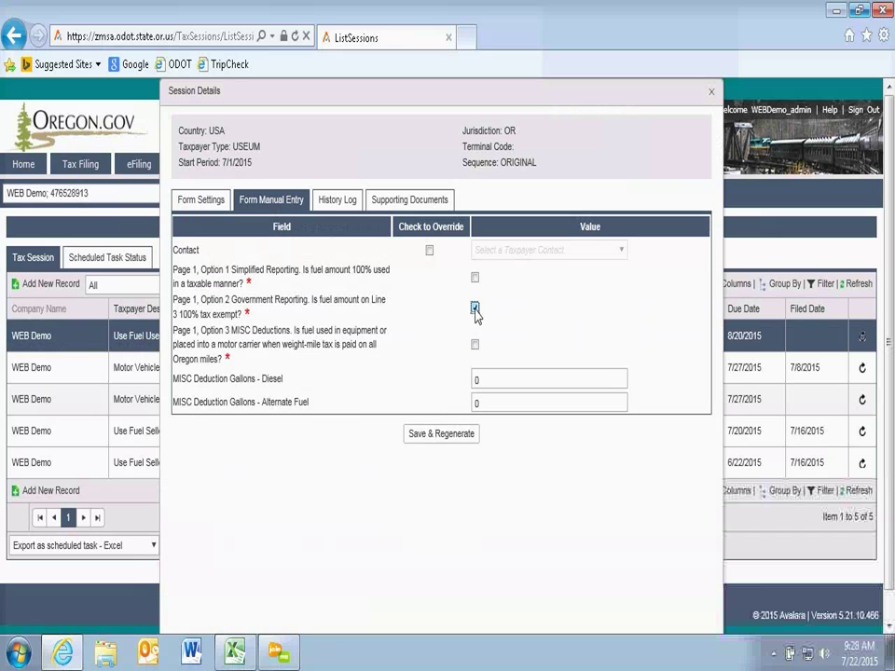
{"action": "left_click", "coordinate": [419, 435]}
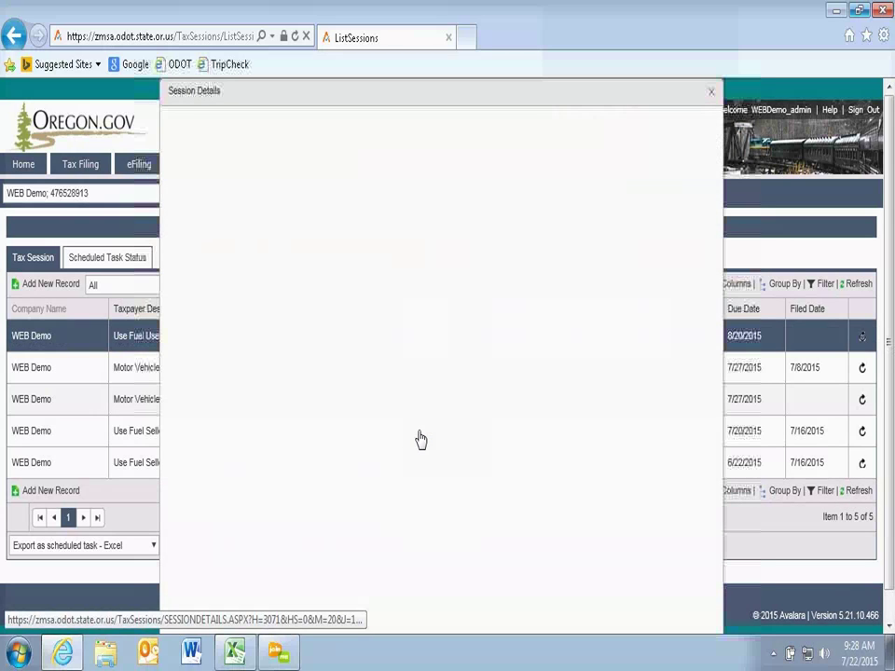
{"action": "left_click", "coordinate": [710, 90]}
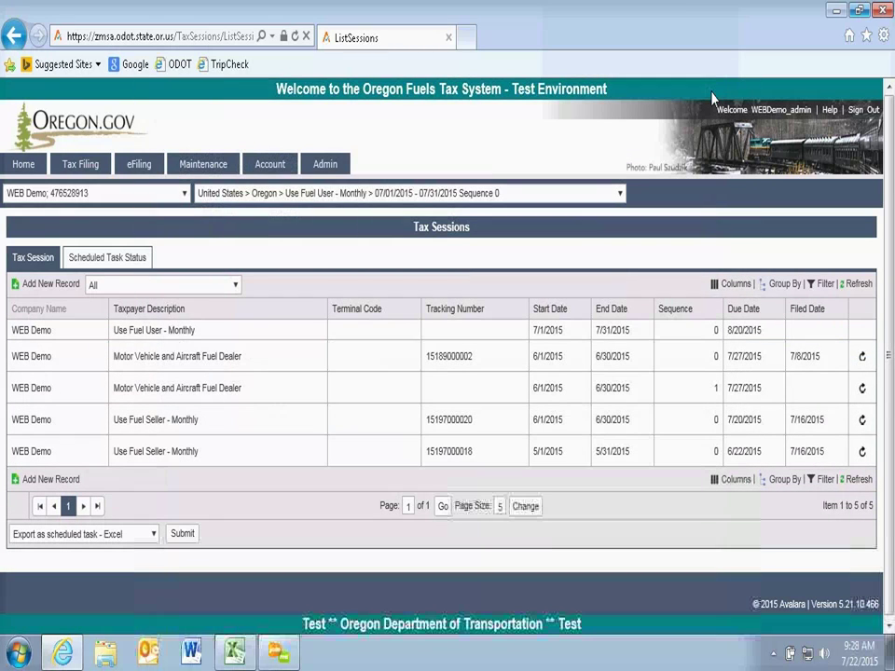
- Reload the Tax Sessions list and open the July Use Fuel User tax return for viewing
{"action": "left_click", "coordinate": [857, 284]}
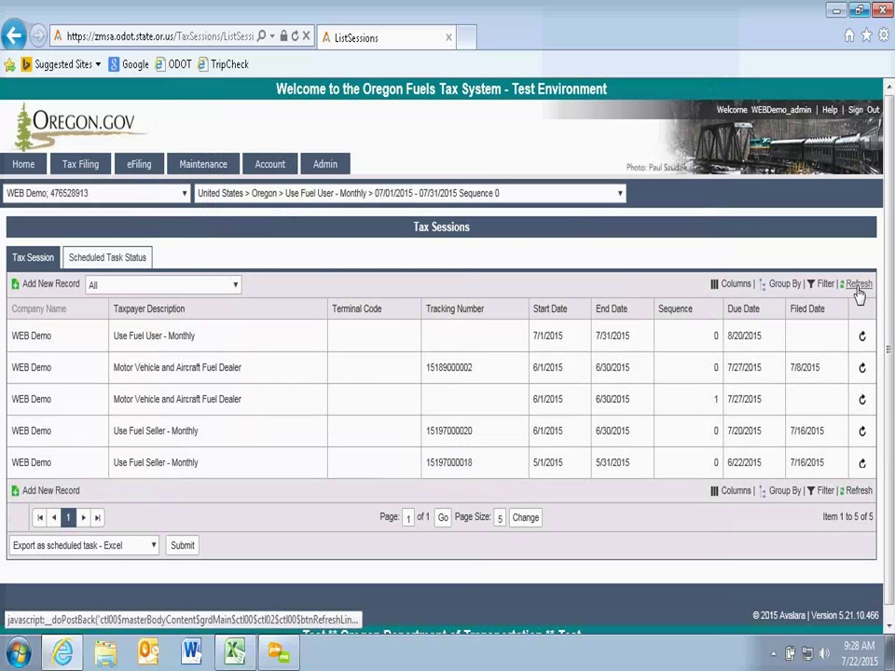
{"action": "right_click", "coordinate": [436, 336]}
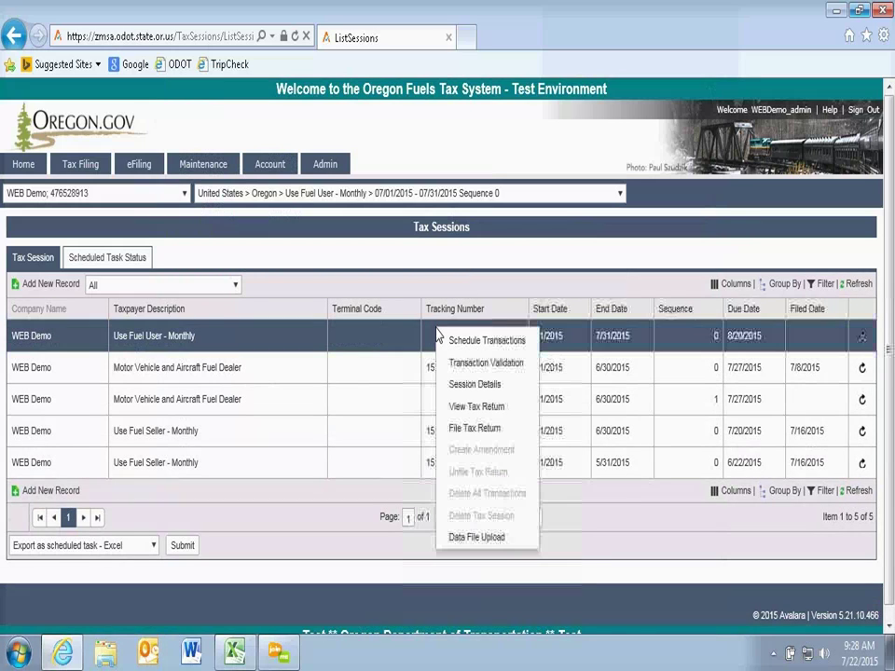
{"action": "left_click", "coordinate": [468, 408]}
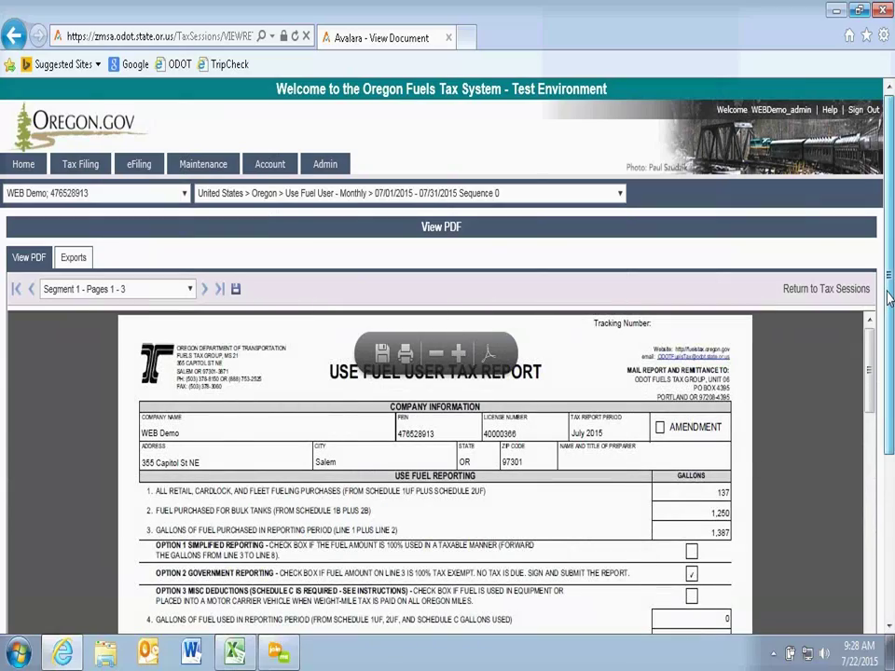
- Scroll through the three report pages, confirming 1,387 gallons under Option 2 with $0.00 tax, then return to Tax Sessions
{"action": "scroll", "coordinate": [888, 372], "scroll_direction": "down", "scroll_amount": 2}
{"action": "scroll", "coordinate": [888, 372], "scroll_direction": "down", "scroll_amount": 2}
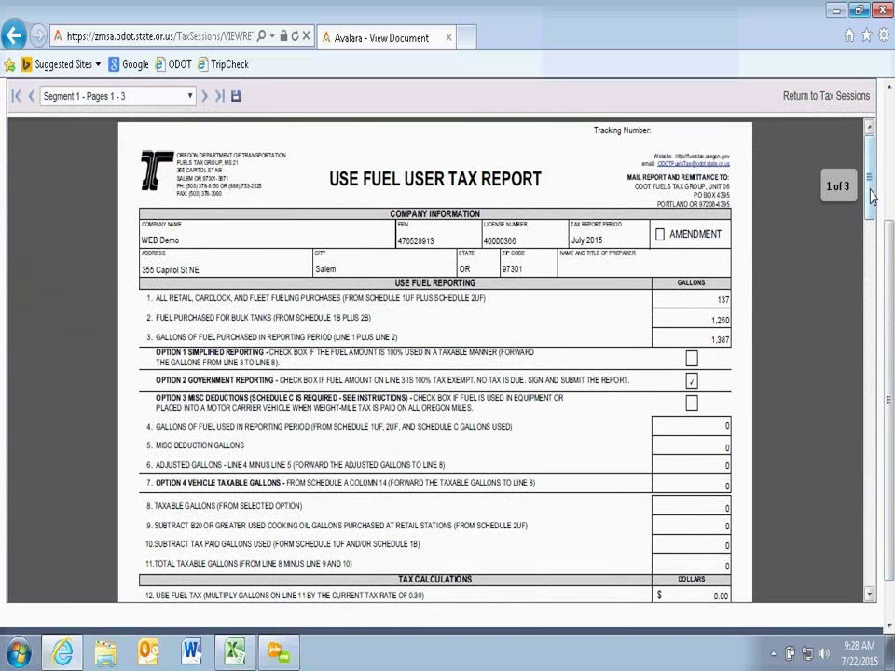
{"action": "scroll", "coordinate": [870, 235], "scroll_direction": "down", "scroll_amount": 2}
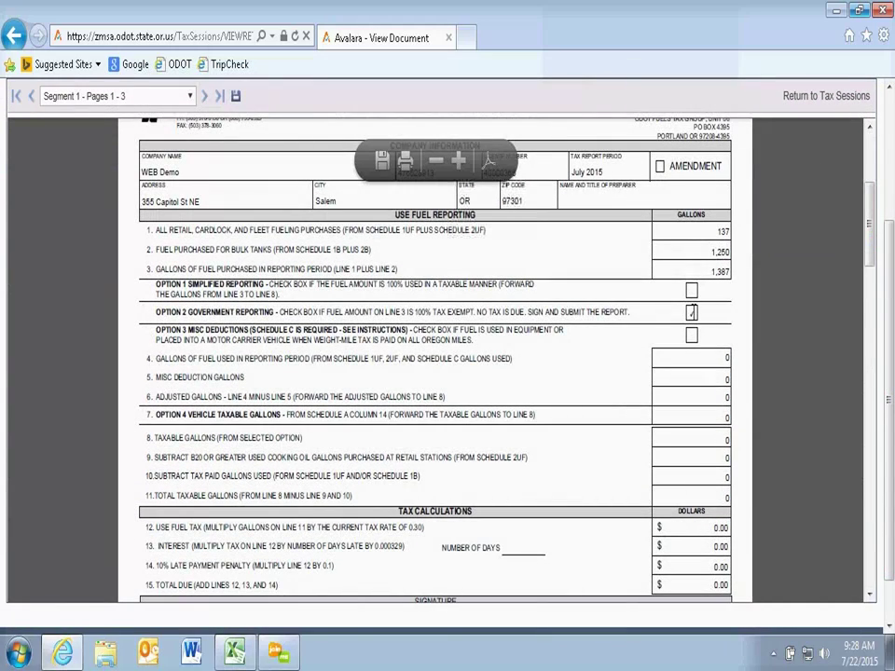
{"action": "left_click", "coordinate": [691, 312]}
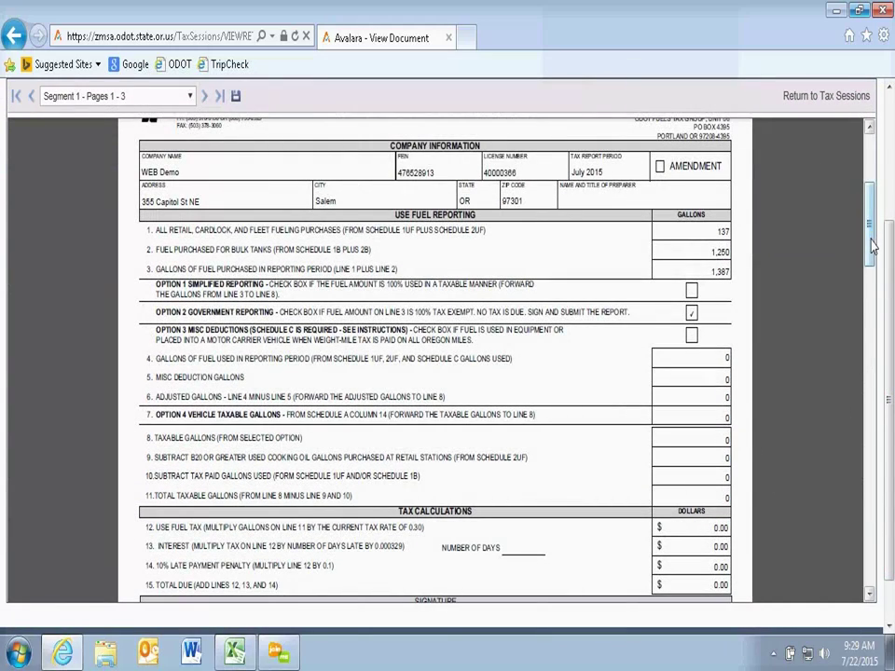
{"action": "left_click_drag", "start_coordinate": [870, 247], "coordinate": [871, 269]}
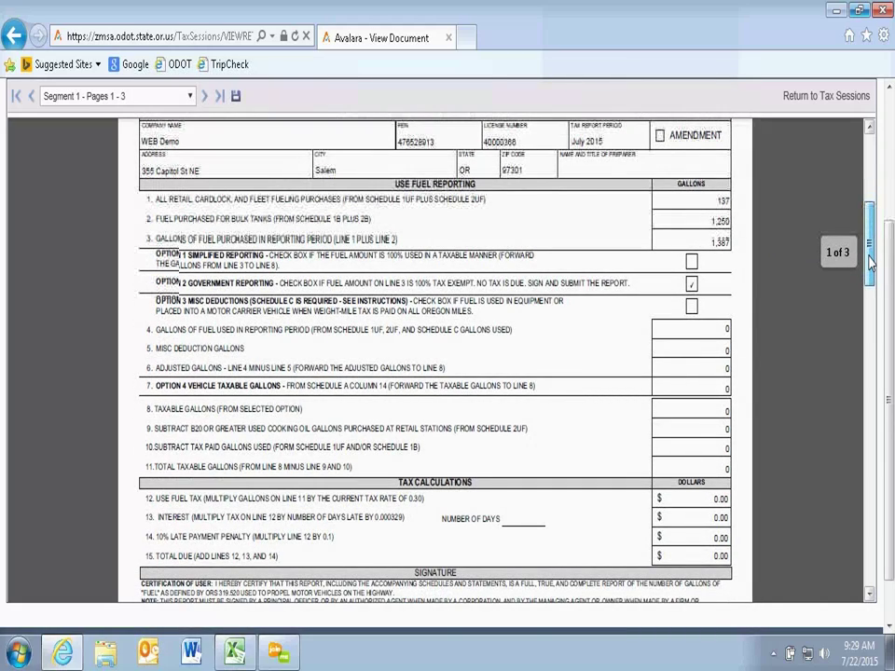
{"action": "left_click_drag", "start_coordinate": [871, 264], "coordinate": [870, 445]}
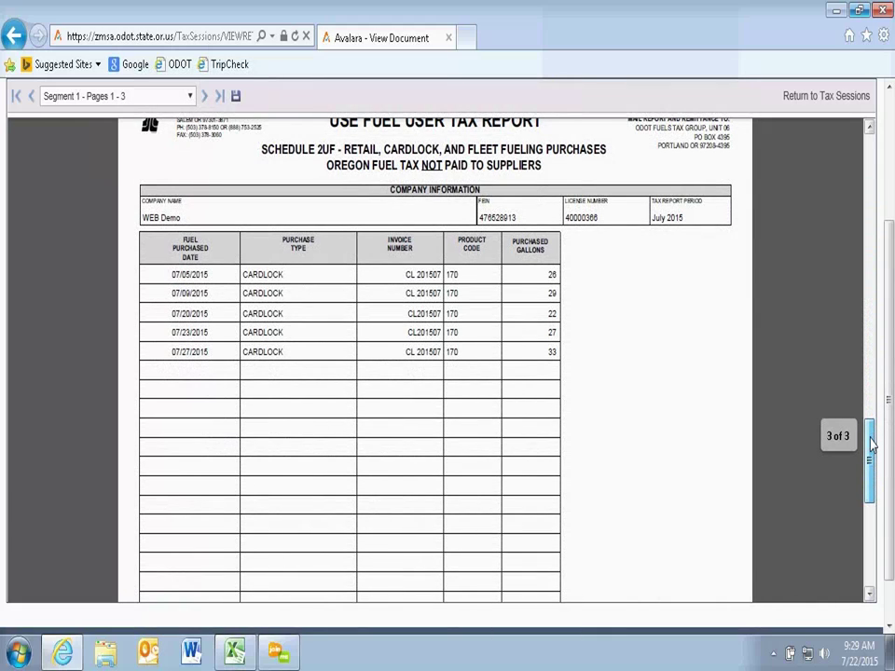
{"action": "left_click_drag", "start_coordinate": [871, 445], "coordinate": [873, 155]}
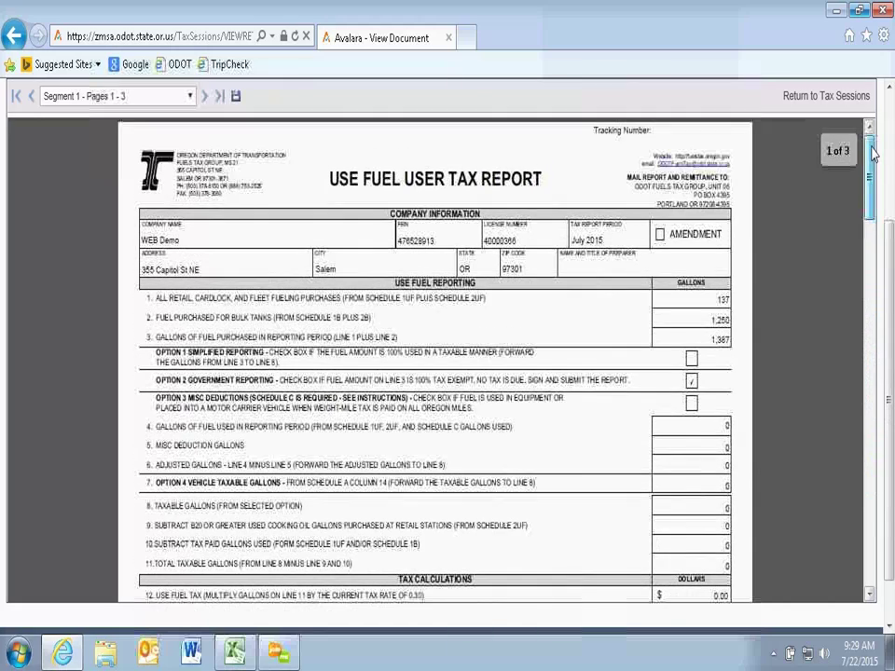
{"action": "left_click", "coordinate": [822, 97]}
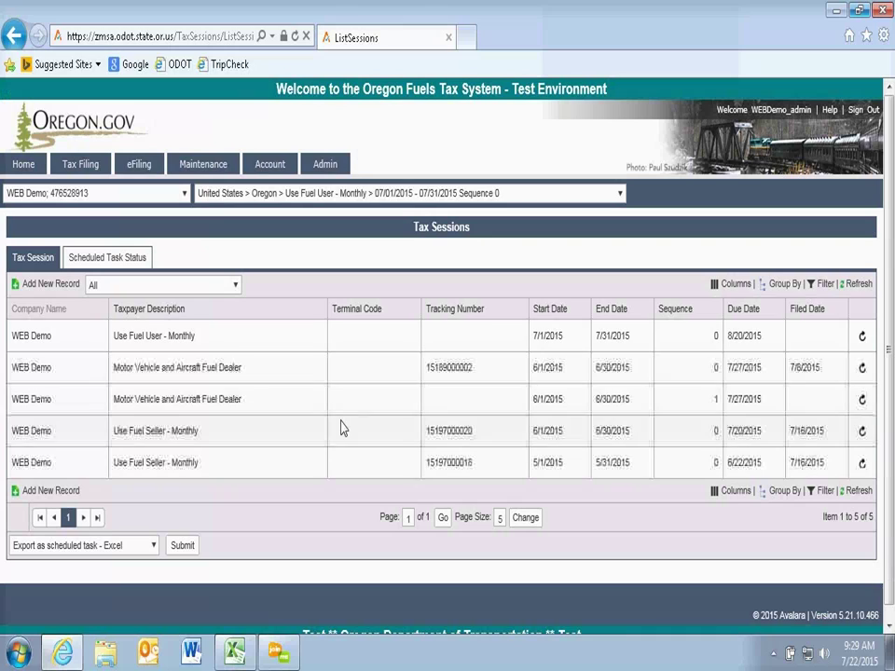
- Open the July Use Fuel User session's context menu, dismiss it, then open it again
{"action": "right_click", "coordinate": [238, 338]}
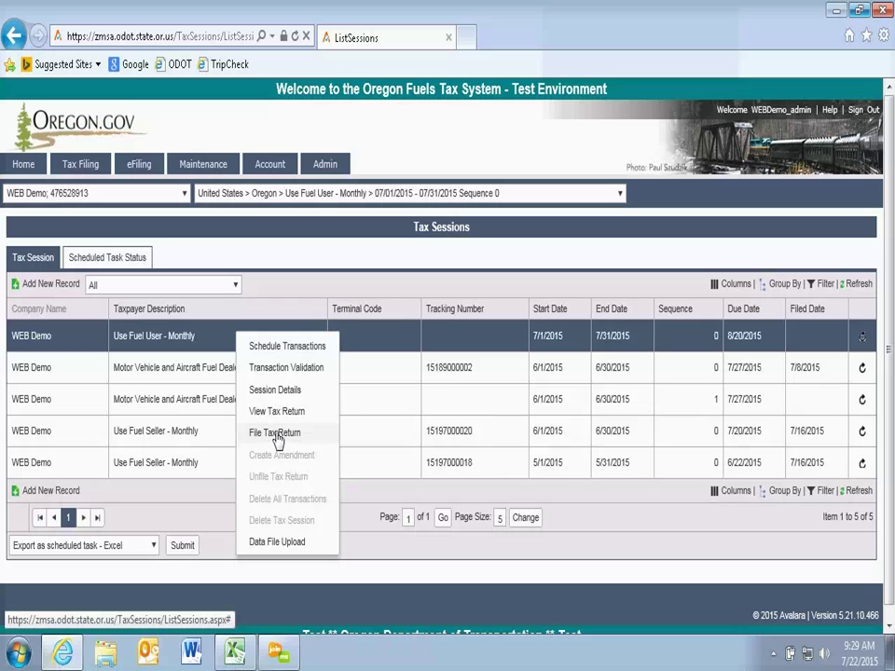
{"action": "left_click", "coordinate": [297, 268]}
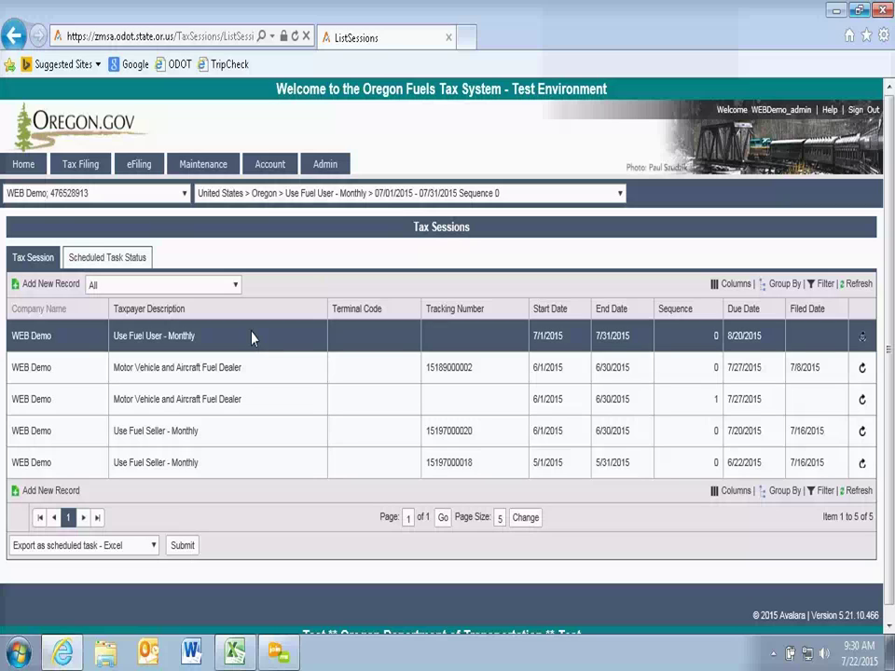
{"action": "right_click", "coordinate": [251, 337]}
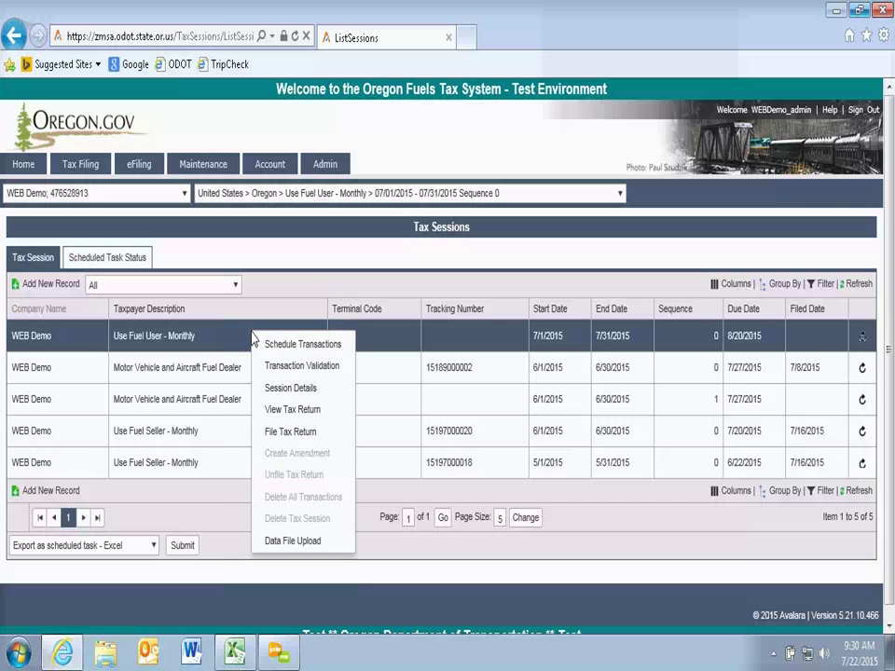
- Start a Data File Upload for the July session and browse the Desktop for a file
{"action": "left_click", "coordinate": [284, 542]}
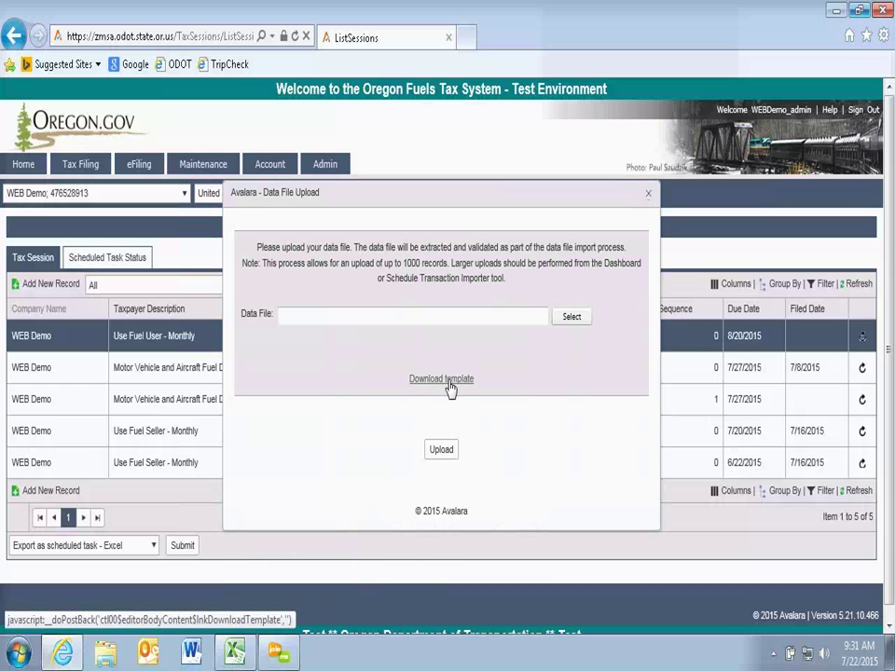
{"action": "left_click", "coordinate": [572, 318]}
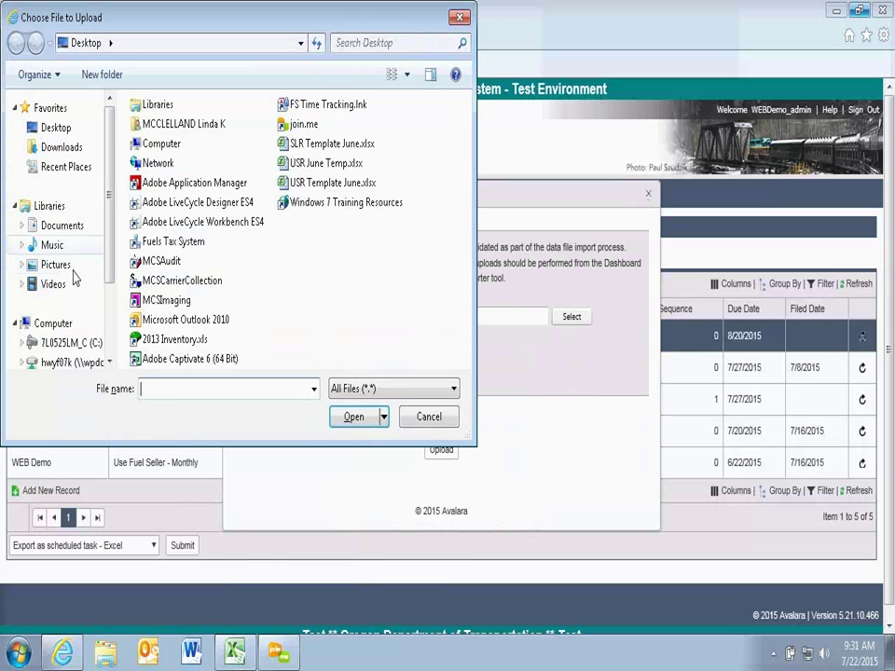
- Cancel the file chooser without picking a file to upload
{"action": "scroll", "coordinate": [113, 252], "scroll_direction": "down", "scroll_amount": 1}
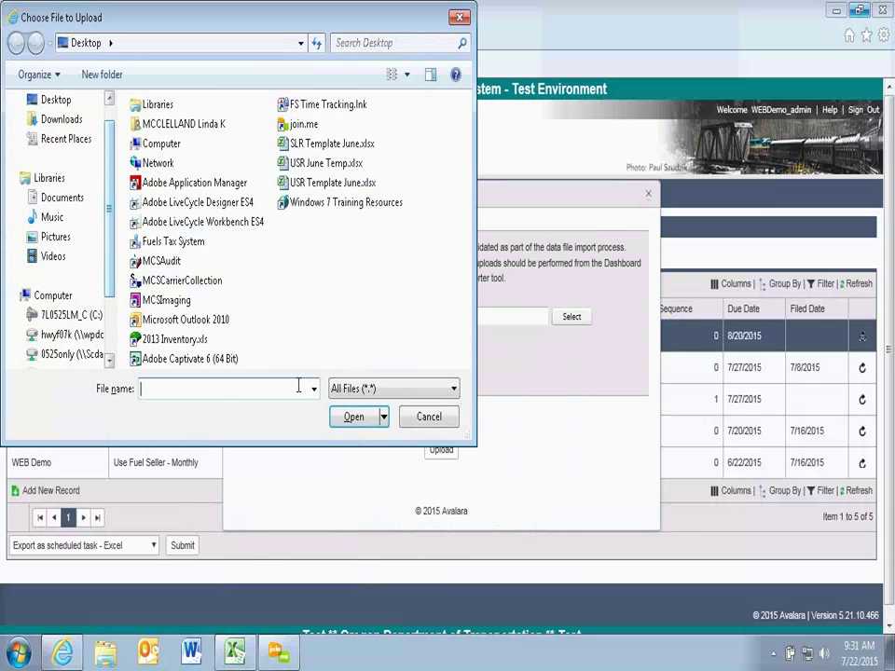
{"action": "left_click", "coordinate": [429, 416]}
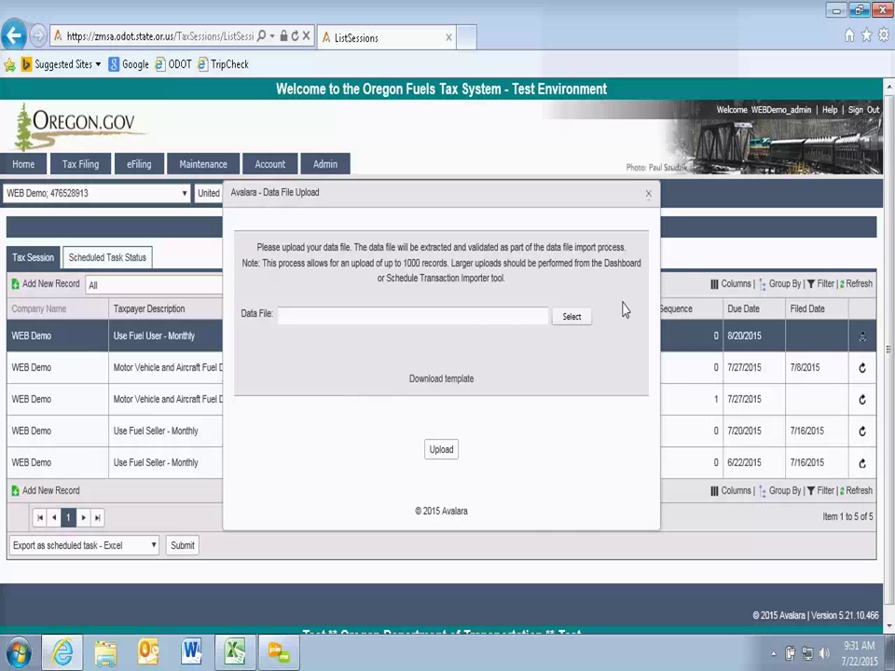
- Close the upload dialog and open the session's Schedule Transactions, selecting Schedule A: Vehicle Consumption Record
{"action": "left_click", "coordinate": [649, 195]}
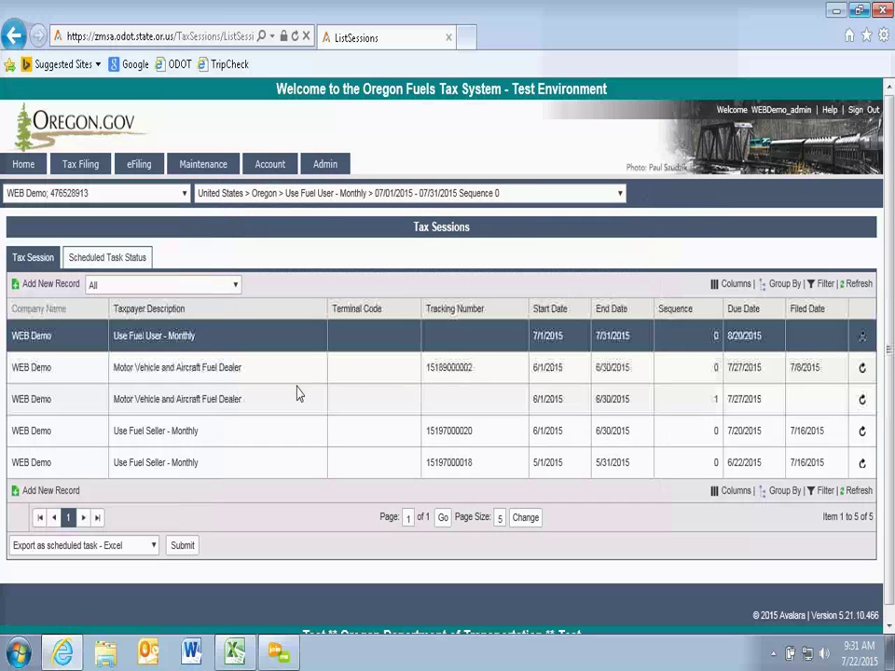
{"action": "right_click", "coordinate": [236, 340]}
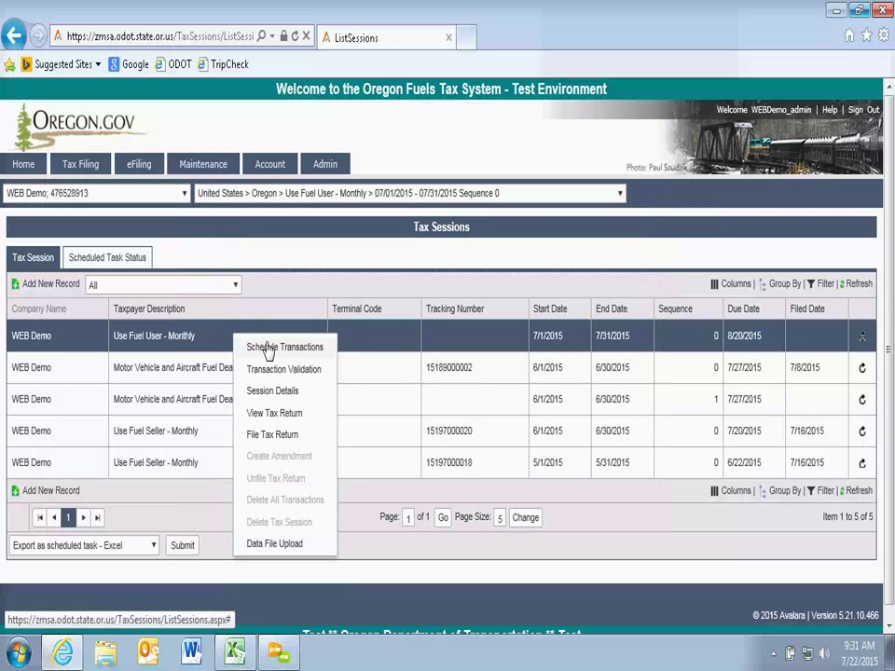
{"action": "left_click", "coordinate": [265, 347]}
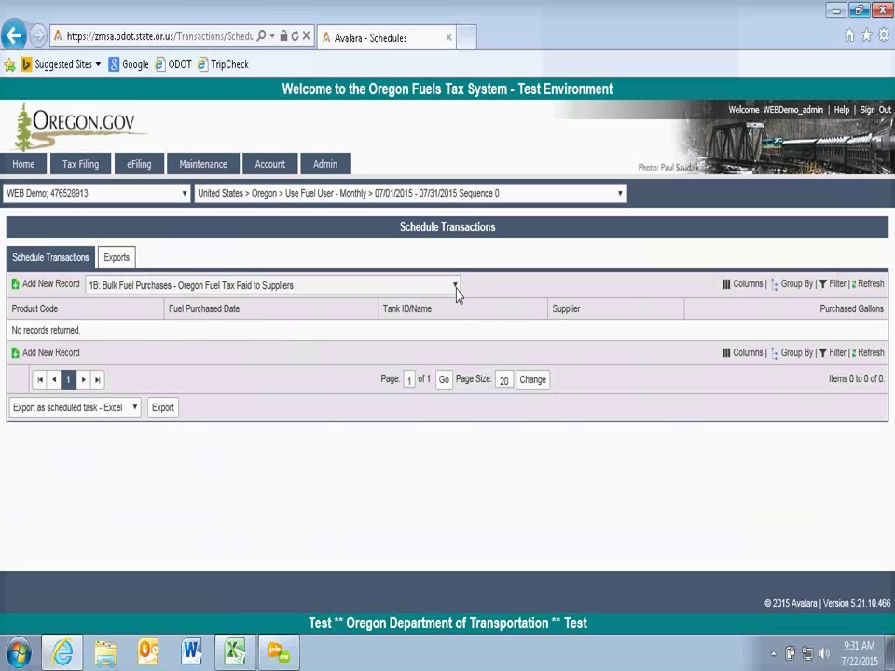
{"action": "left_click", "coordinate": [455, 287]}
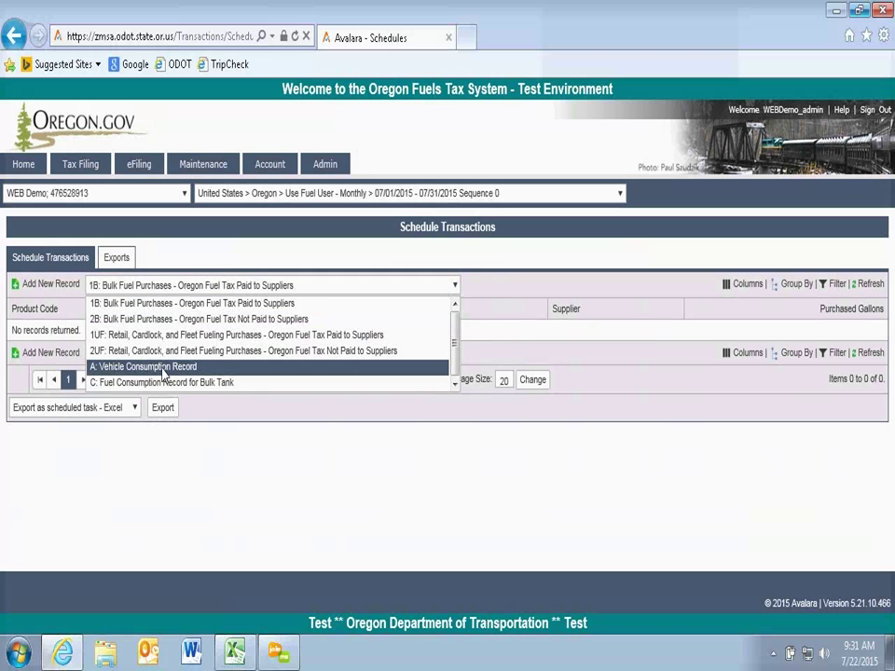
{"action": "left_click", "coordinate": [163, 368]}
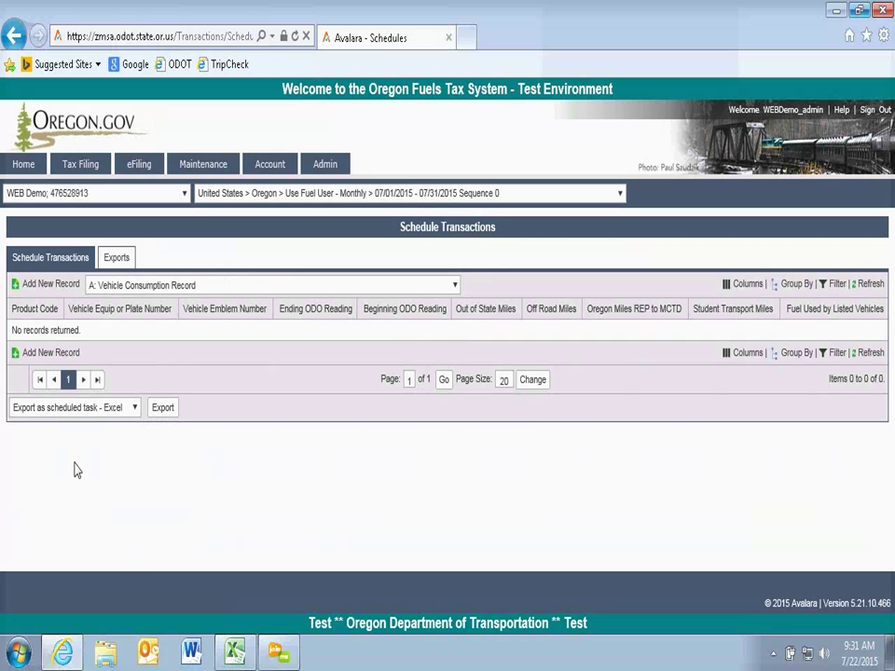
- Add a new Schedule A record with product code 170 biodiesel and the vehicle's plate number
{"action": "left_click", "coordinate": [52, 285]}
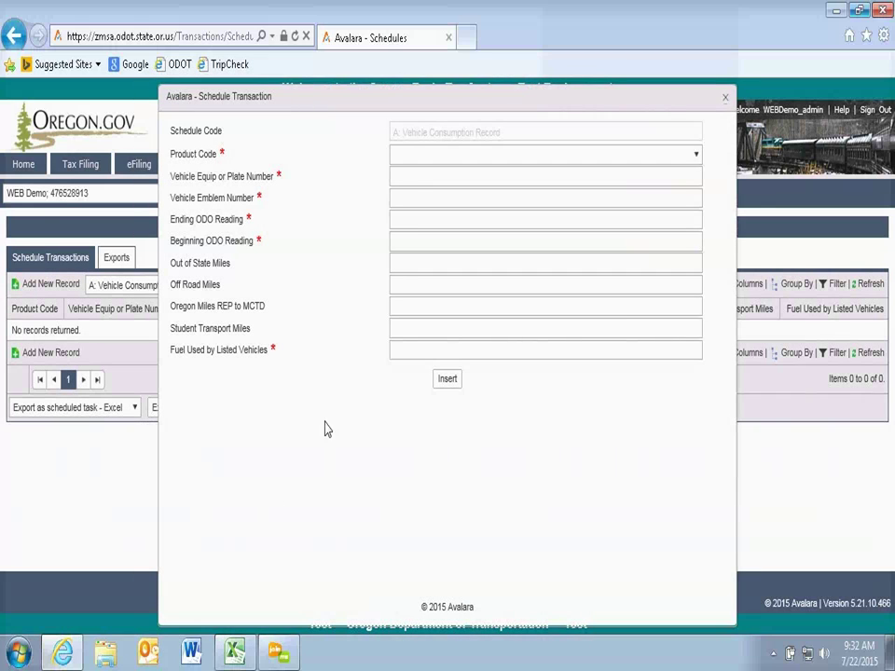
{"action": "left_click", "coordinate": [419, 154]}
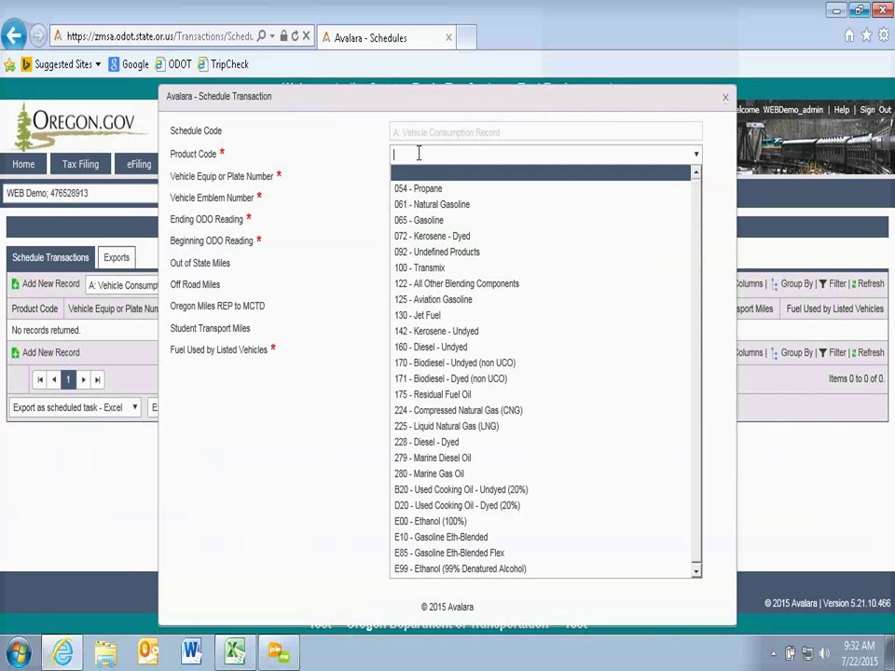
{"action": "type", "text": "170"}
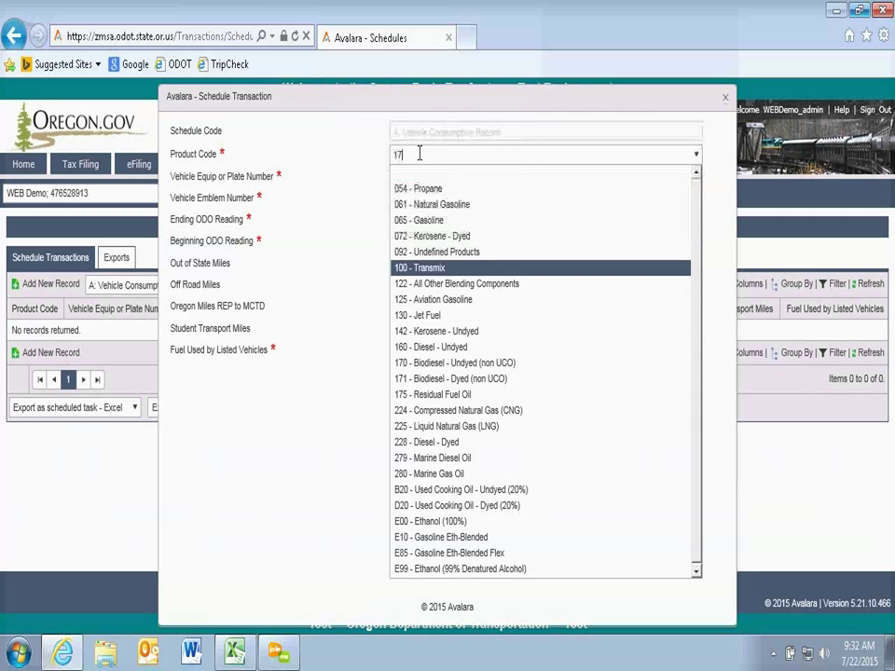
{"action": "key", "text": "Tab"}
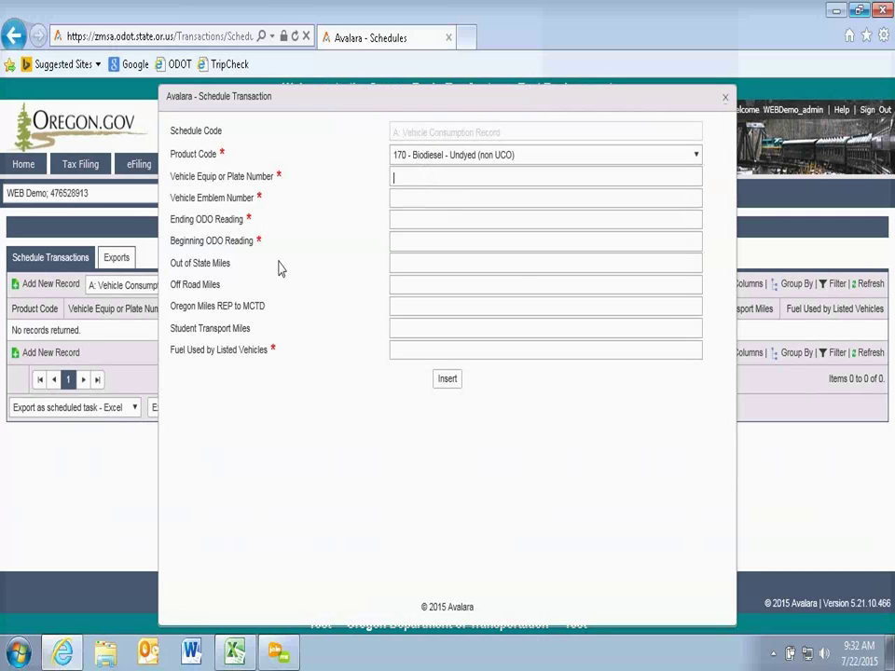
{"action": "type", "text": "XVT443"}
- Enter emblem 2015-1234, odometer 122,678 to 123,456 and 25 gallons used, then insert the record
{"action": "left_click", "coordinate": [419, 198]}
{"action": "type", "text": "2015-123"}
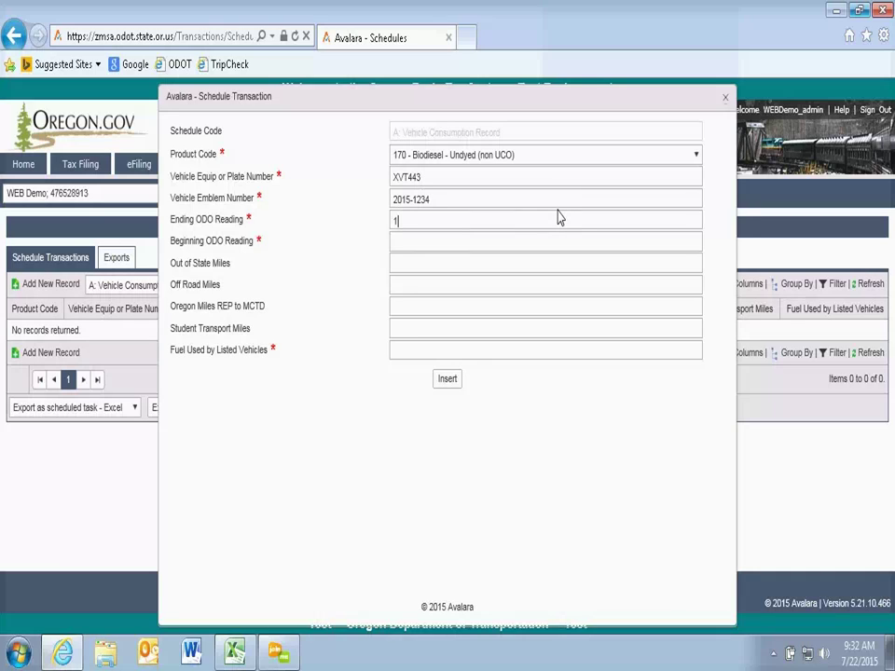
{"action": "type", "text": "456"}
{"action": "left_click", "coordinate": [418, 240]}
{"action": "left_click", "coordinate": [402, 354]}
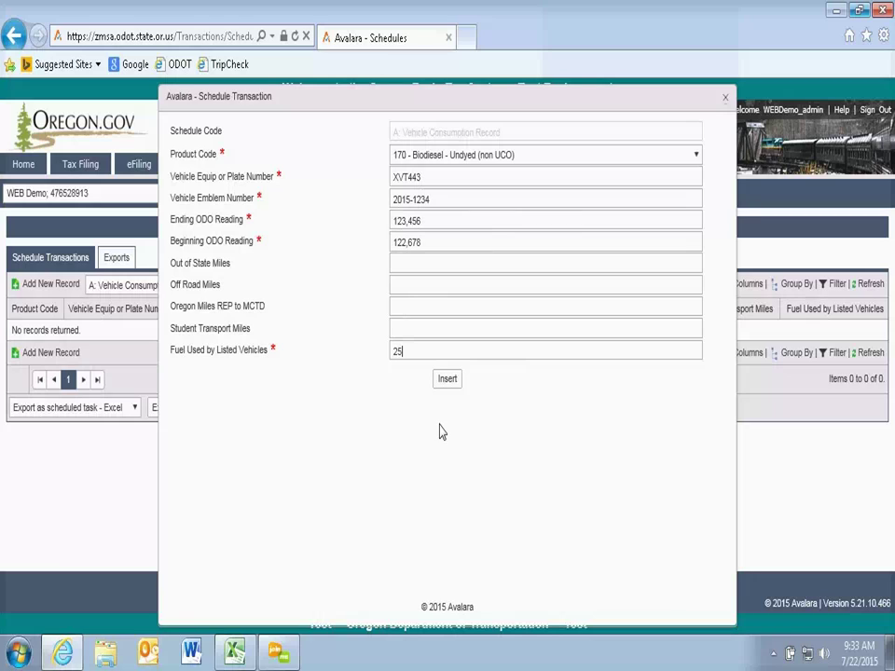
{"action": "left_click", "coordinate": [442, 384]}
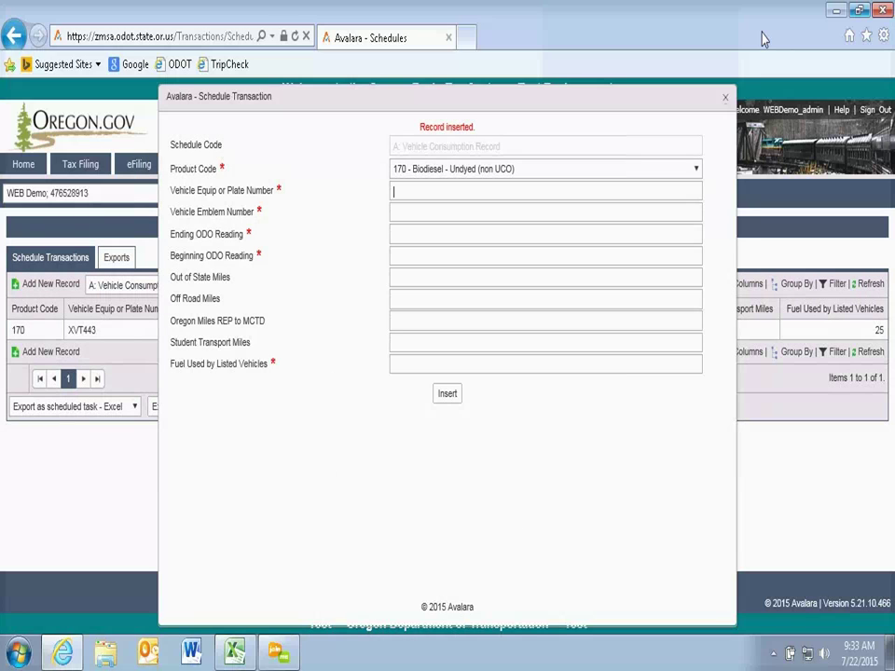
{"action": "left_click", "coordinate": [725, 98]}
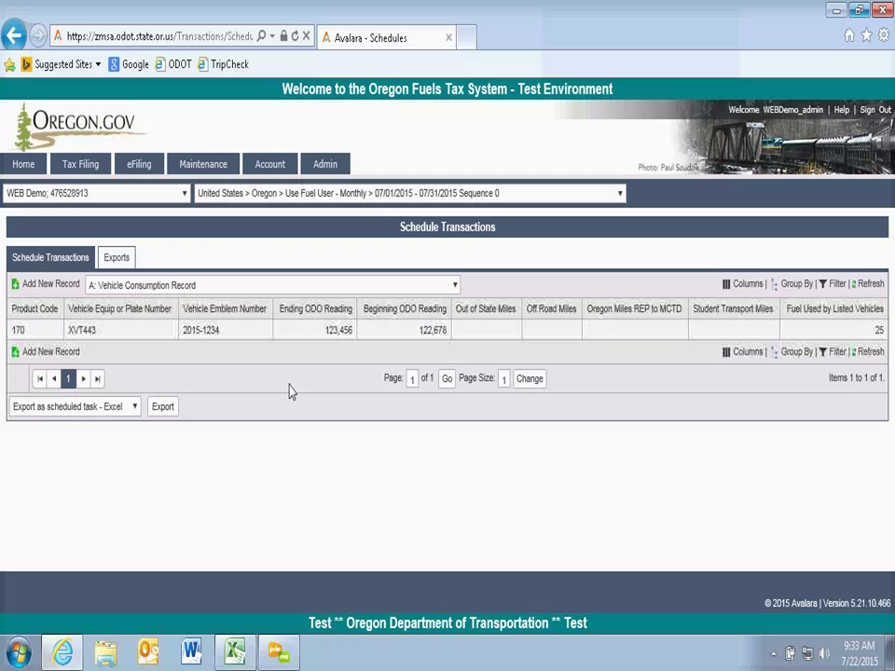
- Download OR_USEUM_20150101_Transaction_Template.xlsx from the July session's Data File Upload and open it in Excel
{"action": "mouse_move", "coordinate": [78, 166]}
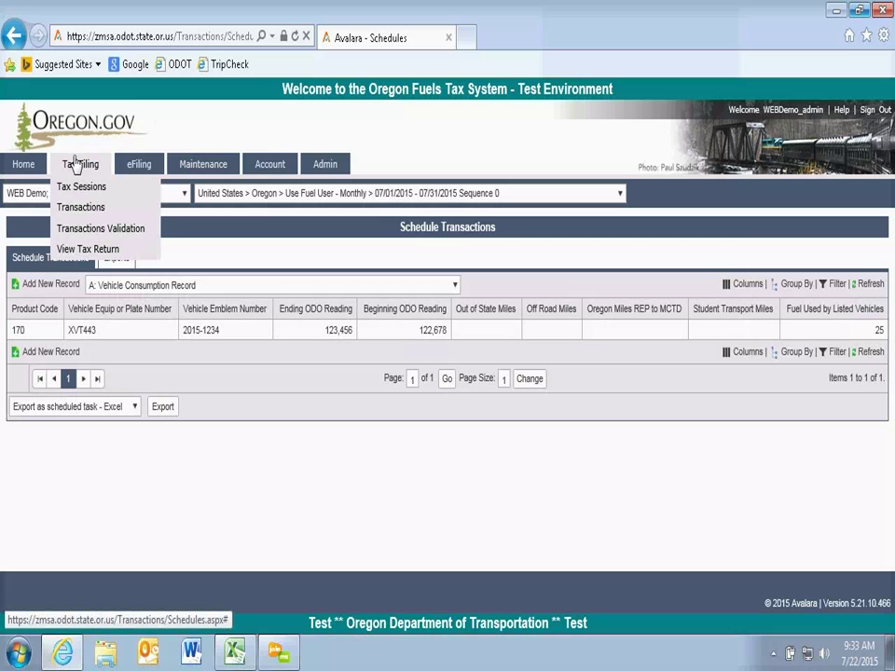
{"action": "left_click", "coordinate": [80, 196]}
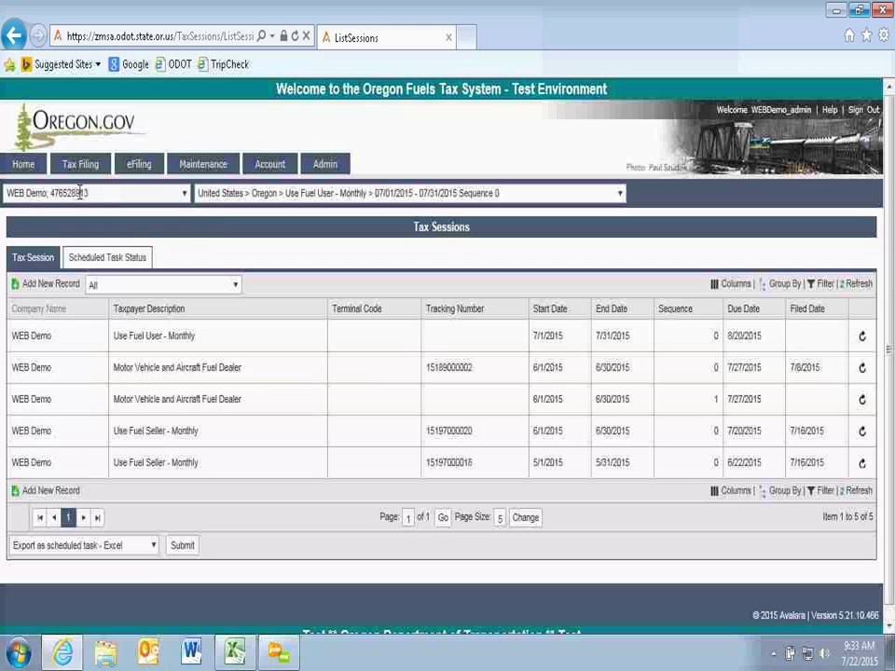
{"action": "right_click", "coordinate": [214, 337]}
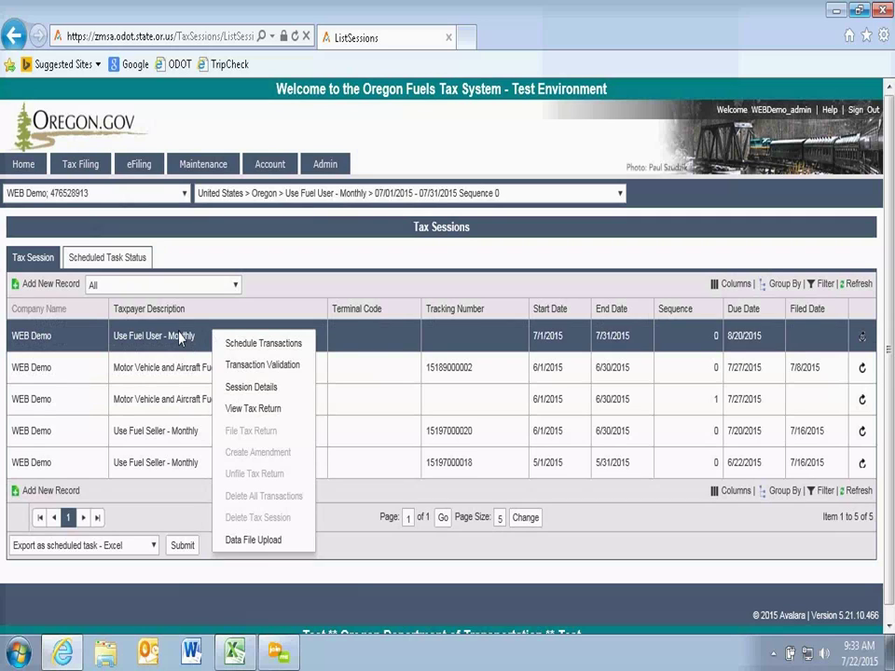
{"action": "left_click", "coordinate": [252, 539]}
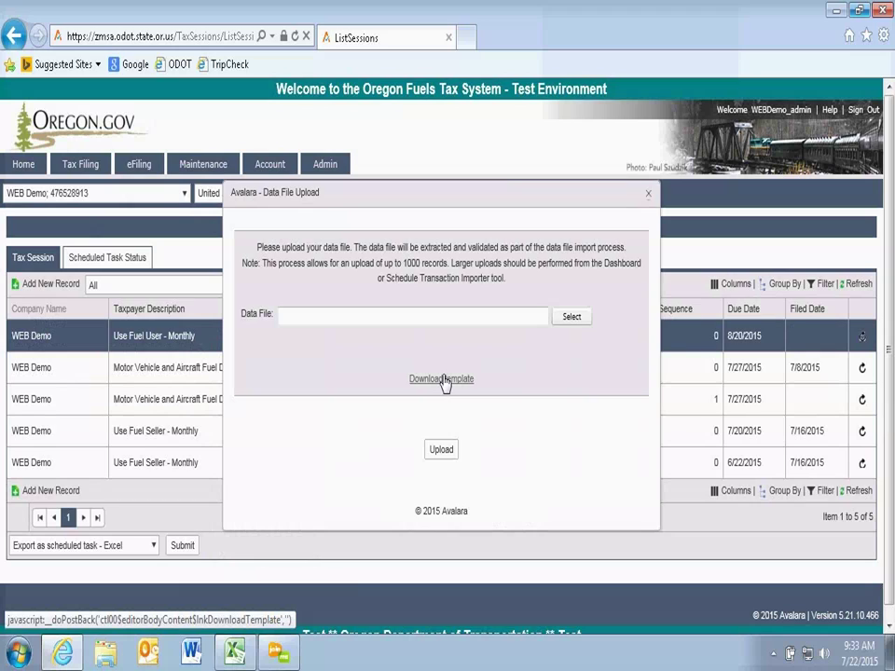
{"action": "left_click", "coordinate": [444, 380]}
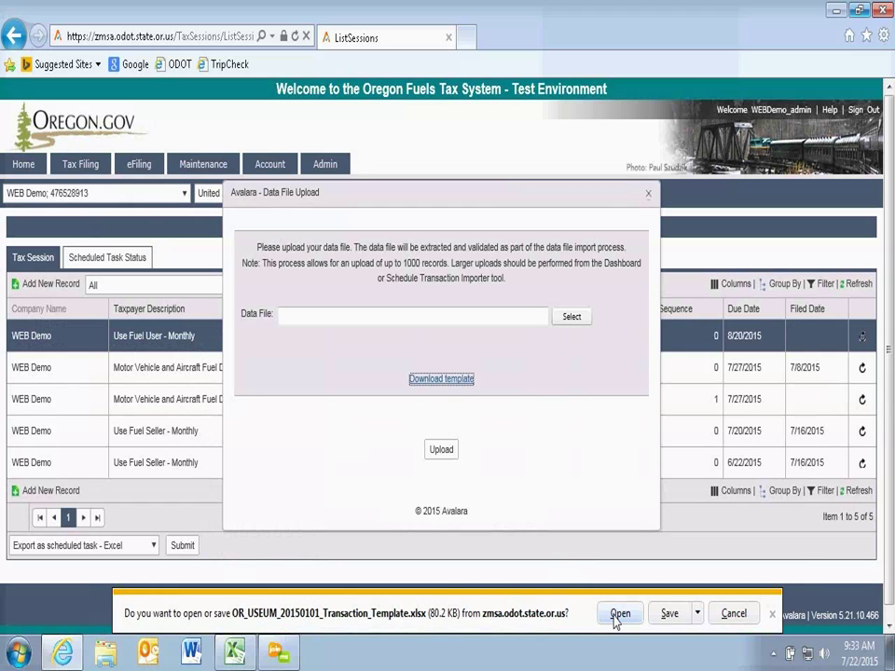
{"action": "left_click", "coordinate": [615, 617]}
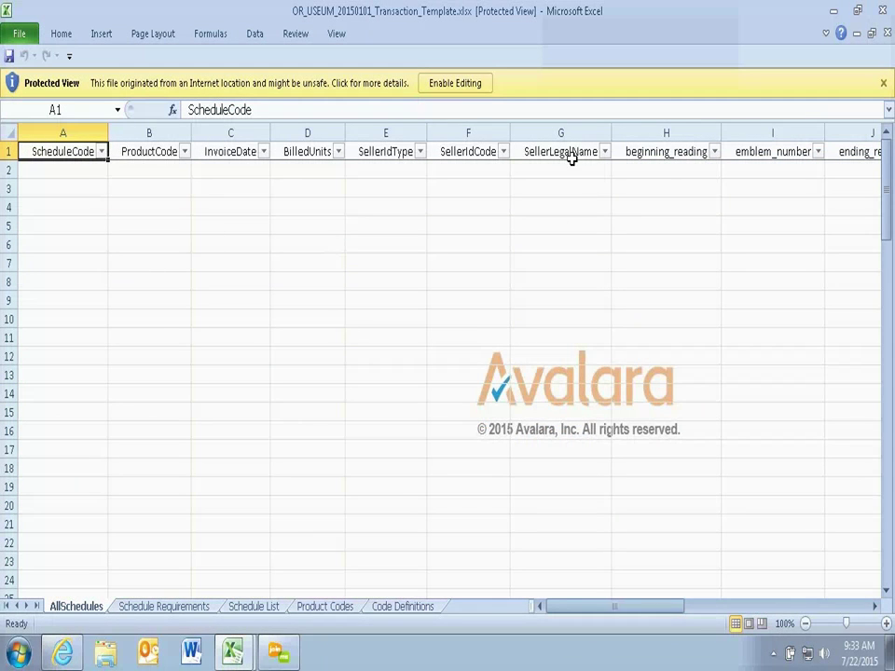
- Enable editing on the template and inspect the empty ScheduleCode entry rows
{"action": "left_click", "coordinate": [454, 86]}
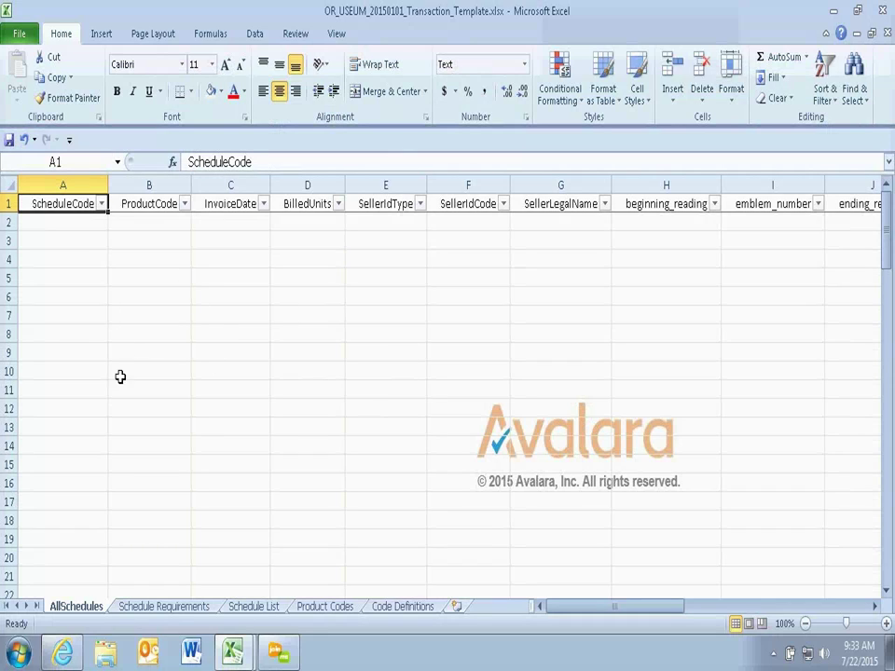
{"action": "left_click", "coordinate": [67, 221]}
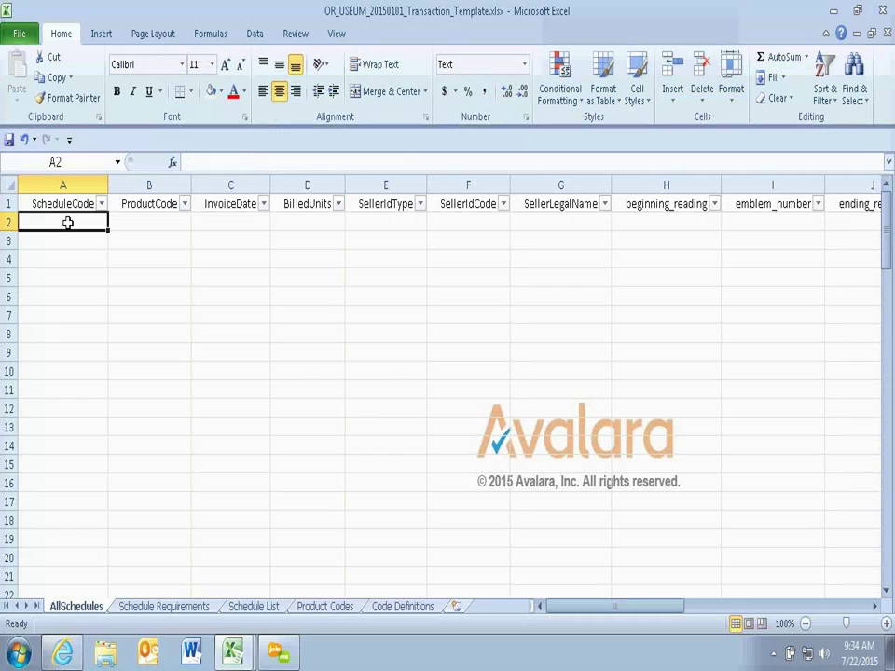
{"action": "left_click", "coordinate": [67, 240]}
{"action": "left_click", "coordinate": [66, 261]}
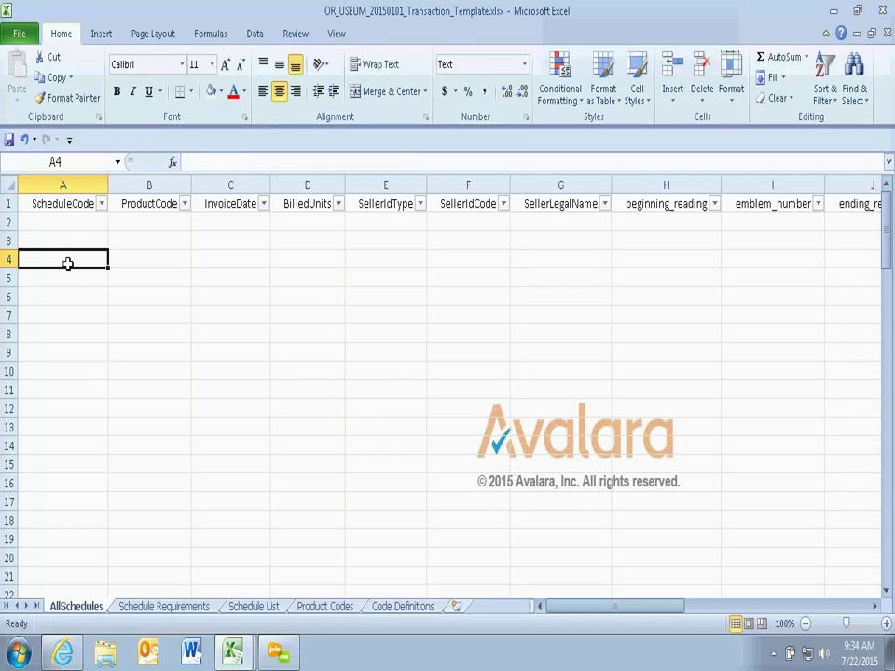
{"action": "left_click", "coordinate": [61, 294]}
{"action": "left_click", "coordinate": [76, 226]}
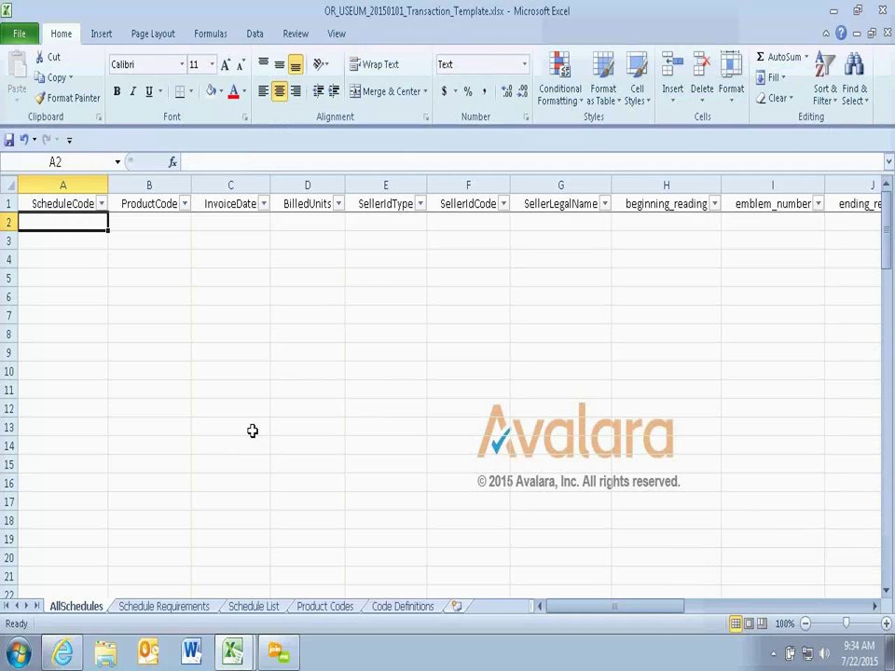
- Inspect the BilledUnits, SellerIdType, SellerIdCode and SellerLegalName entry cells in row 2
{"action": "left_click", "coordinate": [303, 225]}
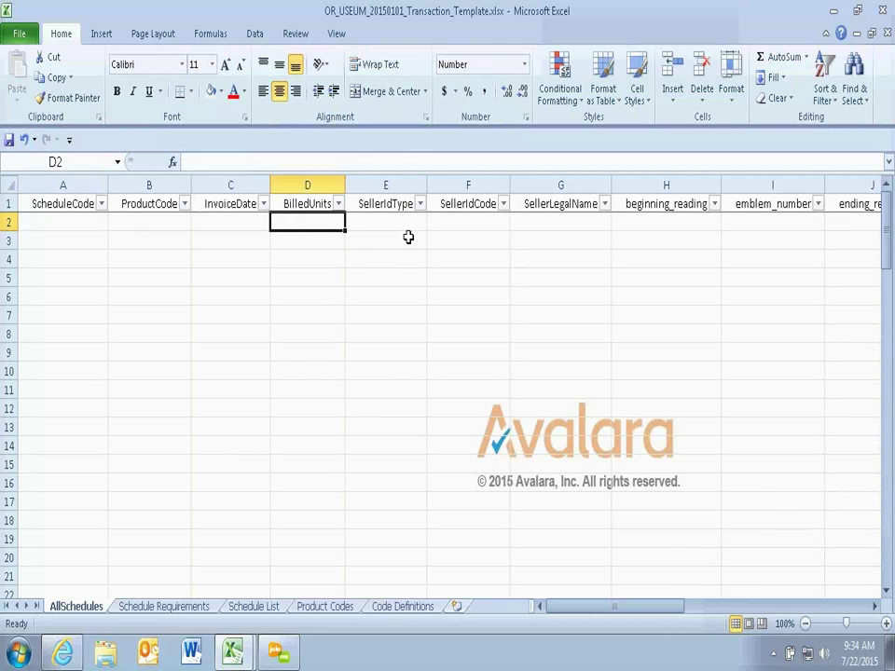
{"action": "left_click", "coordinate": [372, 221]}
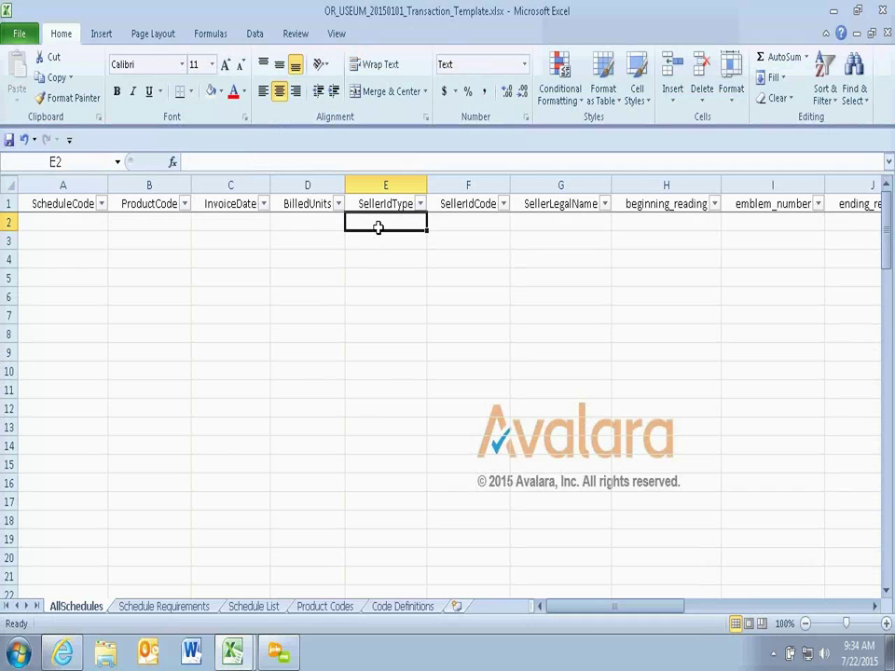
{"action": "left_click", "coordinate": [483, 229]}
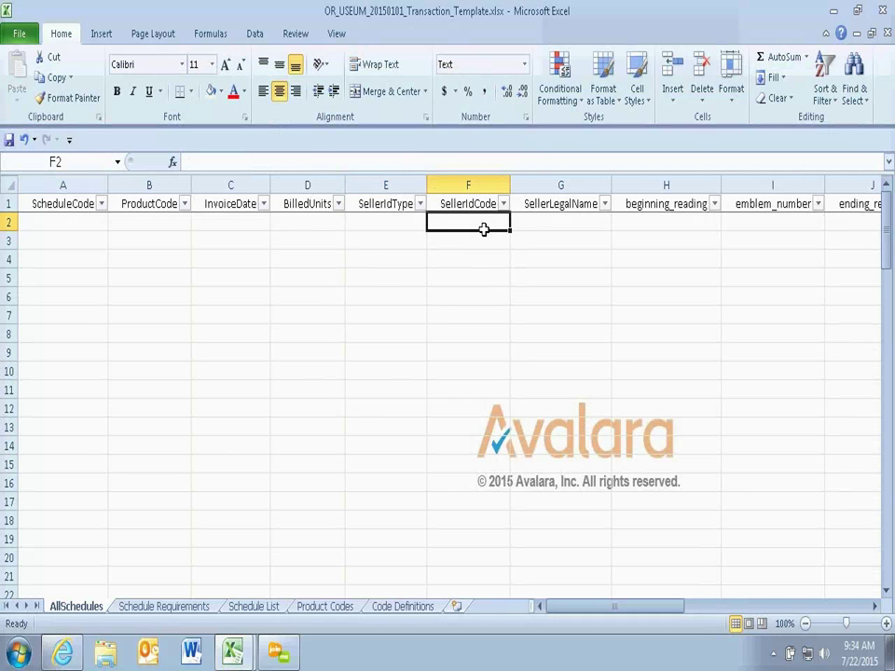
{"action": "left_click", "coordinate": [567, 220]}
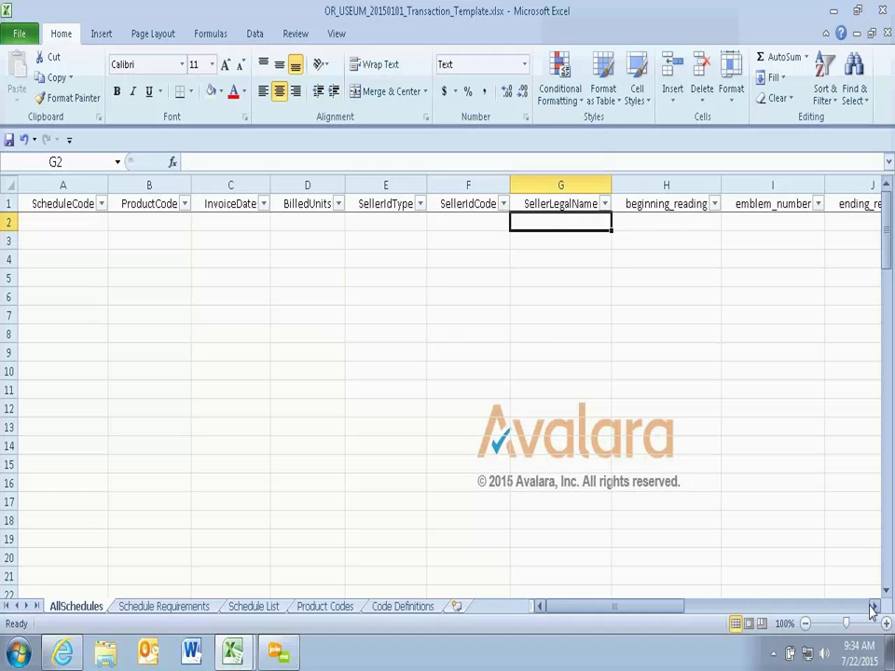
- Inspect the beginning_reading, emblem_number, ending_reading and miles_off_road/on_road/other/out_of_state entry cells
{"action": "scroll", "coordinate": [873, 609], "scroll_direction": "right", "scroll_amount": 6}
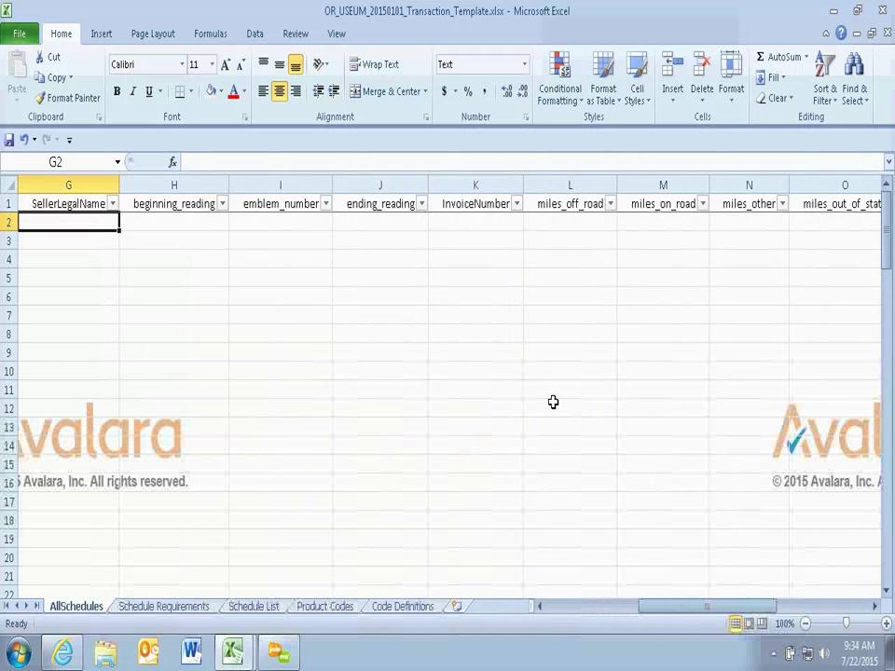
{"action": "left_click", "coordinate": [182, 233]}
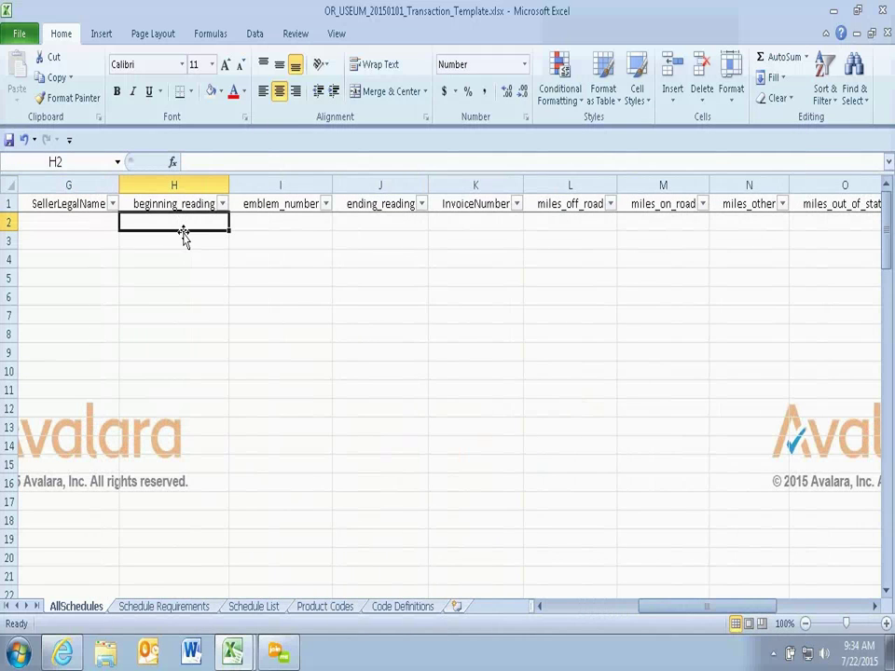
{"action": "left_click", "coordinate": [278, 272]}
{"action": "left_click", "coordinate": [380, 256]}
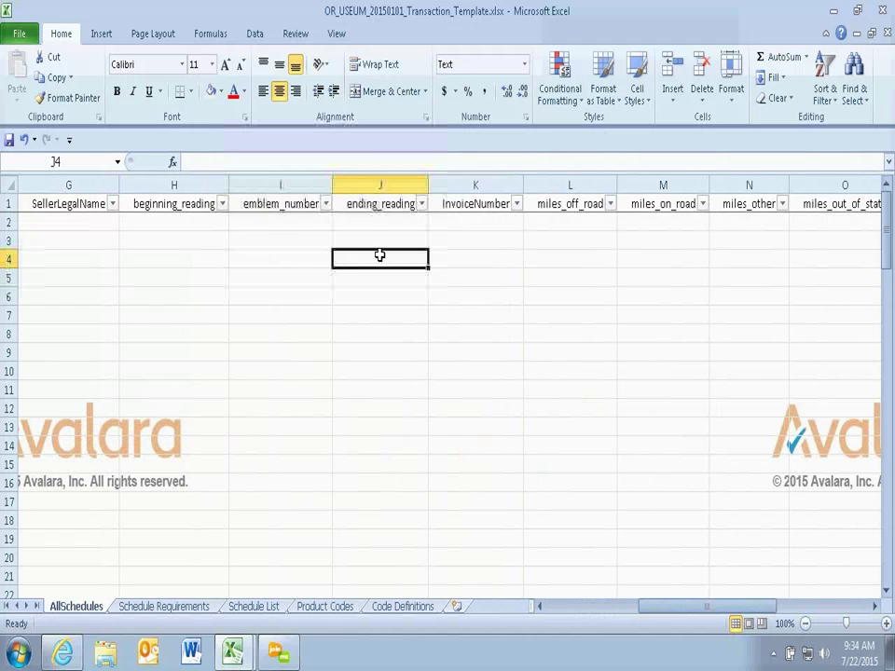
{"action": "left_click", "coordinate": [606, 260]}
{"action": "left_click", "coordinate": [652, 259]}
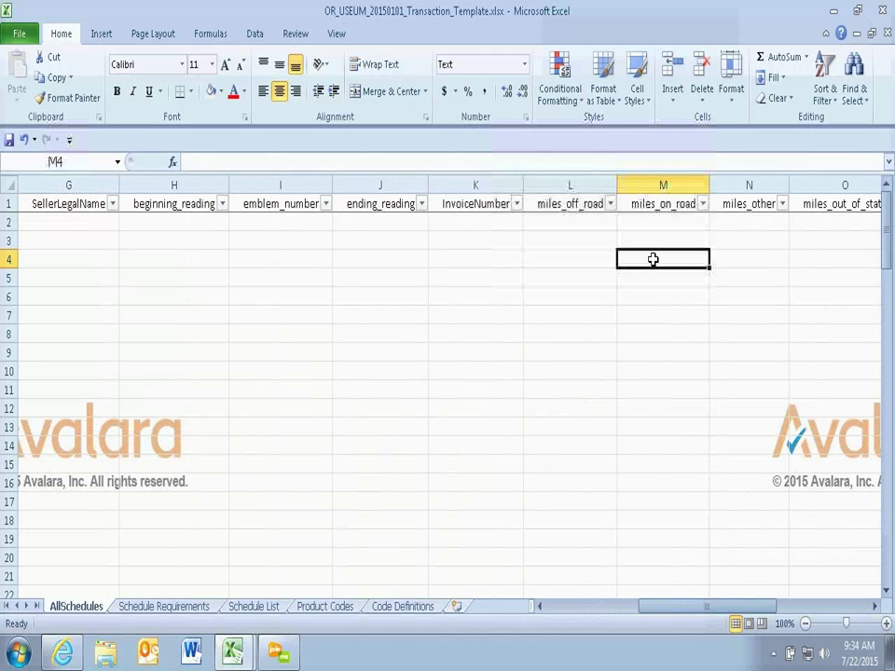
{"action": "left_click", "coordinate": [752, 262]}
{"action": "left_click", "coordinate": [819, 262]}
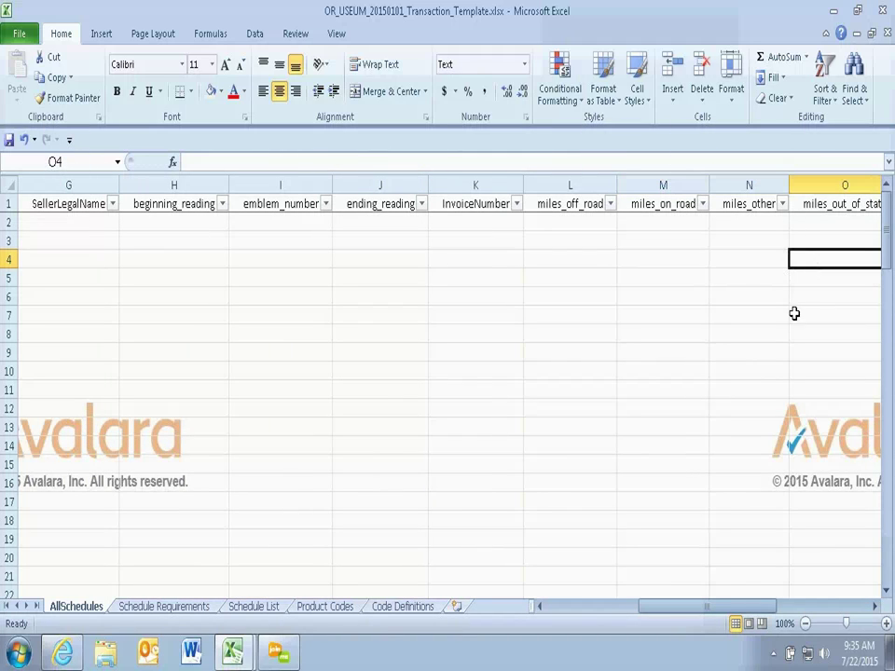
- Check the tank_number, tank_reading and vehicle_type cells, then go to the Schedule Requirements sheet
{"action": "left_click", "coordinate": [878, 606]}
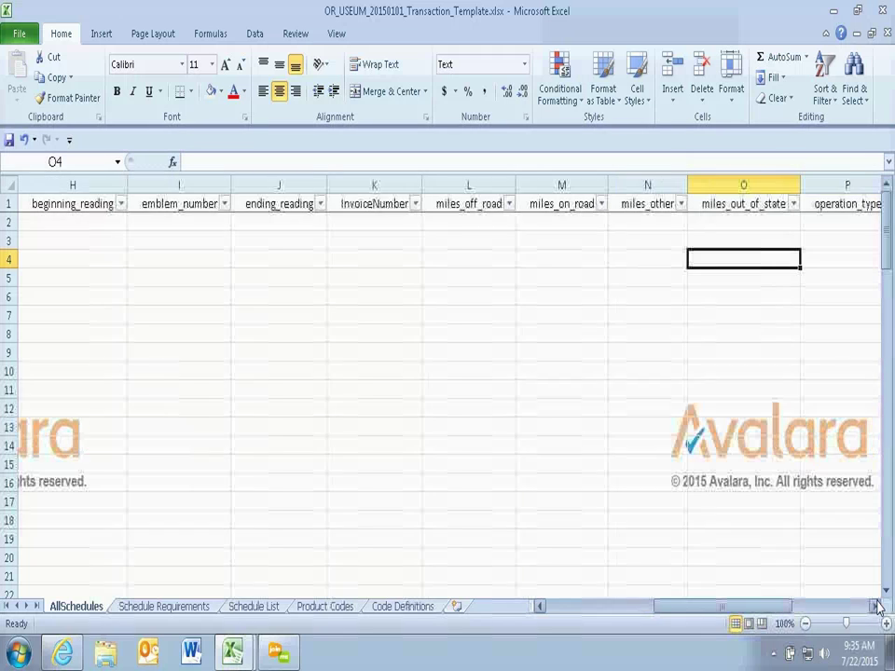
{"action": "left_click", "coordinate": [878, 606]}
{"action": "left_click", "coordinate": [878, 606]}
{"action": "left_click", "coordinate": [878, 605]}
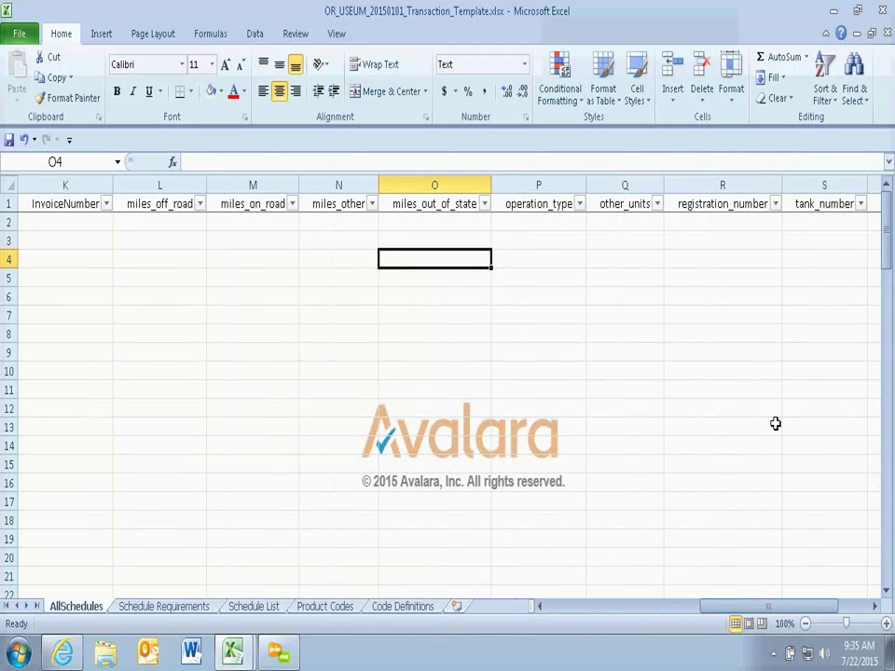
{"action": "left_click", "coordinate": [878, 606]}
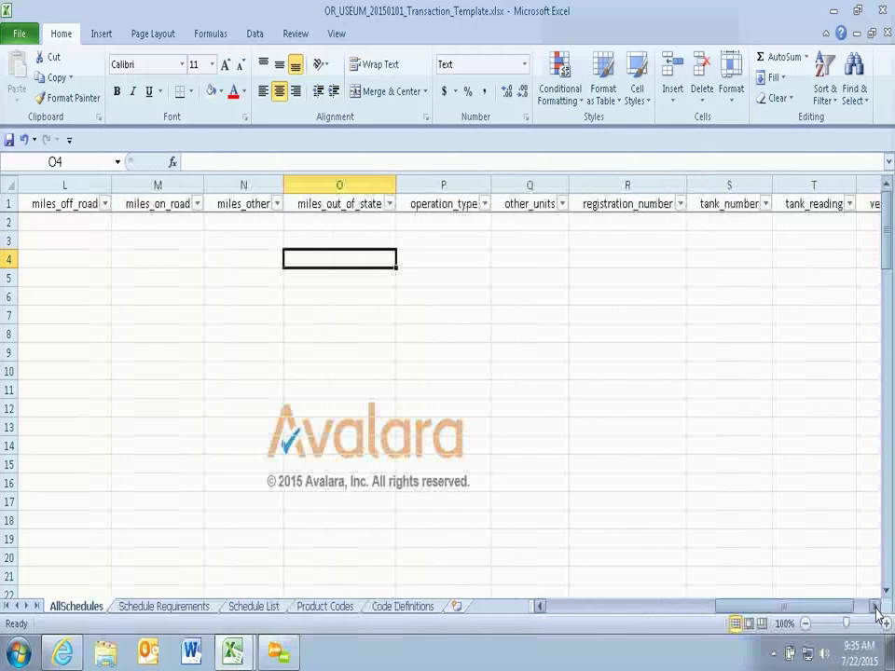
{"action": "left_click", "coordinate": [877, 606]}
{"action": "left_click", "coordinate": [878, 606]}
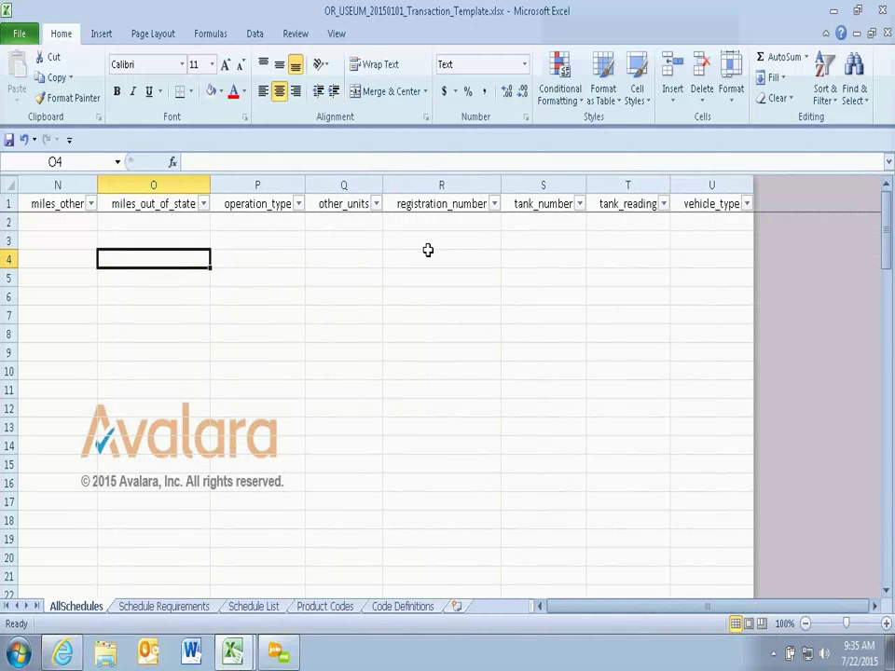
{"action": "left_click", "coordinate": [556, 260]}
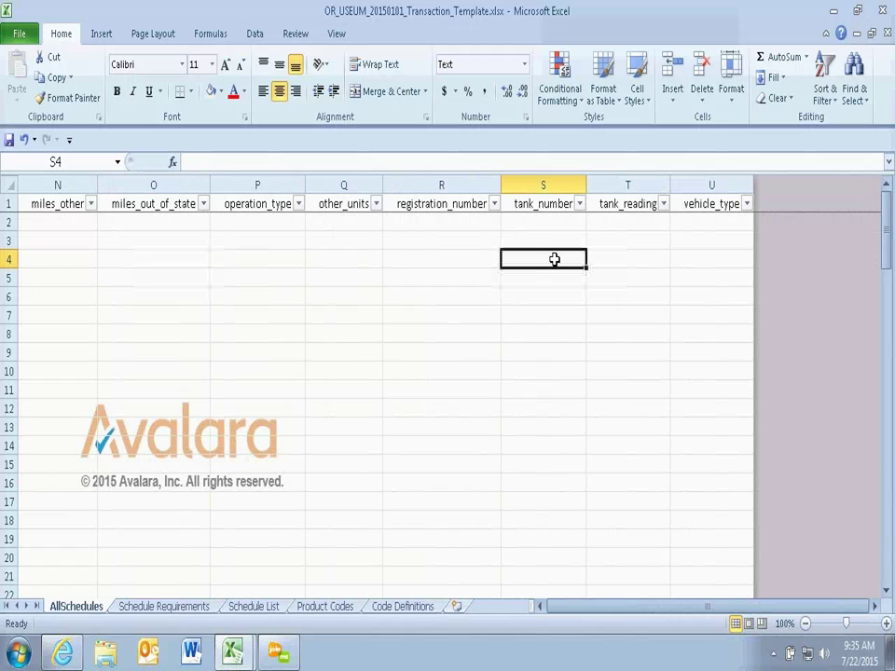
{"action": "left_click", "coordinate": [623, 260]}
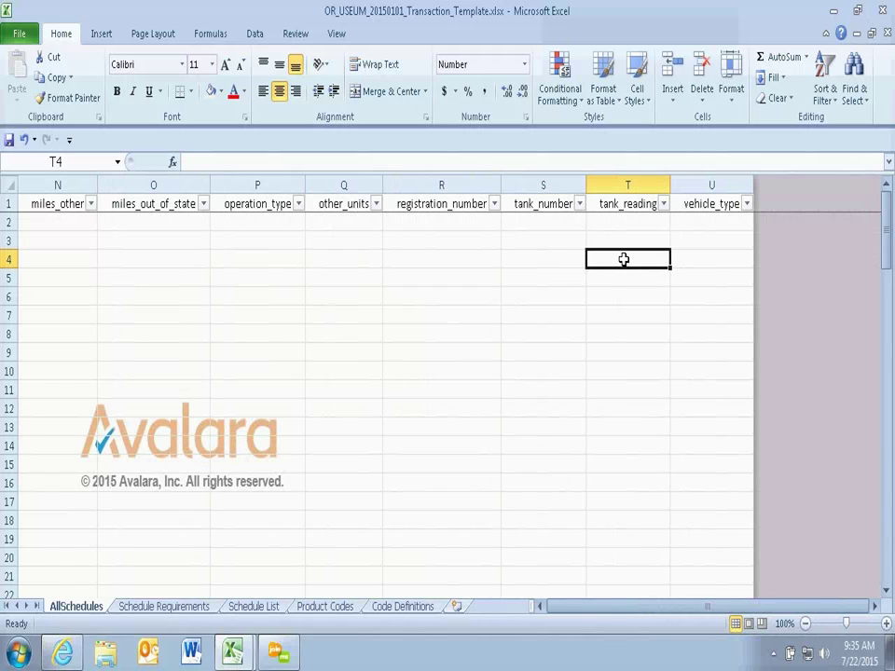
{"action": "left_click", "coordinate": [693, 258]}
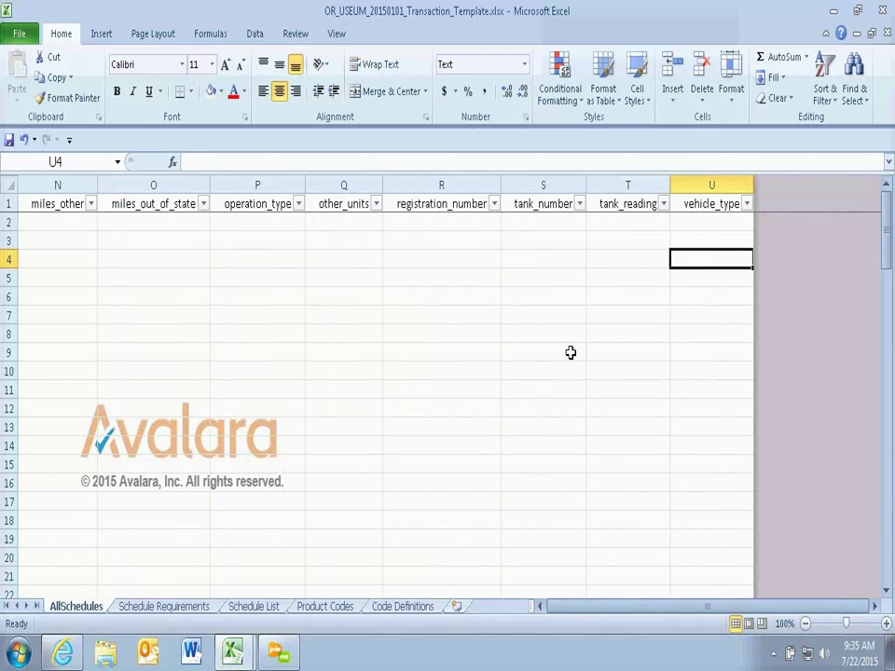
{"action": "left_click", "coordinate": [538, 607]}
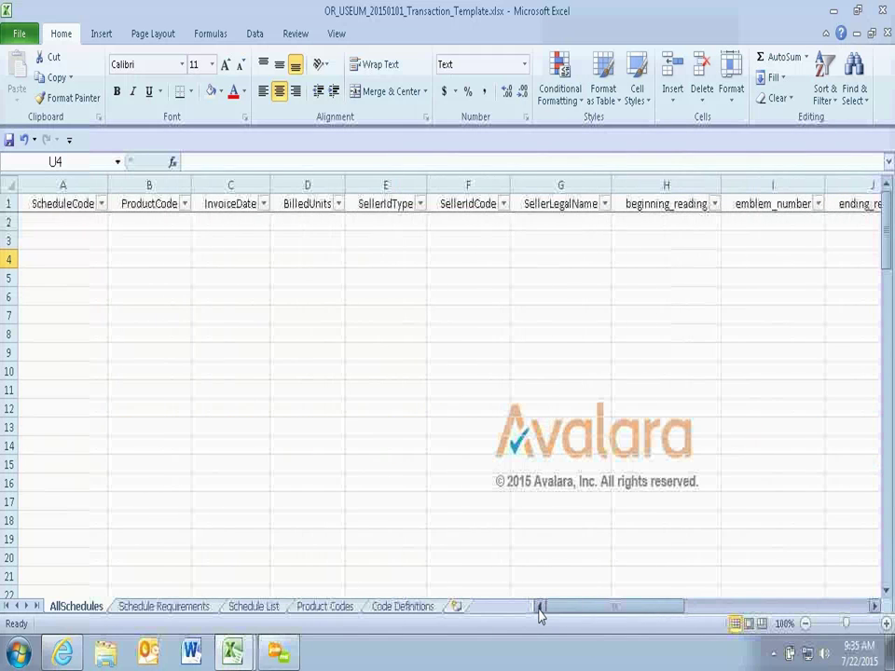
{"action": "left_click", "coordinate": [134, 608]}
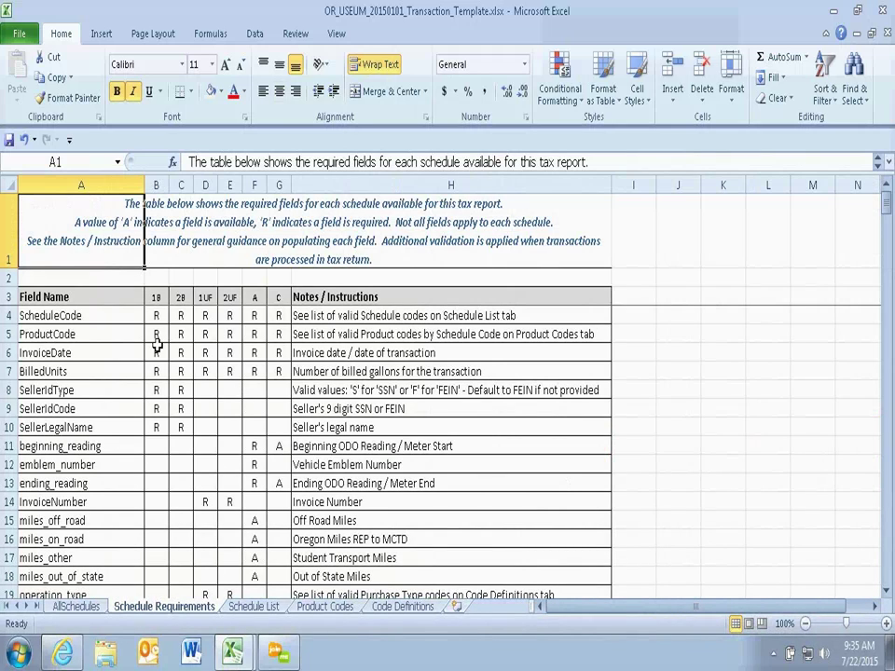
- Check whether ScheduleCode is required on the Schedule Requirements sheet
{"action": "left_click", "coordinate": [158, 316]}
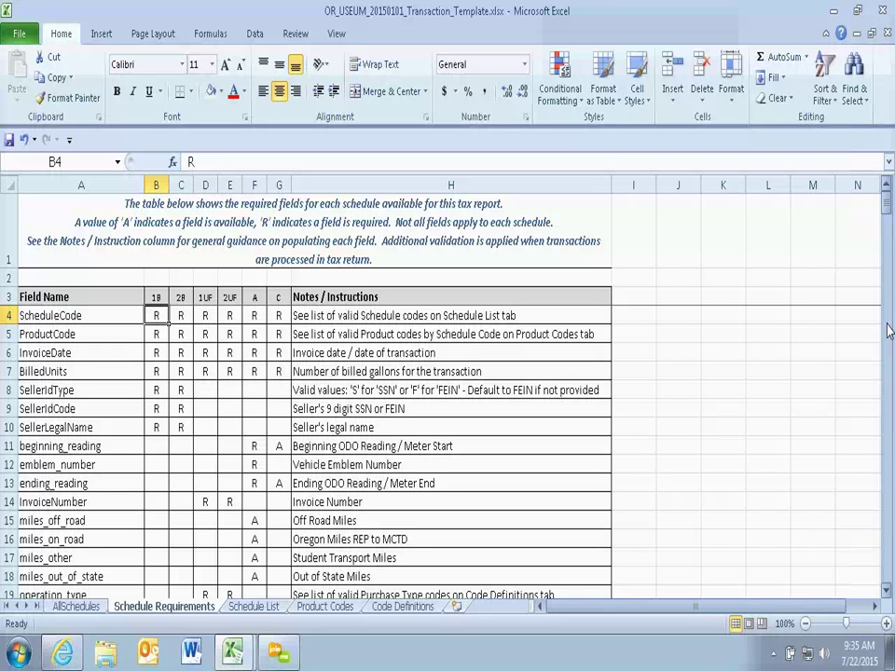
{"action": "left_click_drag", "start_coordinate": [889, 210], "coordinate": [889, 210]}
{"action": "mouse_move", "coordinate": [888, 210]}
{"action": "left_mouse_down"}
{"action": "mouse_move", "coordinate": [888, 227]}
{"action": "mouse_move", "coordinate": [889, 210]}
{"action": "left_mouse_up"}
- Browse the Schedule List, Product Codes and Code Definitions sheets, then return to AllSchedules
{"action": "left_click", "coordinate": [258, 606]}
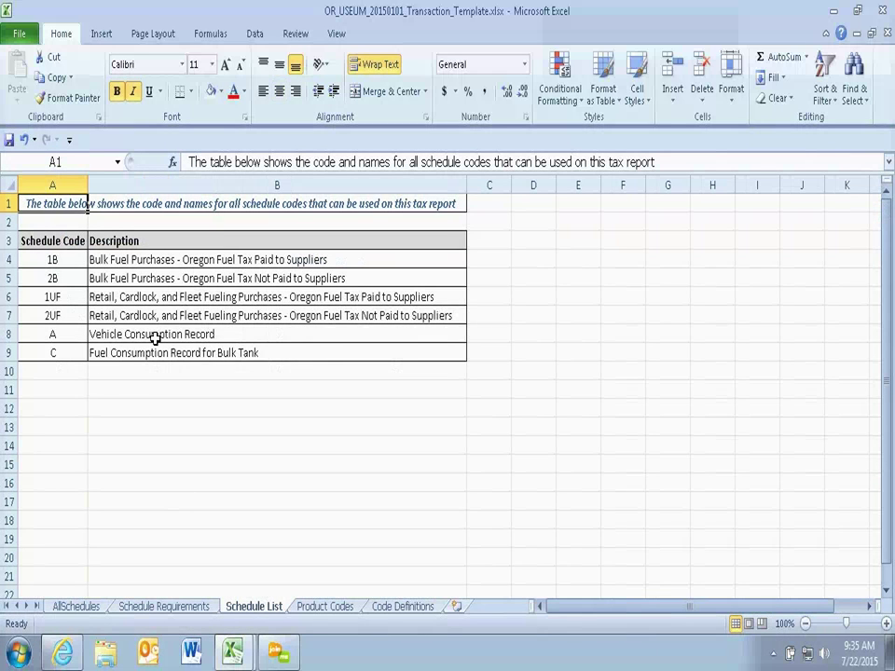
{"action": "left_click", "coordinate": [343, 608]}
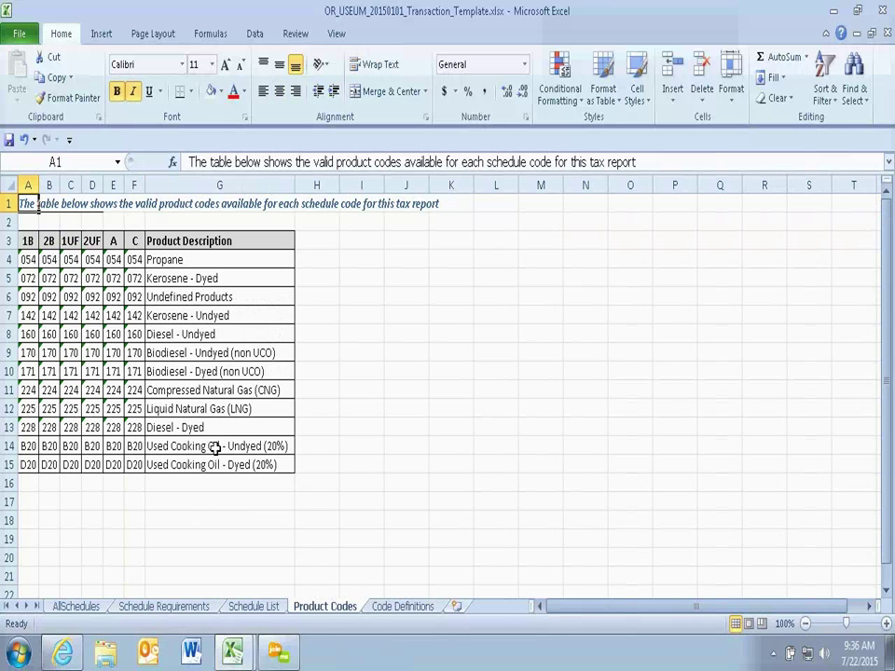
{"action": "left_click", "coordinate": [392, 607]}
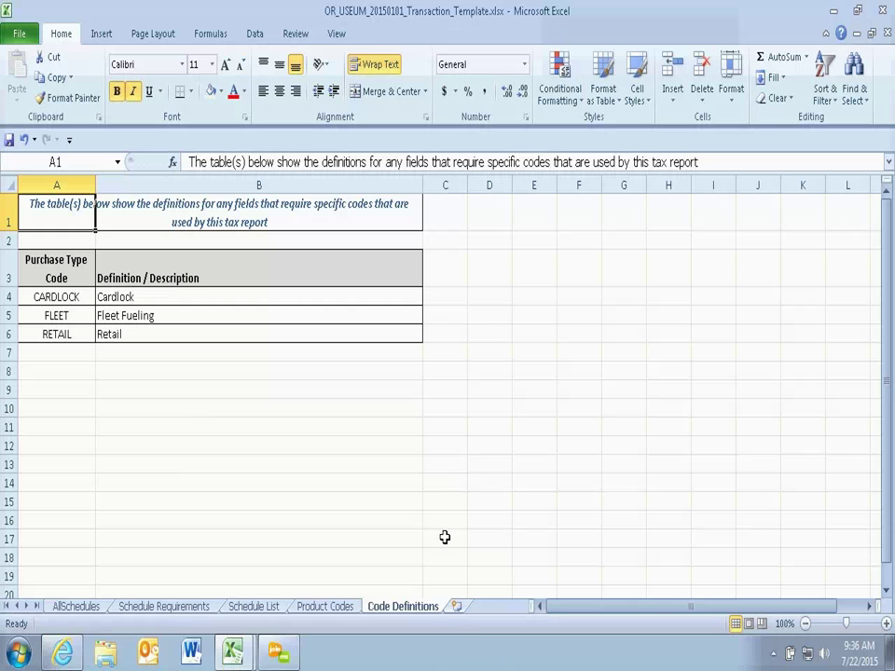
{"action": "left_click", "coordinate": [79, 608]}
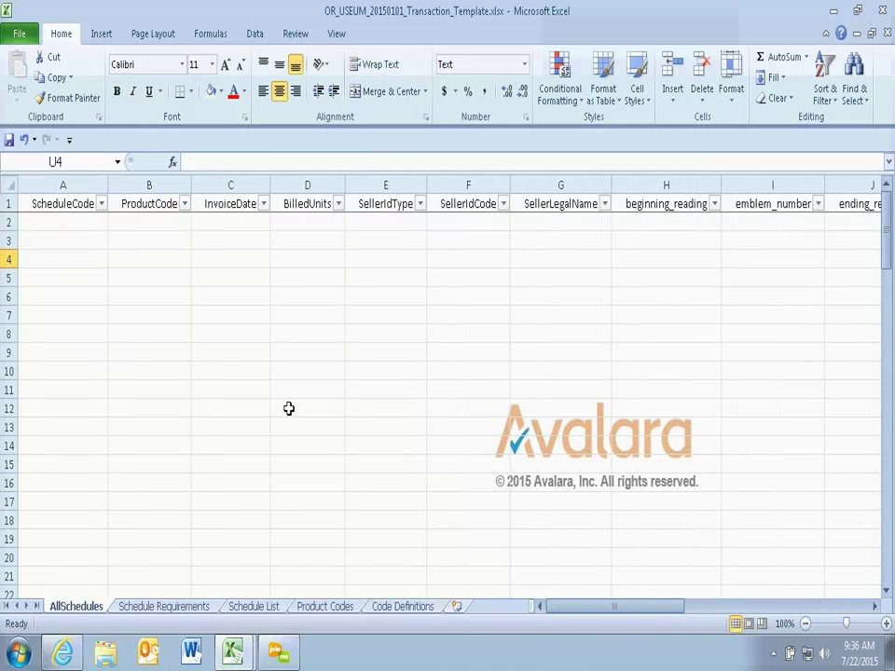
- Save OR_USEUM_20150101_Transaction_Template.xlsx to the Desktop with Save As, then minimize Excel
{"action": "left_click", "coordinate": [13, 33]}
{"action": "left_click", "coordinate": [37, 89]}
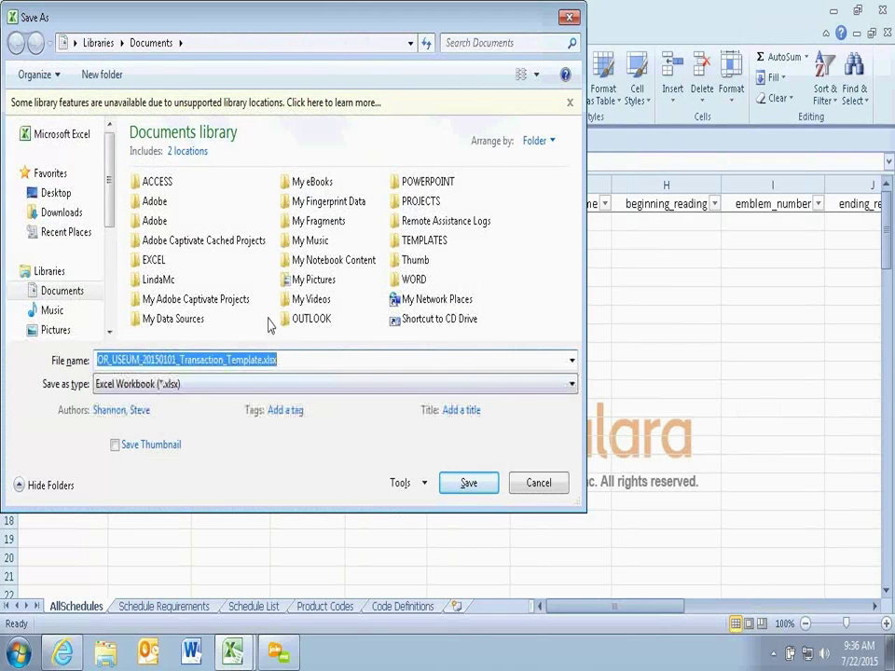
{"action": "left_click", "coordinate": [58, 193]}
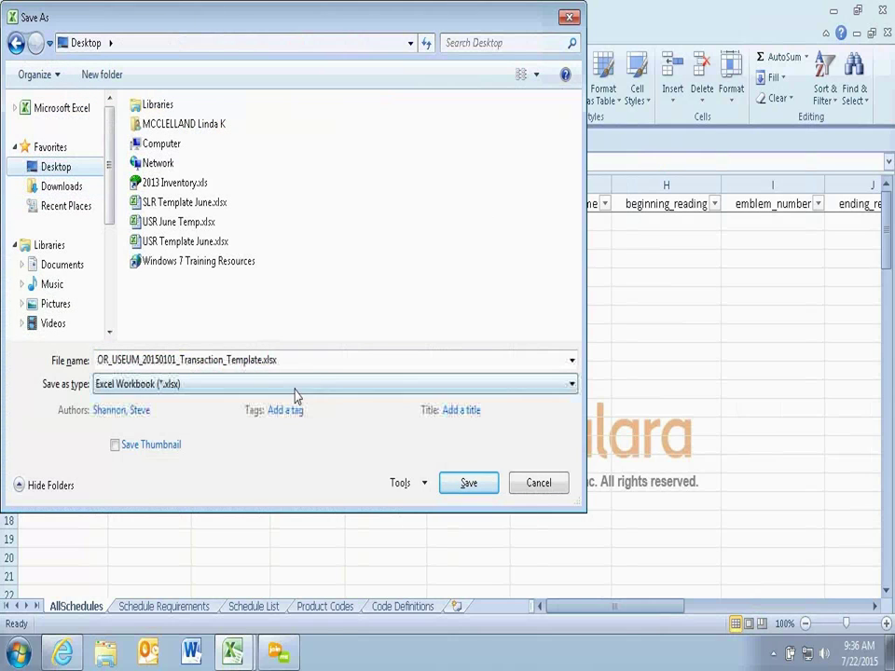
{"action": "left_click", "coordinate": [457, 481]}
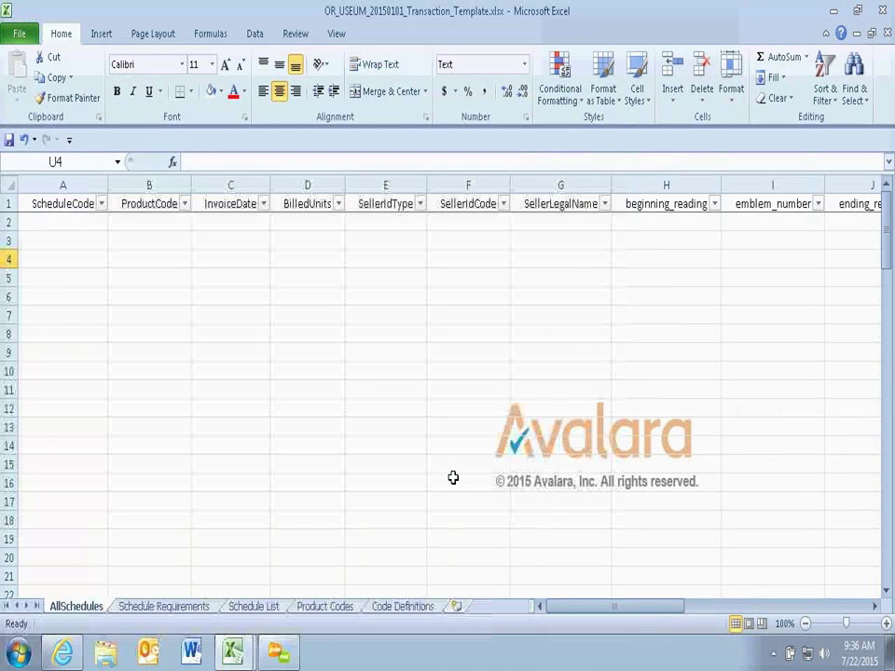
{"action": "left_click", "coordinate": [832, 10]}
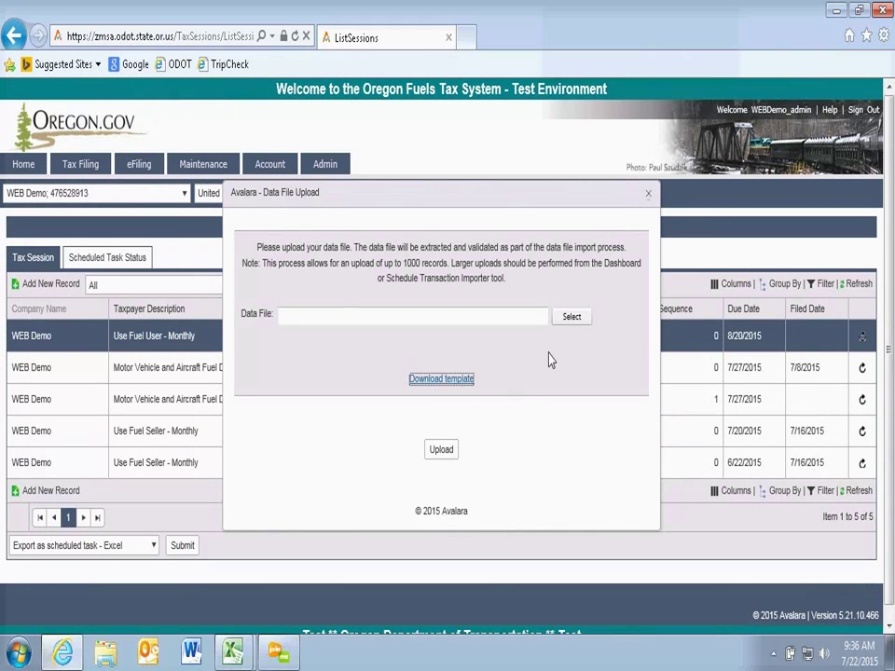
- Select and upload OR_USEUM_20150101_Transaction_Template.xlsx, then close the Data File Upload dialog
{"action": "left_click", "coordinate": [575, 319]}
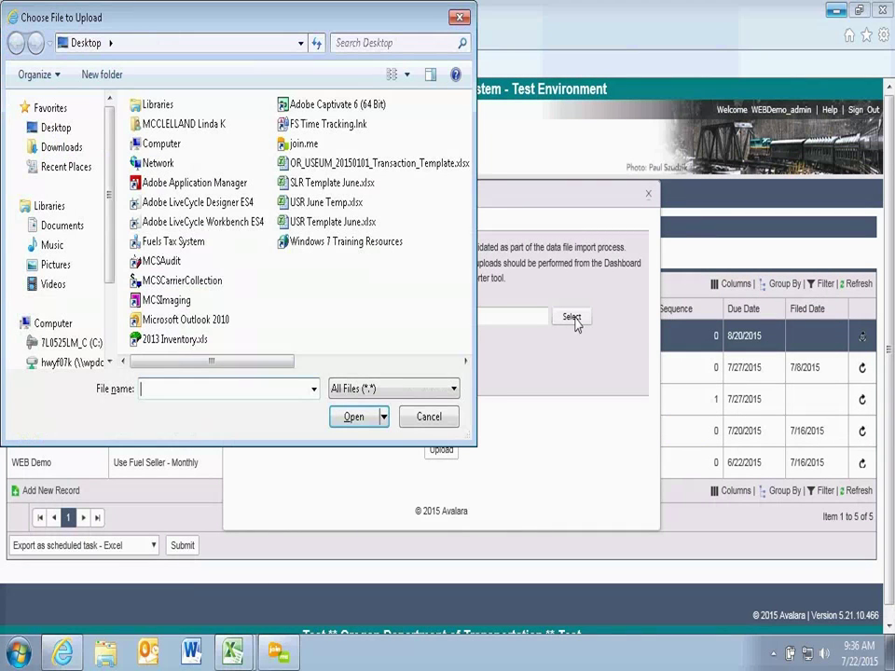
{"action": "left_click", "coordinate": [317, 163]}
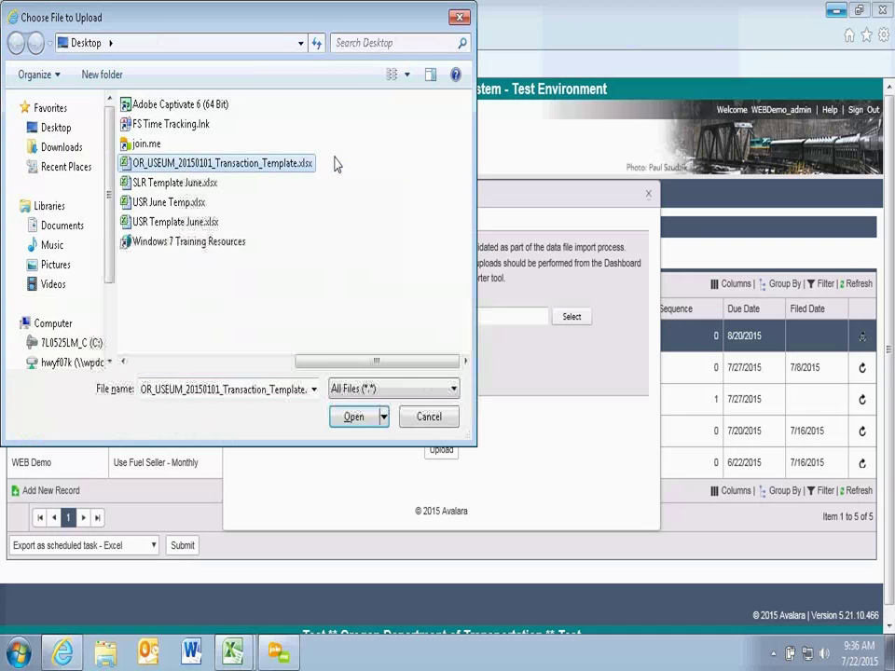
{"action": "left_click", "coordinate": [358, 417]}
{"action": "left_click", "coordinate": [440, 457]}
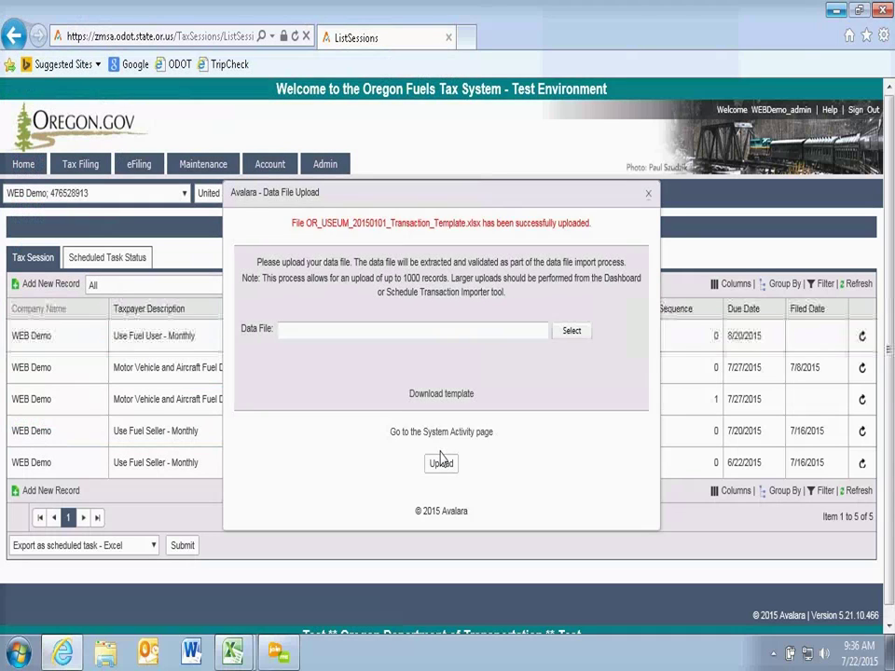
{"action": "left_click", "coordinate": [649, 196]}
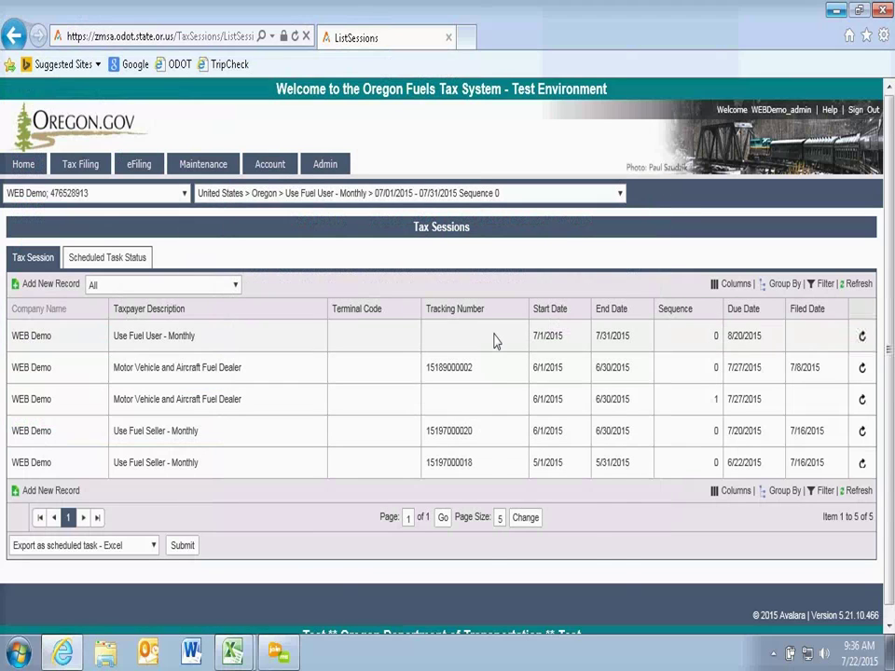
- Refresh the Tax Sessions list and view the July Use Fuel User tax return
{"action": "right_click", "coordinate": [493, 343]}
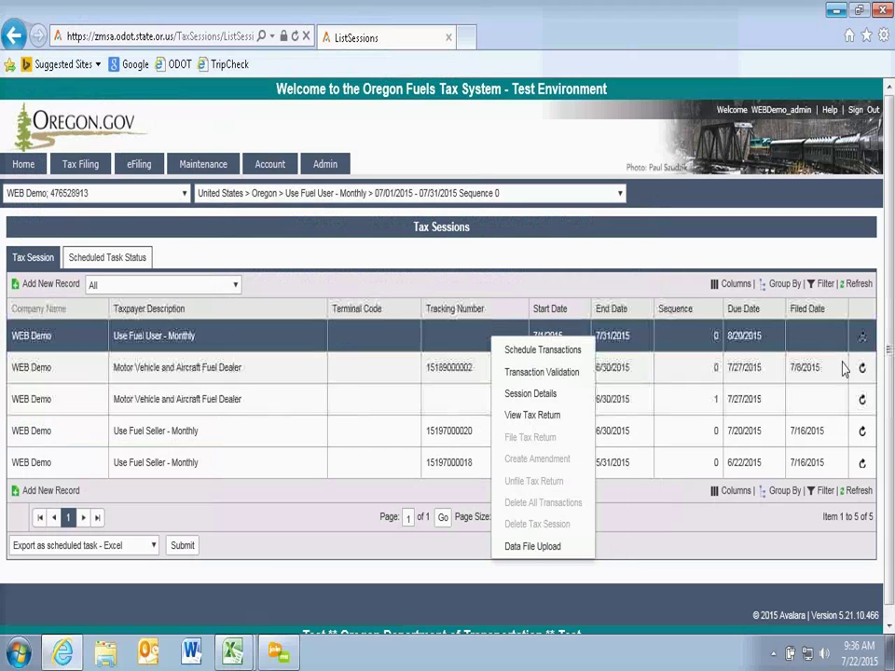
{"action": "left_click", "coordinate": [852, 285]}
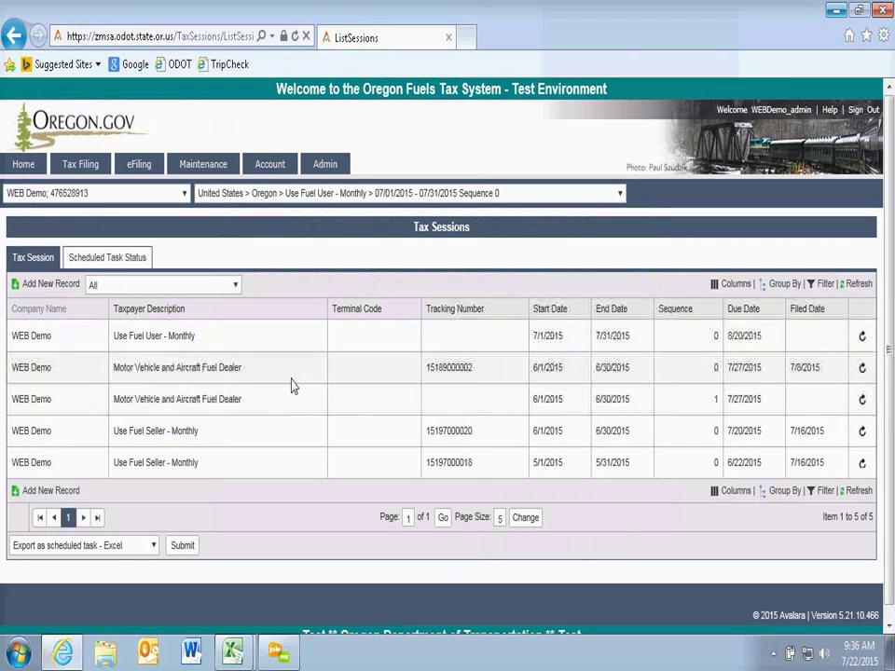
{"action": "right_click", "coordinate": [275, 337]}
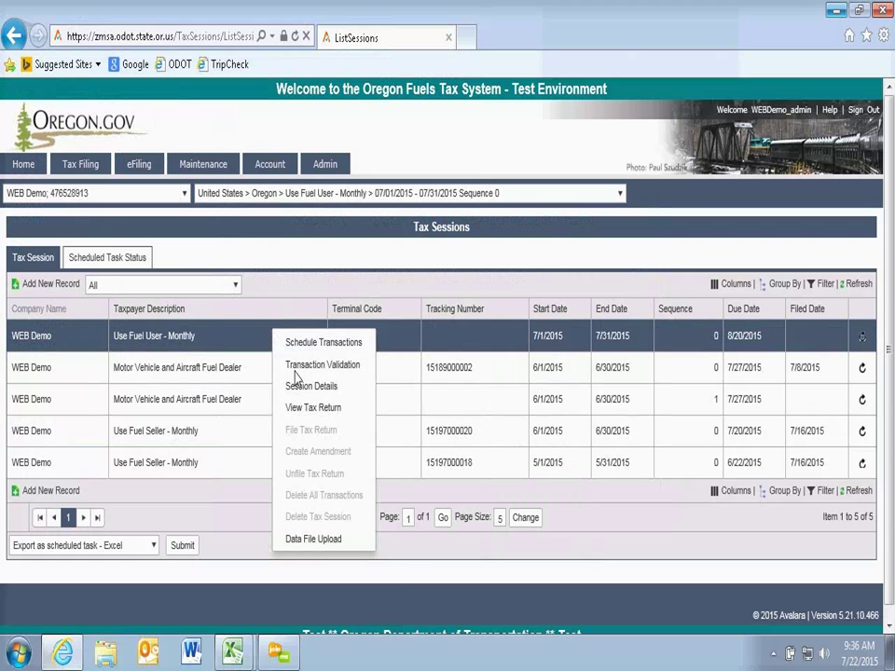
{"action": "left_click", "coordinate": [299, 411]}
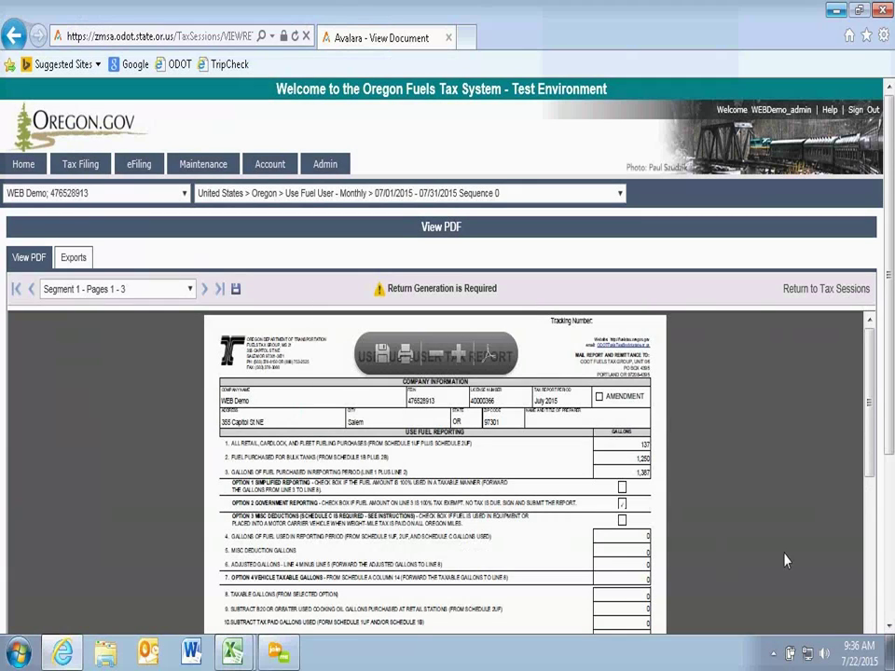
- Go back to Tax Sessions and regenerate the July Use Fuel User return
{"action": "left_click", "coordinate": [811, 291]}
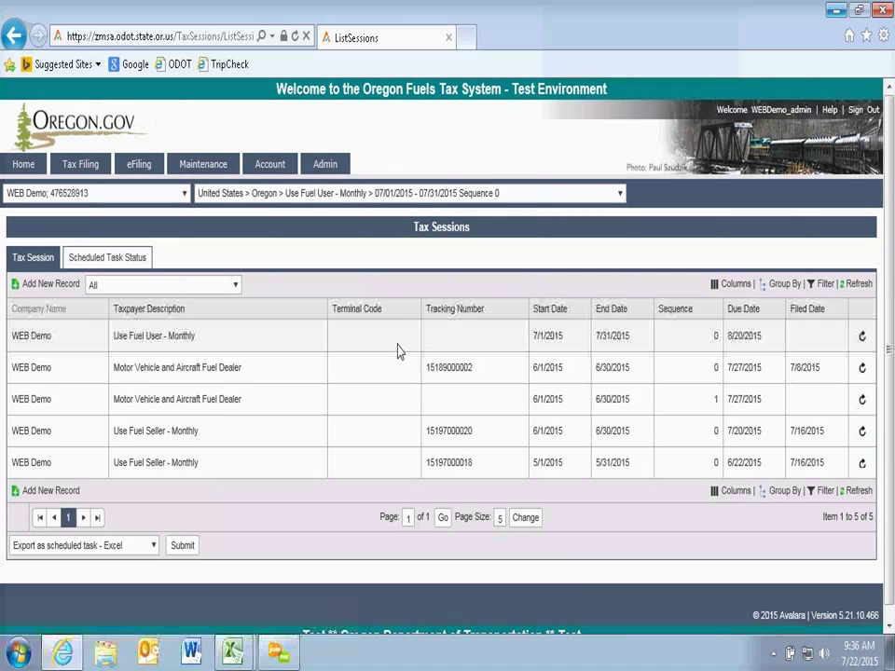
{"action": "right_click", "coordinate": [465, 342]}
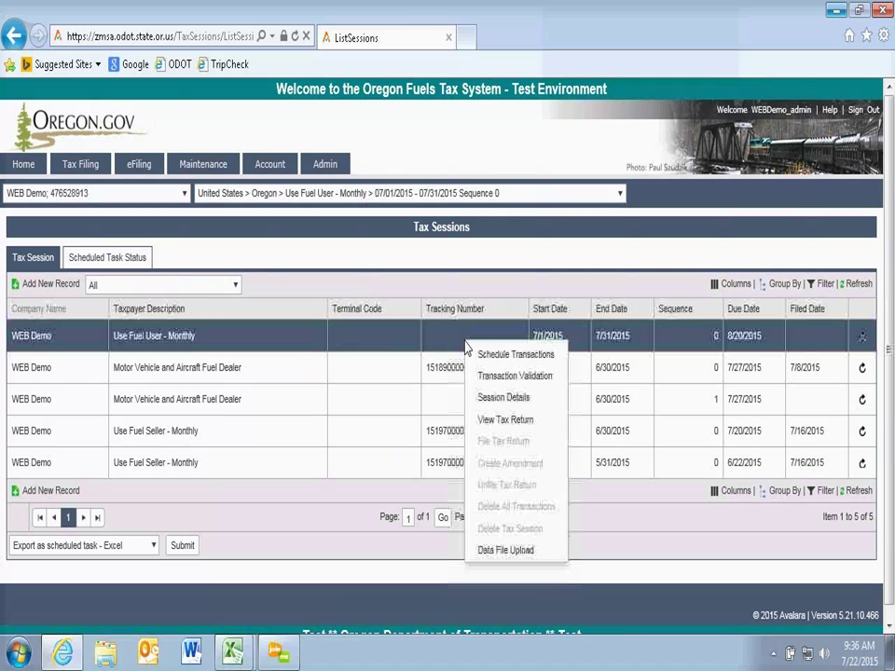
{"action": "left_click", "coordinate": [862, 338]}
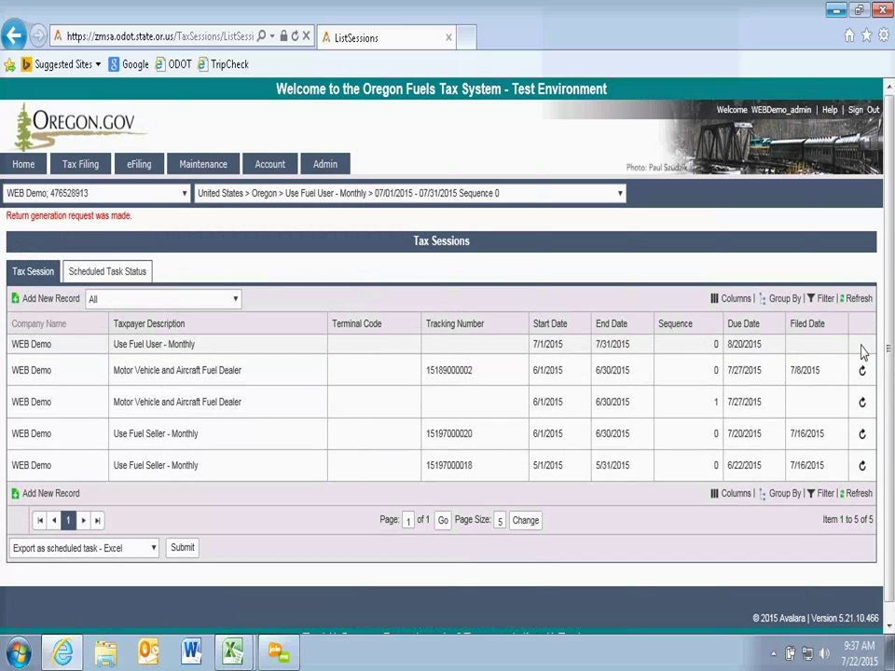
{"action": "right_click", "coordinate": [862, 350]}
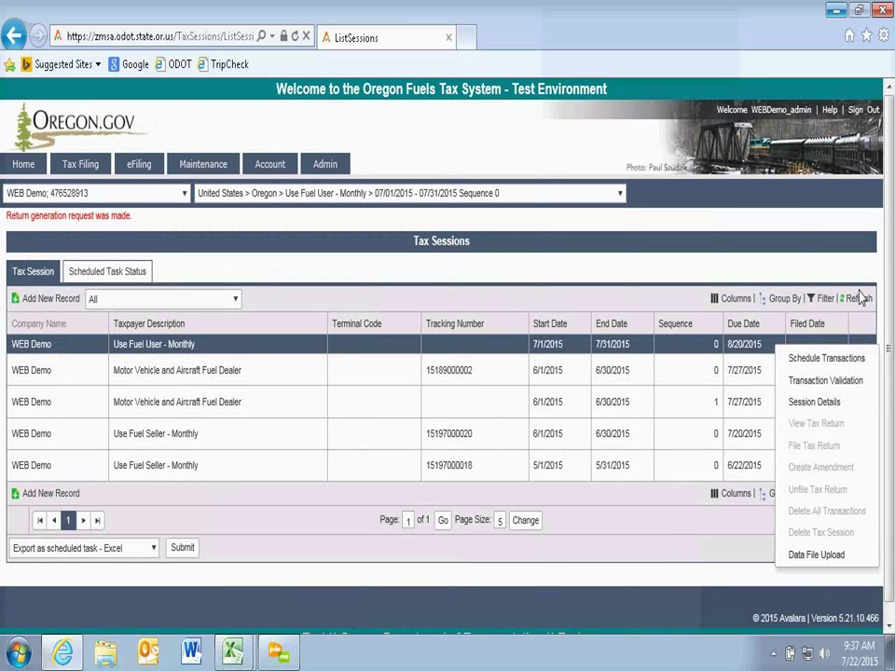
{"action": "left_click", "coordinate": [858, 299]}
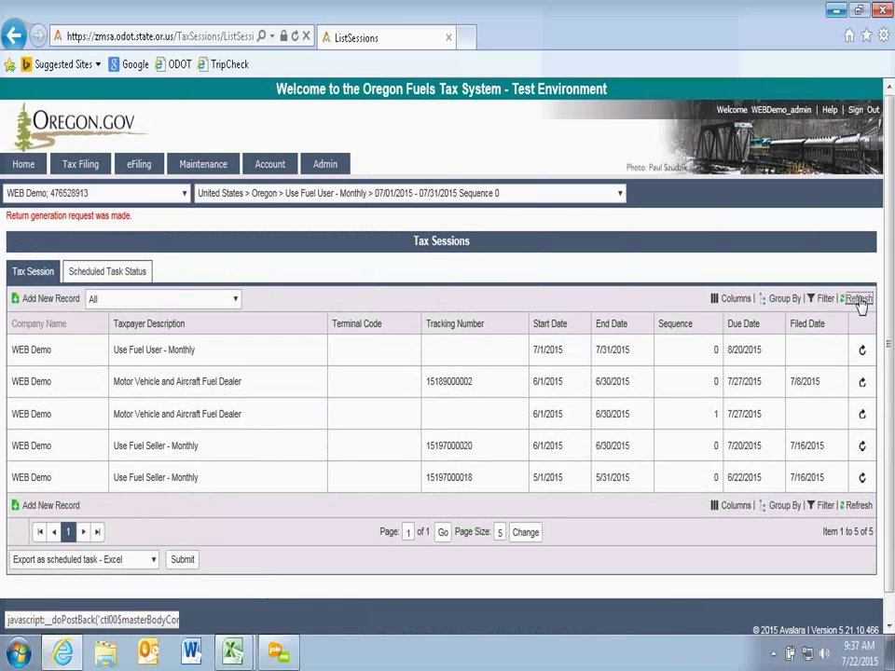
{"action": "right_click", "coordinate": [370, 353]}
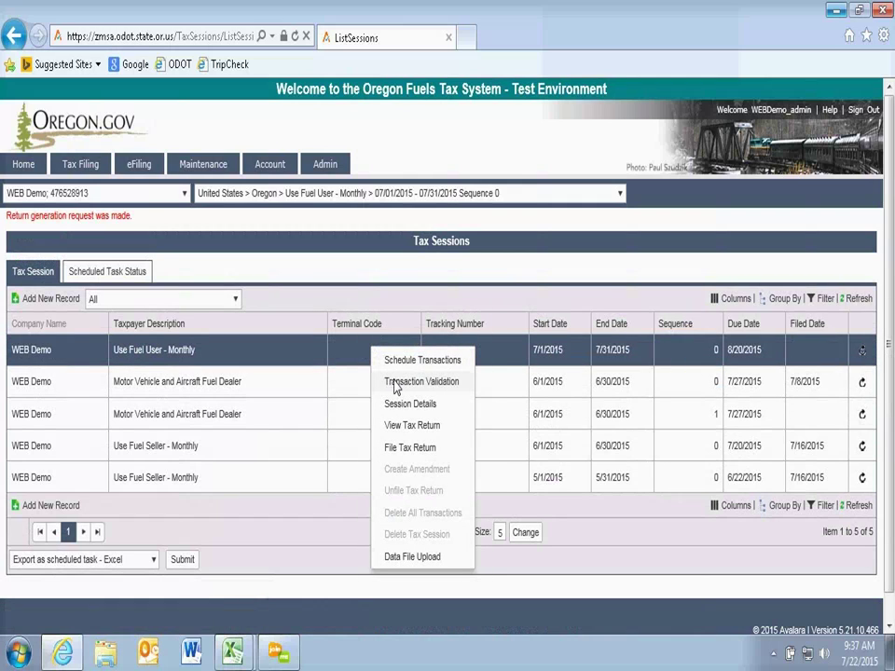
{"action": "left_click", "coordinate": [396, 382]}
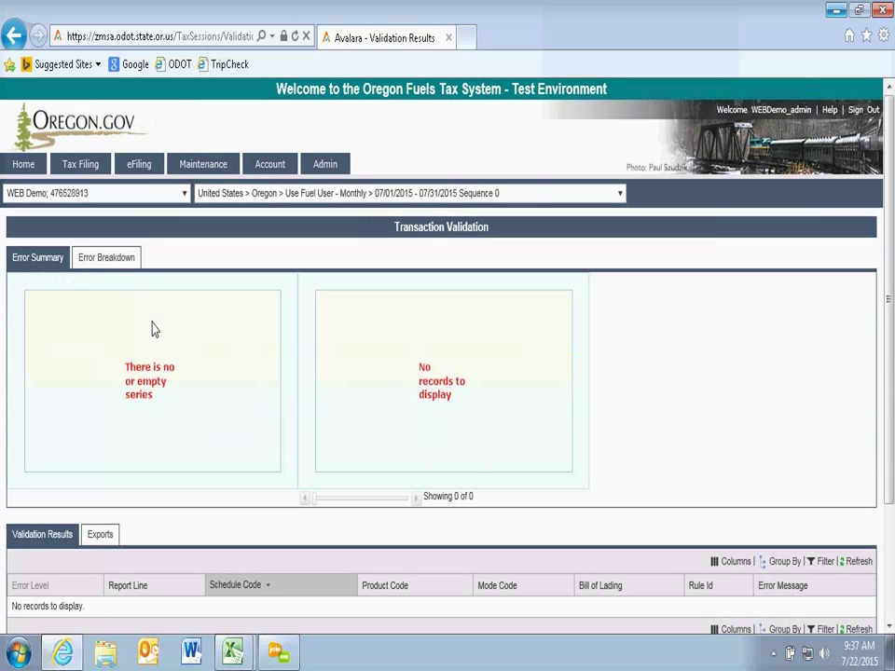
{"action": "mouse_move", "coordinate": [89, 166]}
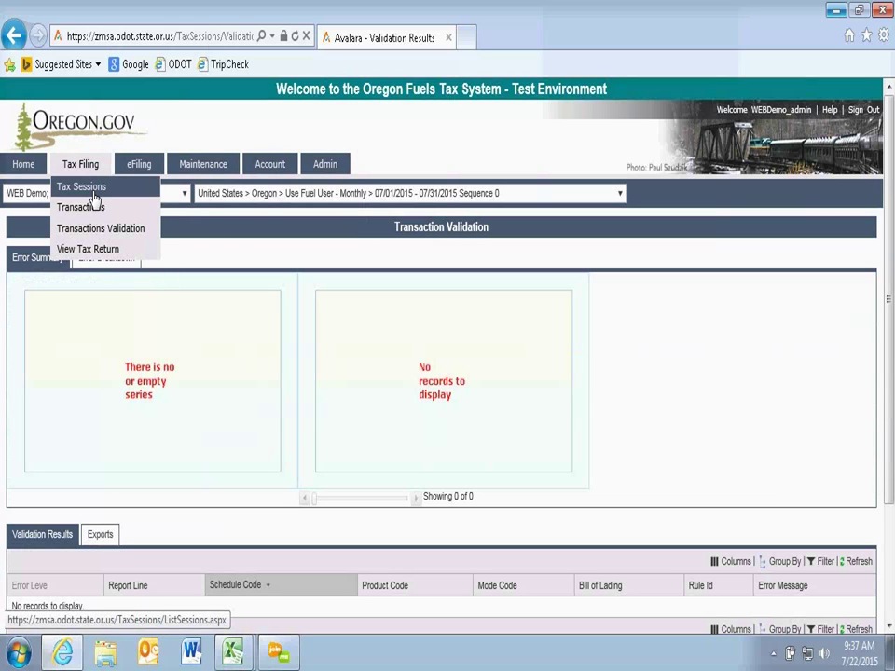
{"action": "left_click", "coordinate": [94, 195]}
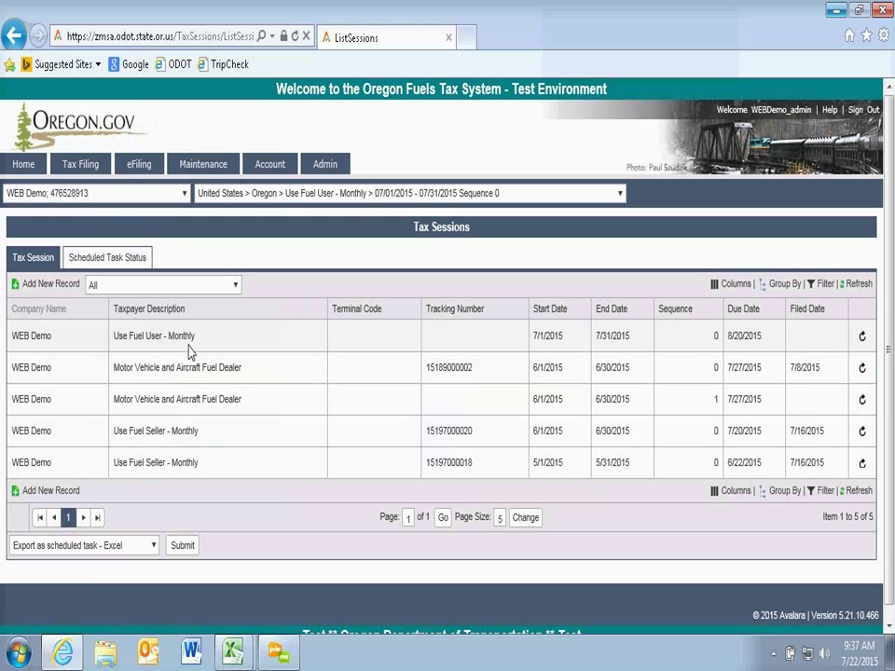
- In USR Template June, change the C2 and C3 invoice dates to July, C3 becoming 07/25/2015
{"action": "mouse_move", "coordinate": [233, 652]}
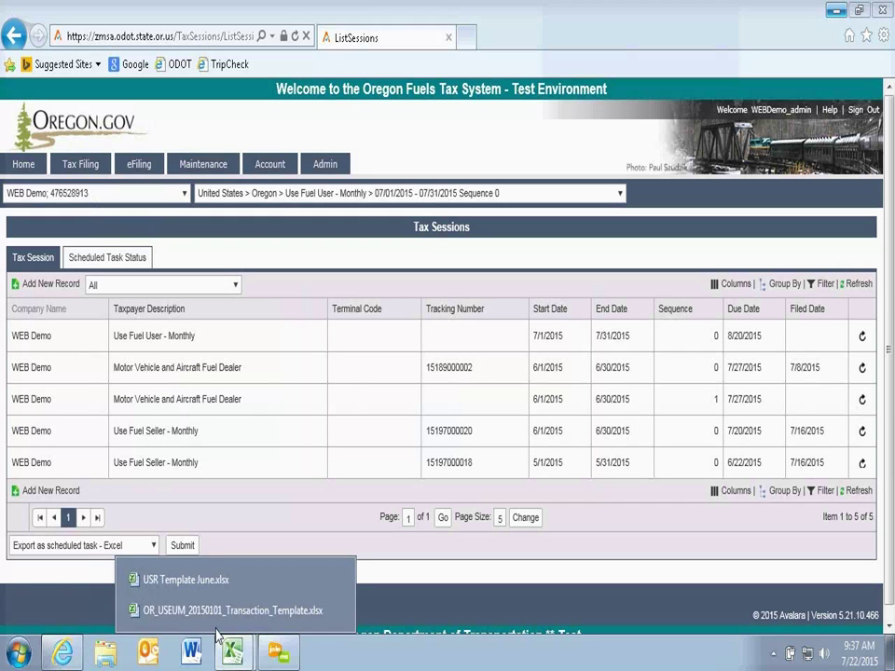
{"action": "left_click", "coordinate": [170, 582]}
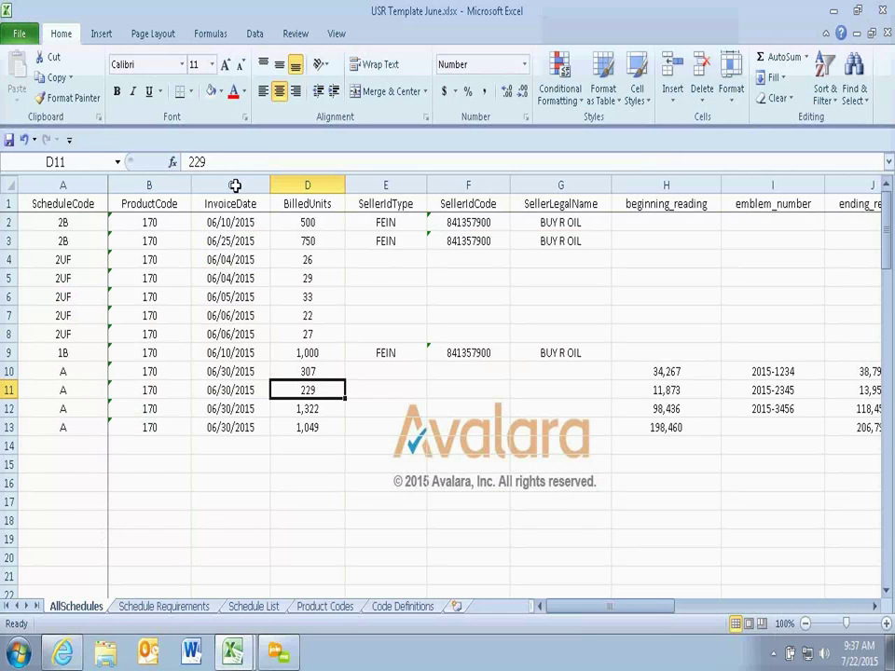
{"action": "left_click", "coordinate": [214, 224]}
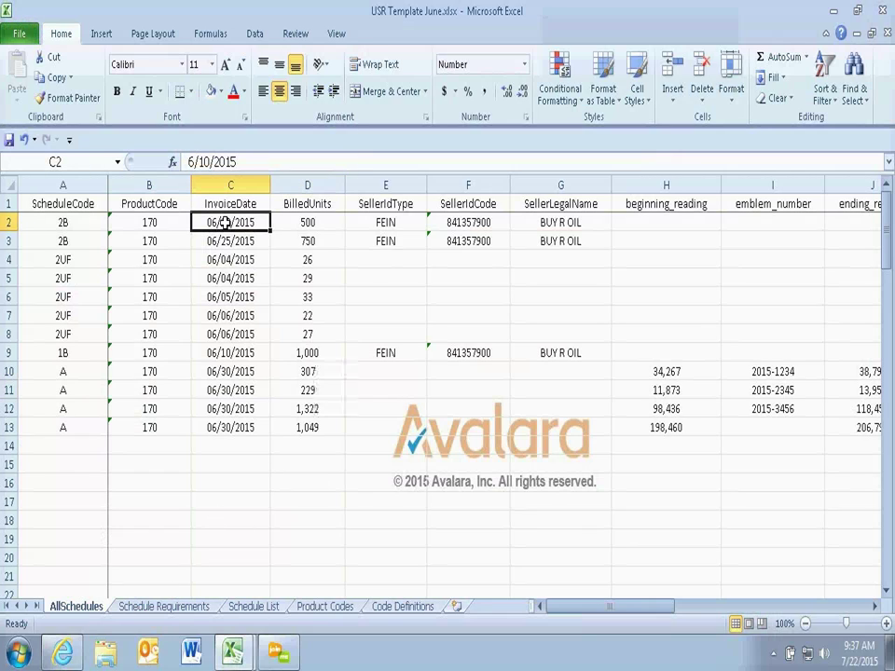
{"action": "left_click", "coordinate": [189, 161]}
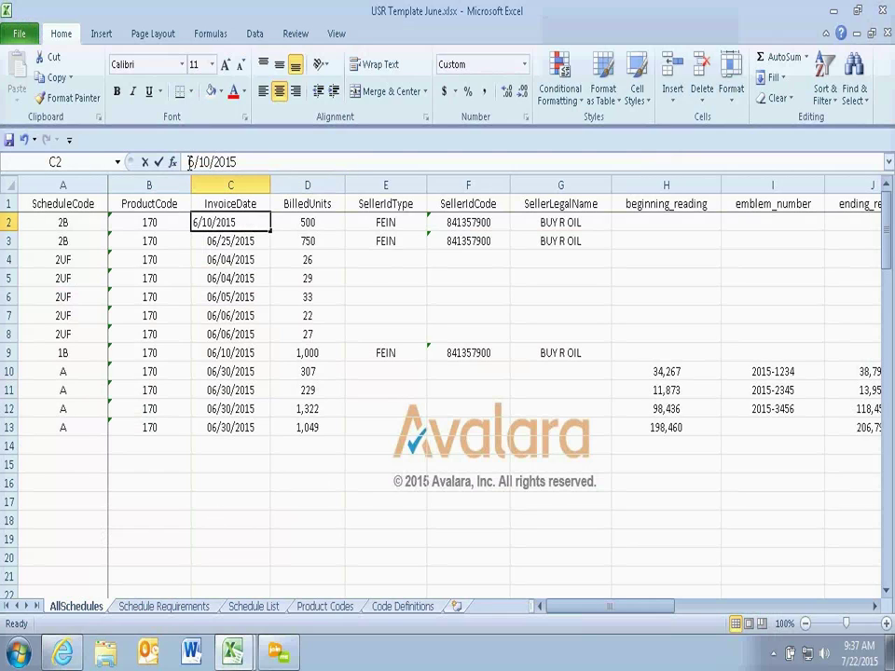
{"action": "type", "text": "7"}
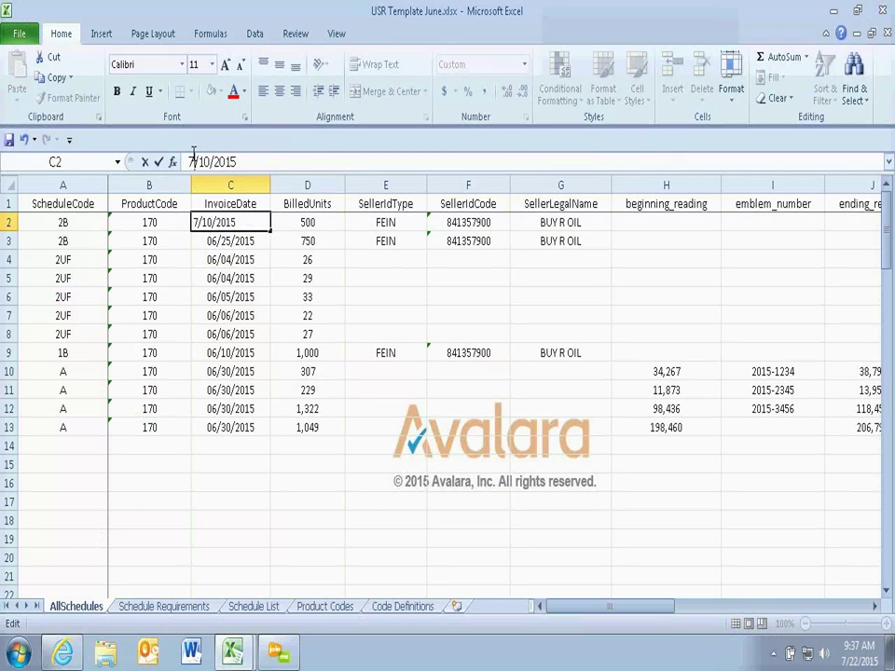
{"action": "key", "text": "Return"}
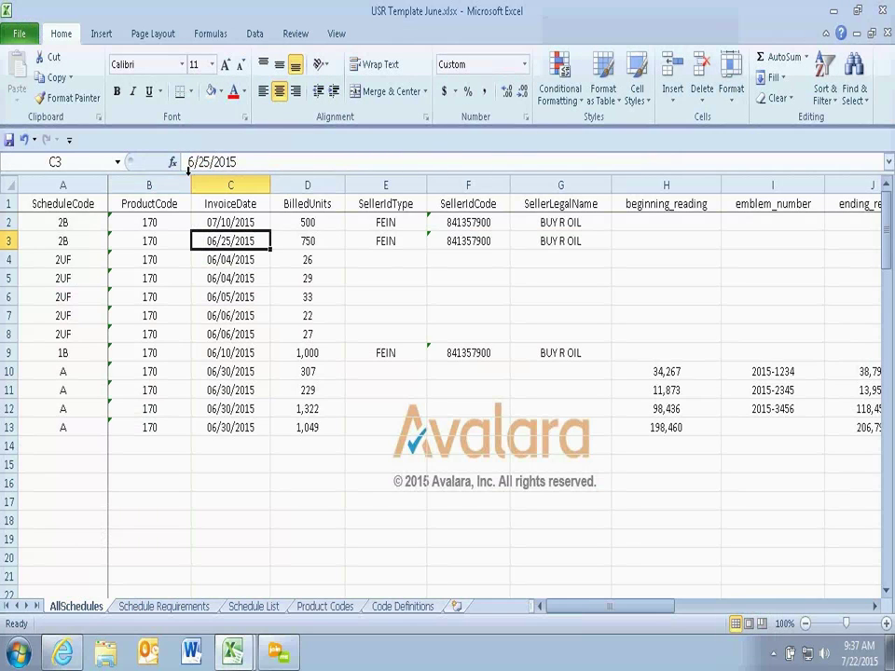
{"action": "left_click", "coordinate": [192, 163]}
{"action": "double_click", "coordinate": [192, 163]}
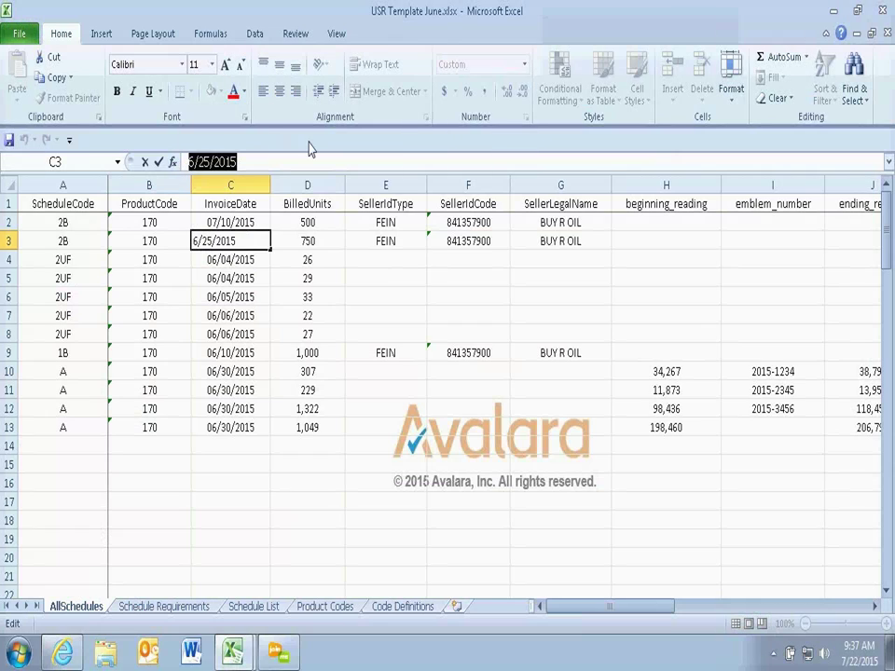
{"action": "type", "text": "7"}
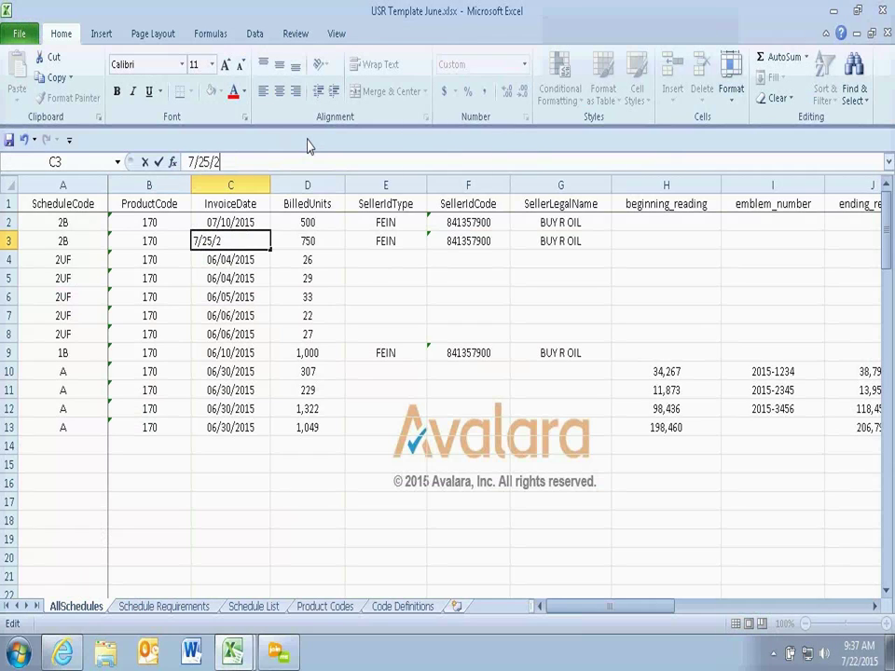
{"action": "key", "text": "Return"}
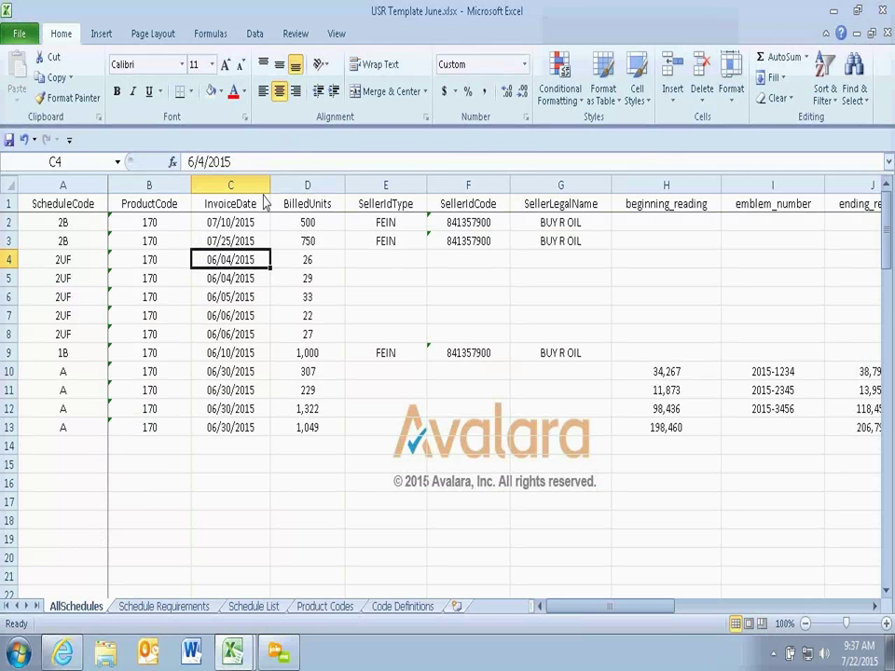
- Change the C4–C6 invoice dates to 07/04/2015, 07/04/2015 and 07/05/2015
{"action": "left_click", "coordinate": [192, 163]}
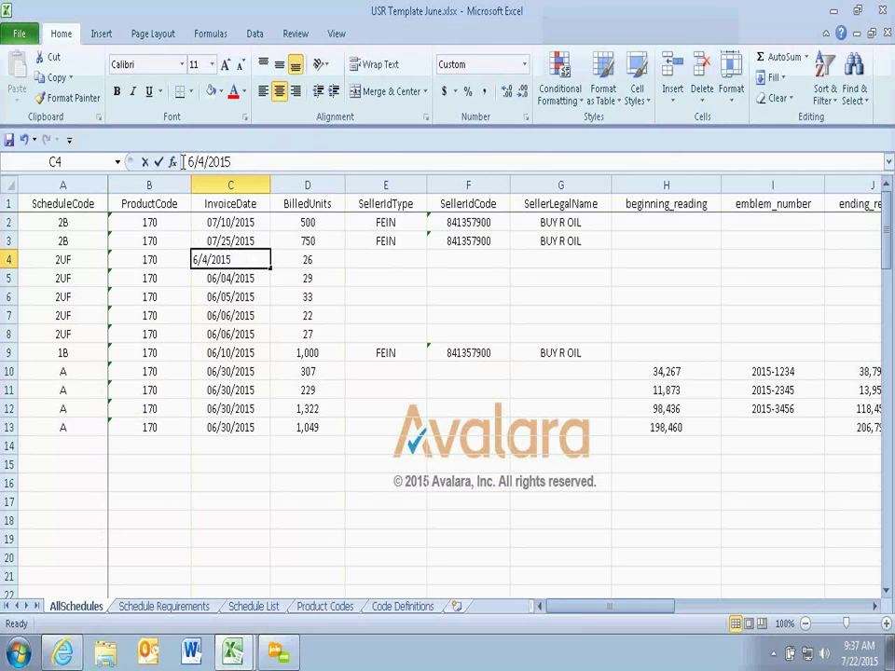
{"action": "left_click", "coordinate": [185, 162]}
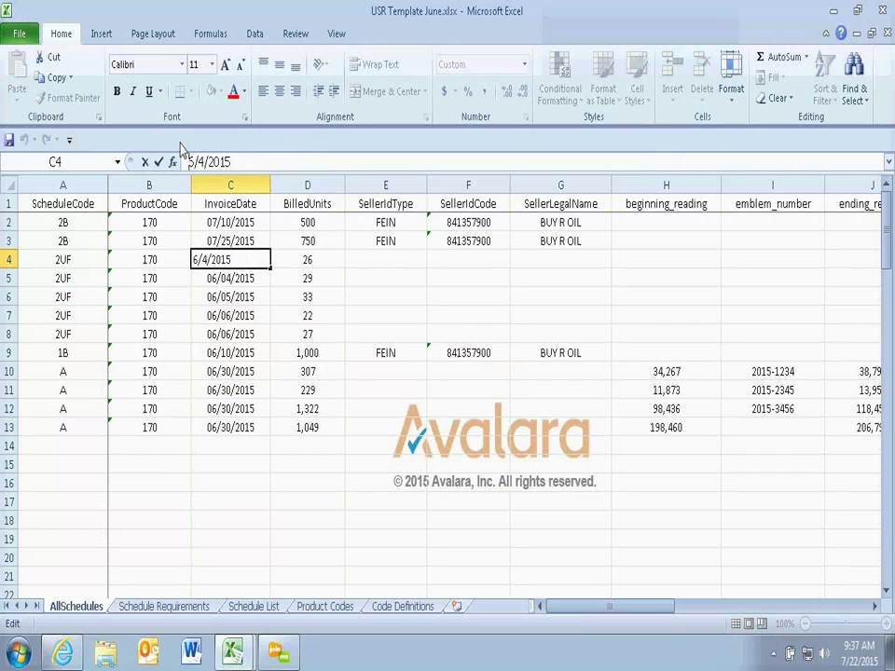
{"action": "key", "text": "Delete"}
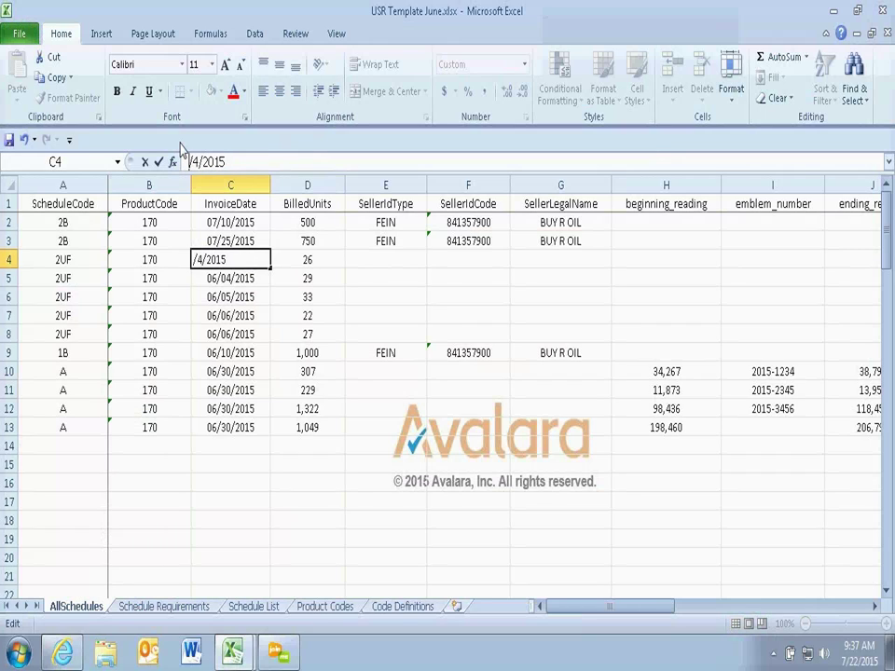
{"action": "type", "text": "7"}
{"action": "key", "text": "Return"}
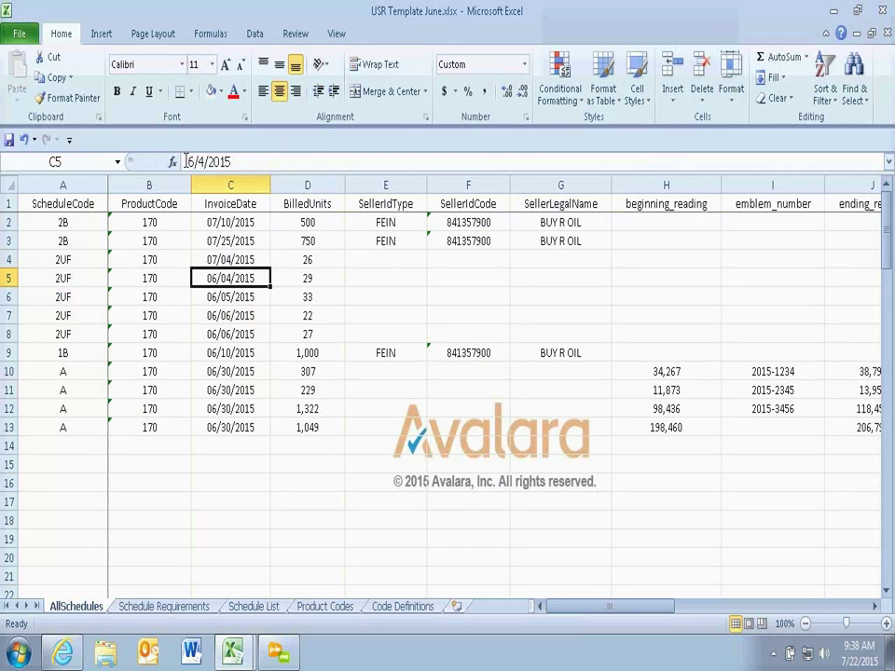
{"action": "left_click", "coordinate": [186, 161]}
{"action": "key", "text": "Delete"}
{"action": "type", "text": "7"}
{"action": "key", "text": "Return"}
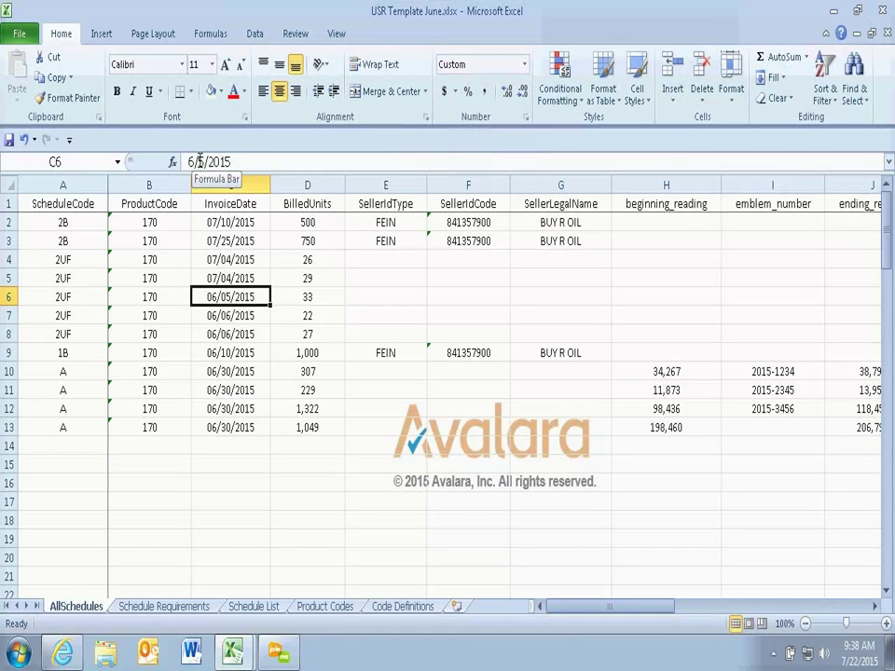
{"action": "left_click", "coordinate": [189, 161]}
{"action": "key", "text": "Delete"}
{"action": "type", "text": "7"}
{"action": "key", "text": "Return"}
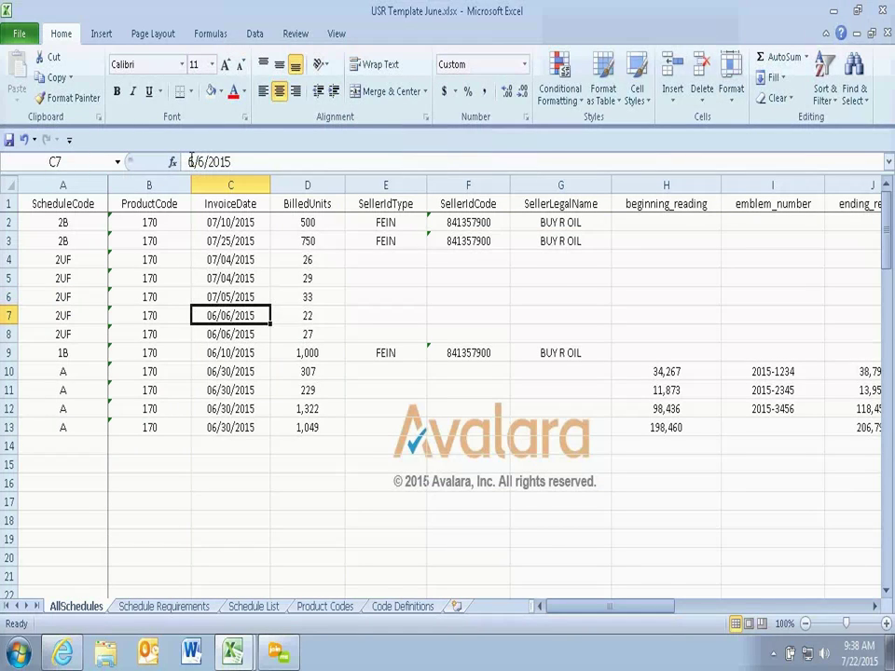
- Change the C7–C9 invoice dates to 07/06/2015, 07/06/2015 and 07/10/2015
{"action": "left_click", "coordinate": [187, 156]}
{"action": "key", "text": "Delete"}
{"action": "type", "text": "7"}
{"action": "key", "text": "Return"}
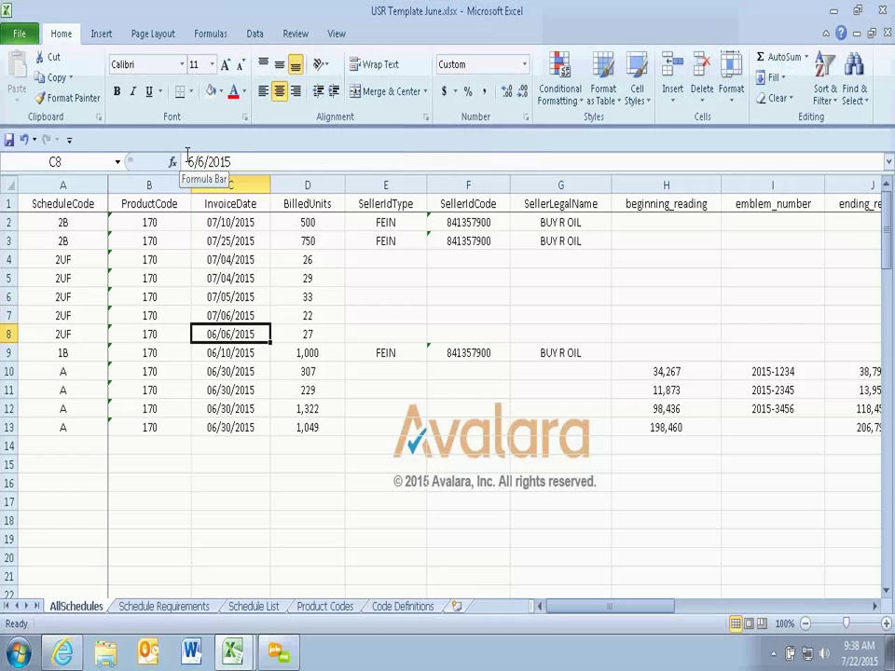
{"action": "left_click", "coordinate": [187, 157]}
{"action": "key", "text": "Delete"}
{"action": "type", "text": "7"}
{"action": "key", "text": "Return"}
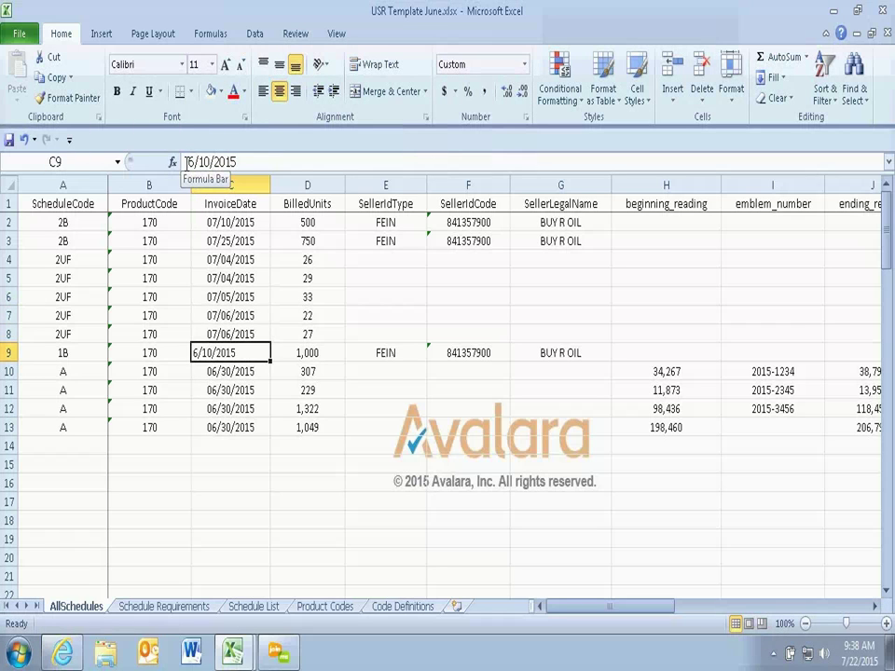
{"action": "left_click", "coordinate": [187, 159]}
{"action": "key", "text": "Delete"}
{"action": "type", "text": "7"}
{"action": "key", "text": "Return"}
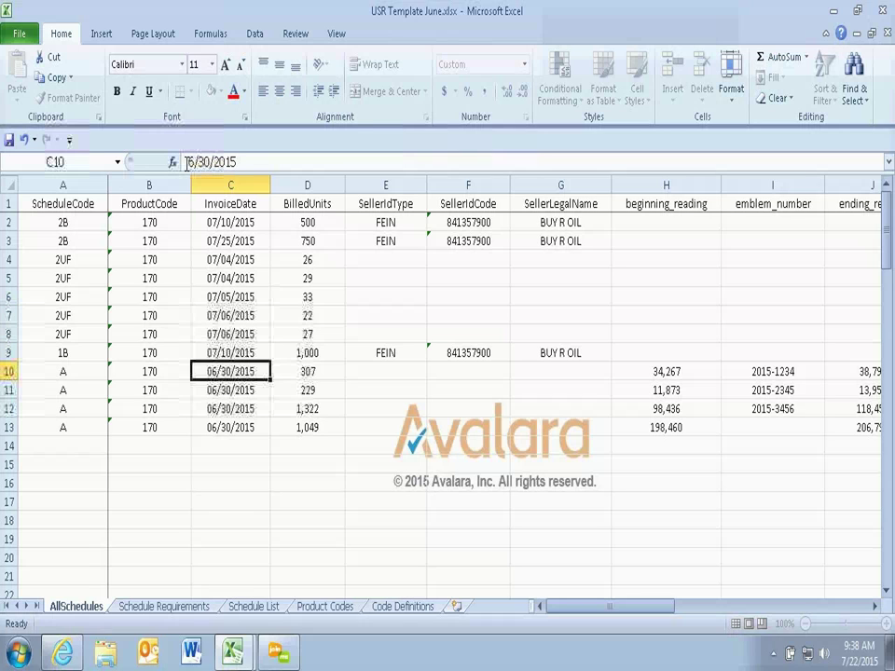
- Set C10 to 07/30/2015 and copy that date into C11:C13
{"action": "left_click", "coordinate": [186, 161]}
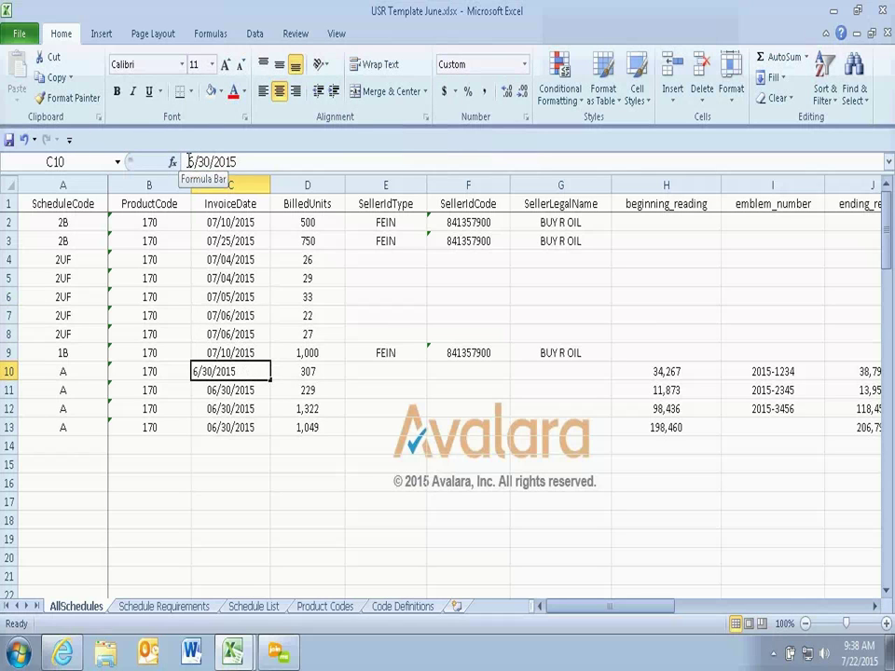
{"action": "type", "text": "7"}
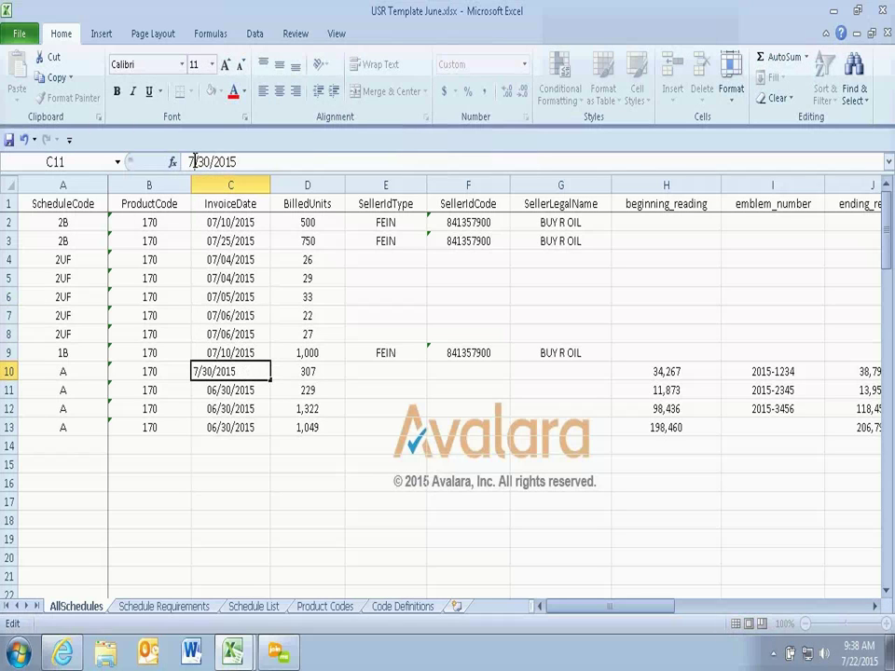
{"action": "key", "text": "Return"}
{"action": "right_click", "coordinate": [224, 375]}
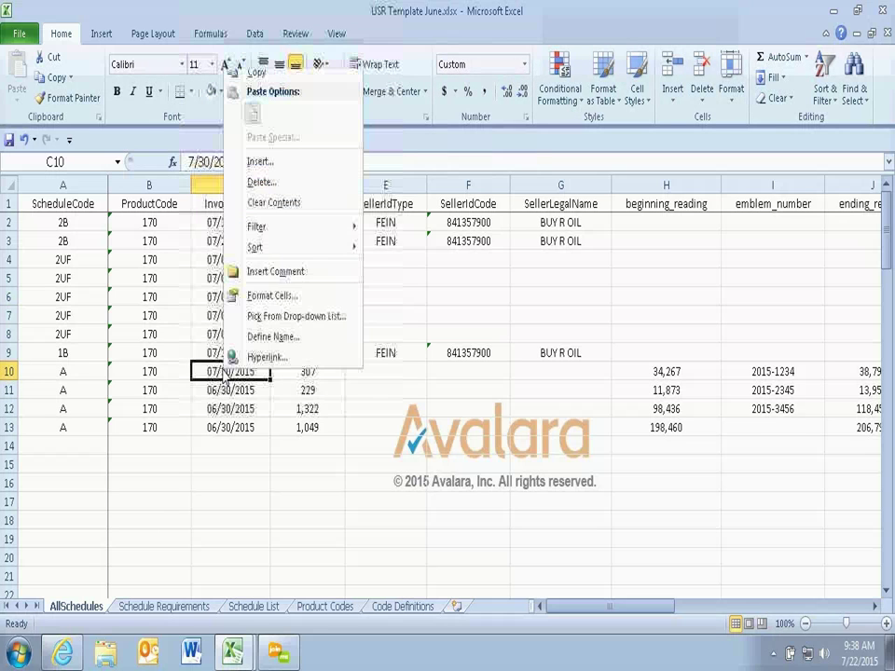
{"action": "left_click", "coordinate": [256, 73]}
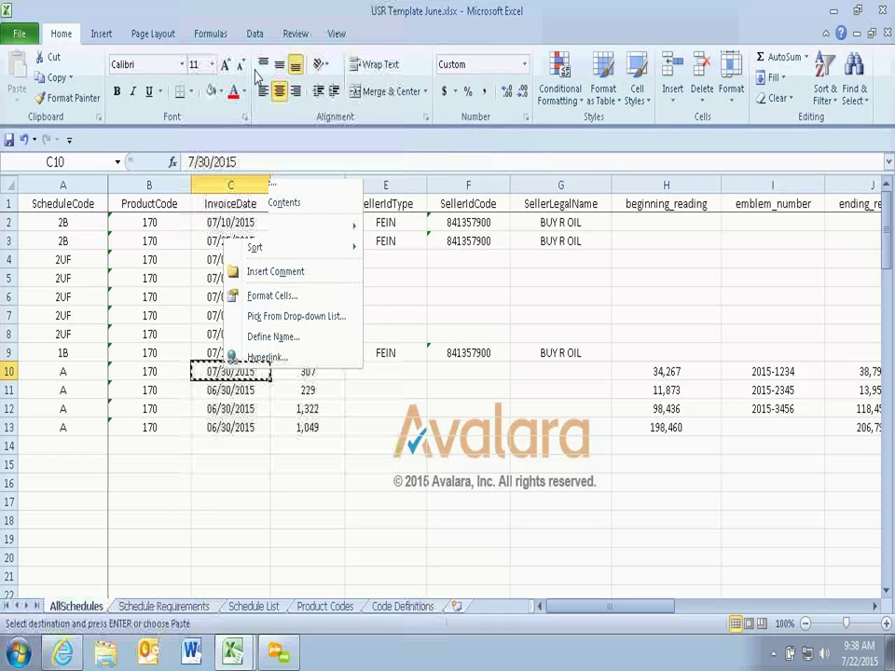
{"action": "left_click_drag", "start_coordinate": [232, 392], "coordinate": [231, 429]}
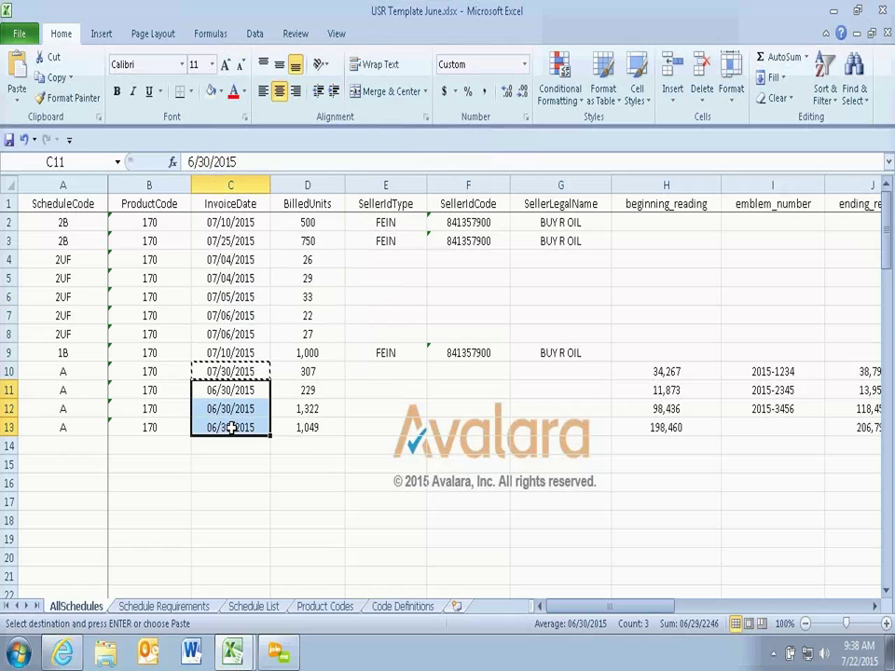
{"action": "key", "text": "Return"}
{"action": "left_click", "coordinate": [236, 539]}
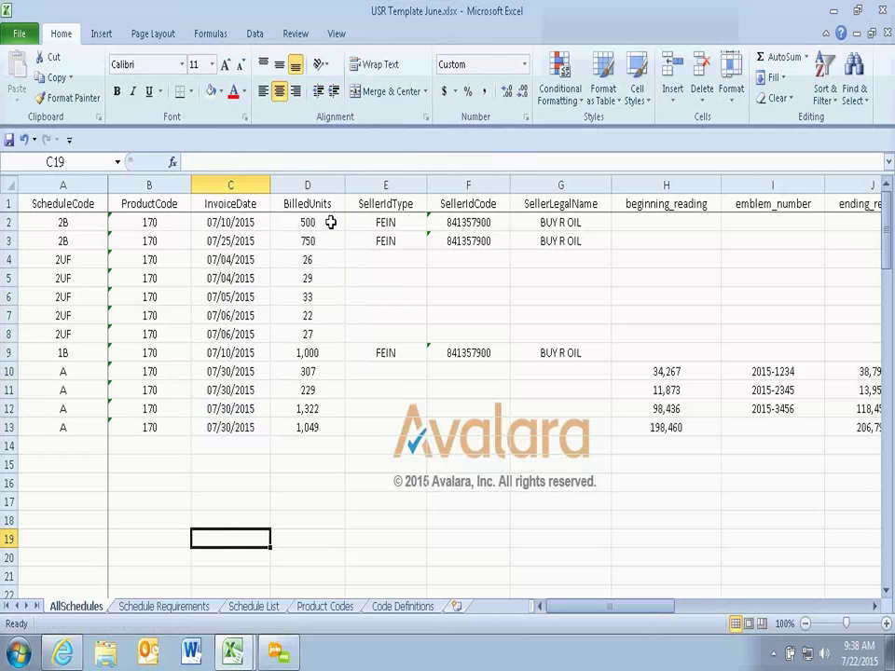
{"action": "left_click_drag", "start_coordinate": [600, 607], "coordinate": [789, 612]}
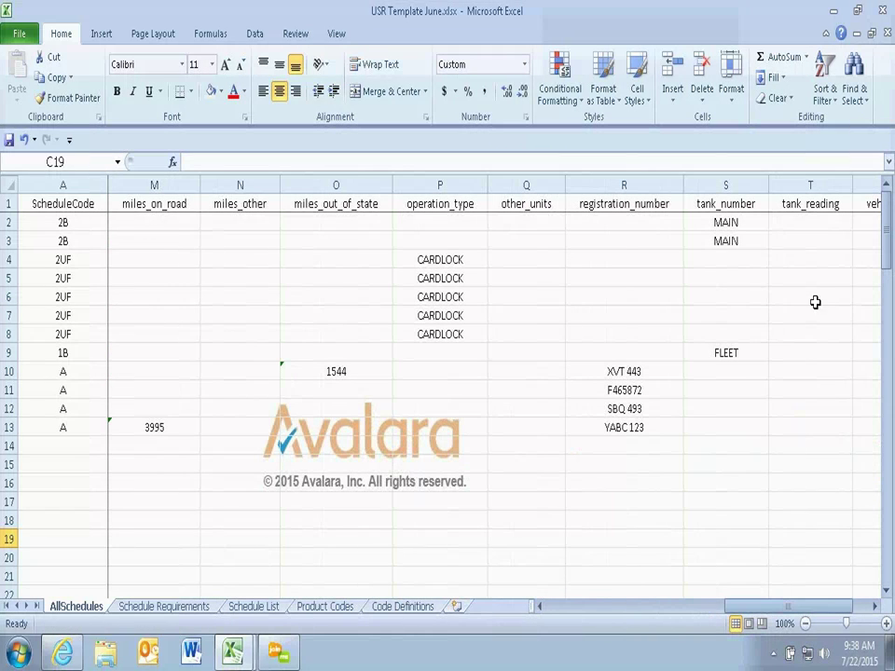
{"action": "left_click", "coordinate": [619, 607]}
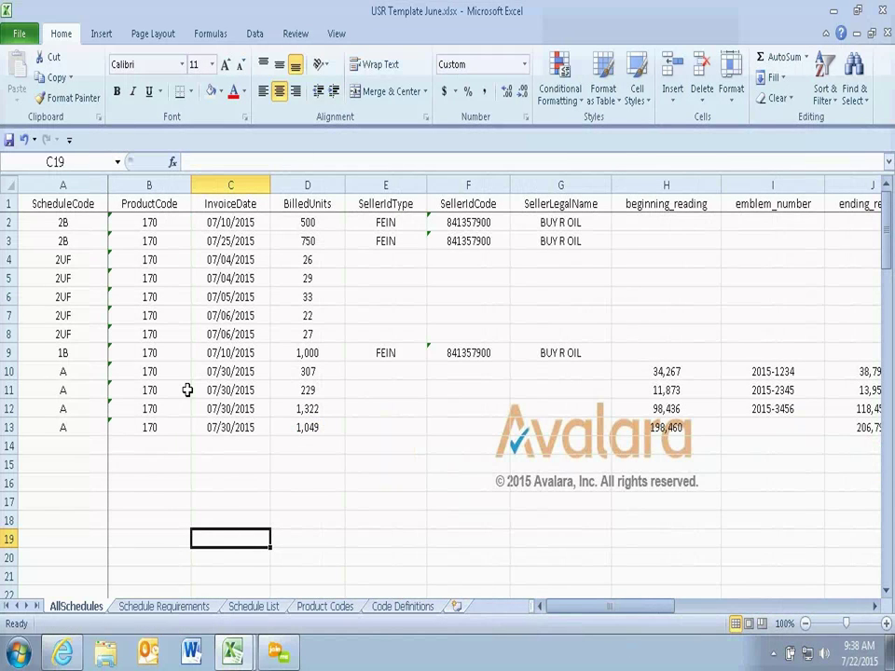
{"action": "left_click", "coordinate": [85, 258]}
{"action": "left_click", "coordinate": [84, 281]}
{"action": "left_click", "coordinate": [87, 295]}
{"action": "left_click", "coordinate": [87, 315]}
{"action": "left_click", "coordinate": [93, 336]}
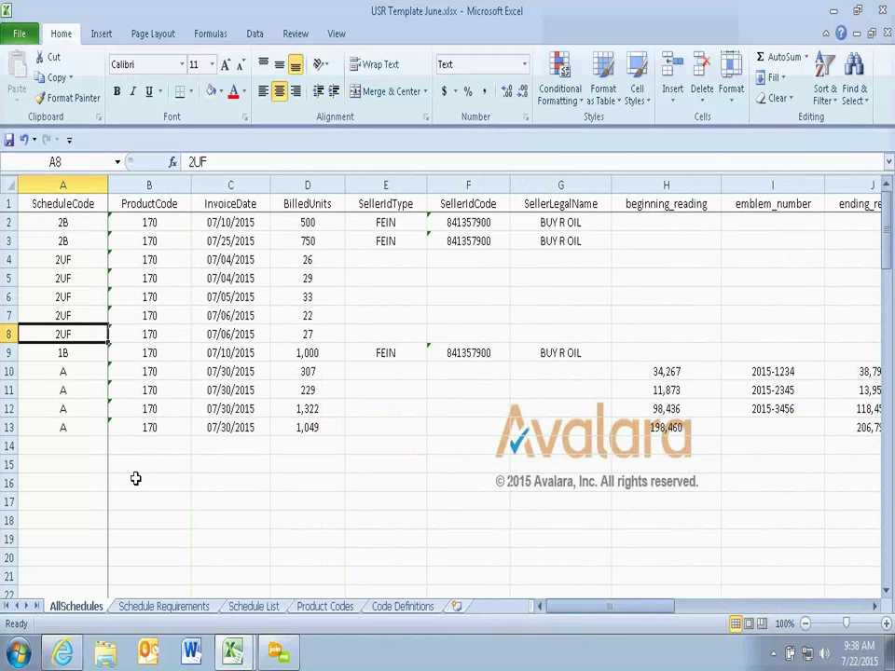
{"action": "left_click_drag", "start_coordinate": [565, 613], "coordinate": [626, 616]}
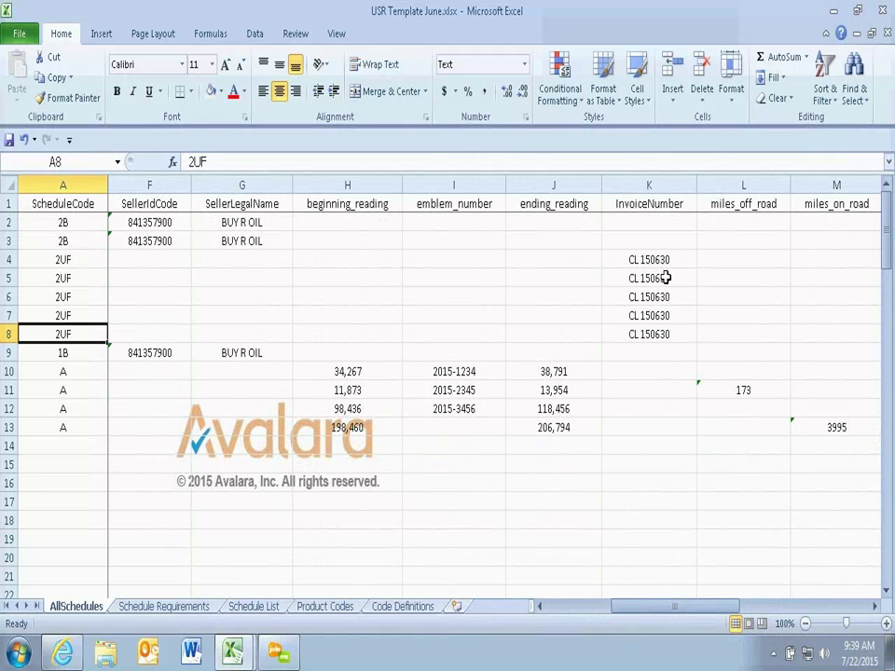
{"action": "left_click_drag", "start_coordinate": [686, 615], "coordinate": [736, 606]}
{"action": "left_click_drag", "start_coordinate": [681, 612], "coordinate": [559, 606]}
{"action": "left_click", "coordinate": [74, 354]}
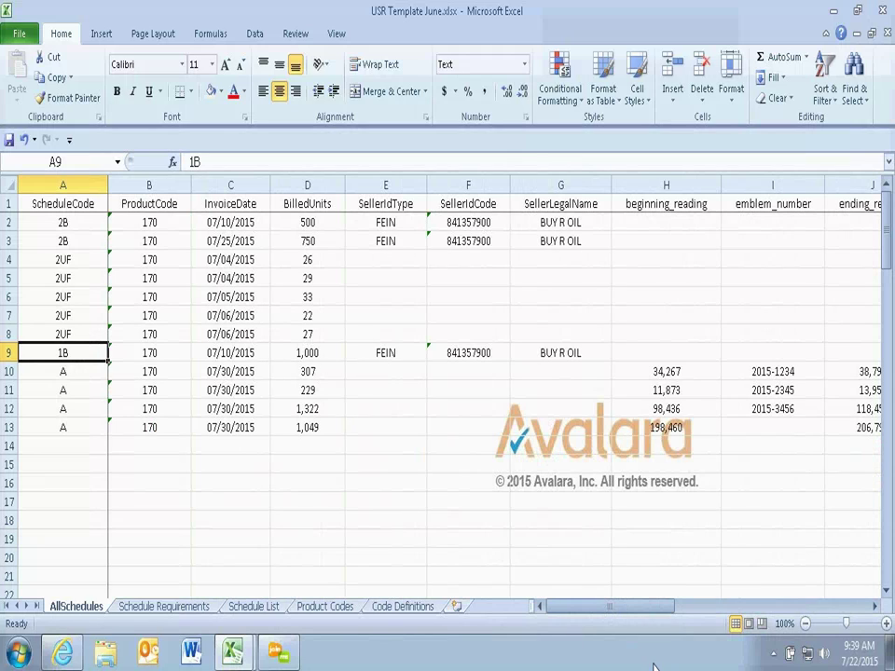
{"action": "left_click_drag", "start_coordinate": [575, 611], "coordinate": [726, 605]}
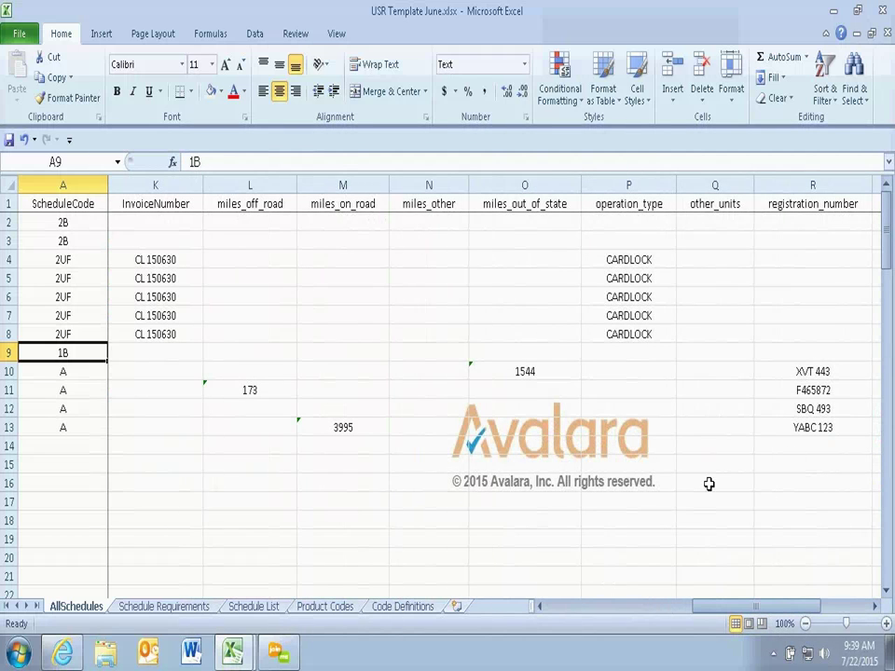
{"action": "left_click_drag", "start_coordinate": [714, 607], "coordinate": [774, 605]}
{"action": "left_click", "coordinate": [638, 352]}
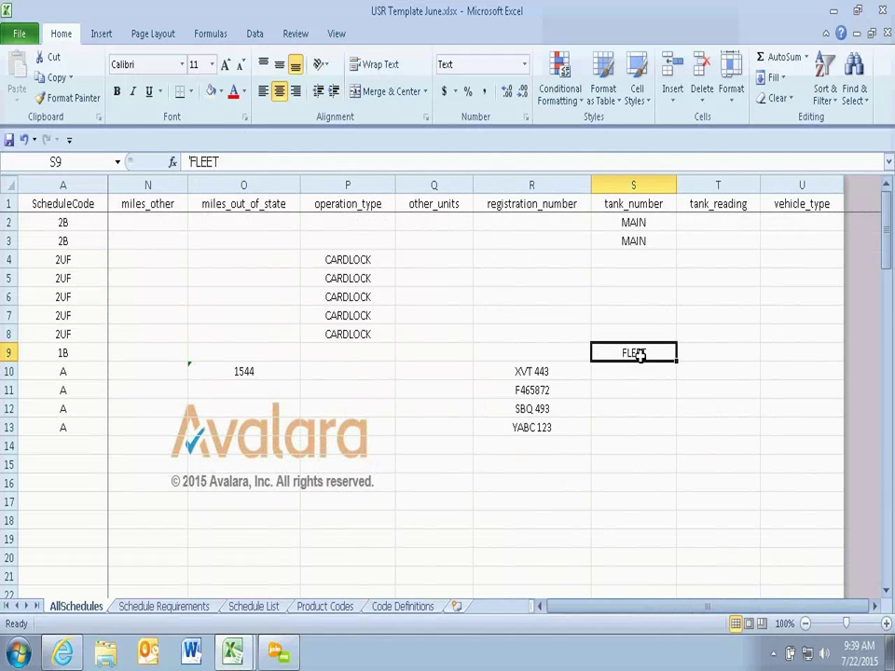
{"action": "left_click_drag", "start_coordinate": [696, 607], "coordinate": [539, 608]}
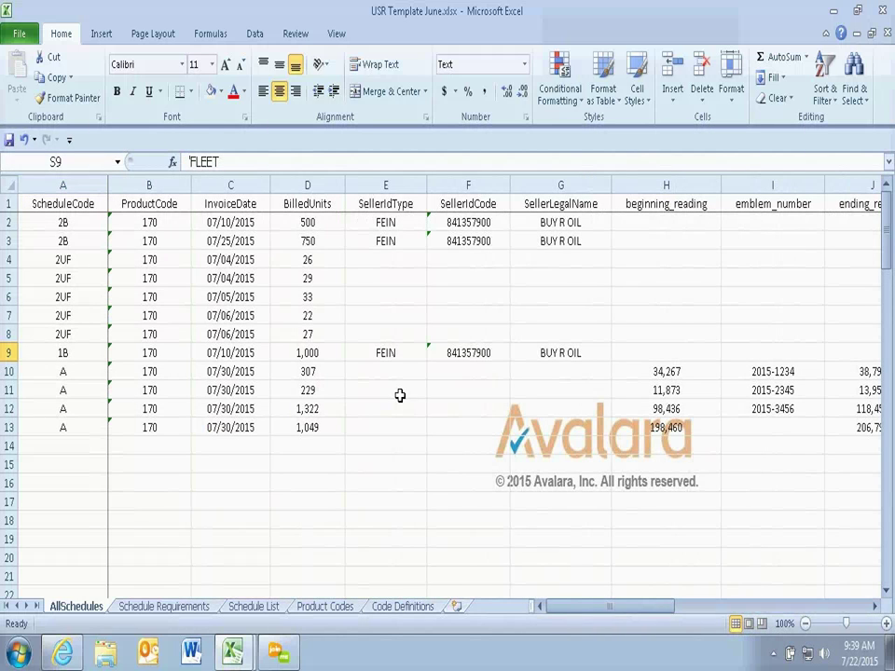
{"action": "left_click", "coordinate": [67, 368]}
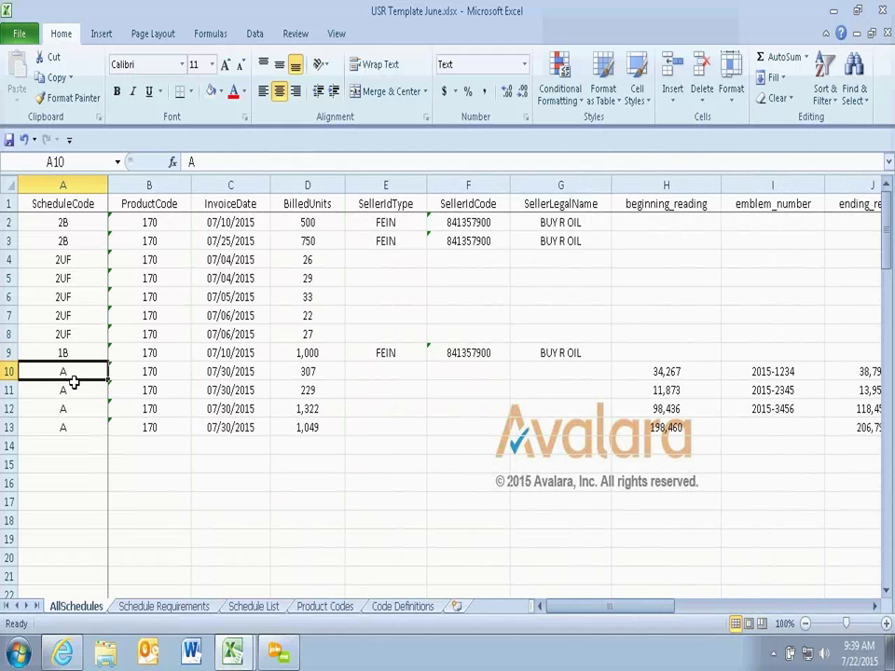
{"action": "left_click", "coordinate": [80, 408]}
{"action": "left_click", "coordinate": [80, 425]}
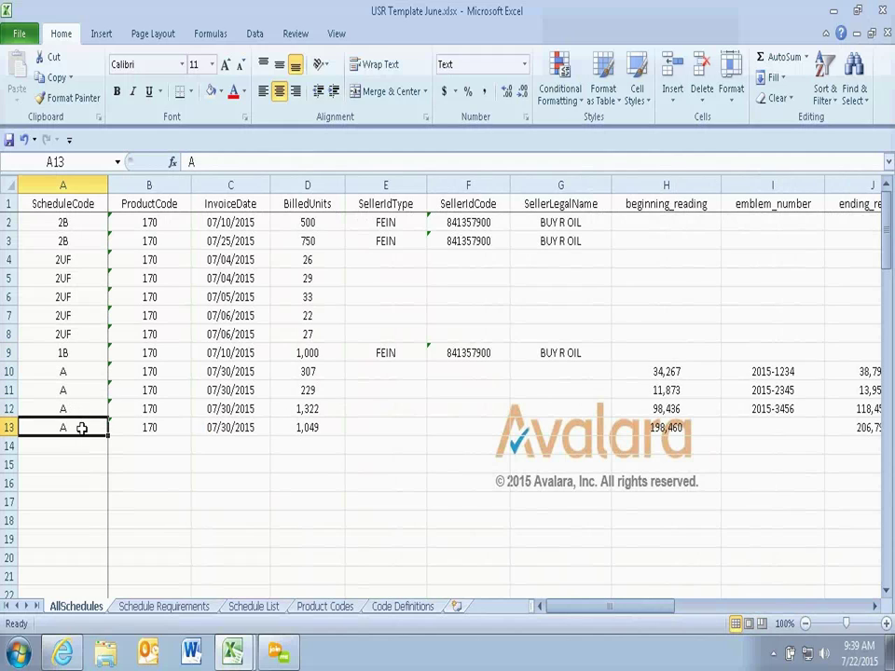
{"action": "left_click", "coordinate": [314, 371]}
{"action": "left_click", "coordinate": [313, 390]}
{"action": "left_click", "coordinate": [323, 409]}
{"action": "left_click", "coordinate": [325, 429]}
{"action": "left_click_drag", "start_coordinate": [595, 615], "coordinate": [631, 612]}
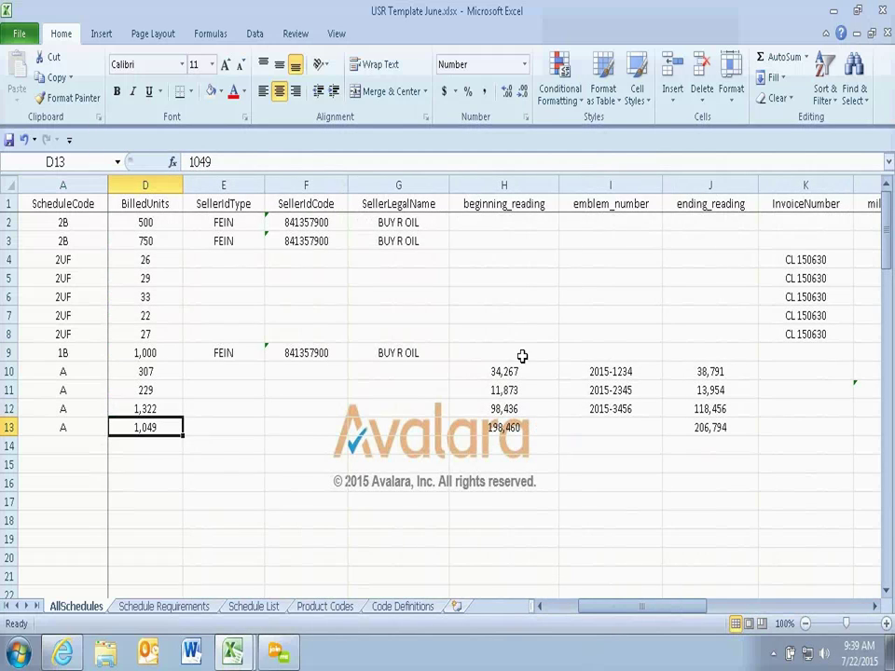
{"action": "left_click_drag", "start_coordinate": [641, 372], "coordinate": [645, 406]}
{"action": "left_click_drag", "start_coordinate": [682, 607], "coordinate": [765, 613]}
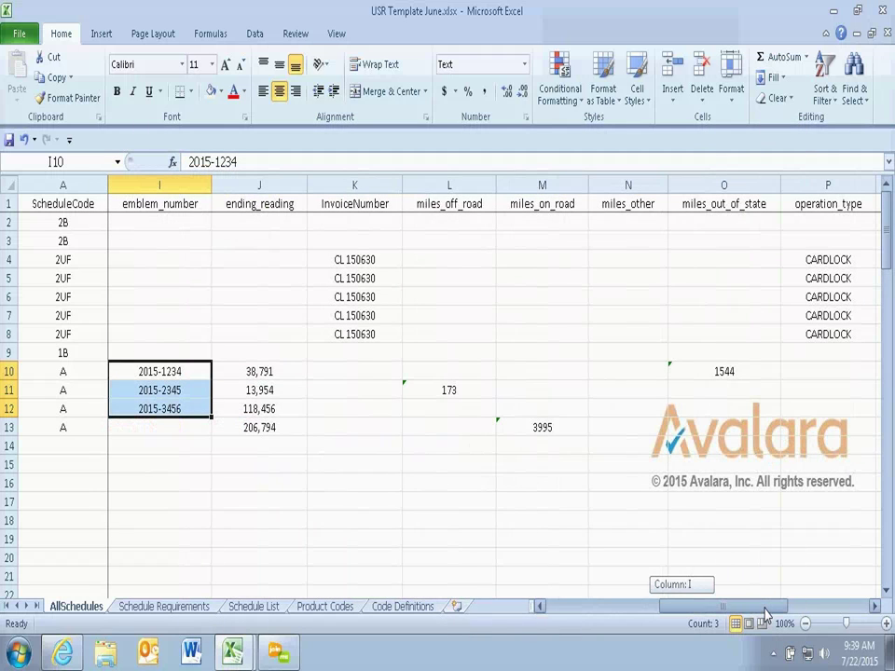
{"action": "left_click", "coordinate": [727, 372]}
{"action": "left_click", "coordinate": [460, 378]}
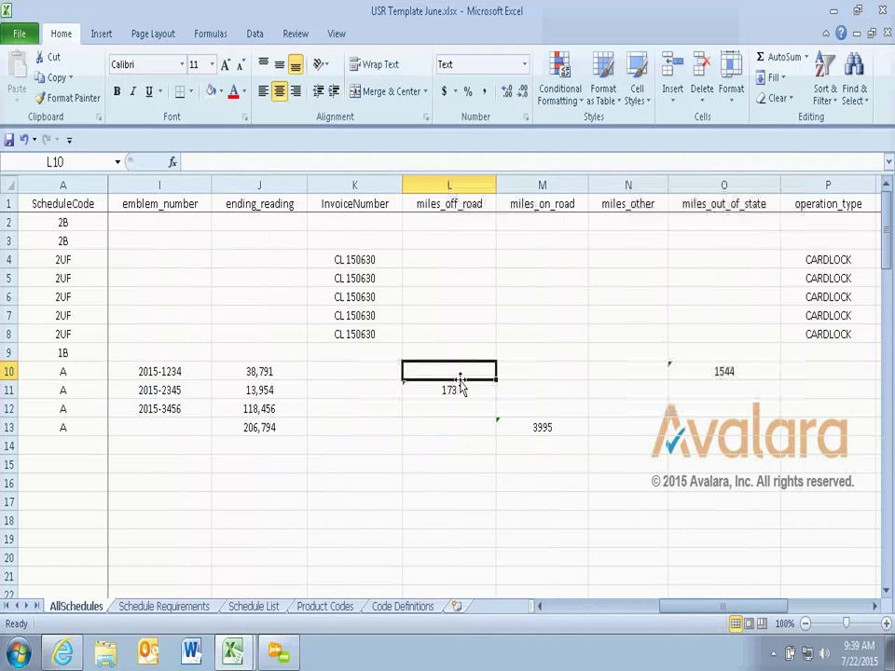
{"action": "left_click", "coordinate": [562, 431]}
{"action": "left_click_drag", "start_coordinate": [701, 615], "coordinate": [689, 614]}
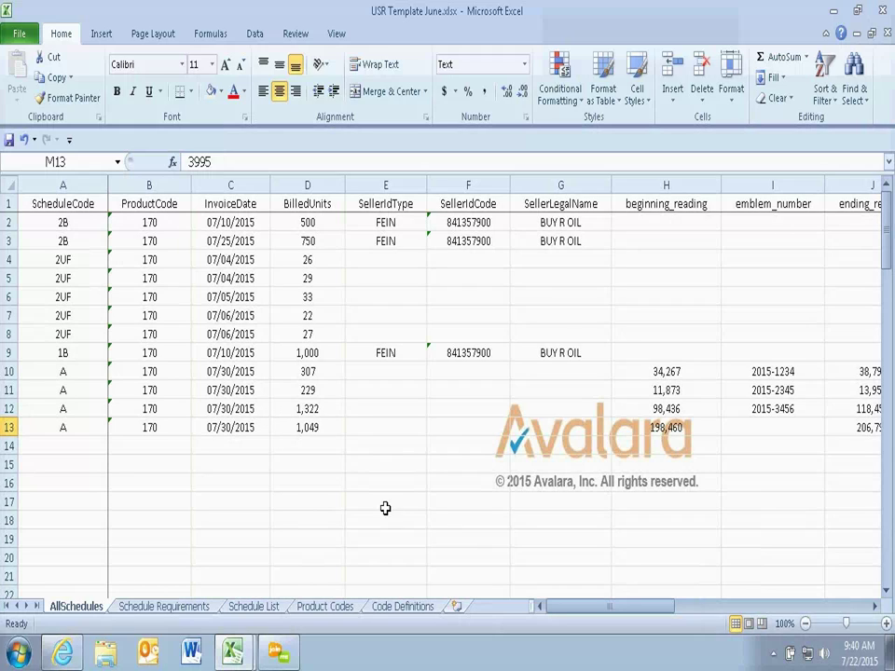
- Save the edited workbook and start a data file upload for the July Use Fuel User session
{"action": "left_click", "coordinate": [9, 140]}
{"action": "left_click", "coordinate": [63, 656]}
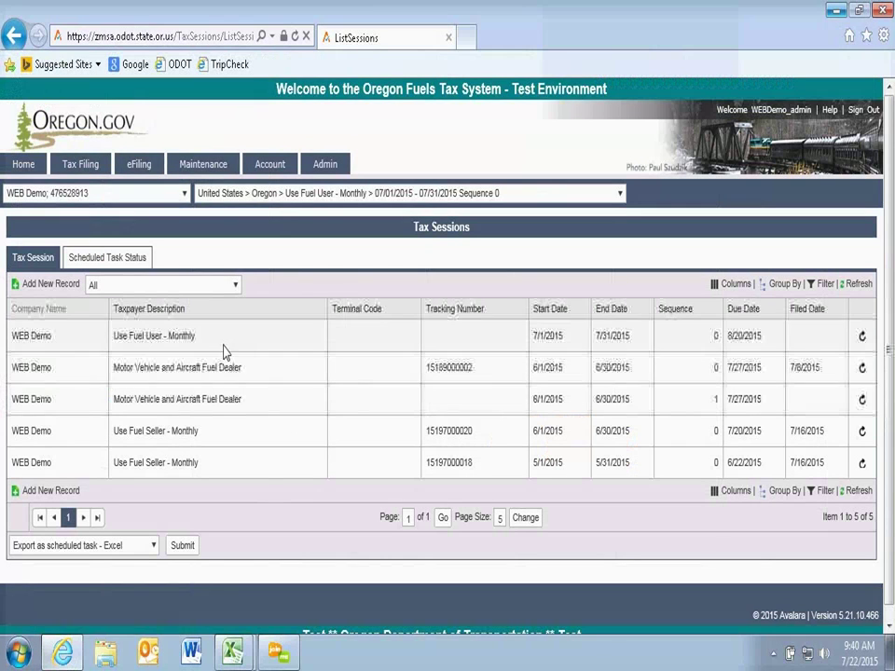
{"action": "right_click", "coordinate": [219, 343]}
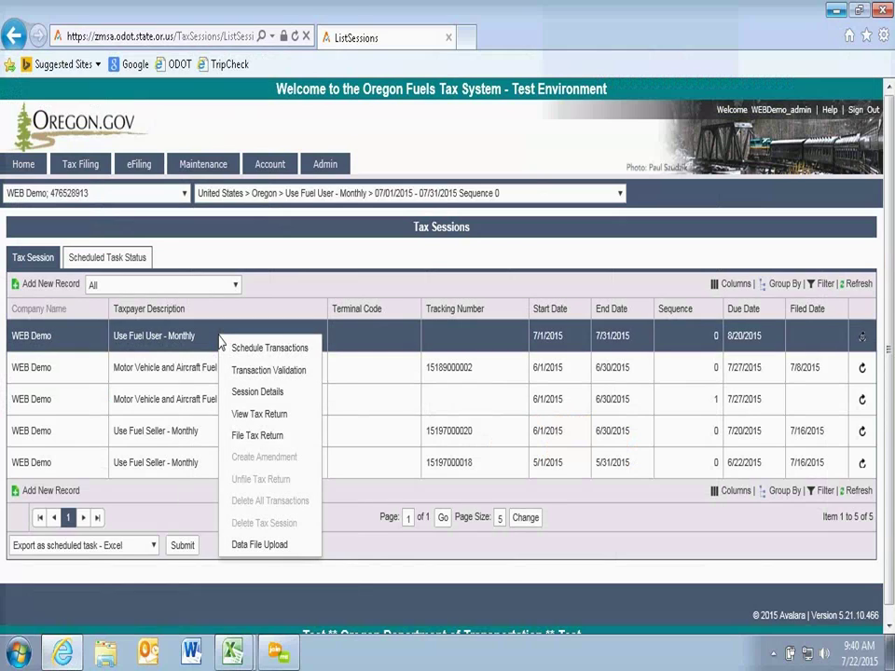
{"action": "left_click", "coordinate": [266, 548]}
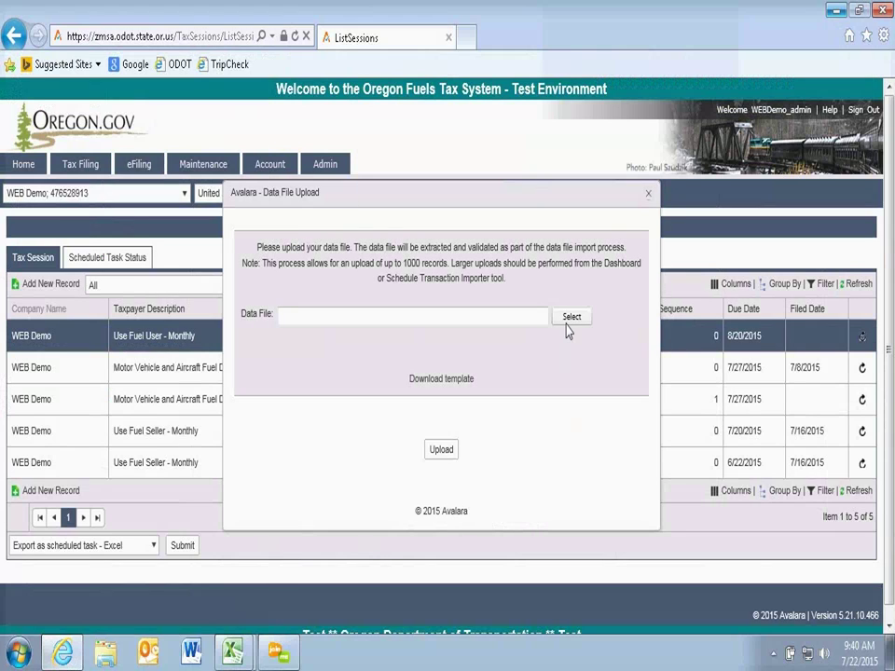
- Select USR Template June.xlsx, upload it, and close the upload window
{"action": "left_click", "coordinate": [568, 319]}
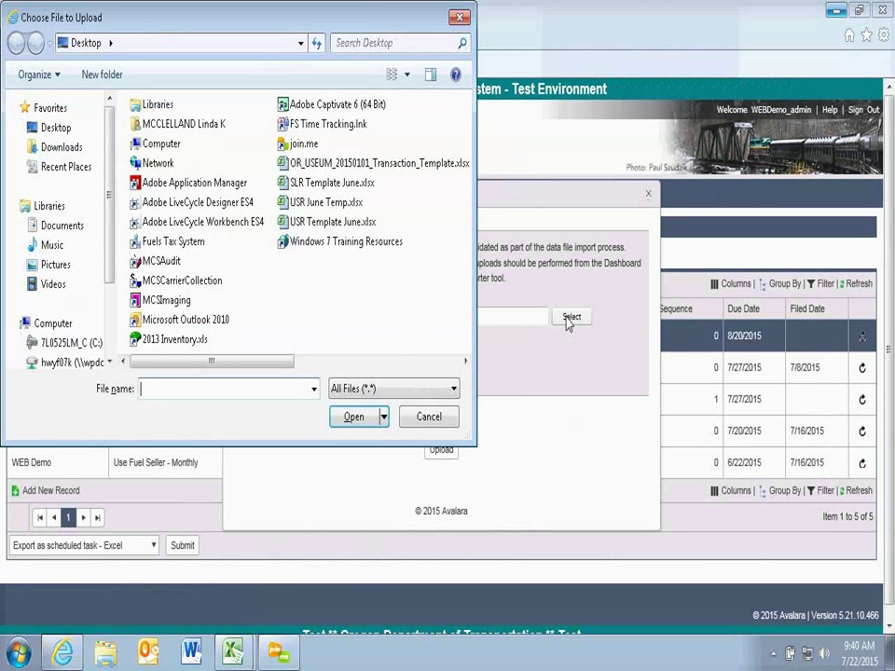
{"action": "type", "text": "USR Temp"}
{"action": "left_click", "coordinate": [324, 225]}
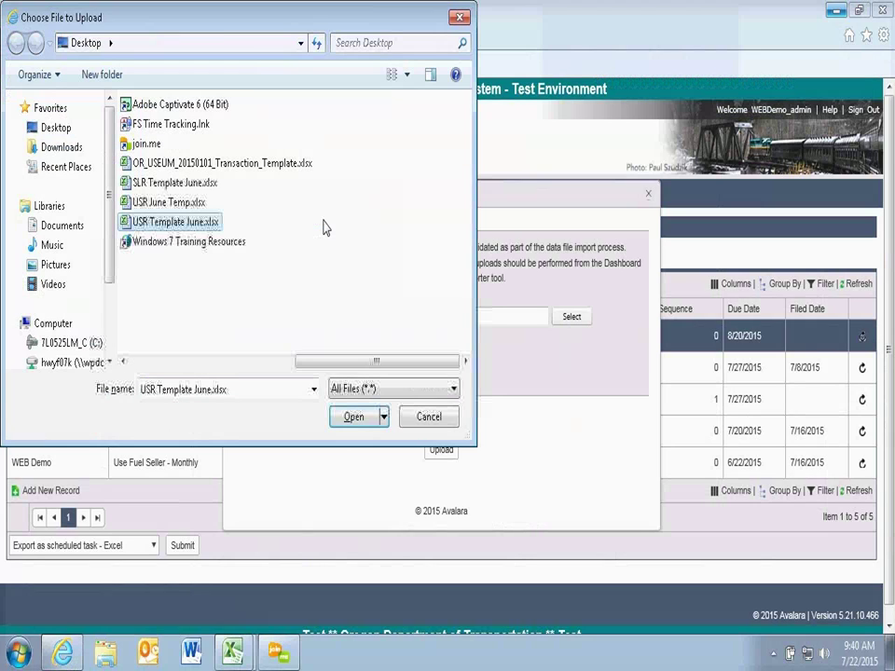
{"action": "left_click", "coordinate": [353, 417]}
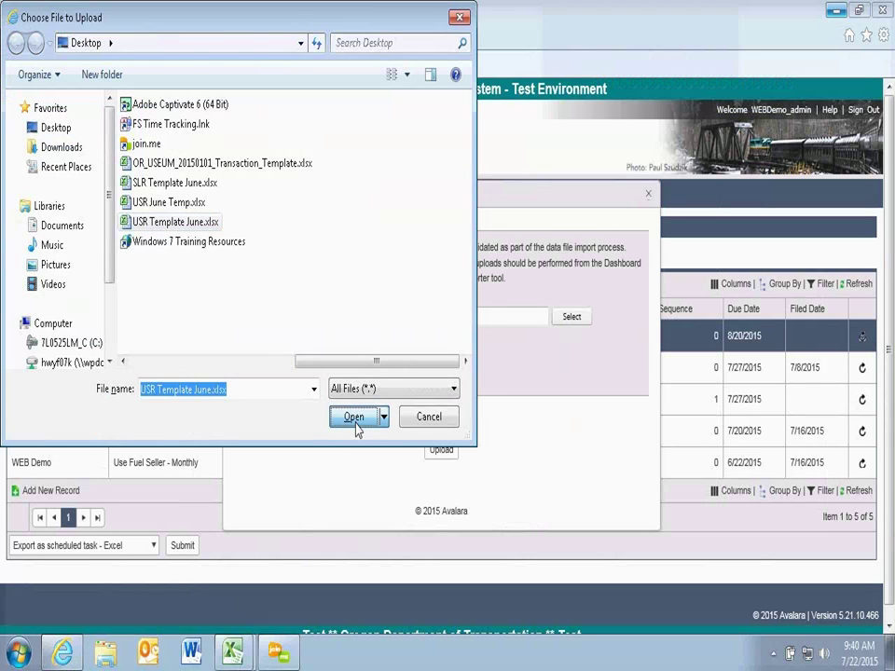
{"action": "left_click", "coordinate": [442, 450]}
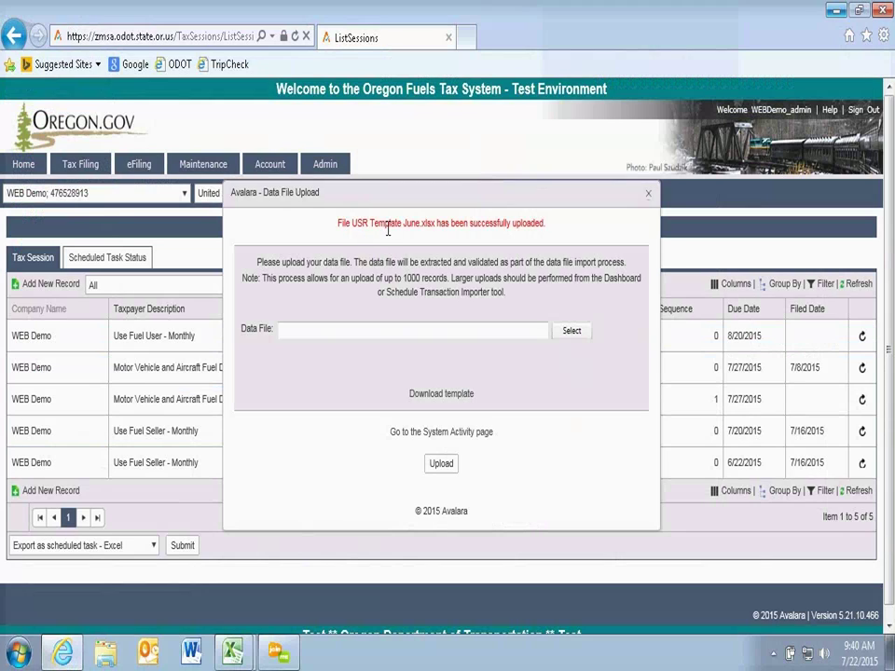
{"action": "left_click", "coordinate": [647, 195]}
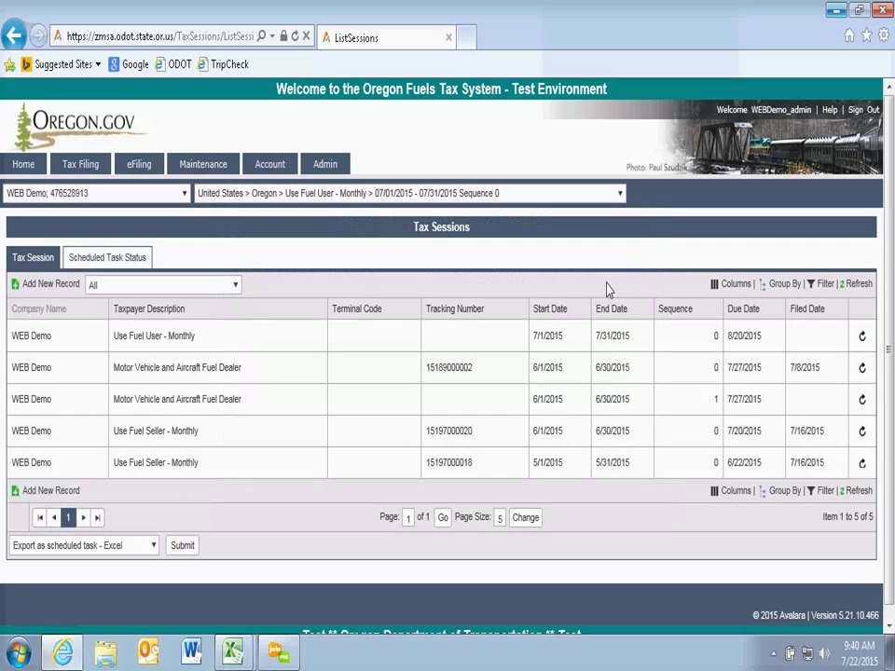
- In Session Details' Form Manual Entry, uncheck Option 2 Government Reporting and Save & Regenerate
{"action": "right_click", "coordinate": [257, 341]}
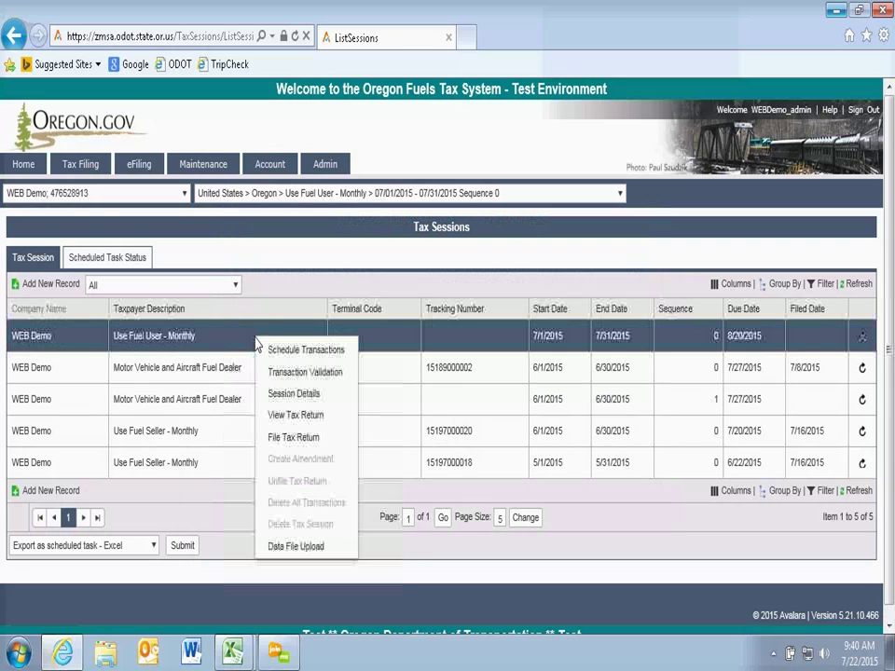
{"action": "left_click", "coordinate": [292, 395]}
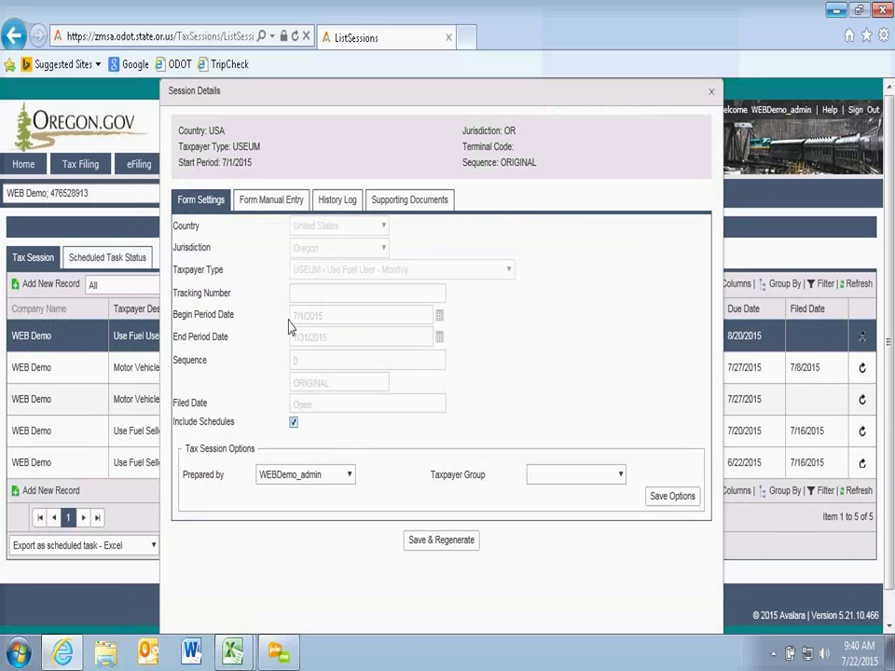
{"action": "left_click", "coordinate": [267, 203]}
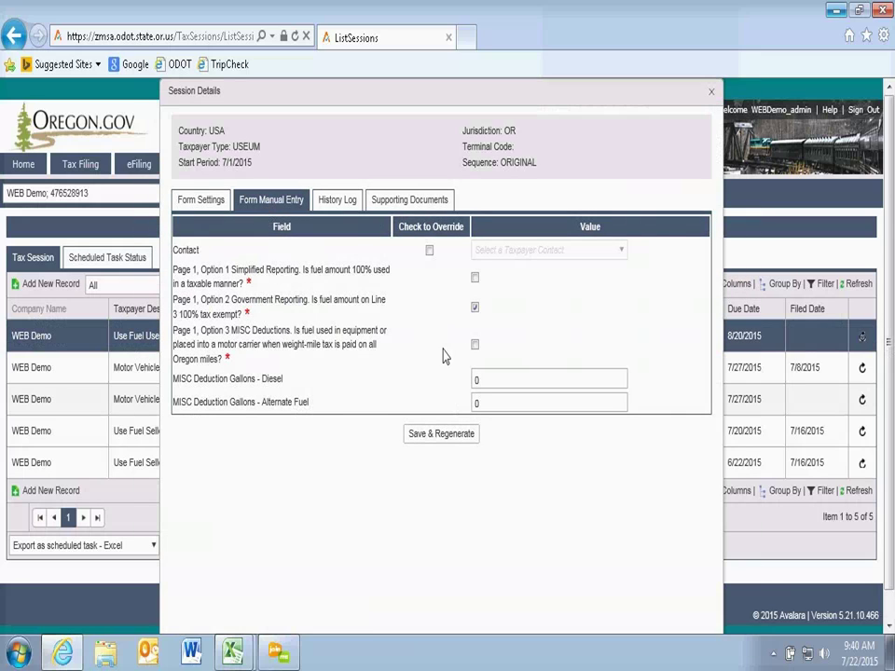
{"action": "left_click", "coordinate": [475, 308]}
{"action": "left_click", "coordinate": [455, 440]}
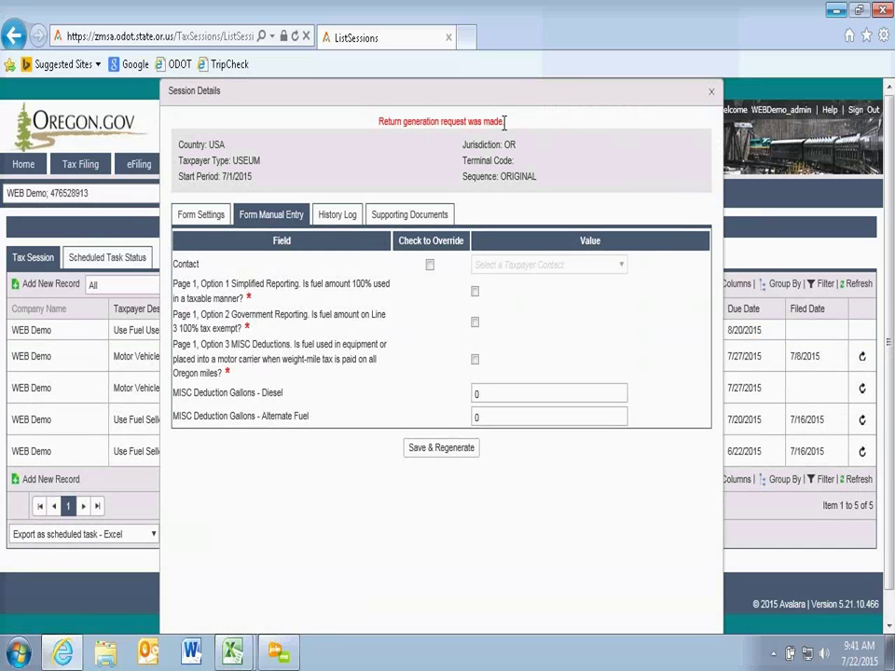
{"action": "left_click", "coordinate": [711, 93]}
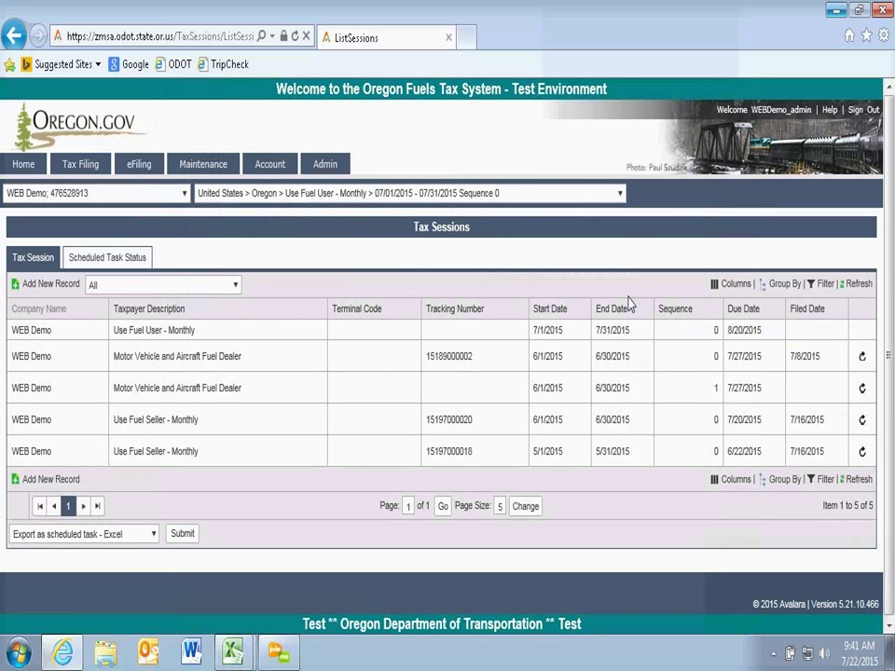
- Run Transaction Validation and open the critical Schedule A line 12 missing-emblem-number record
{"action": "right_click", "coordinate": [697, 333]}
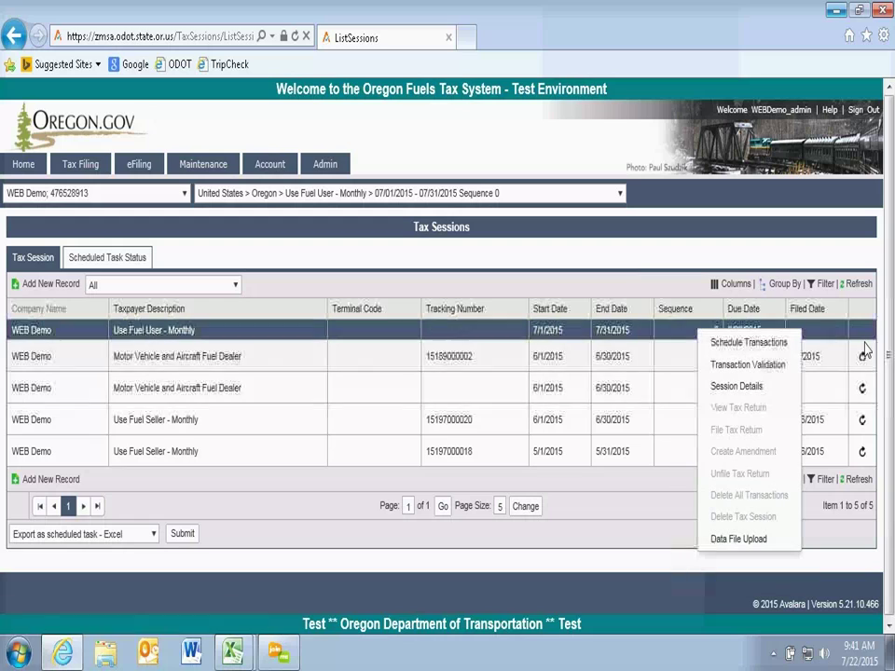
{"action": "left_click", "coordinate": [863, 286]}
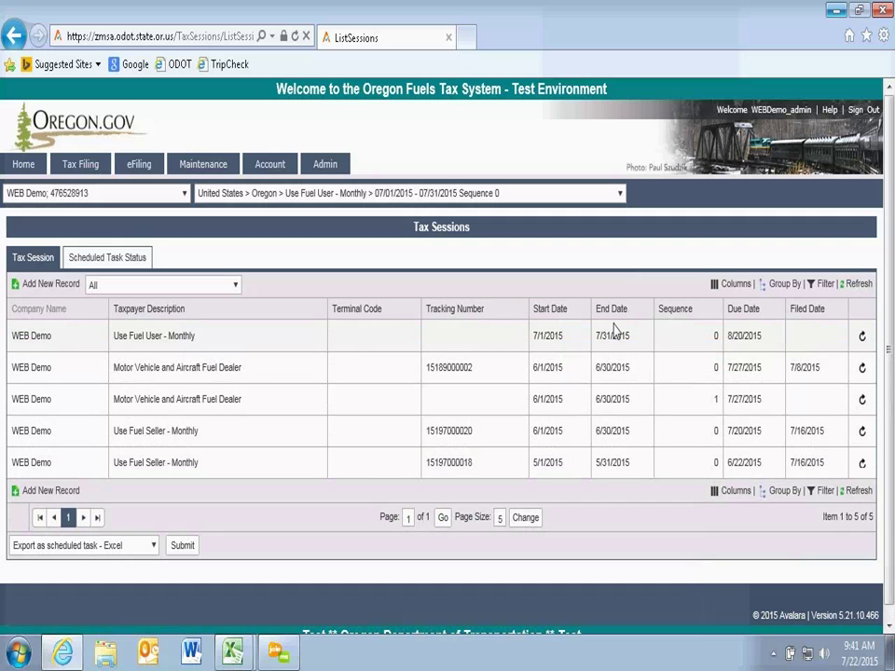
{"action": "right_click", "coordinate": [471, 343]}
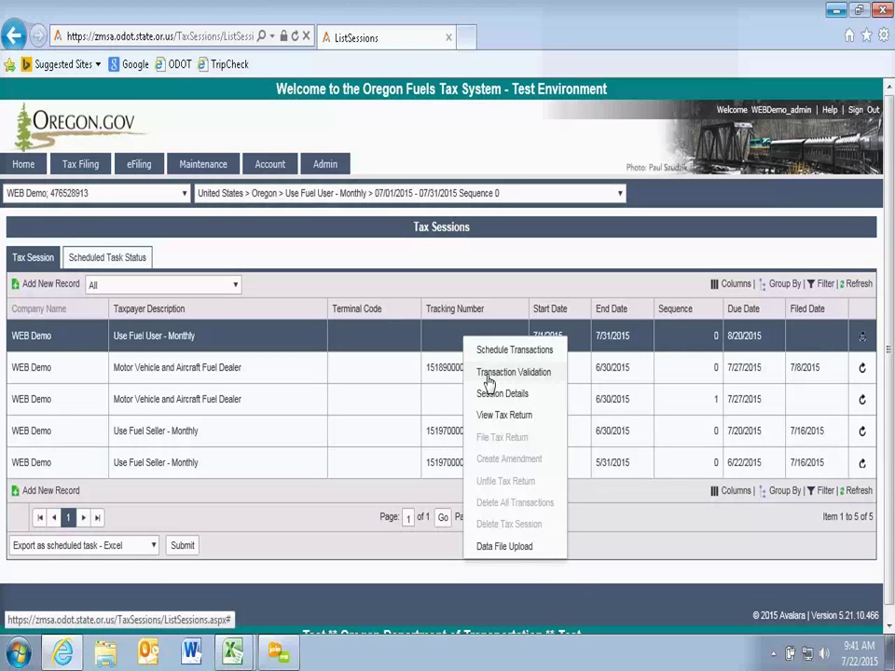
{"action": "left_click", "coordinate": [489, 378]}
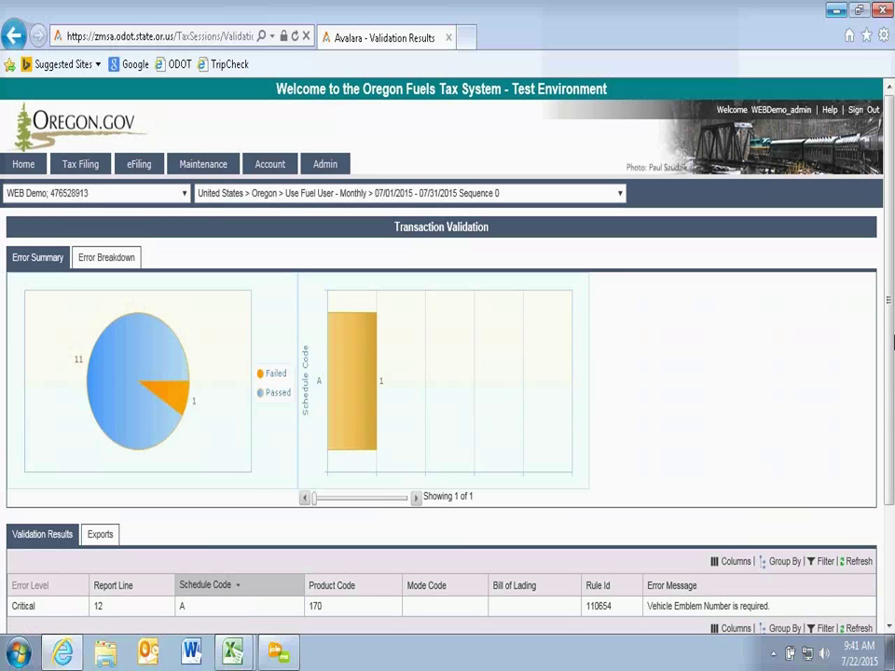
{"action": "left_click_drag", "start_coordinate": [890, 319], "coordinate": [890, 392]}
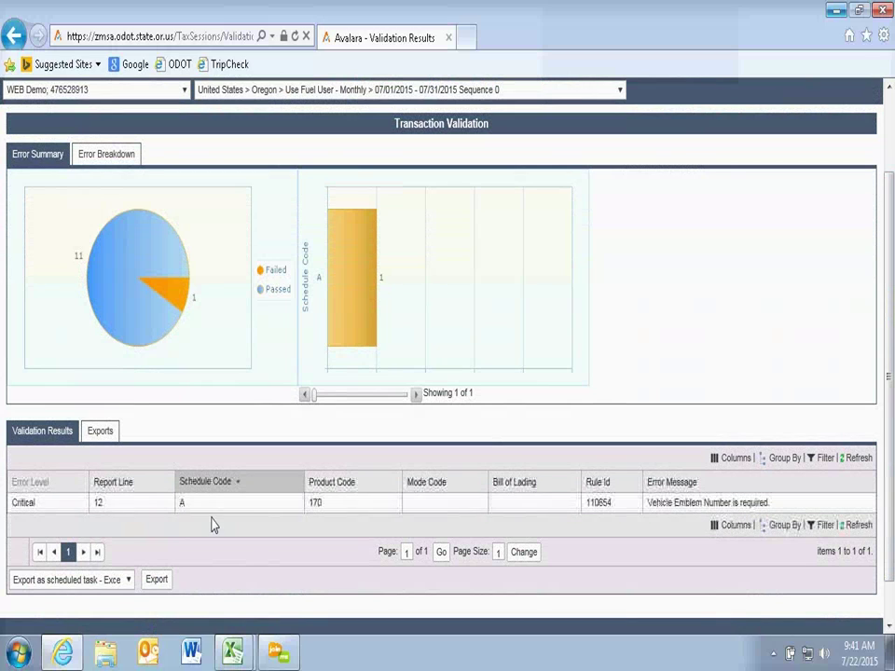
{"action": "double_click", "coordinate": [231, 514]}
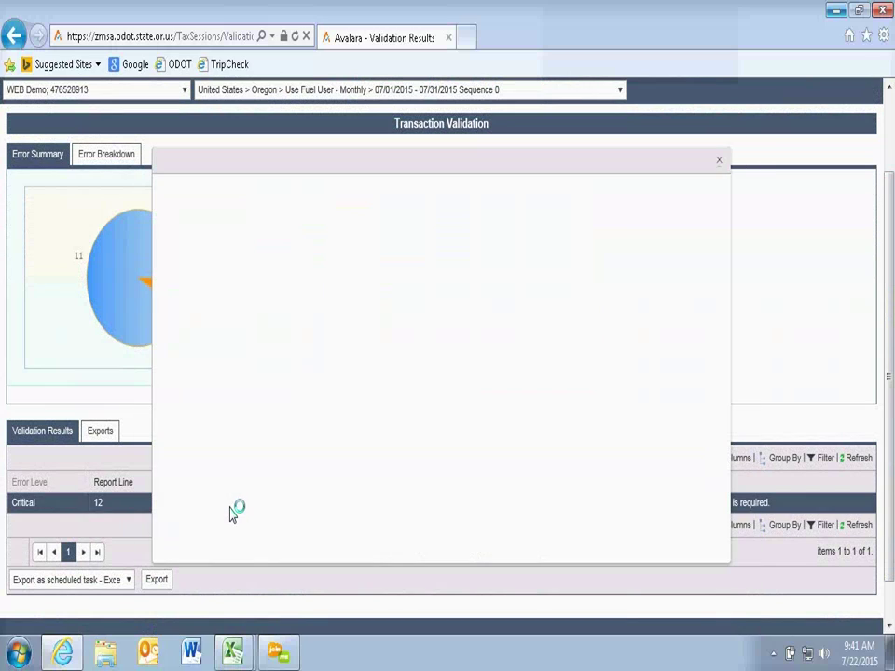
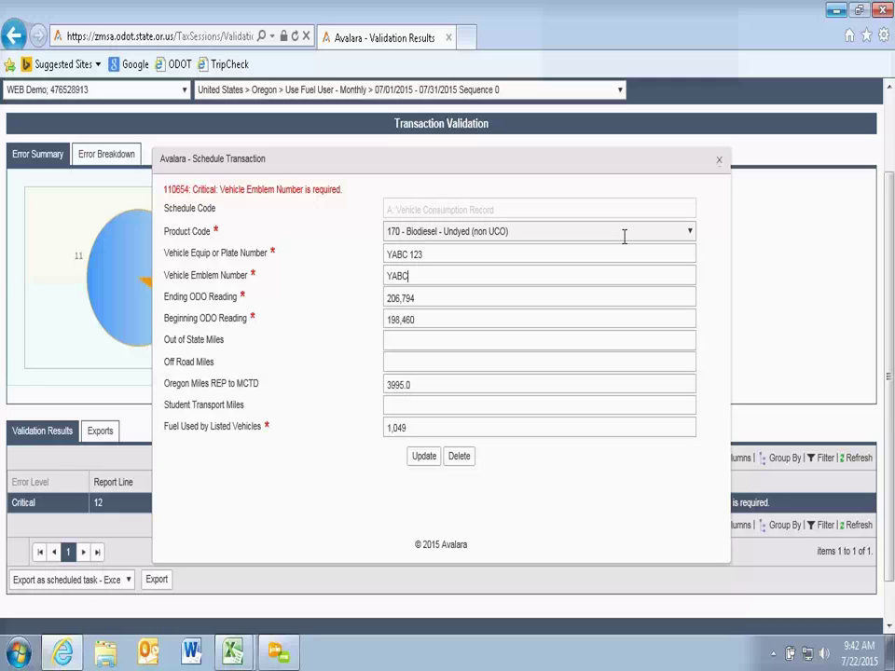
- Finish the Vehicle Emblem Number as YABC 123, update the record, and close the Schedule Transaction dialog
{"action": "type", "text": "23"}
{"action": "left_click", "coordinate": [423, 457]}
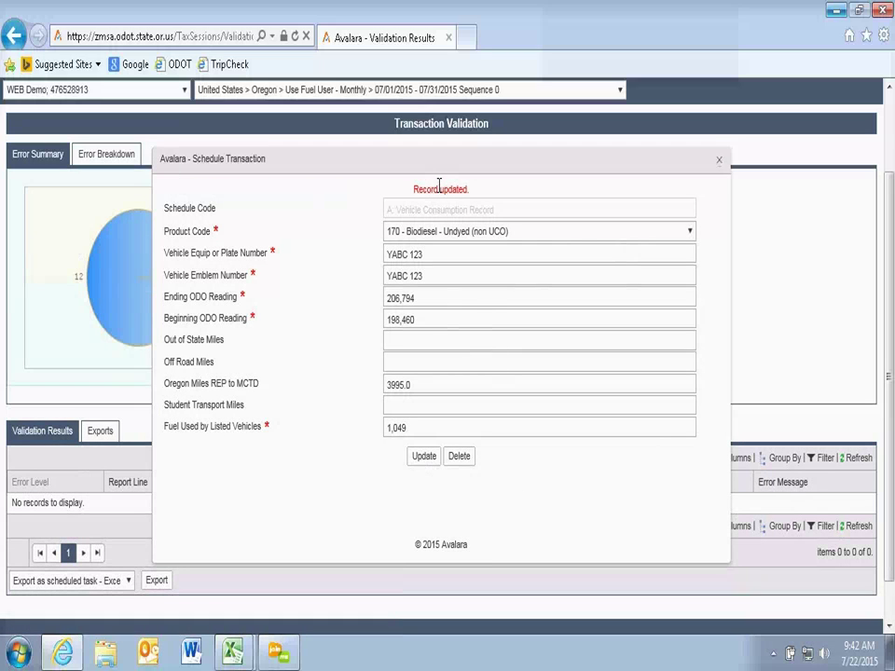
{"action": "left_click", "coordinate": [720, 163]}
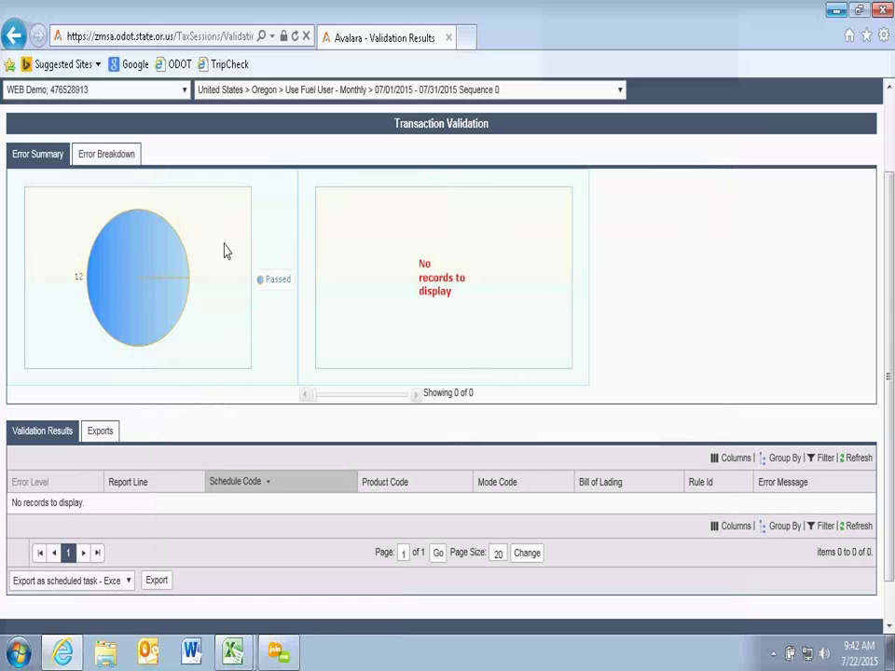
- Open Tax Sessions, preview the July 2015 Use Fuel User return (requires generation), then go back
{"action": "scroll", "coordinate": [890, 228], "scroll_direction": "up", "scroll_amount": 2}
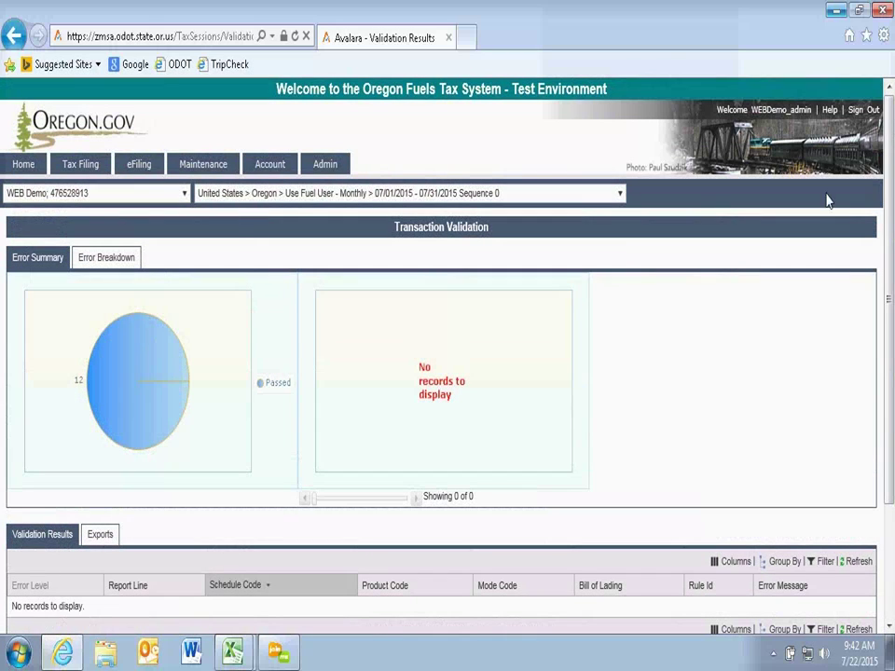
{"action": "mouse_move", "coordinate": [89, 173]}
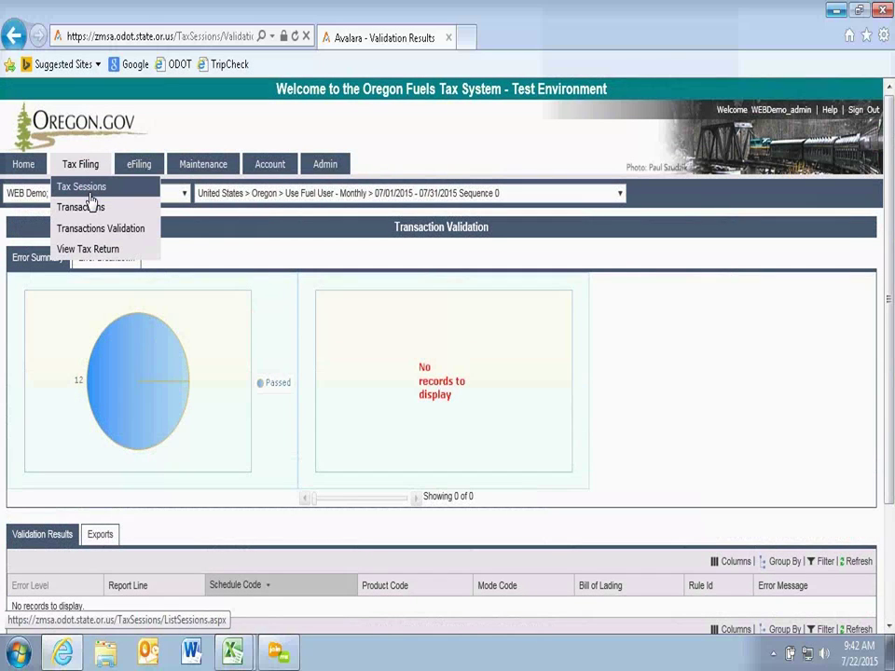
{"action": "left_click", "coordinate": [90, 194]}
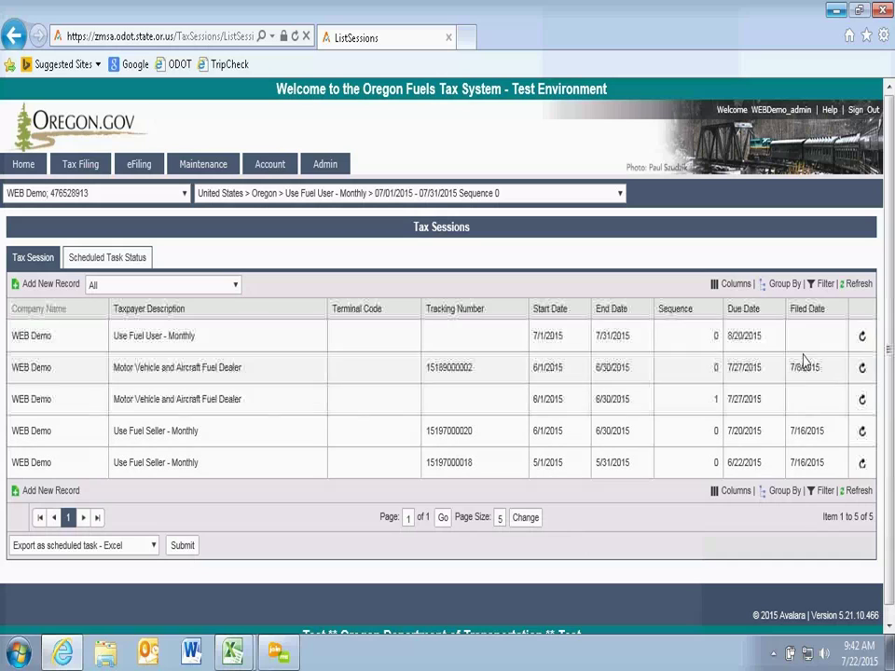
{"action": "left_click", "coordinate": [859, 284]}
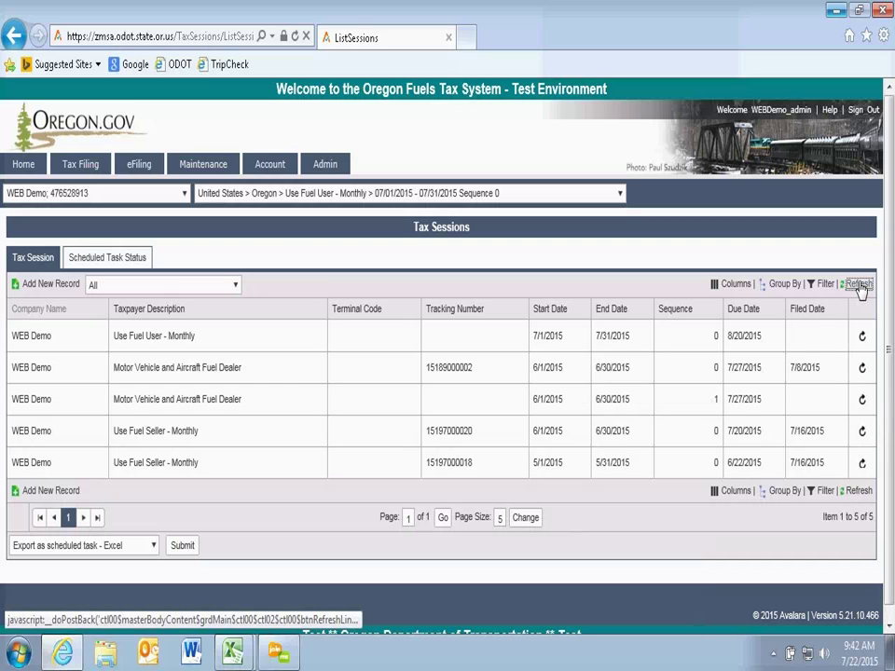
{"action": "right_click", "coordinate": [549, 337]}
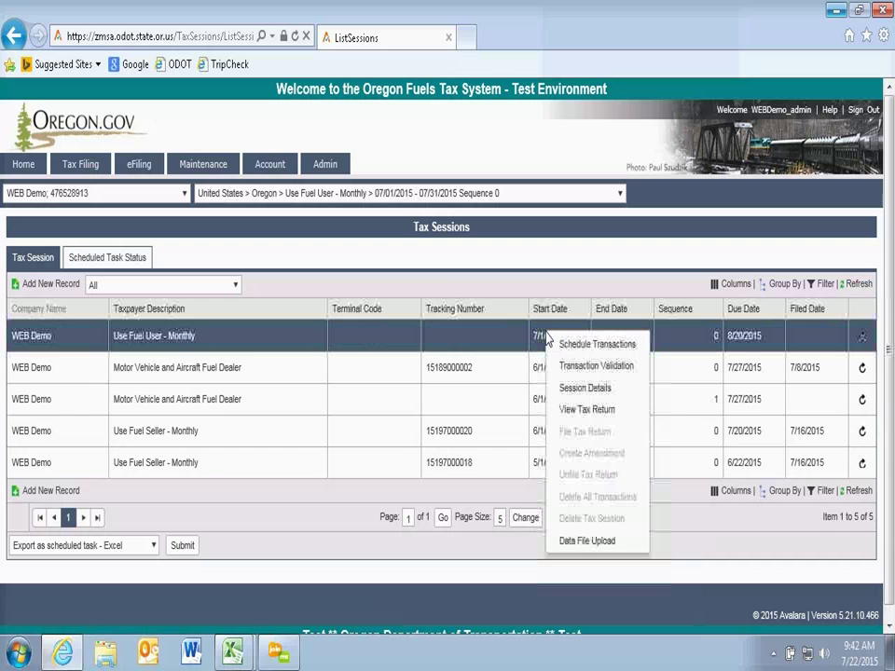
{"action": "left_click", "coordinate": [582, 410]}
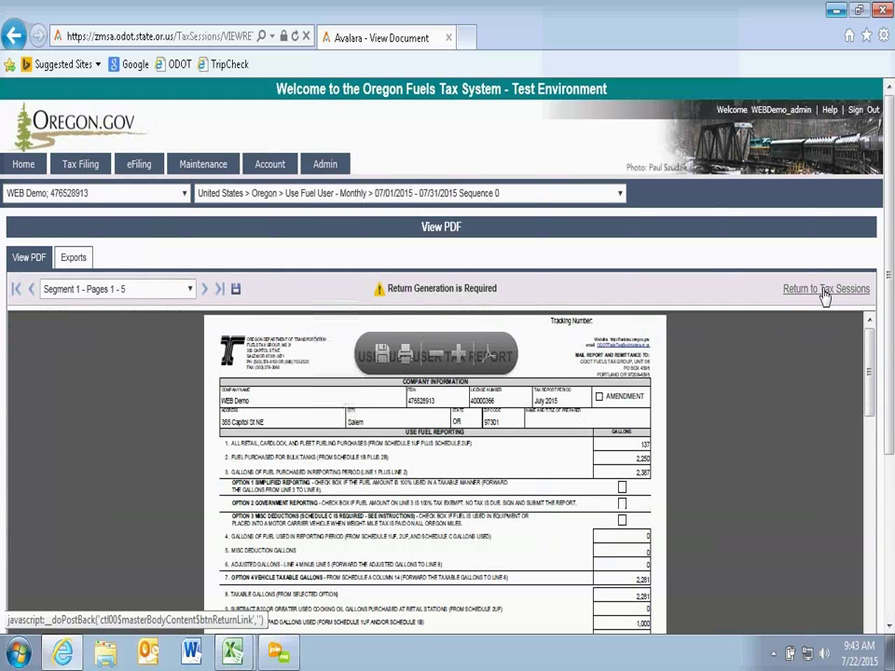
{"action": "left_click", "coordinate": [823, 292]}
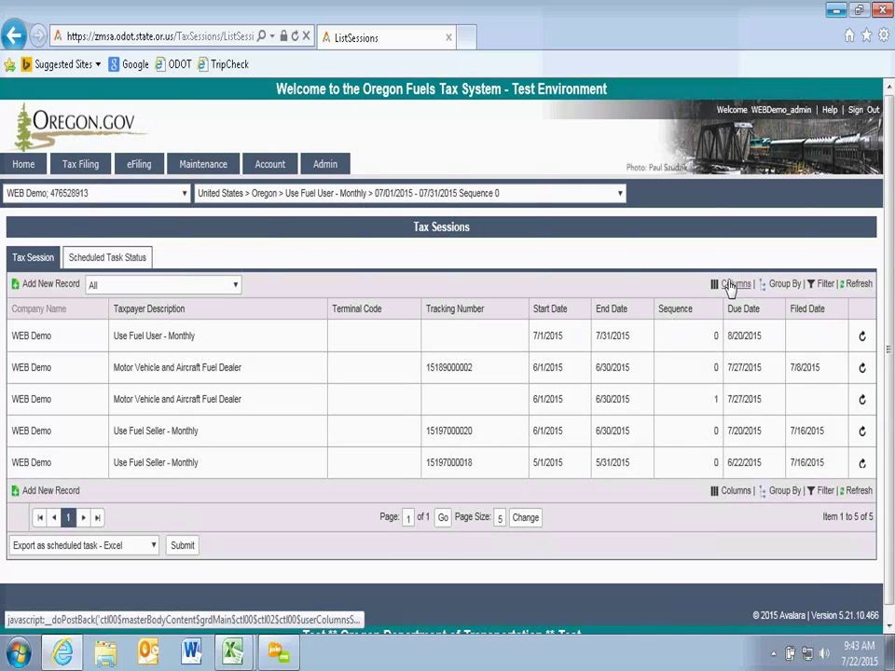
- Add the Return Status column and generate the July 2015 Use Fuel User return so it reads Passed
{"action": "left_click", "coordinate": [732, 285]}
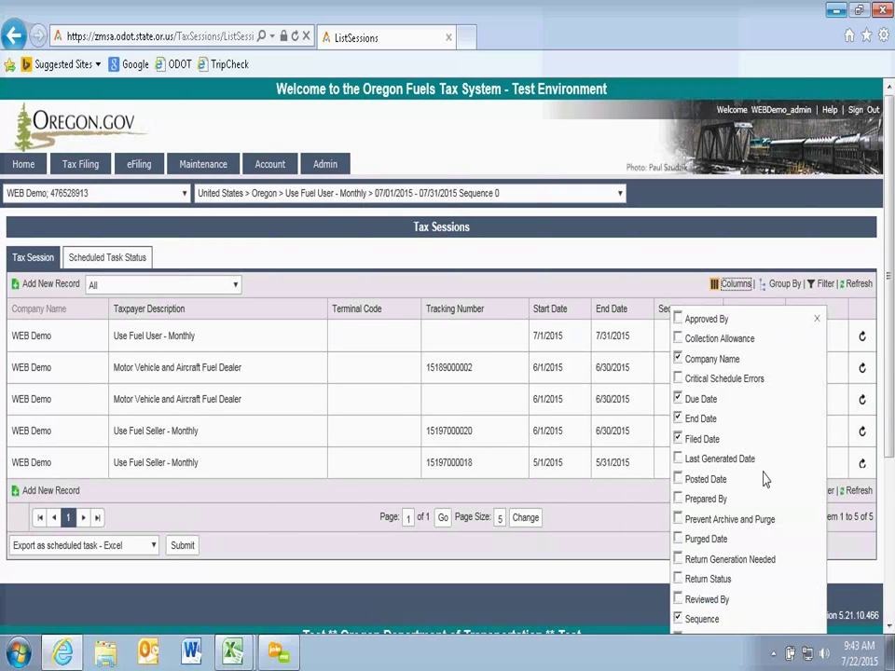
{"action": "left_click", "coordinate": [687, 579]}
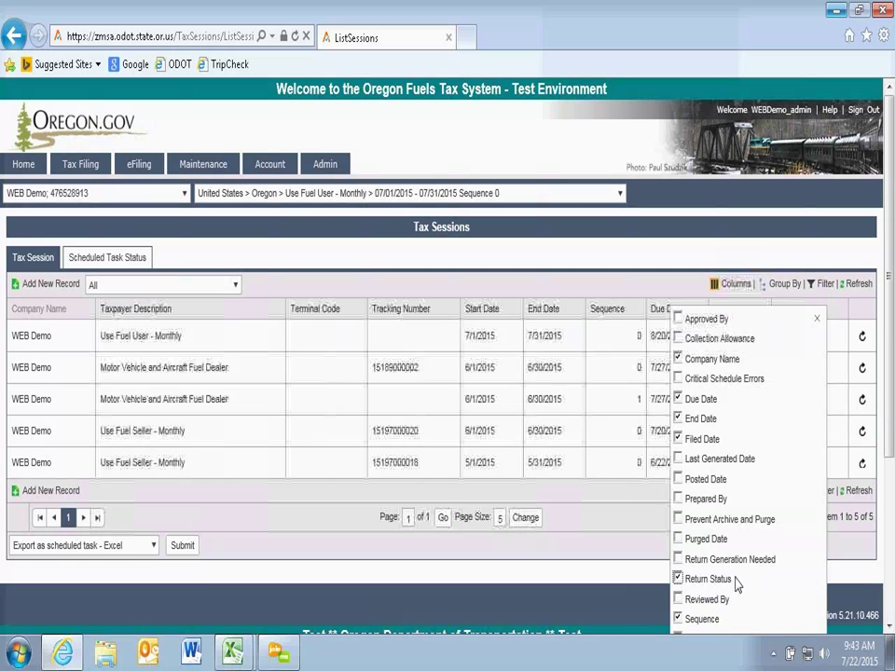
{"action": "left_click", "coordinate": [817, 318]}
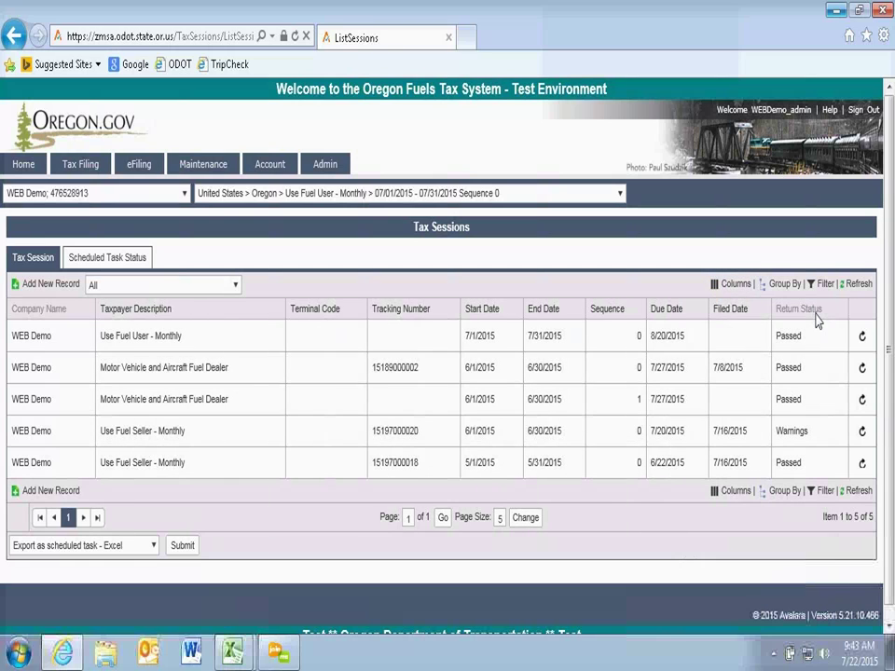
{"action": "left_click", "coordinate": [862, 337]}
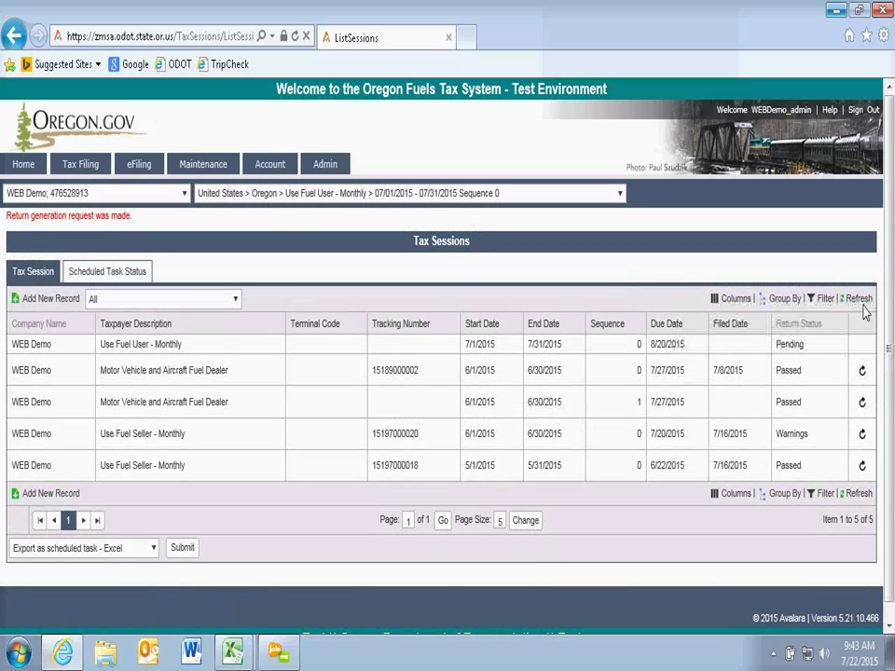
{"action": "left_click", "coordinate": [861, 301]}
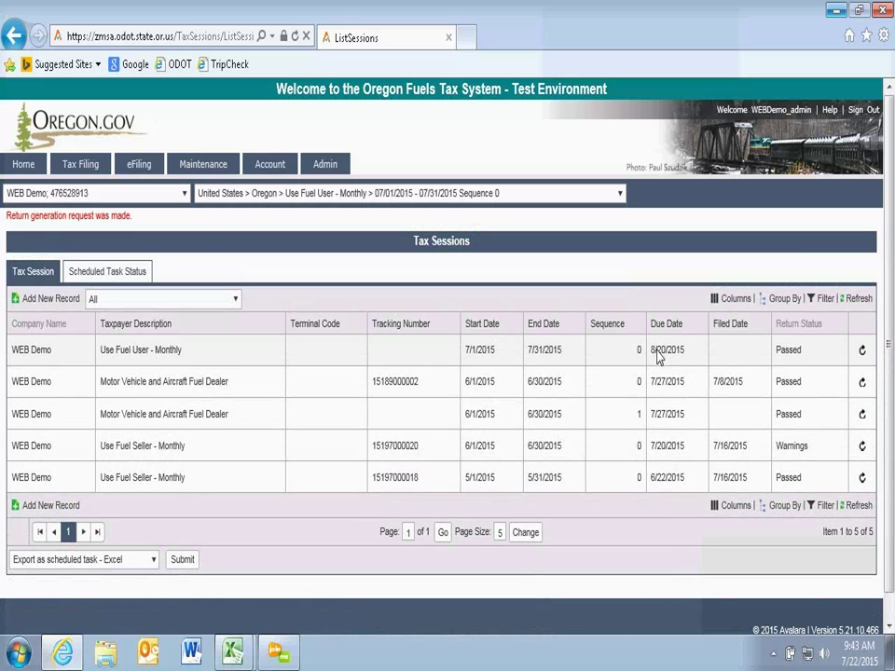
- View the generated July 2015 Use Fuel User tax report, zoomed in two steps
{"action": "right_click", "coordinate": [550, 356]}
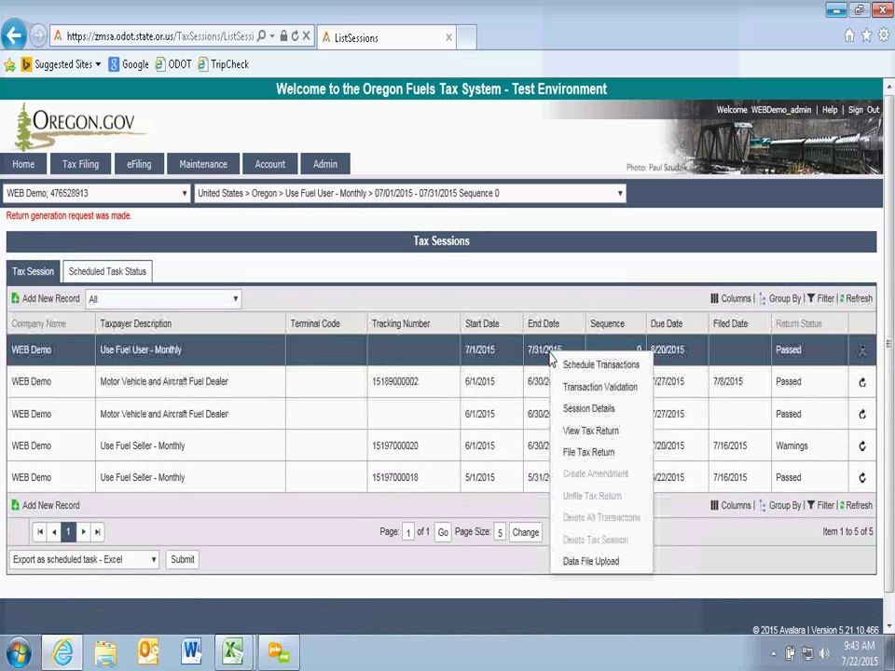
{"action": "left_click", "coordinate": [579, 435]}
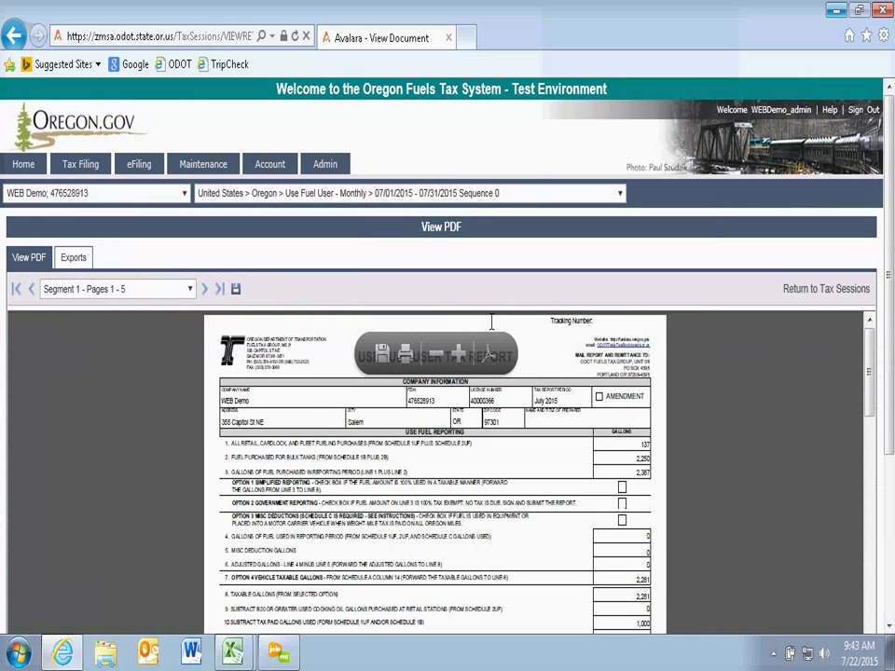
{"action": "left_click", "coordinate": [461, 355]}
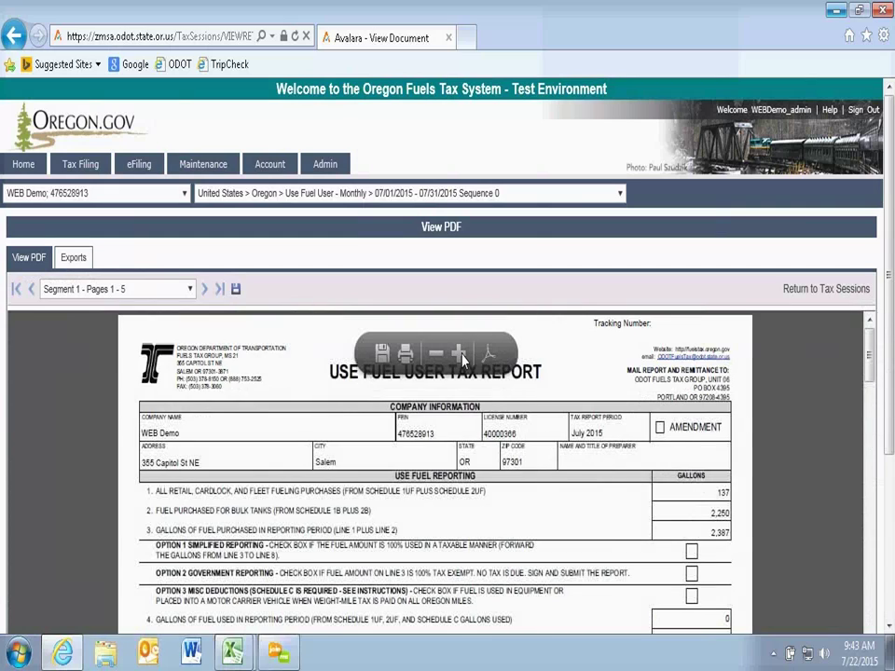
{"action": "left_click", "coordinate": [461, 355]}
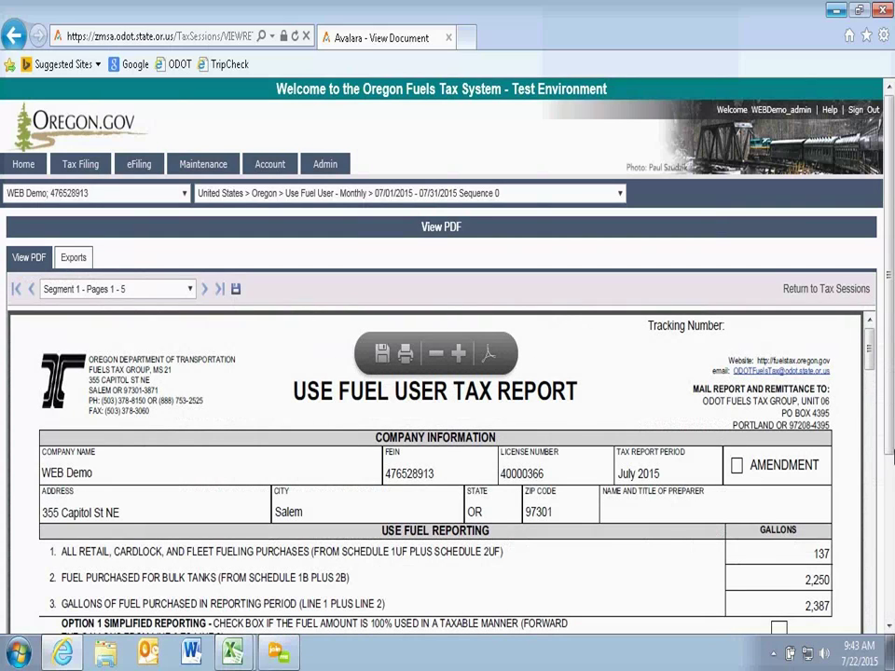
{"action": "scroll", "coordinate": [892, 367], "scroll_direction": "down", "scroll_amount": 1}
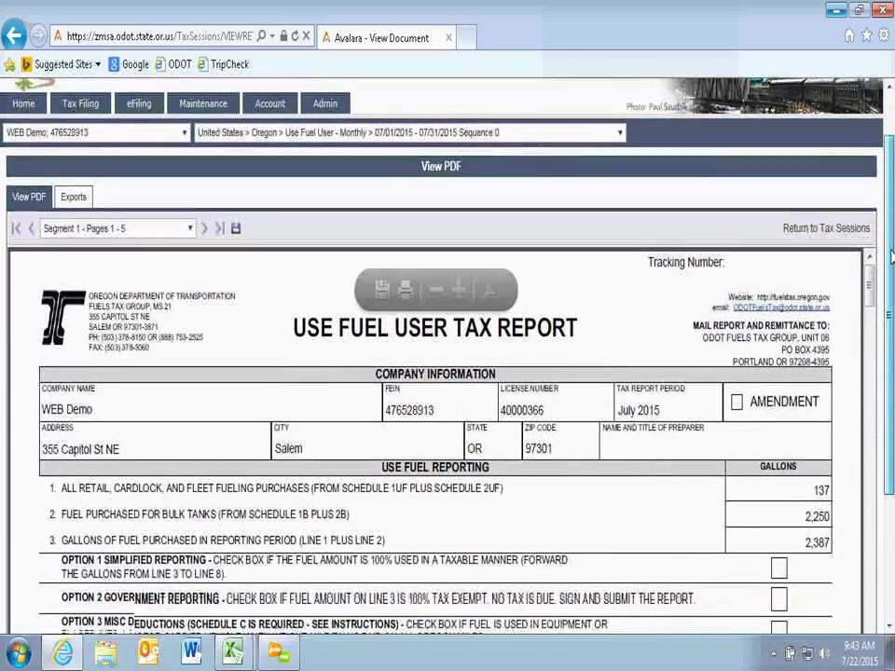
{"action": "left_click_drag", "start_coordinate": [892, 263], "coordinate": [892, 320]}
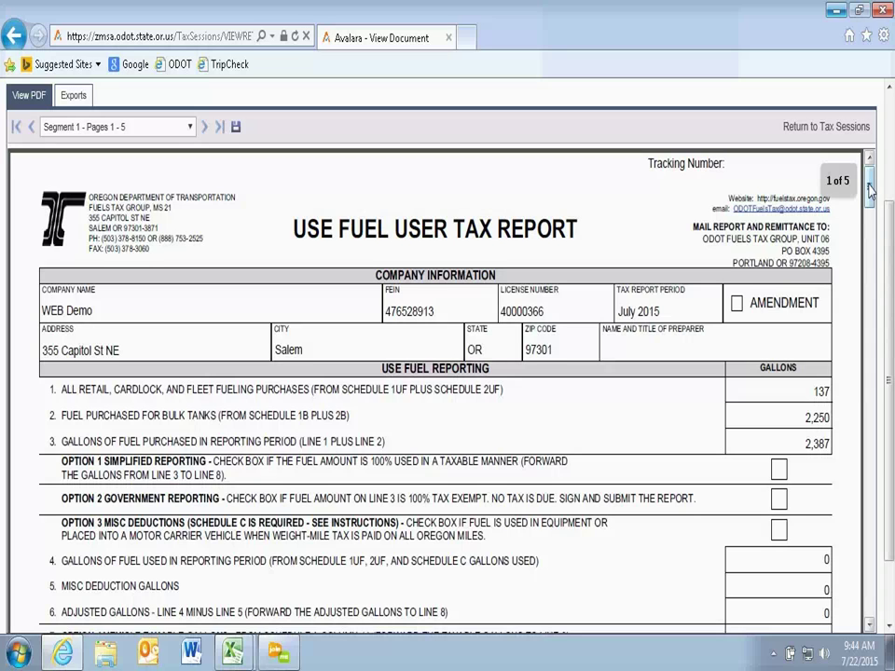
- Scroll the report to page 2, the Schedule 1B Tax Paid to Suppliers list of 1,000 gallons
{"action": "scroll", "coordinate": [859, 247], "scroll_direction": "down", "scroll_amount": 2}
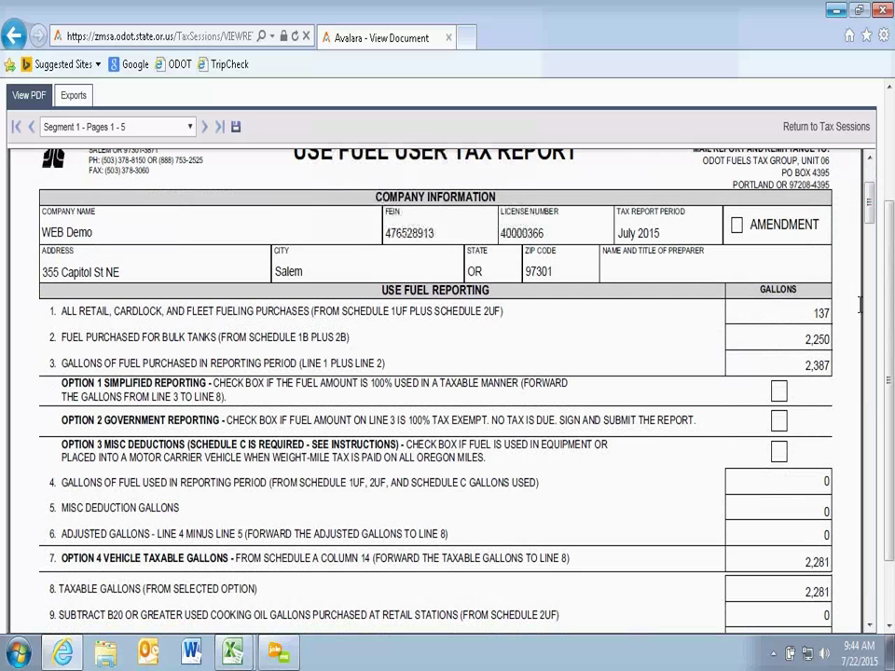
{"action": "left_click", "coordinate": [871, 207]}
{"action": "left_click_drag", "start_coordinate": [872, 207], "coordinate": [870, 220]}
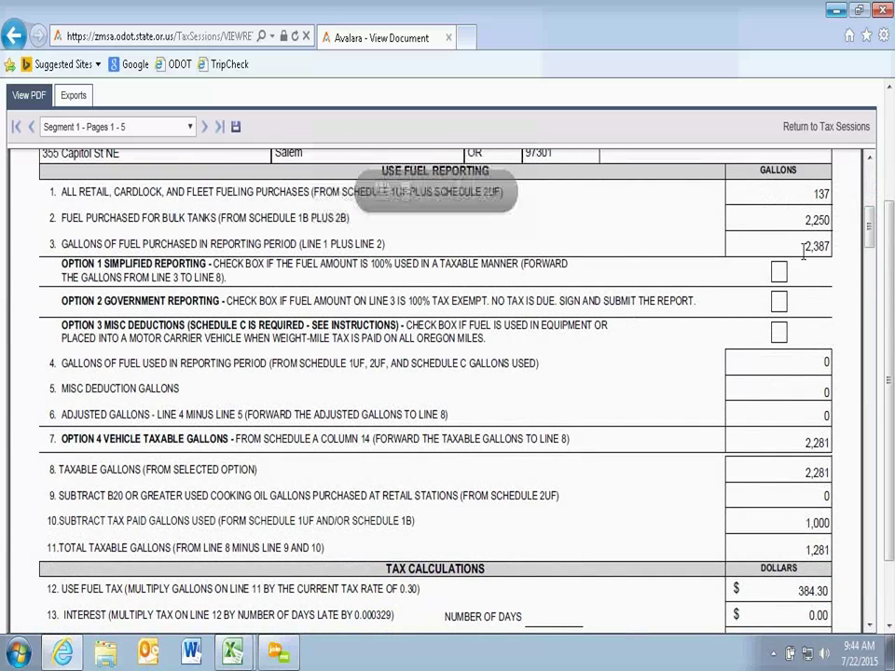
{"action": "left_click", "coordinate": [871, 240]}
{"action": "left_click_drag", "start_coordinate": [871, 241], "coordinate": [872, 261]}
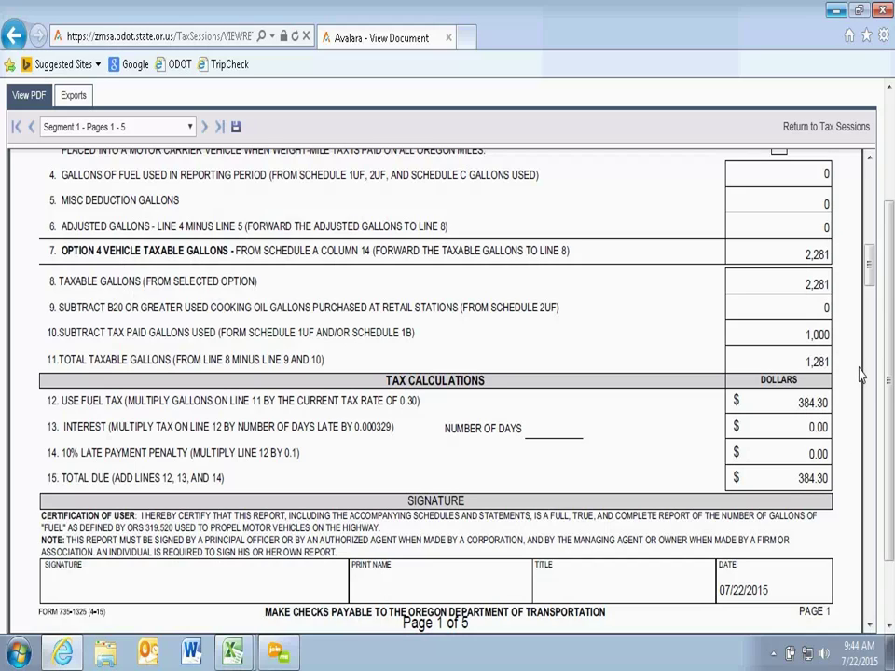
{"action": "left_click_drag", "start_coordinate": [868, 270], "coordinate": [871, 299]}
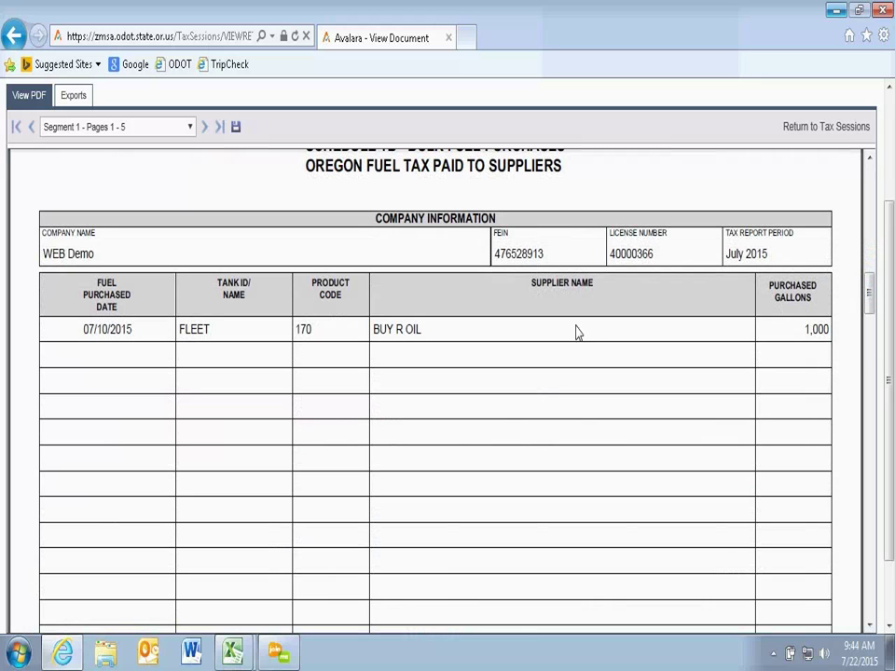
- Scroll through pages 3 and 4 to the Schedule A Vehicle Consumption Record on page 5
{"action": "mouse_move", "coordinate": [425, 320]}
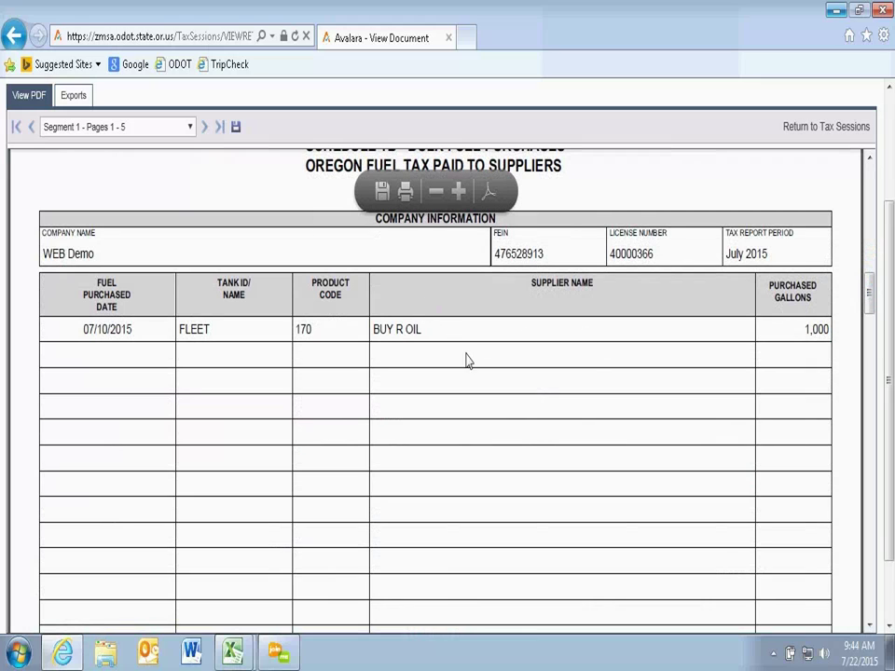
{"action": "left_click_drag", "start_coordinate": [868, 296], "coordinate": [868, 374]}
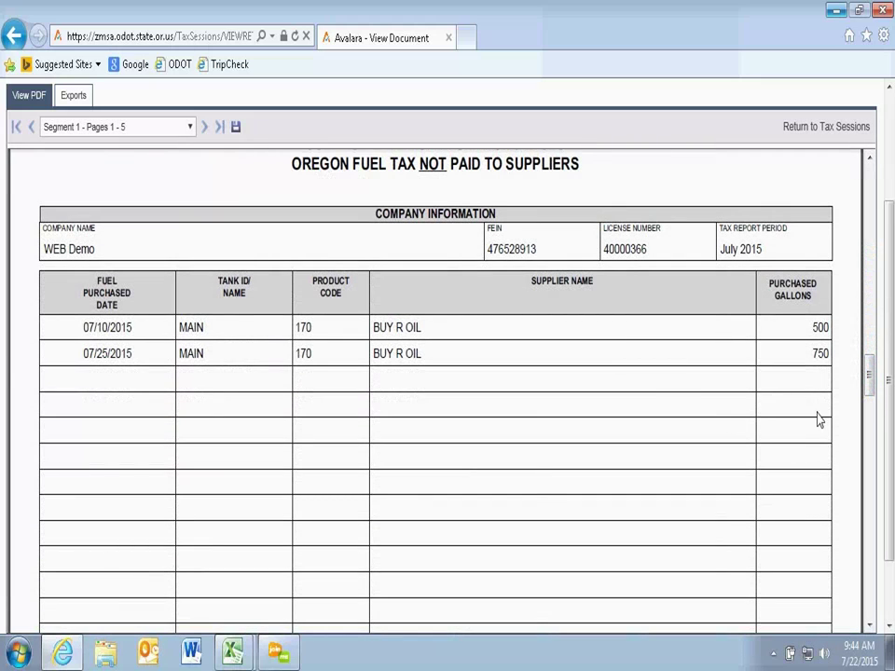
{"action": "left_click_drag", "start_coordinate": [868, 366], "coordinate": [868, 466]}
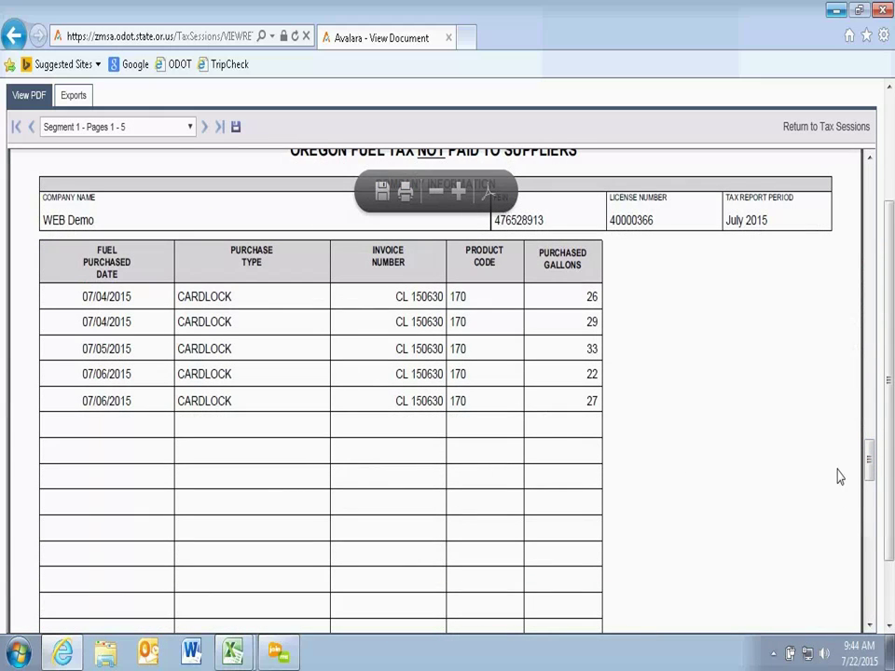
{"action": "left_click_drag", "start_coordinate": [869, 463], "coordinate": [869, 536]}
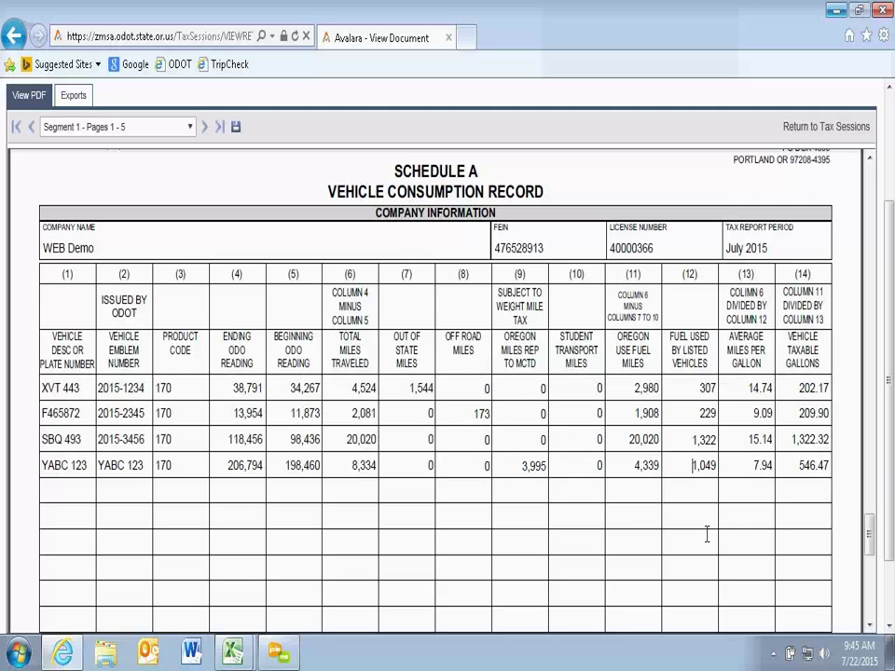
- Scroll back to page 1 totals (1,281 total taxable gallons), then return to Tax Sessions
{"action": "left_click_drag", "start_coordinate": [875, 530], "coordinate": [868, 244]}
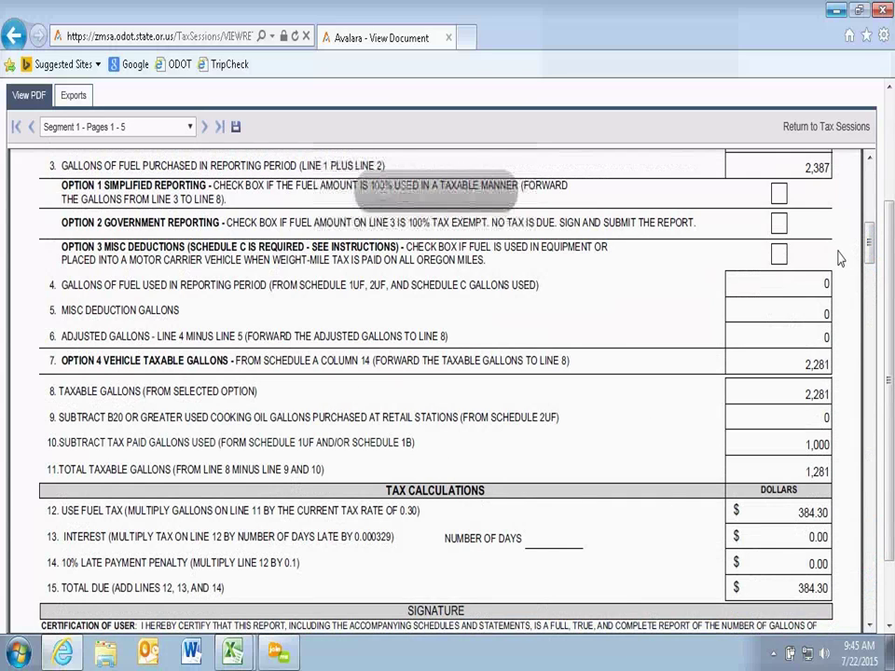
{"action": "left_click_drag", "start_coordinate": [866, 244], "coordinate": [869, 210]}
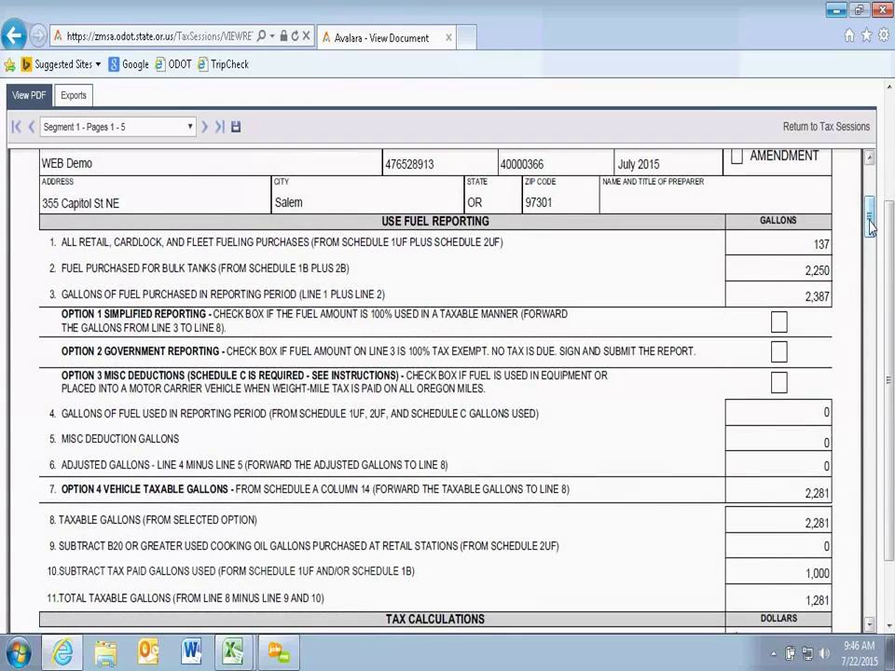
{"action": "left_click", "coordinate": [817, 127]}
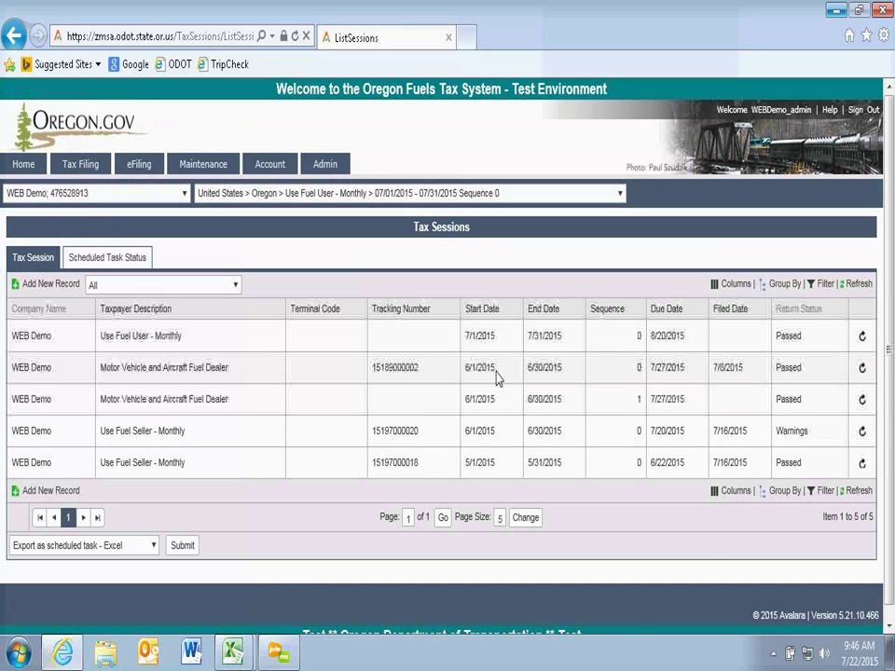
- File the 7/1/2015–7/31/2015 Use Fuel User – Monthly return, accepting the agreement
{"action": "right_click", "coordinate": [210, 345]}
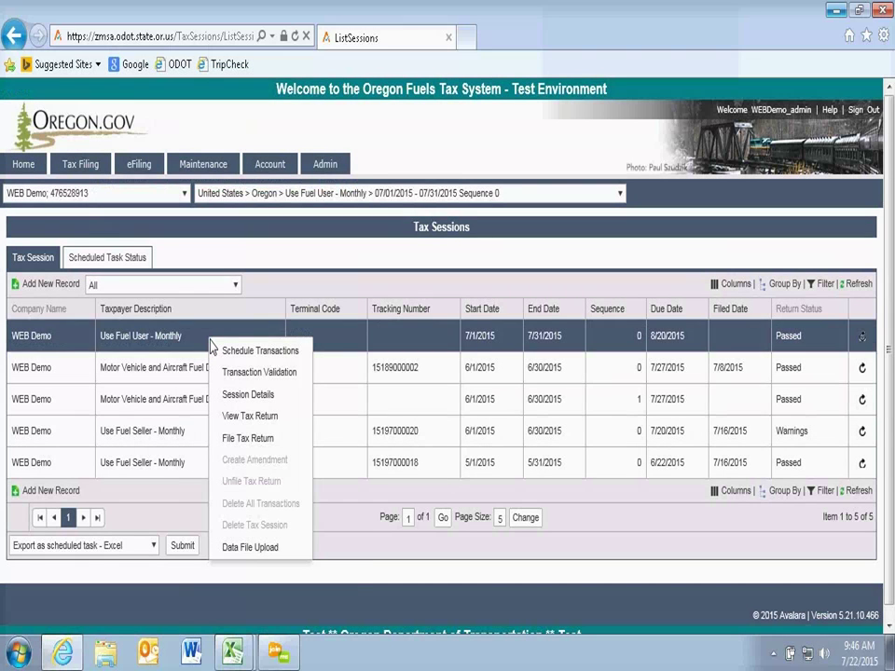
{"action": "left_click", "coordinate": [248, 438]}
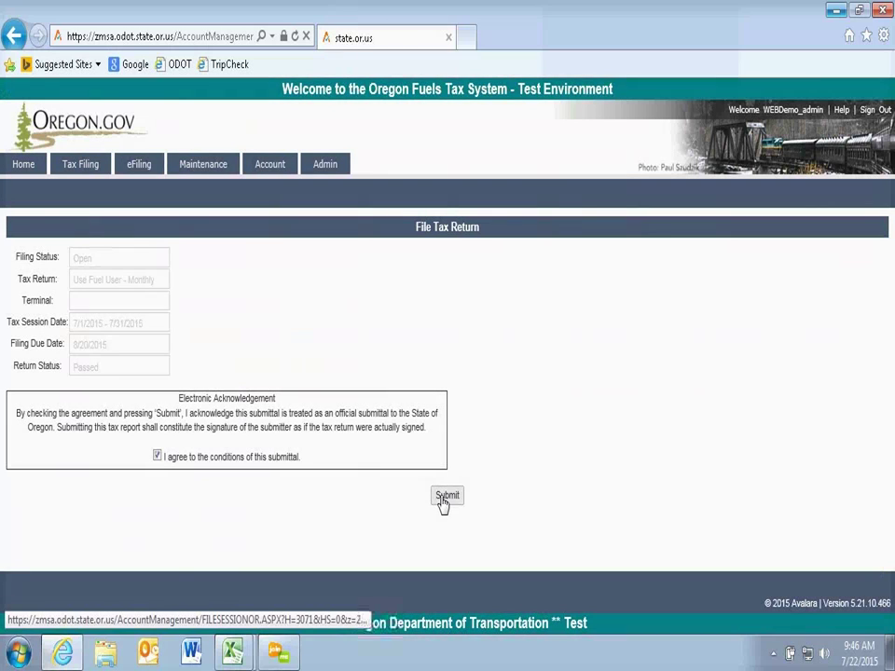
{"action": "left_click", "coordinate": [445, 497]}
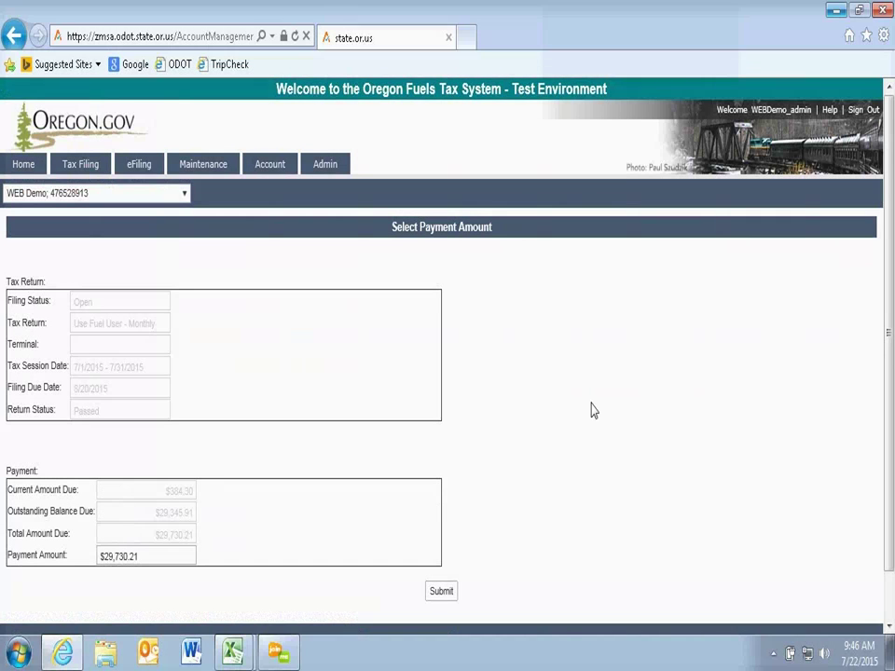
- Submit a $384.30 payment amount, replacing the rejected 354.30 entry
{"action": "scroll", "coordinate": [591, 409], "scroll_direction": "down", "scroll_amount": 2}
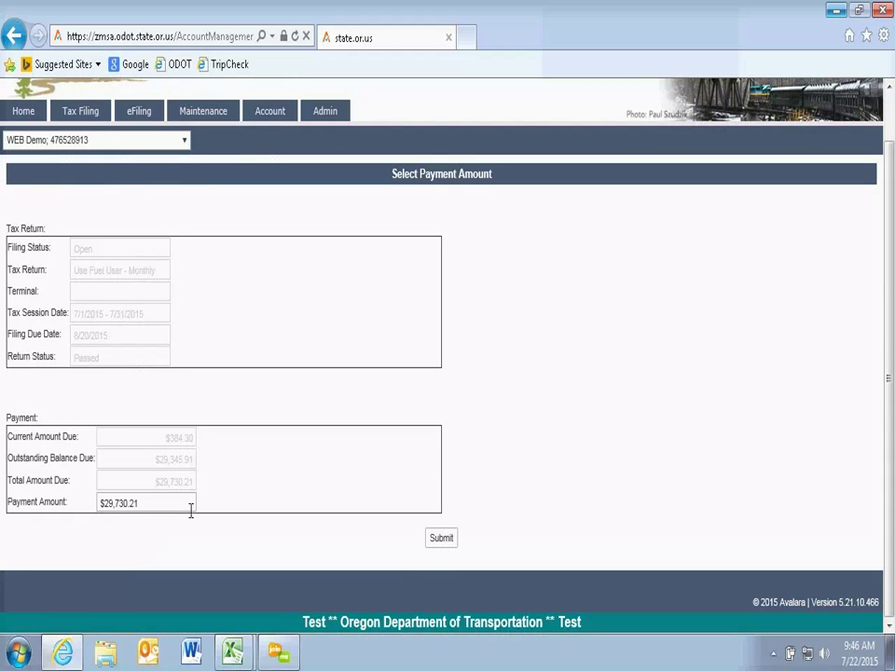
{"action": "left_click", "coordinate": [168, 503]}
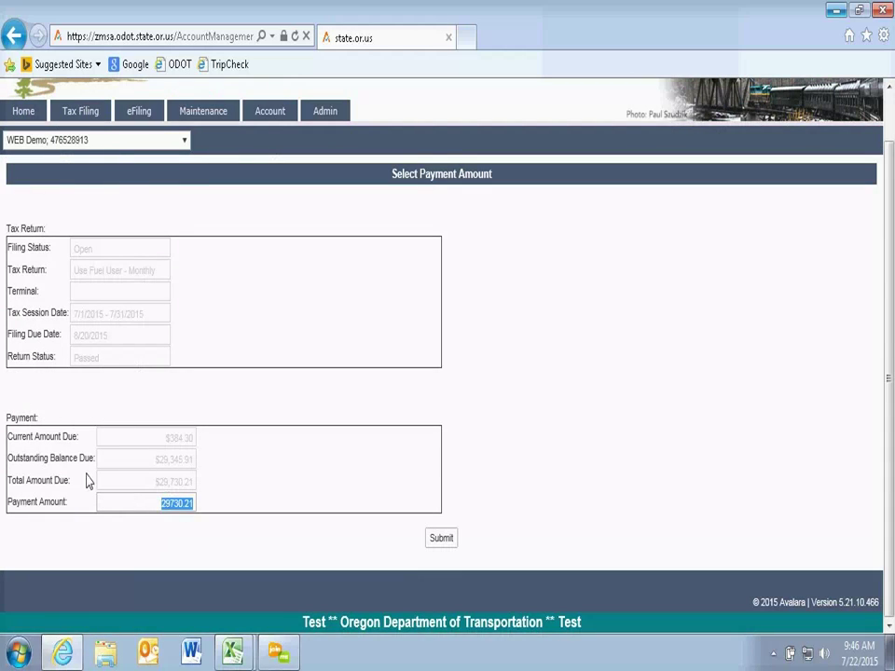
{"action": "type", "text": "354.30"}
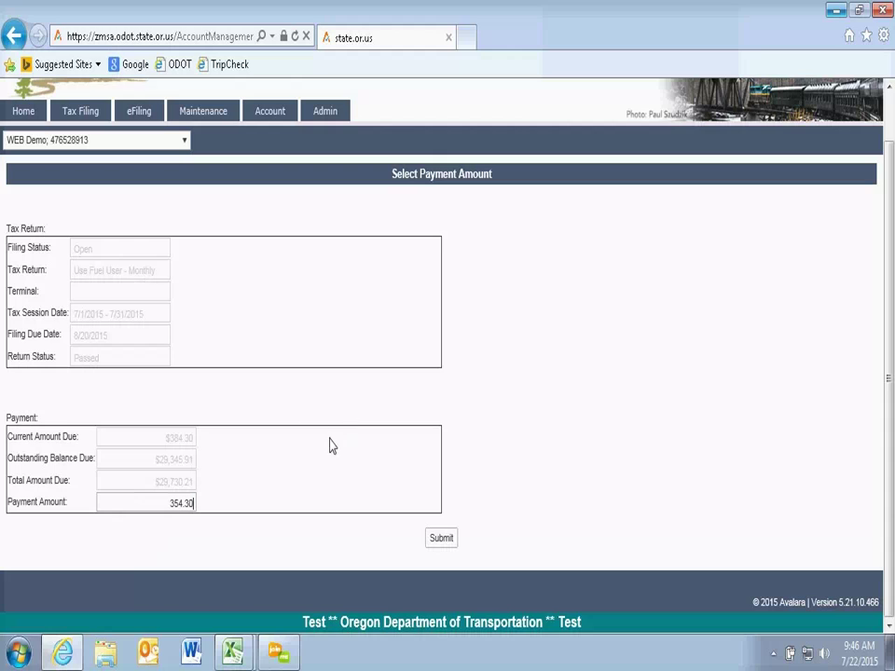
{"action": "left_click", "coordinate": [432, 546]}
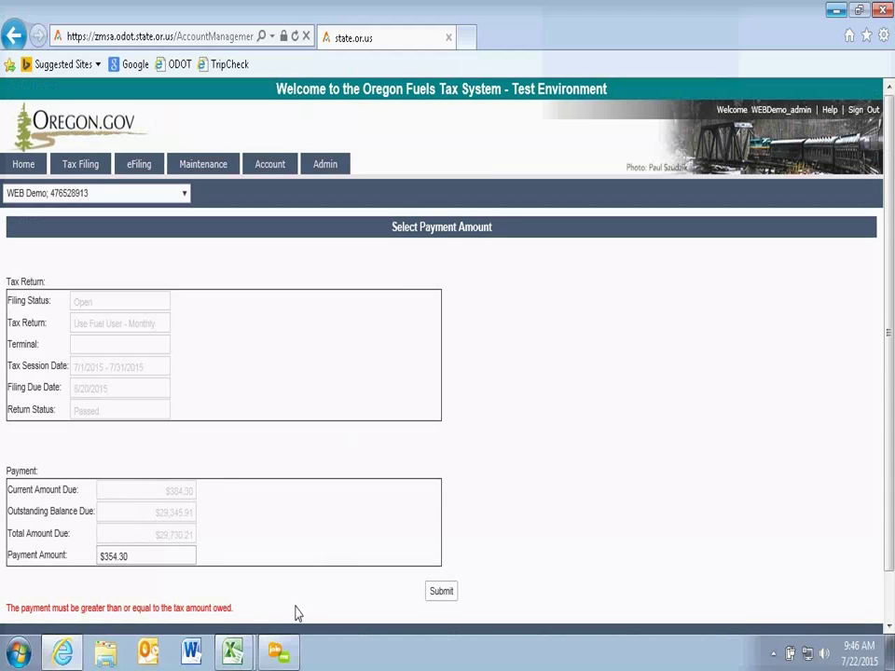
{"action": "left_click", "coordinate": [110, 556]}
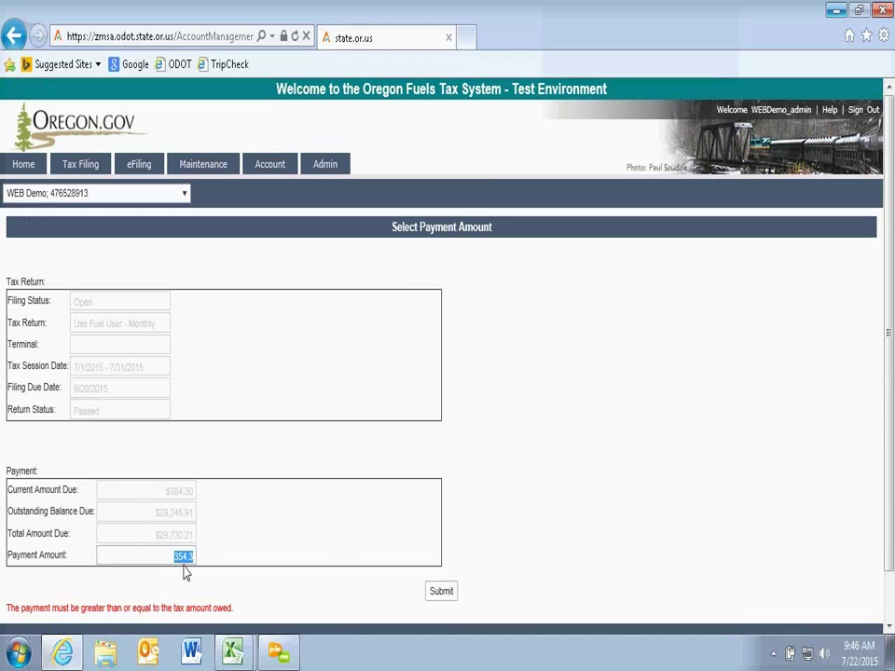
{"action": "type", "text": "384.30"}
{"action": "left_click", "coordinate": [559, 523]}
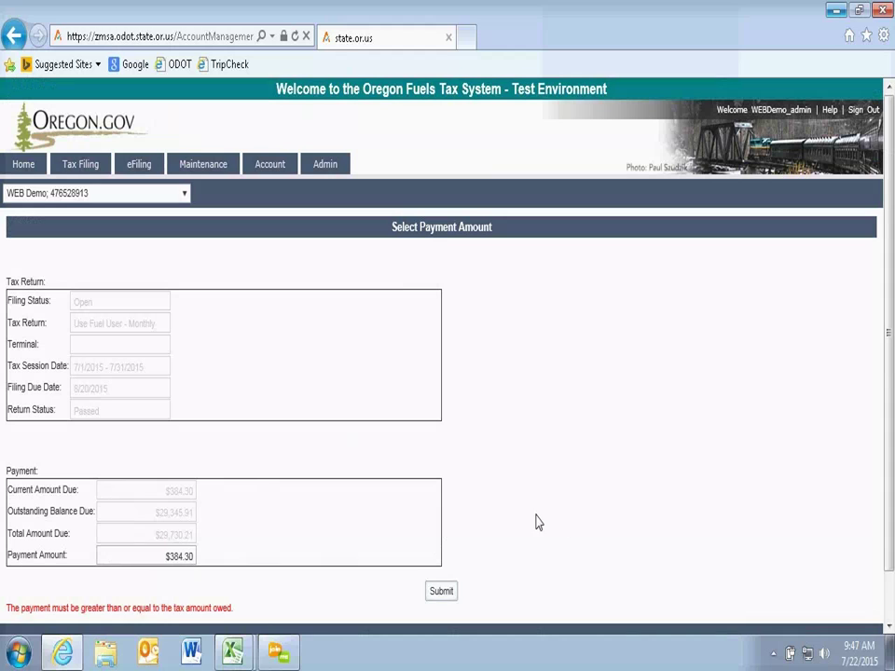
{"action": "left_click", "coordinate": [441, 594]}
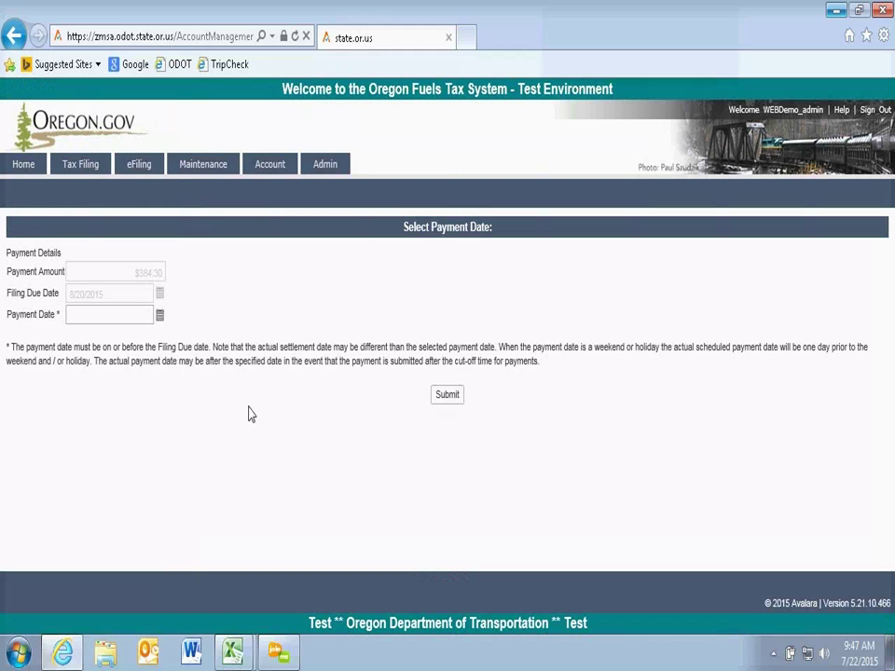
- Set the payment date to 8/20/2015 and choose One Time Payment
{"action": "left_click", "coordinate": [84, 318]}
{"action": "type", "text": "8/20/2015"}
{"action": "left_click", "coordinate": [449, 402]}
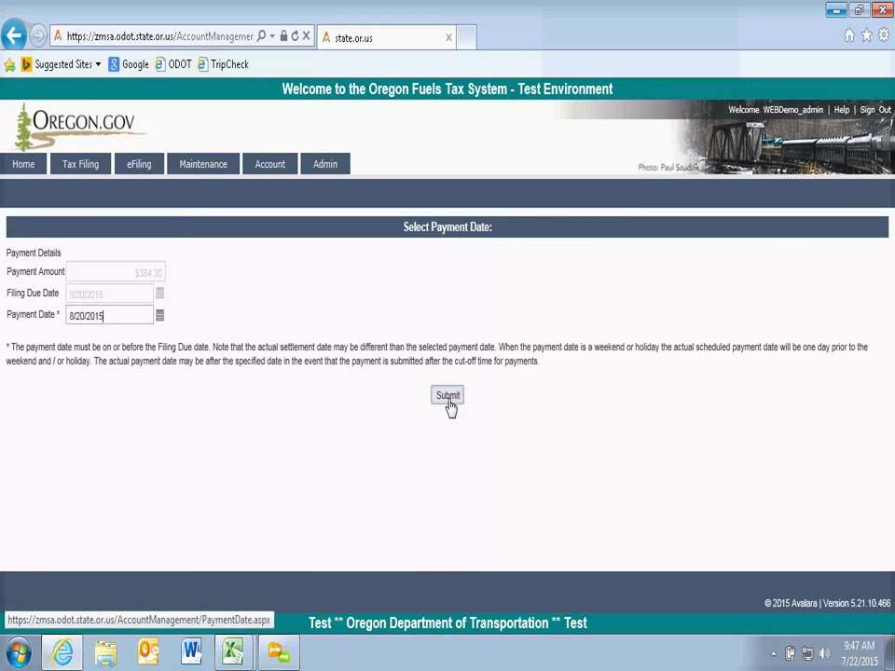
{"action": "left_click", "coordinate": [448, 399]}
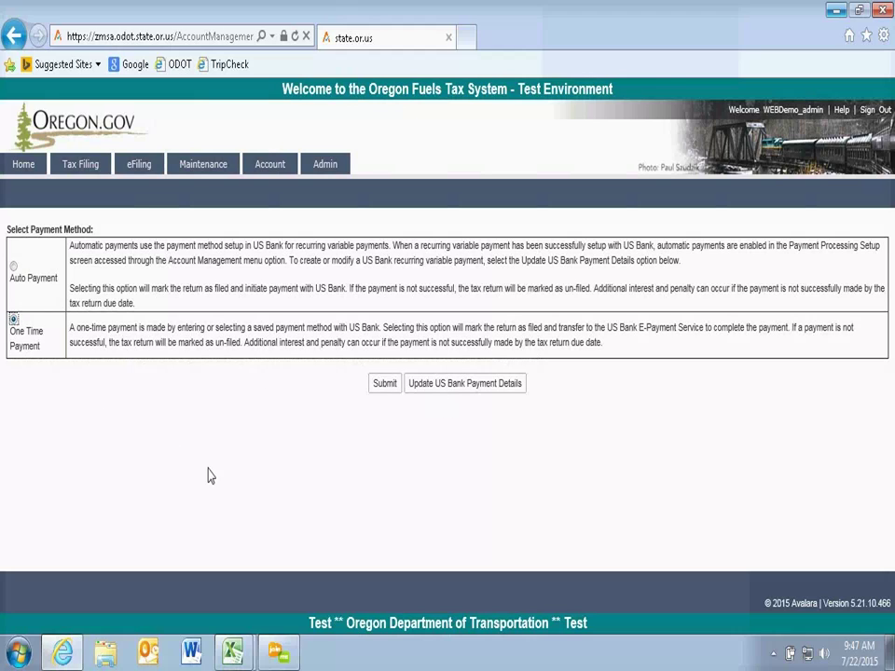
{"action": "left_click", "coordinate": [384, 384]}
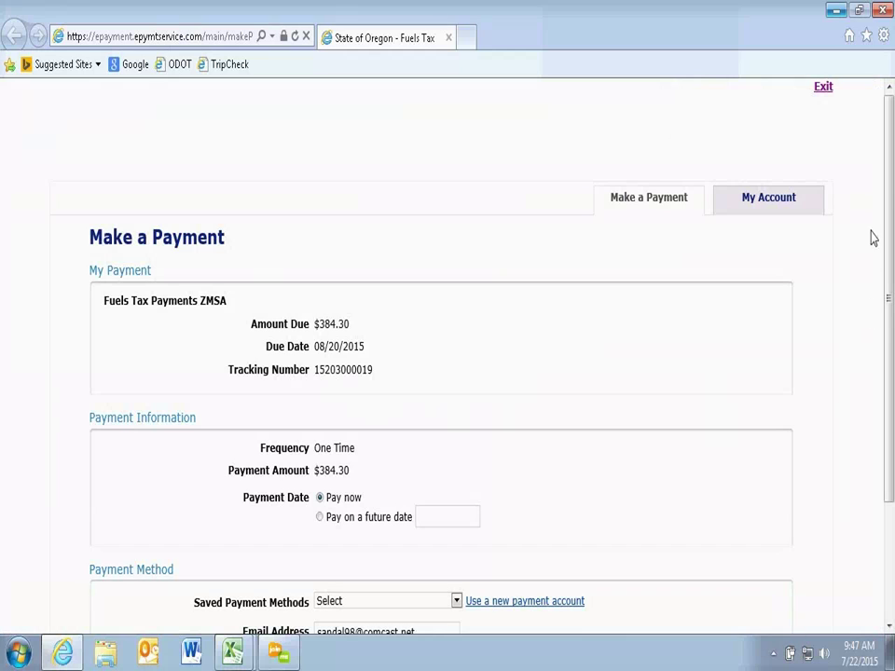
- Add a new bank account with its routing and account numbers and submit the payment details
{"action": "left_click_drag", "start_coordinate": [888, 149], "coordinate": [890, 232]}
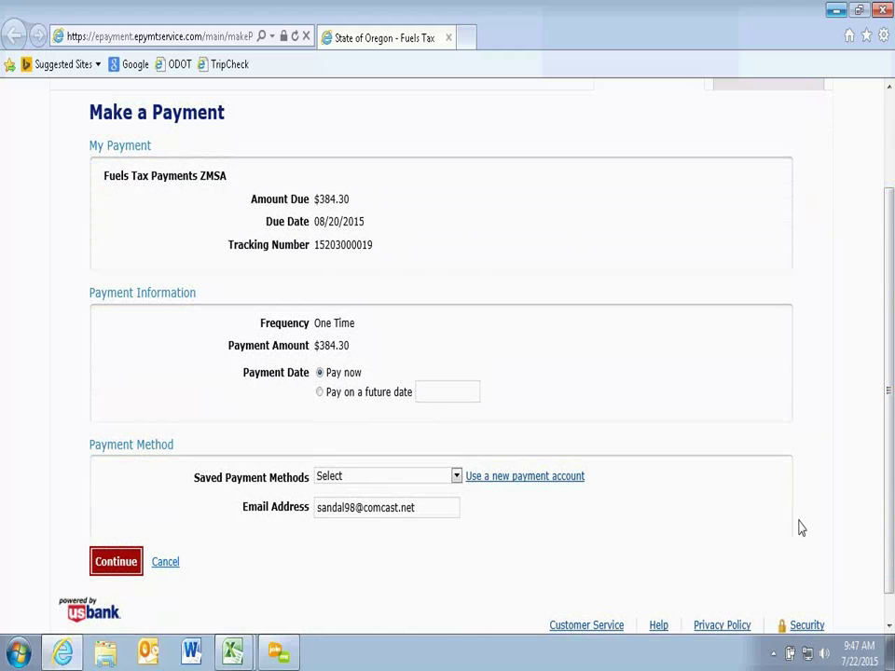
{"action": "left_click", "coordinate": [513, 481]}
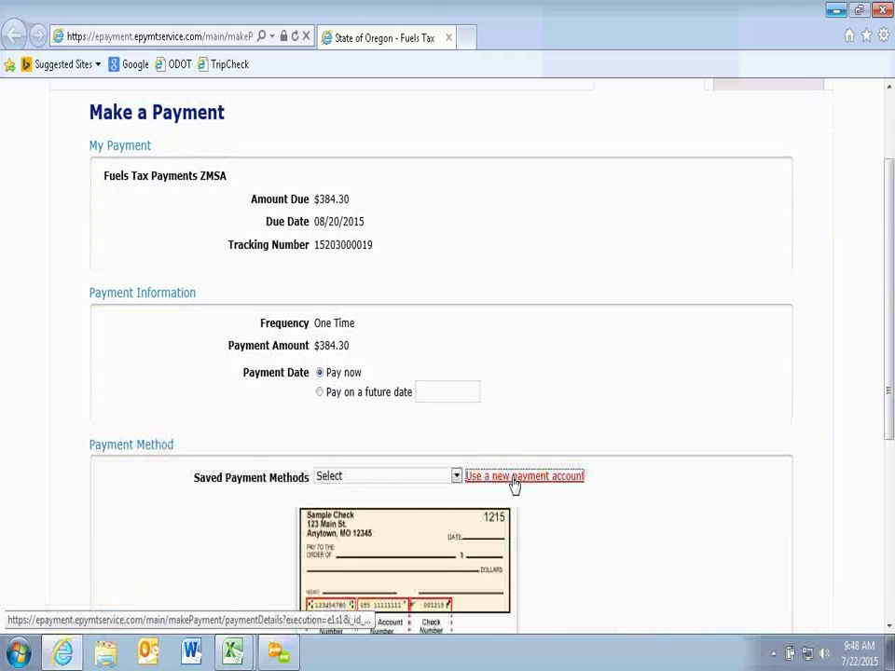
{"action": "left_click_drag", "start_coordinate": [891, 308], "coordinate": [890, 438]}
{"action": "left_click", "coordinate": [345, 420]}
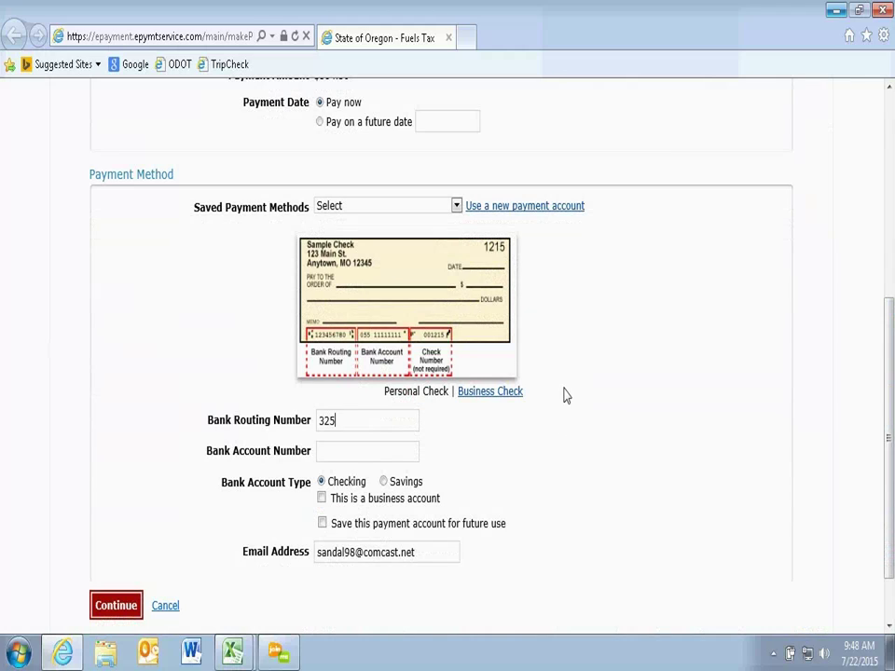
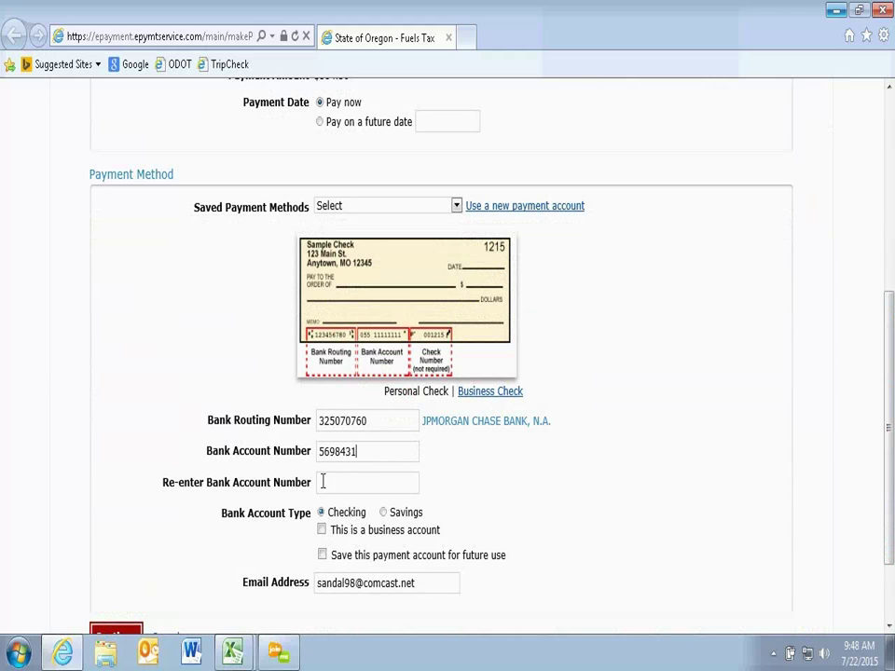
{"action": "left_click", "coordinate": [343, 482]}
{"action": "scroll", "coordinate": [619, 525], "scroll_direction": "down", "scroll_amount": 2}
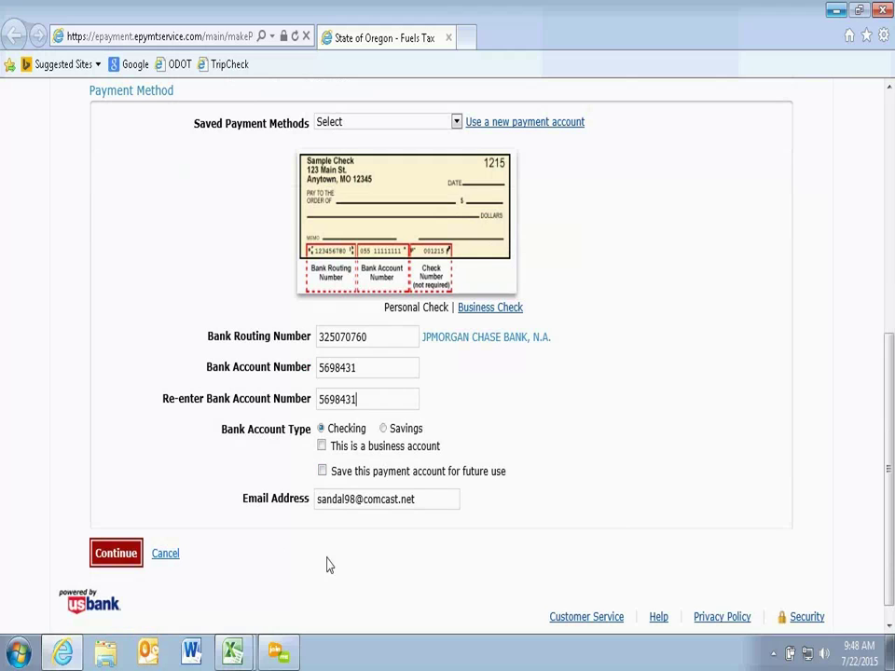
{"action": "left_click", "coordinate": [113, 561]}
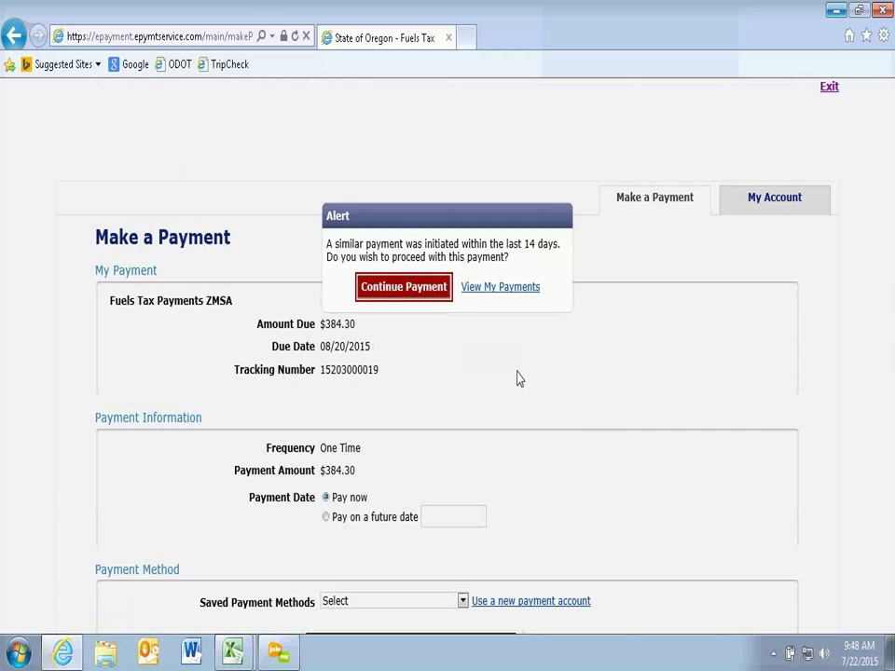
- Continue past the duplicate-payment alert, accept the terms, and confirm the $384.30 payment
{"action": "left_click", "coordinate": [414, 294]}
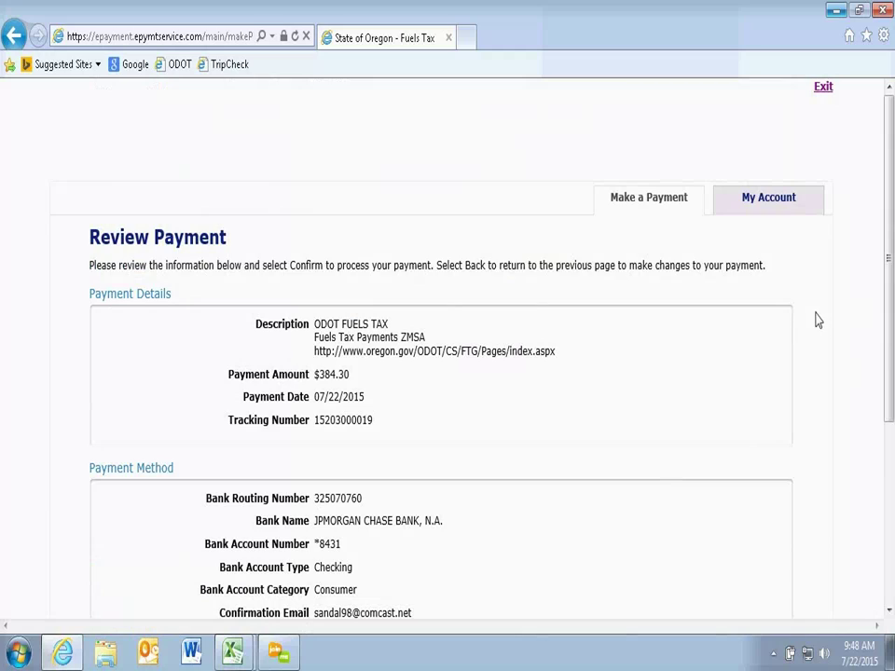
{"action": "left_click_drag", "start_coordinate": [886, 234], "coordinate": [892, 365]}
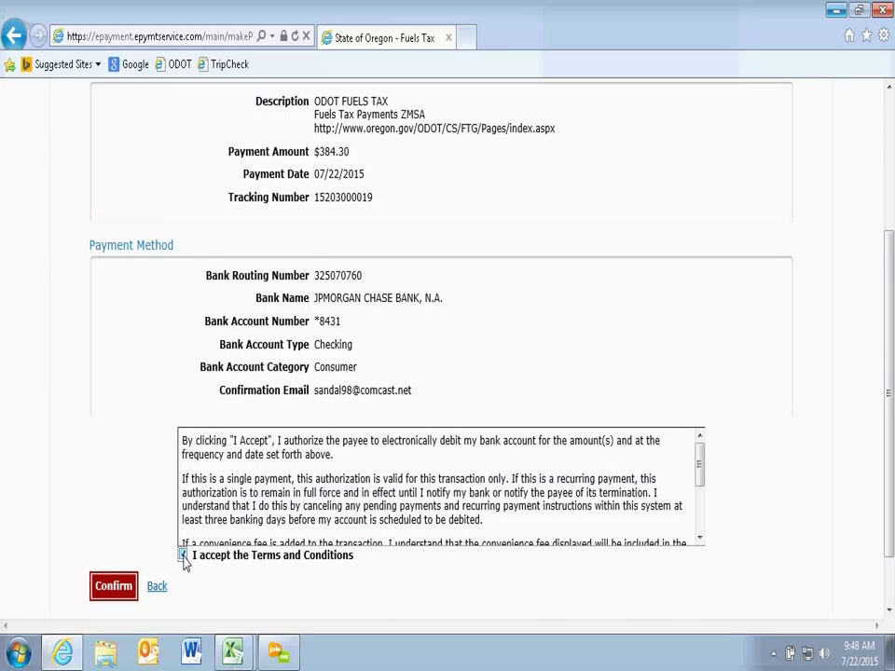
{"action": "left_click", "coordinate": [116, 587]}
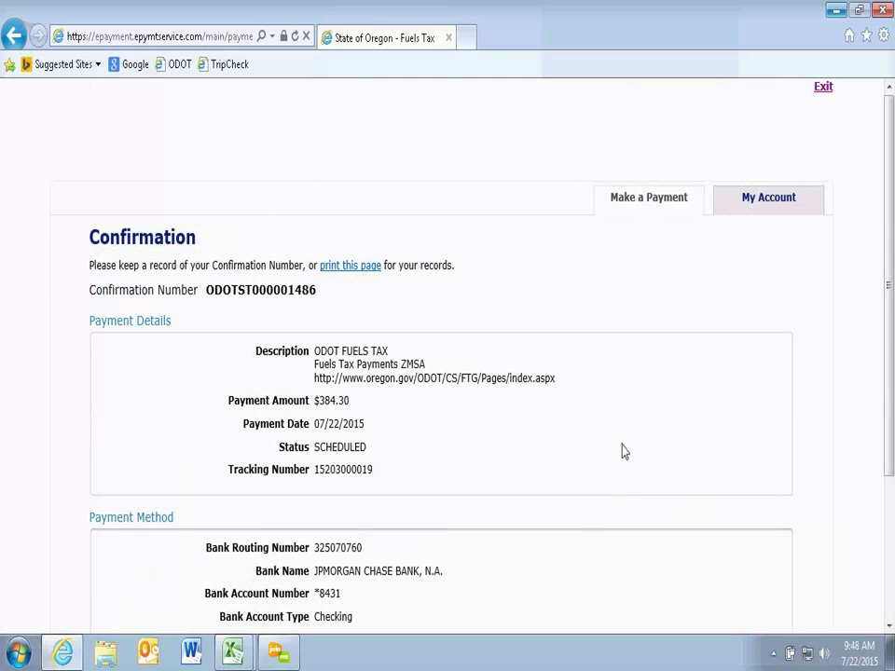
{"action": "left_click_drag", "start_coordinate": [891, 186], "coordinate": [892, 300]}
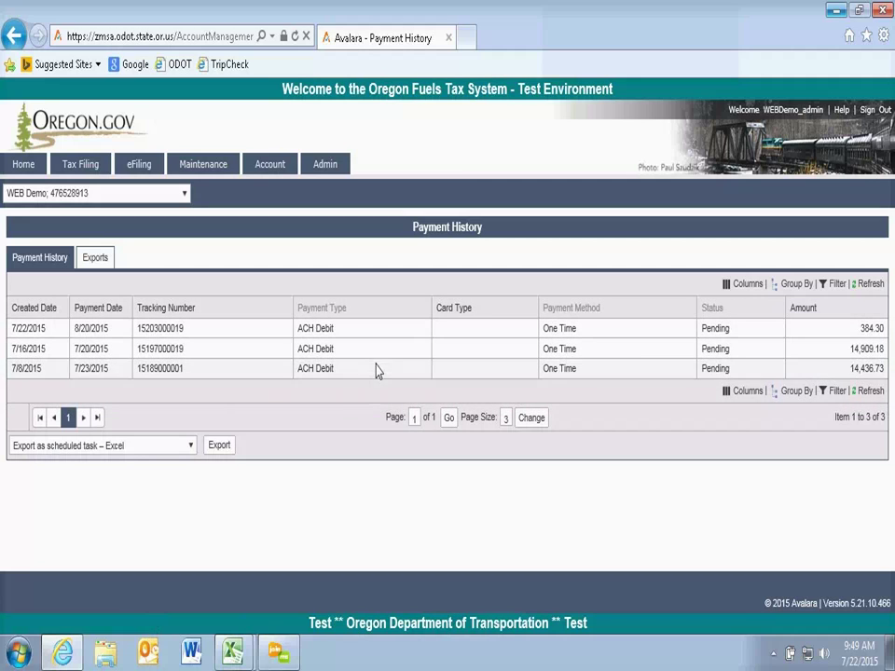
- Go to Account > Management > Payment Processing Setup to see the ACH Debit Auto Pay record
{"action": "mouse_move", "coordinate": [270, 174]}
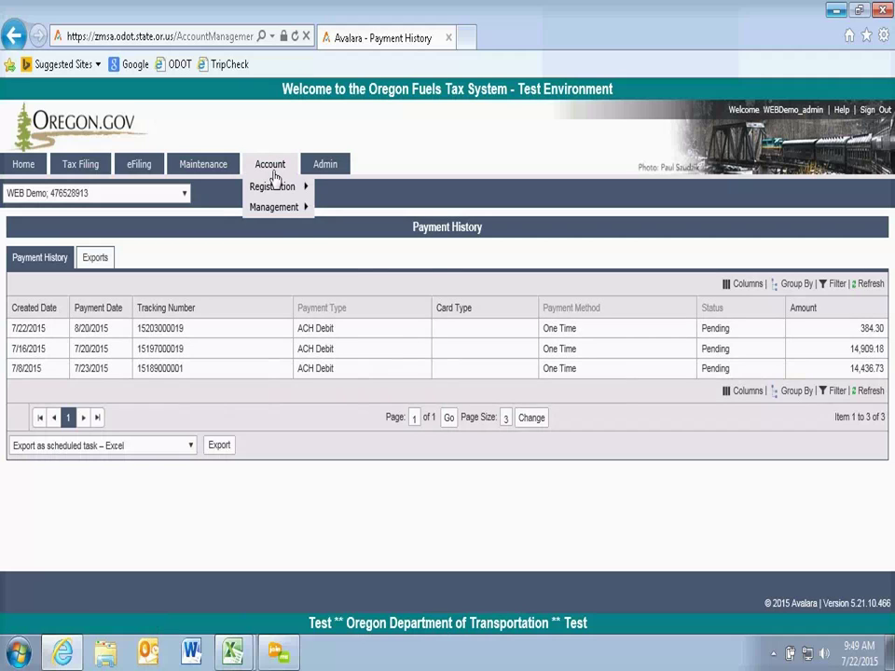
{"action": "mouse_move", "coordinate": [284, 214]}
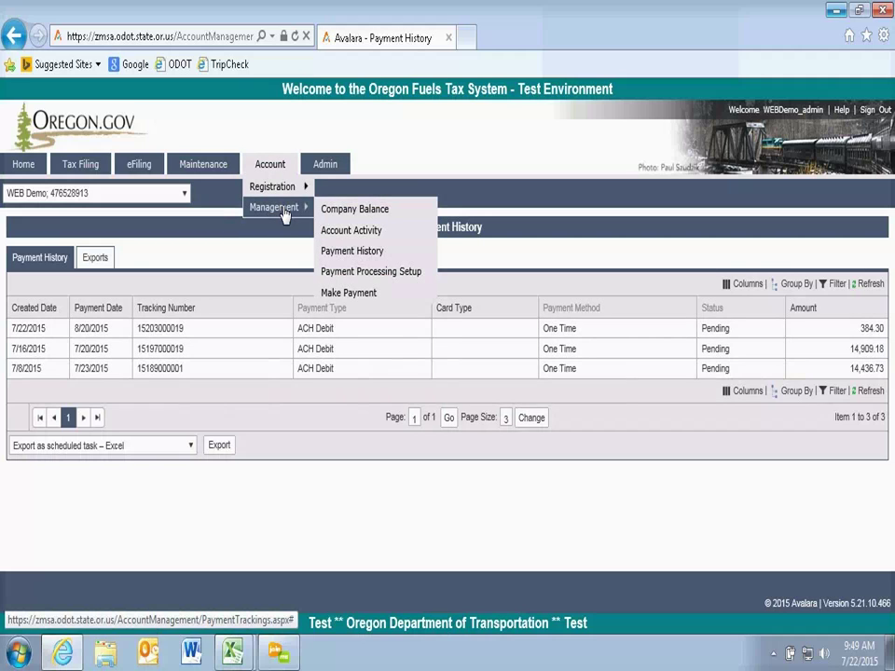
{"action": "left_click", "coordinate": [370, 272]}
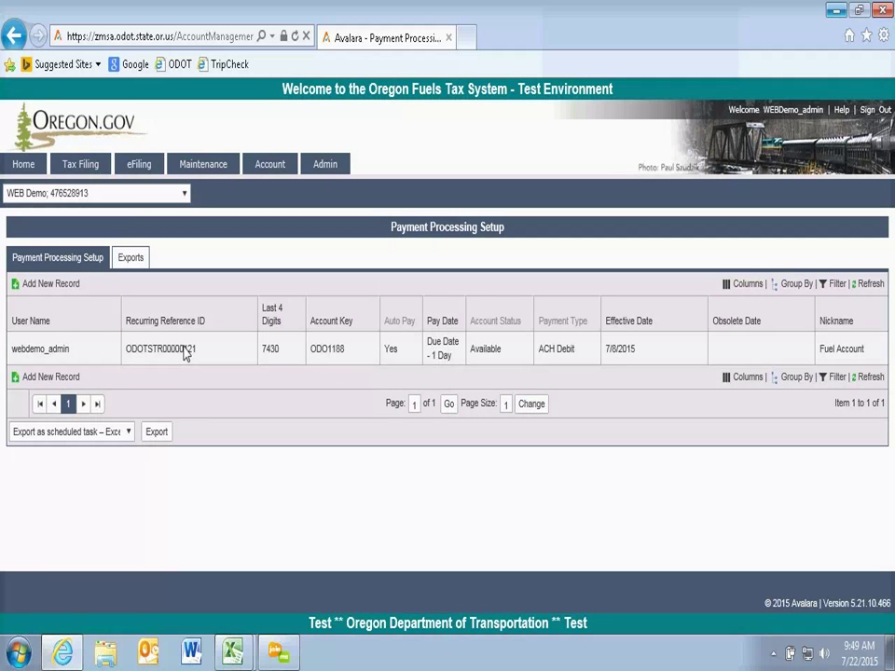
- Save the Fuel Account record with Auto Pay Yes and Pay Date Due Date - 1 Day, then reopen it
{"action": "double_click", "coordinate": [185, 352]}
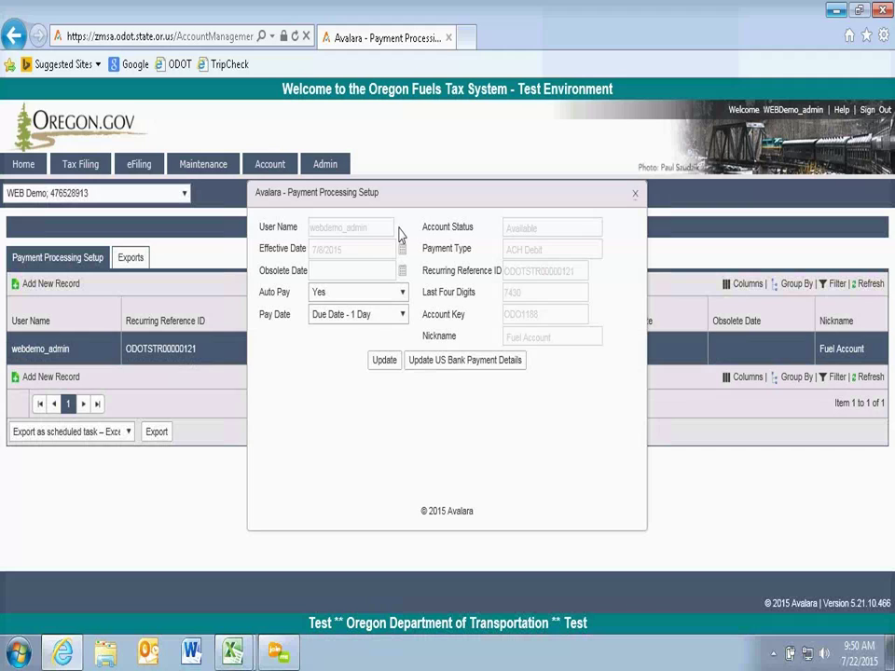
{"action": "left_click", "coordinate": [400, 295]}
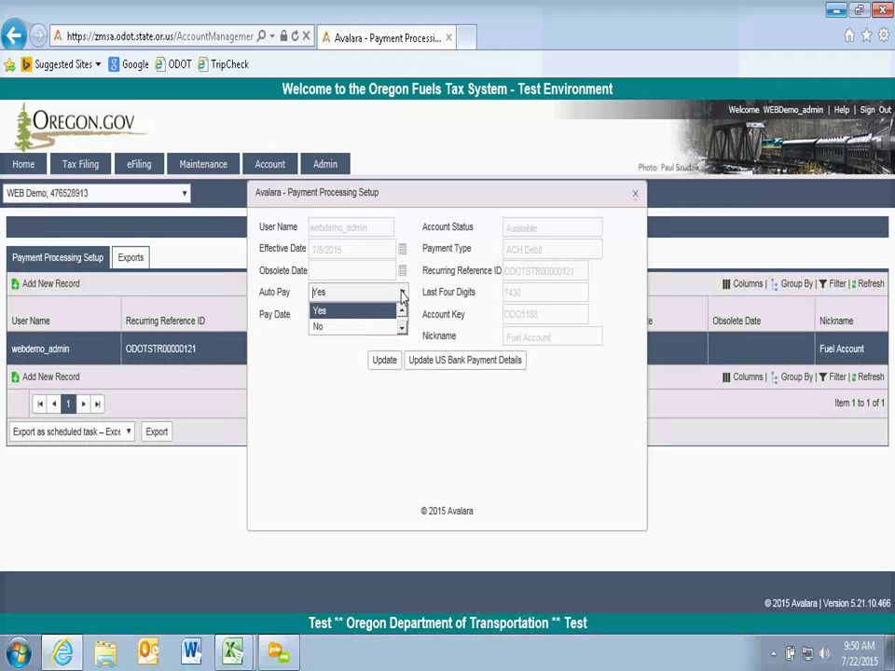
{"action": "left_click", "coordinate": [347, 315]}
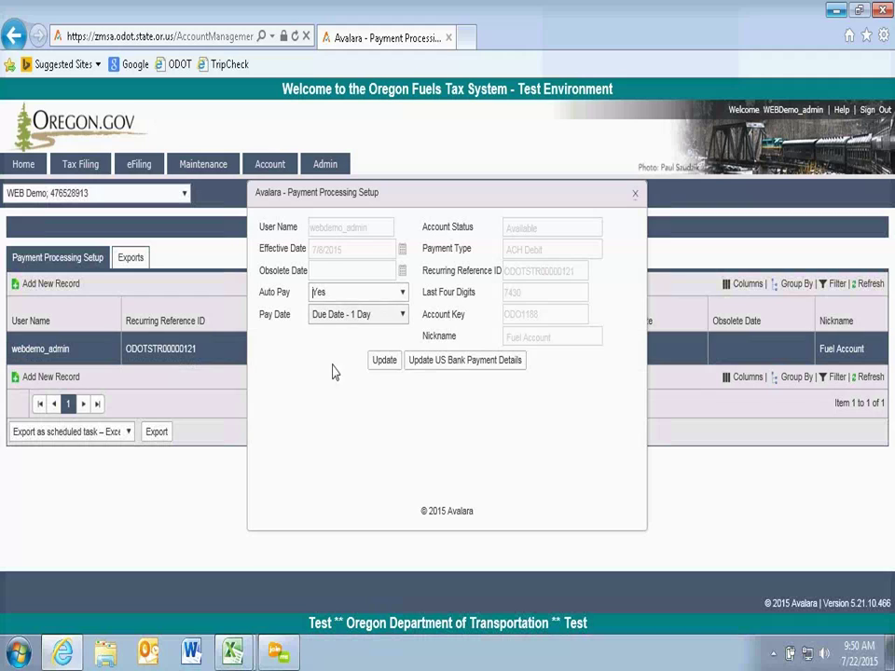
{"action": "left_click", "coordinate": [403, 318]}
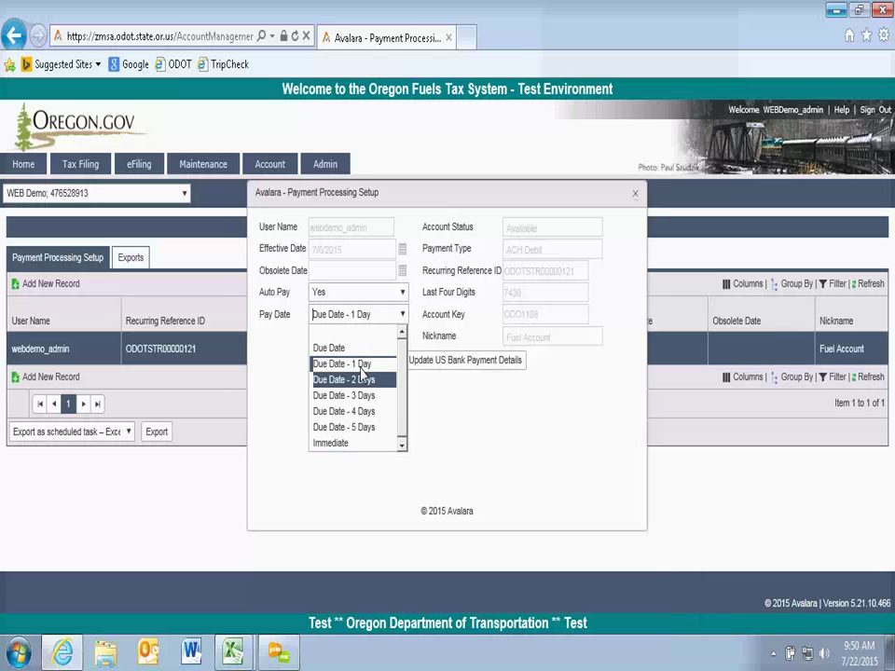
{"action": "left_click", "coordinate": [361, 364]}
{"action": "left_click", "coordinate": [386, 372]}
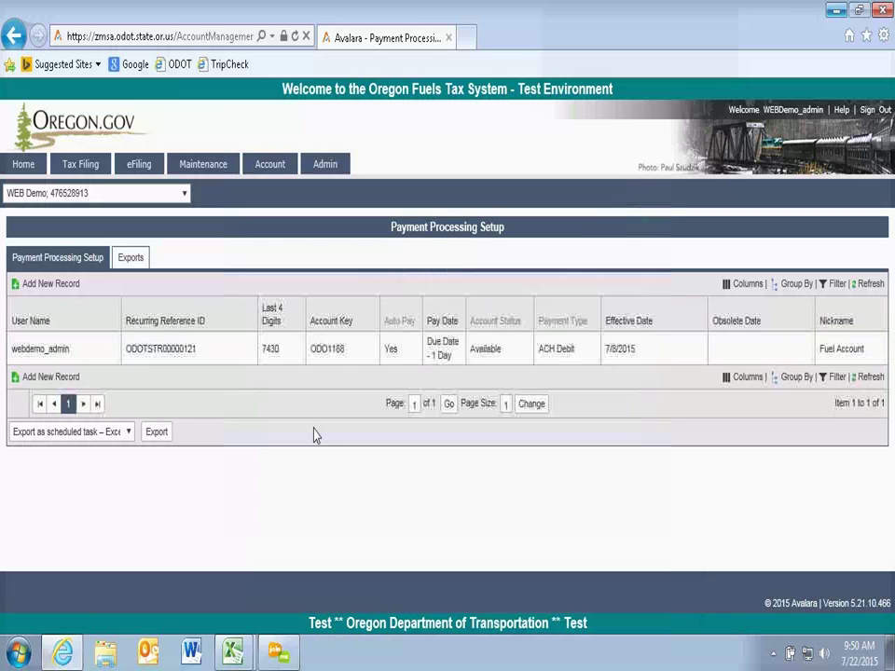
{"action": "double_click", "coordinate": [207, 351]}
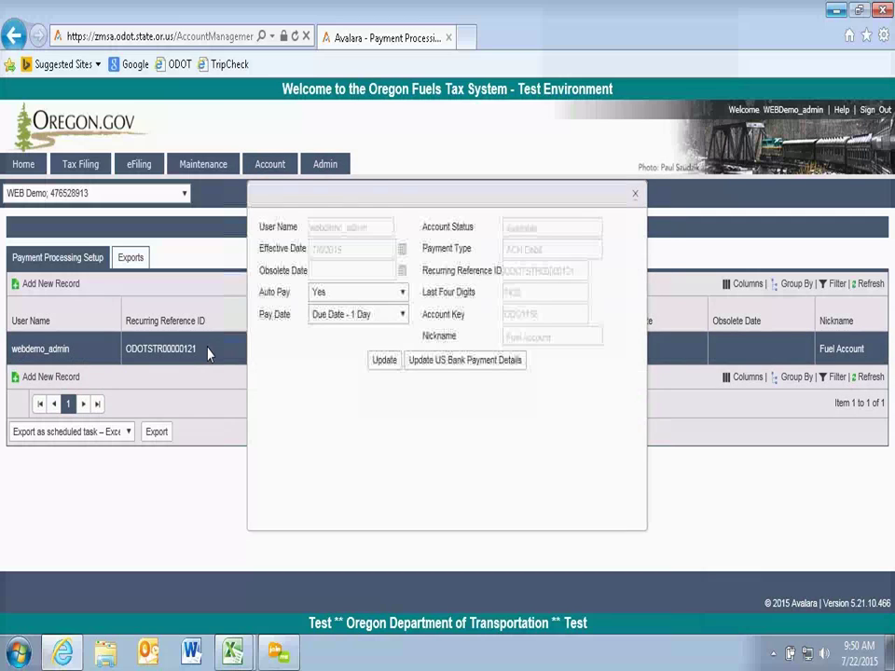
- Browse saved payment methods and scheduled payments, ending on history showing the processed $14,909.18 payment
{"action": "left_click", "coordinate": [460, 364]}
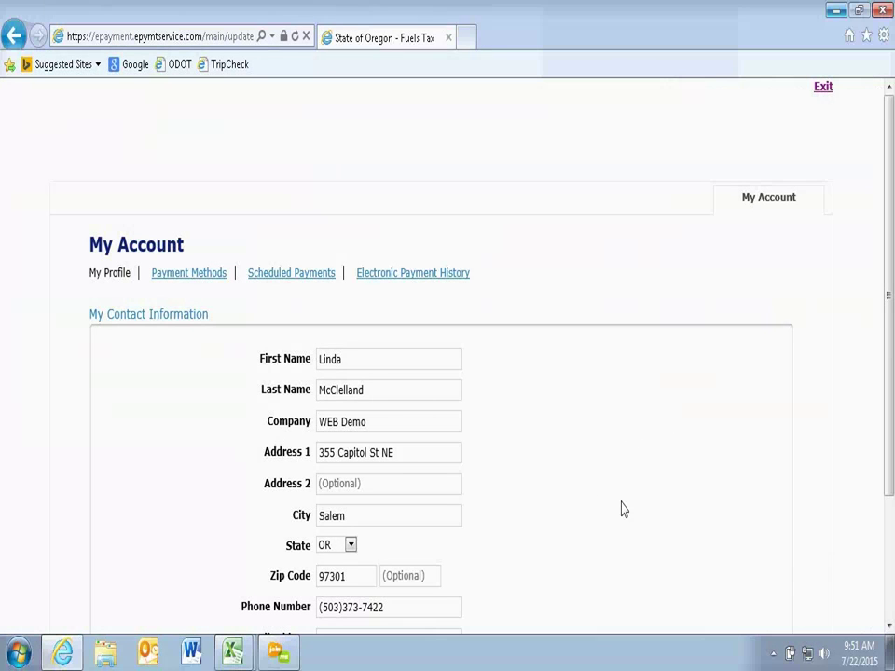
{"action": "scroll", "coordinate": [591, 210], "scroll_direction": "down", "scroll_amount": 2}
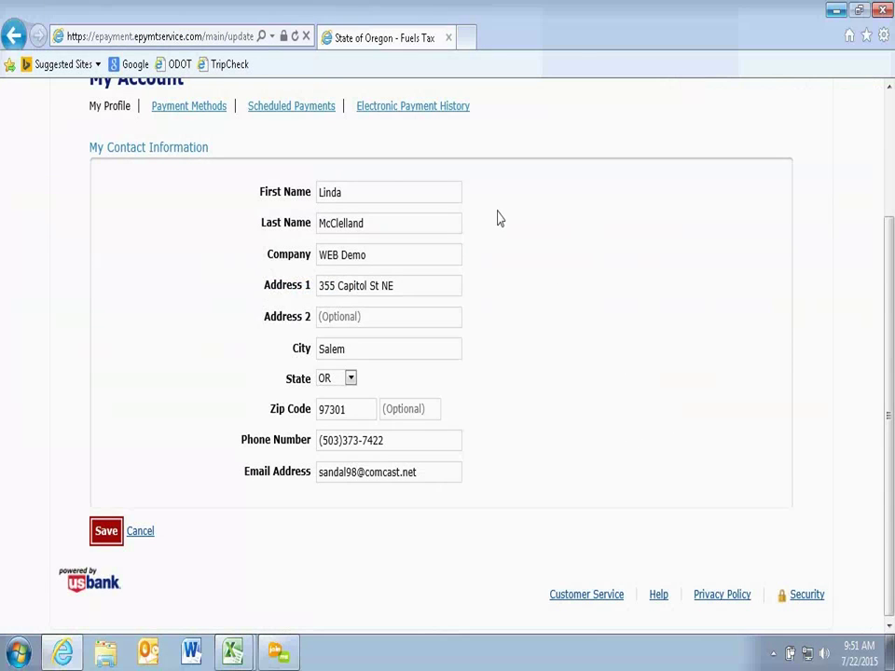
{"action": "left_click", "coordinate": [201, 113]}
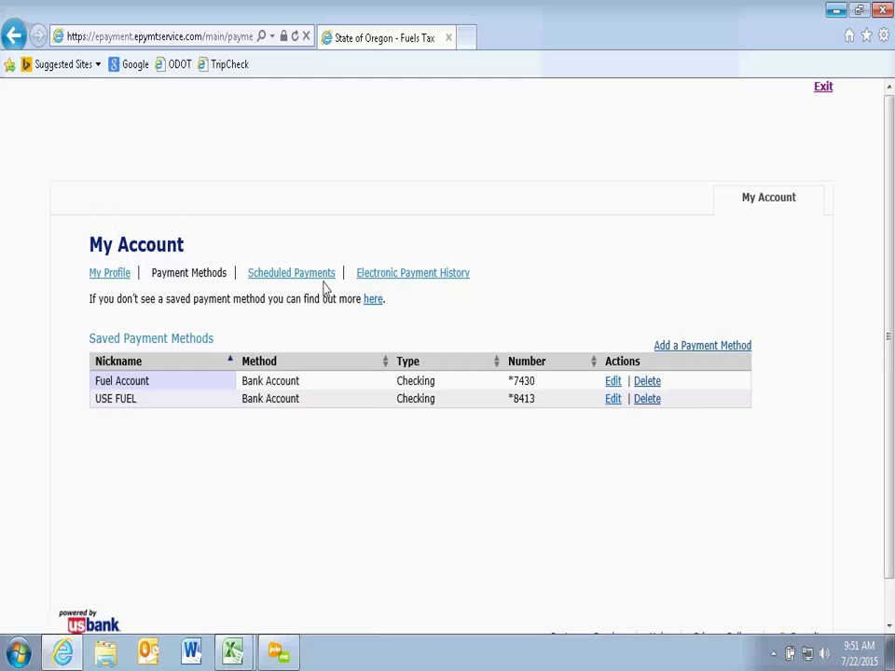
{"action": "left_click", "coordinate": [278, 275]}
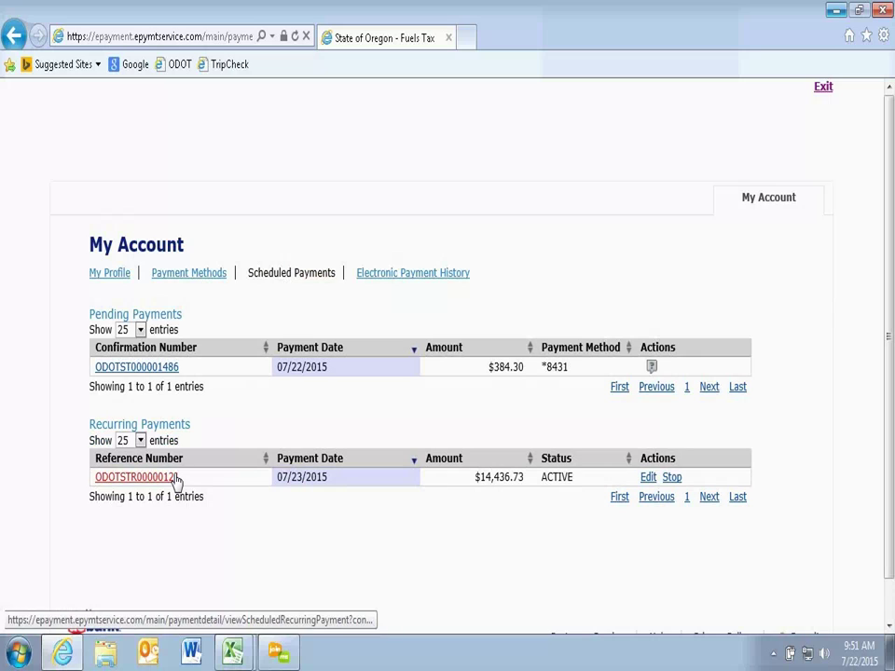
{"action": "left_click", "coordinate": [415, 279]}
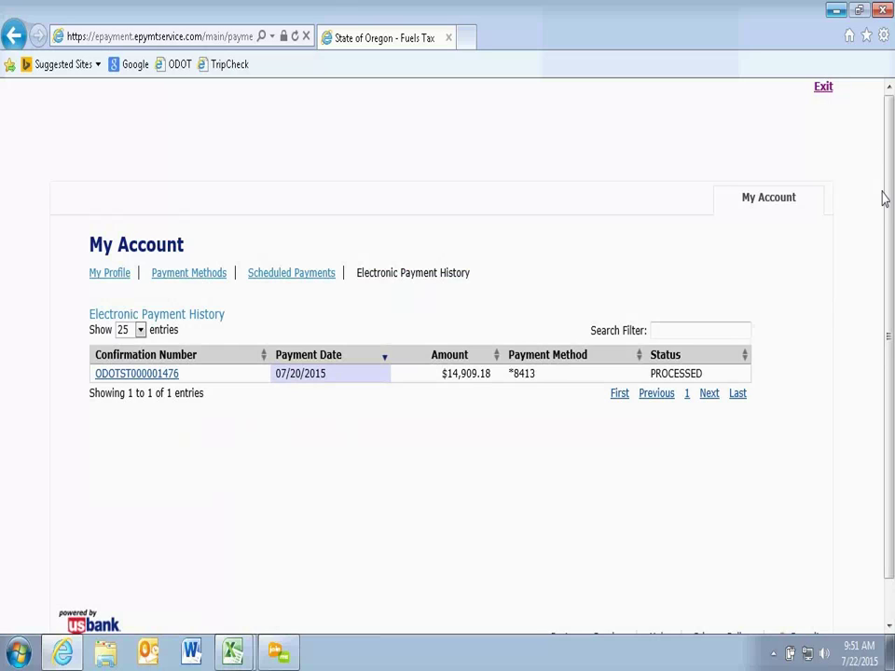
{"action": "scroll", "coordinate": [887, 261], "scroll_direction": "down", "scroll_amount": 3}
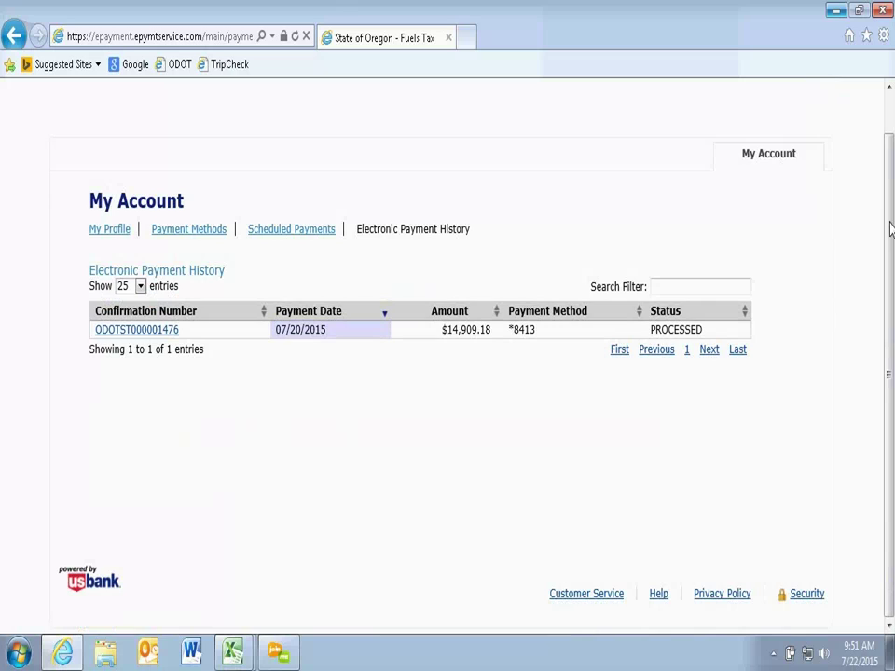
{"action": "scroll", "coordinate": [888, 226], "scroll_direction": "up", "scroll_amount": 3}
- Exit the bank site and go to Tax Filing > Tax Sessions
{"action": "left_click", "coordinate": [823, 89]}
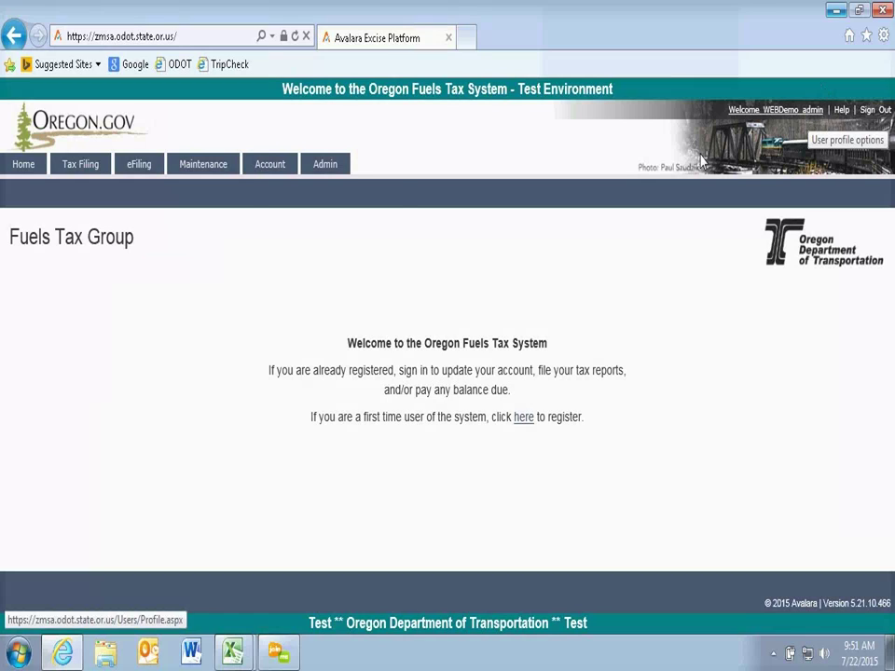
{"action": "mouse_move", "coordinate": [80, 175]}
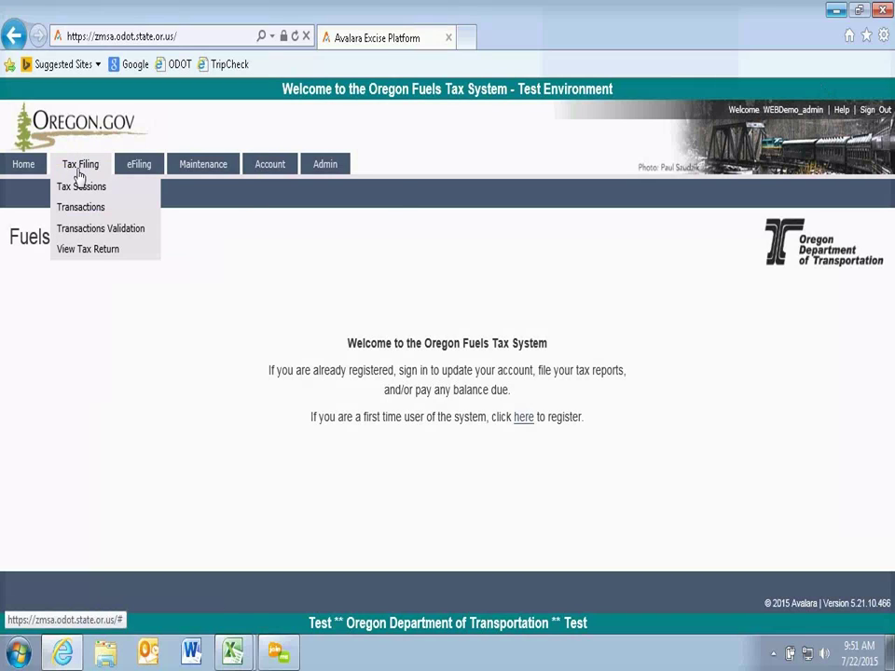
{"action": "left_click", "coordinate": [80, 193]}
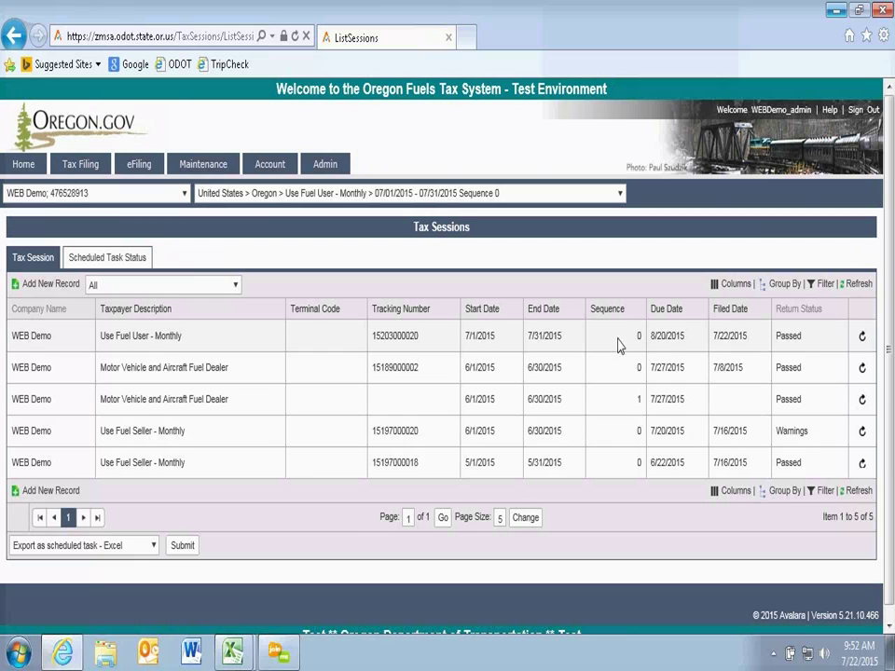
{"action": "left_click", "coordinate": [735, 289]}
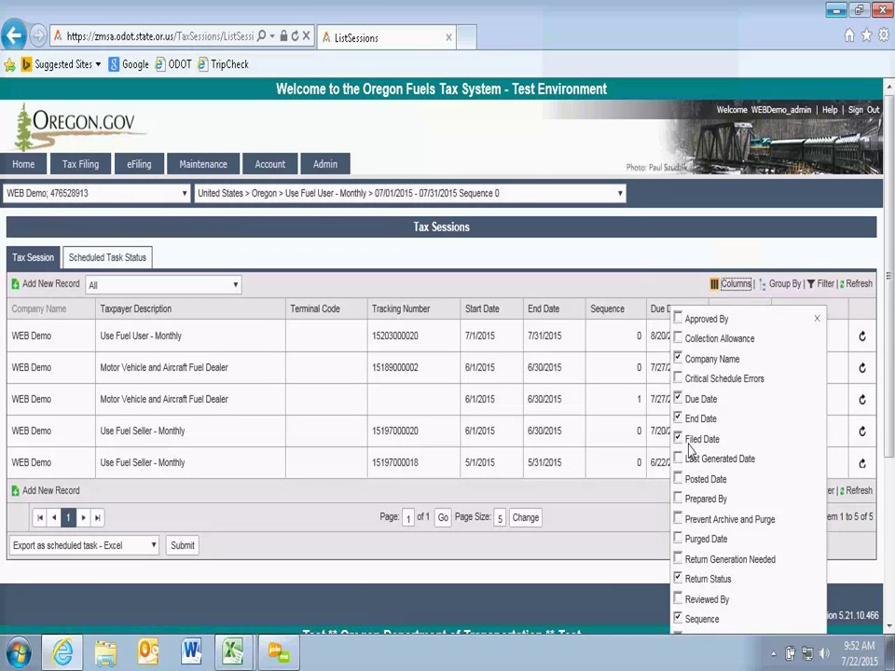
{"action": "left_click", "coordinate": [814, 321]}
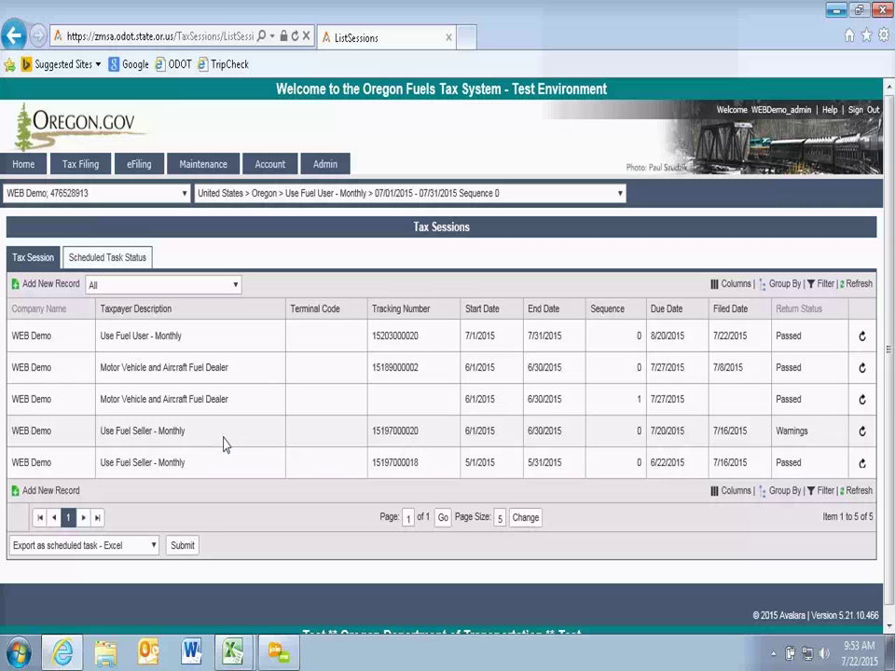
{"action": "mouse_move", "coordinate": [228, 658]}
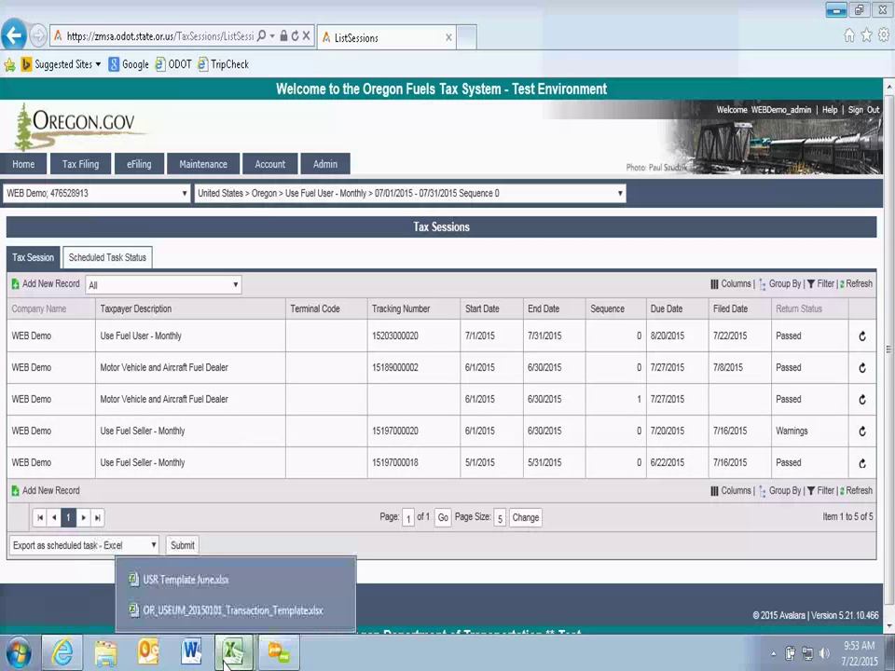
- Switch to the USR Template June.xlsx workbook from the taskbar
{"action": "left_click", "coordinate": [201, 581]}
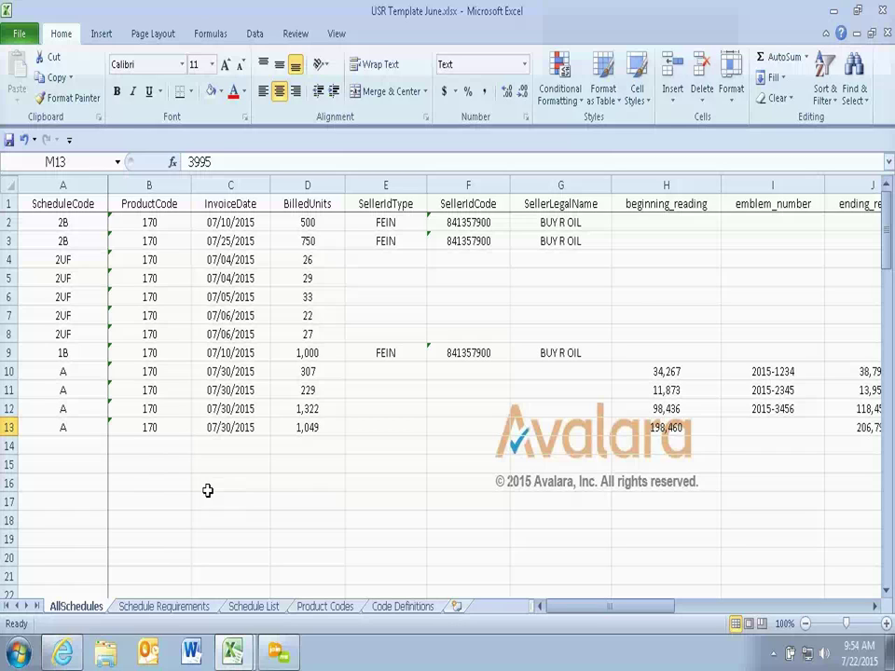
{"action": "left_click", "coordinate": [318, 373]}
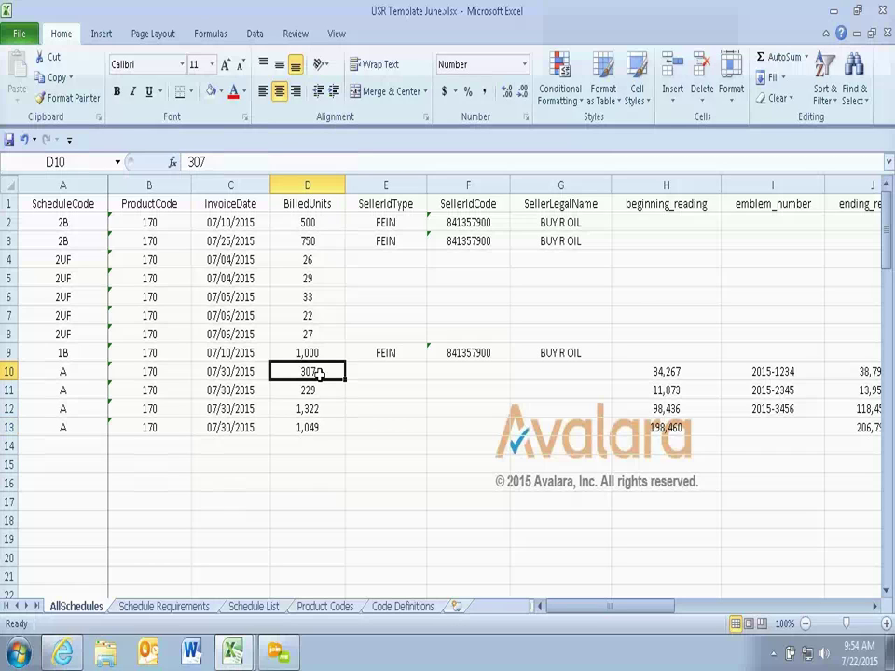
{"action": "left_click", "coordinate": [318, 391]}
{"action": "left_click", "coordinate": [319, 409]}
{"action": "left_click", "coordinate": [317, 427]}
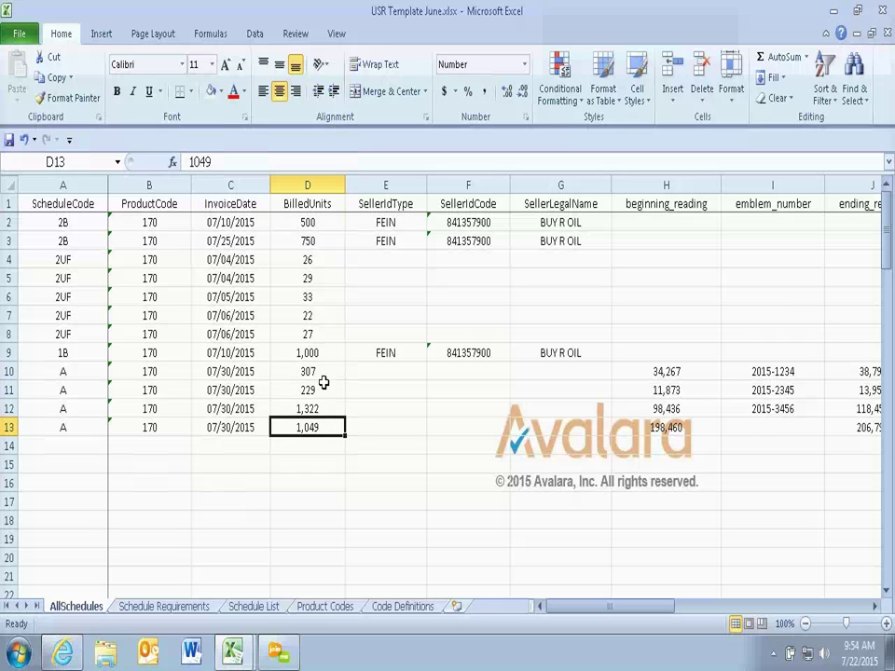
{"action": "left_click", "coordinate": [316, 222]}
{"action": "left_click_drag", "start_coordinate": [316, 222], "coordinate": [315, 345]}
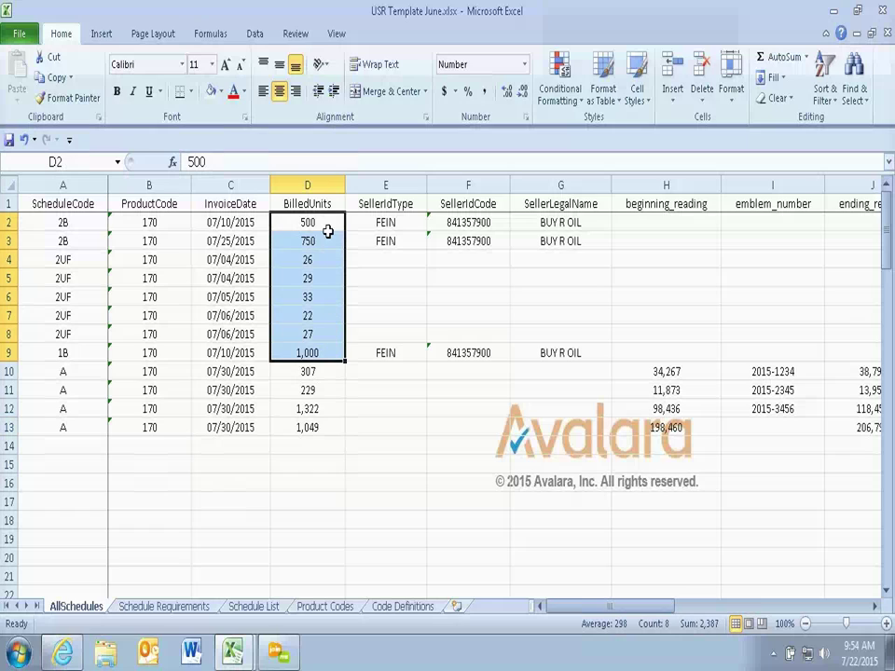
{"action": "left_click", "coordinate": [323, 371]}
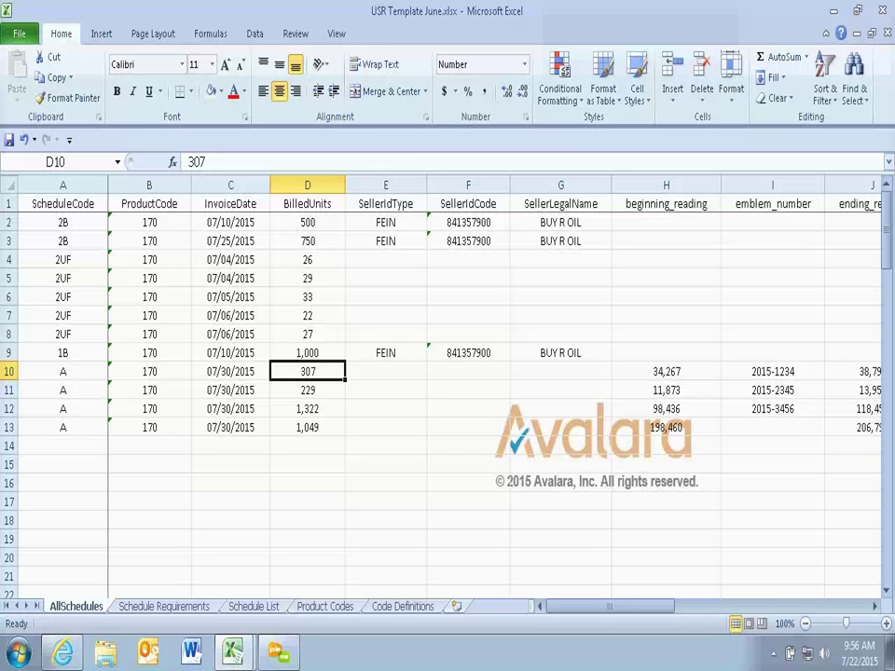
- Switch back to the Oregon Fuels Tax System Tax Sessions list
{"action": "left_click", "coordinate": [63, 653]}
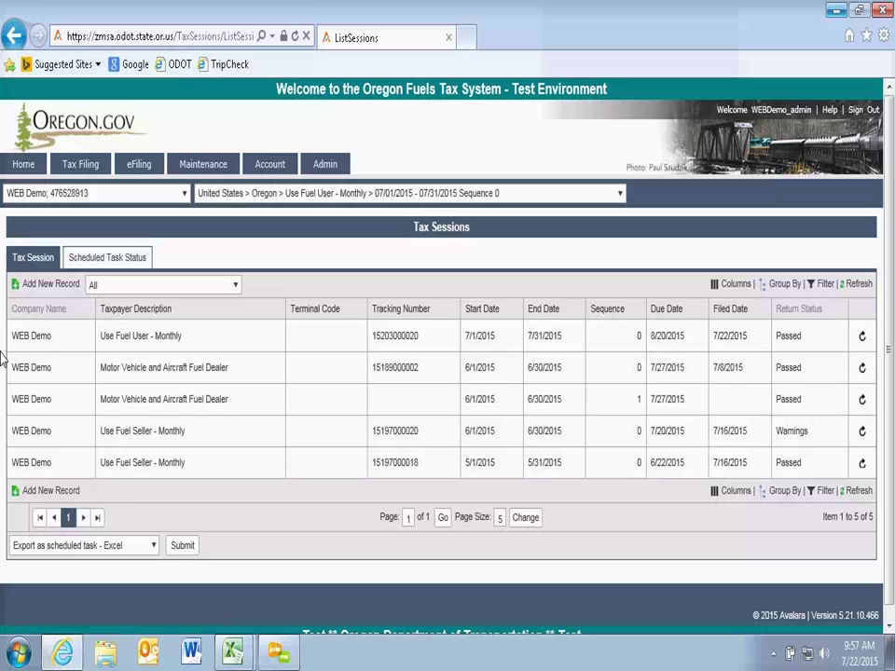
- Switch to USR Template June.xlsx and start editing the emblem number in cell I10
{"action": "mouse_move", "coordinate": [239, 658]}
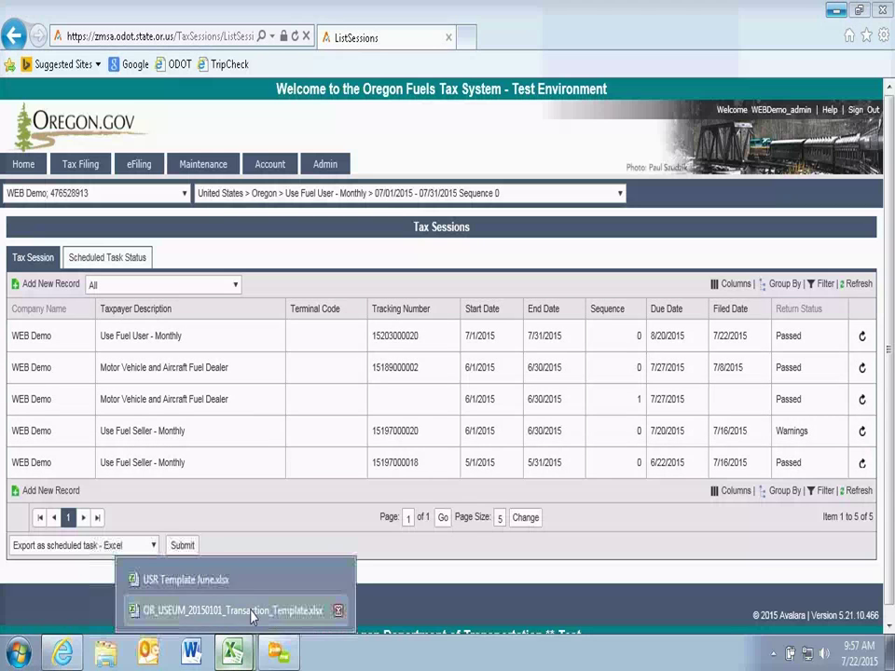
{"action": "left_click", "coordinate": [191, 580]}
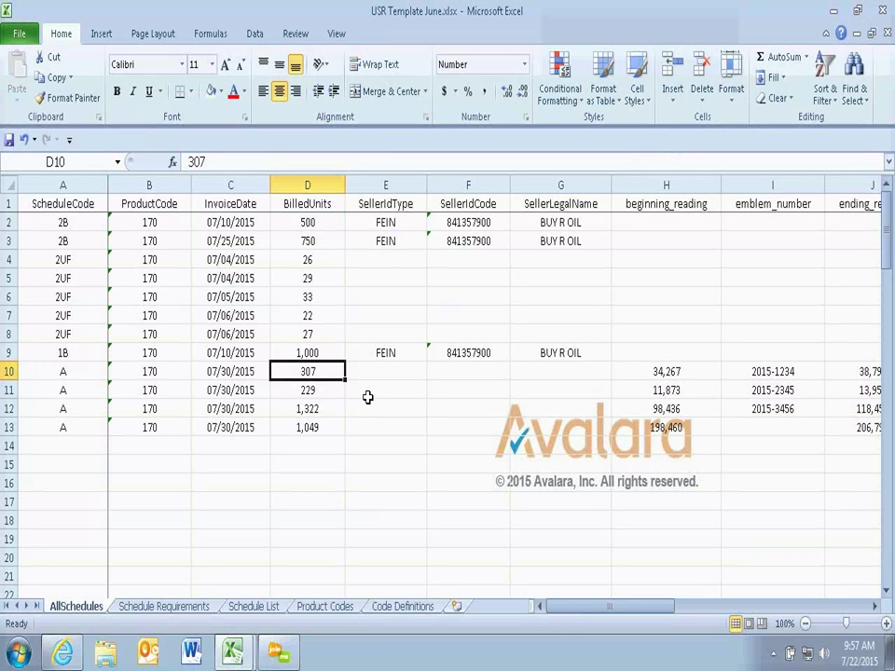
{"action": "left_click", "coordinate": [768, 371]}
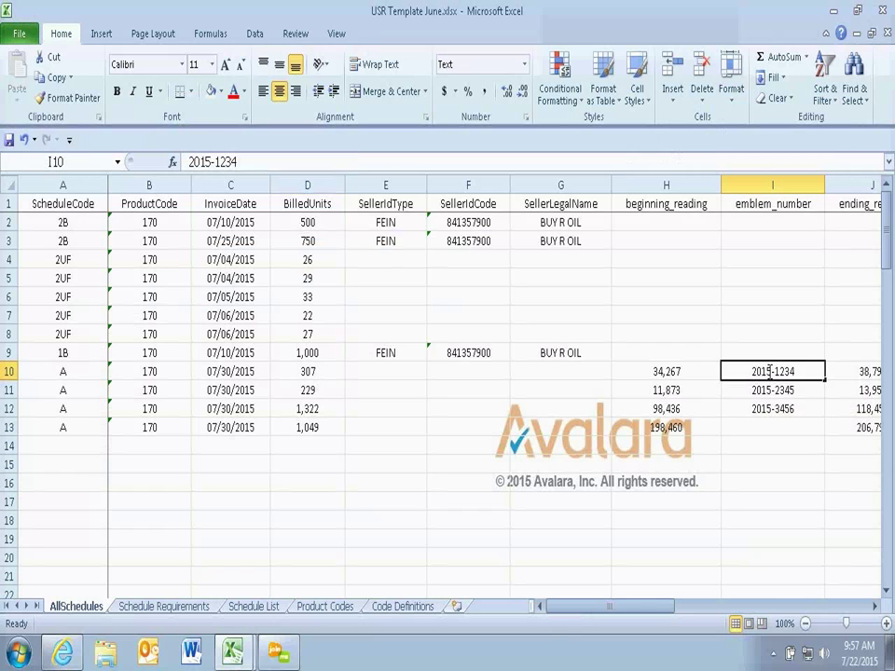
{"action": "double_click", "coordinate": [769, 371]}
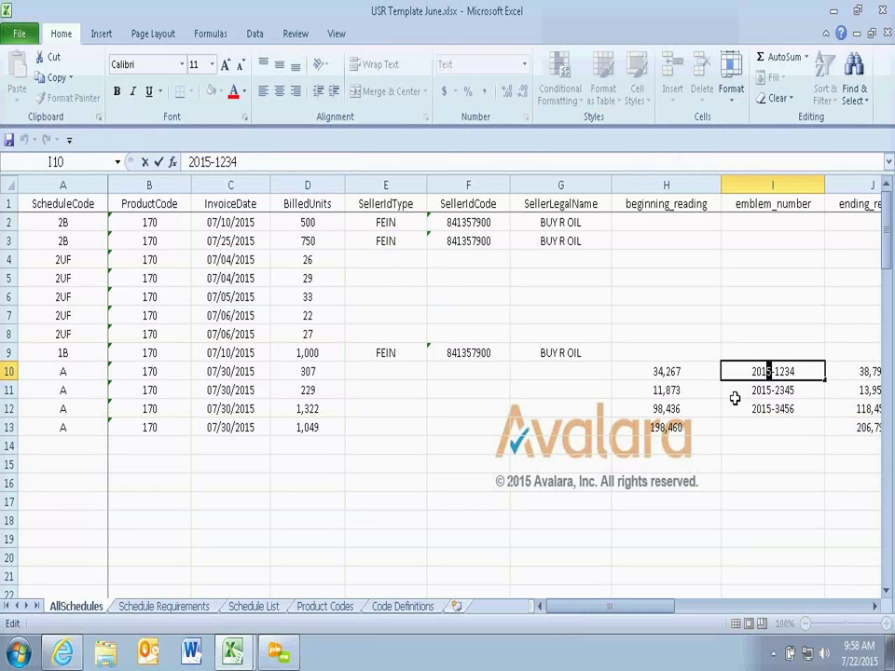
- Change I10's emblem number to 2016-1234, then undo it back to 2015-1234
{"action": "key", "text": "BackSpace"}
{"action": "type", "text": "6"}
{"action": "key", "text": "Return"}
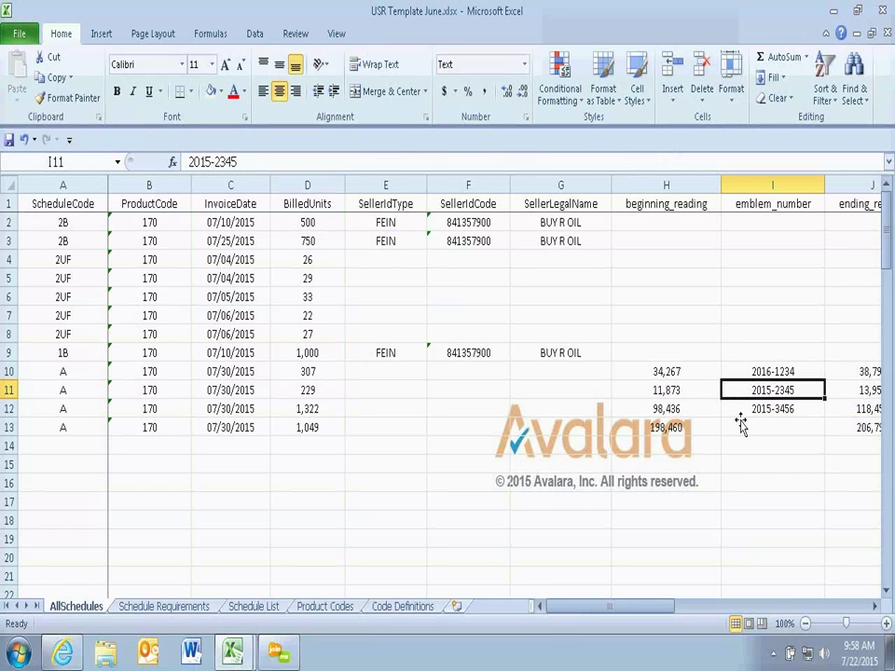
{"action": "left_click", "coordinate": [755, 371]}
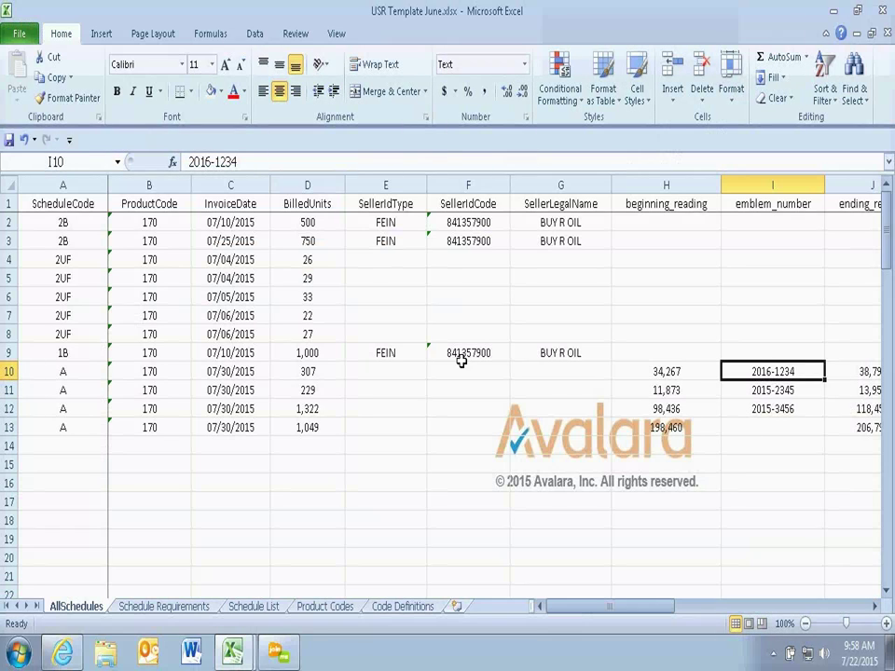
{"action": "left_click", "coordinate": [25, 140]}
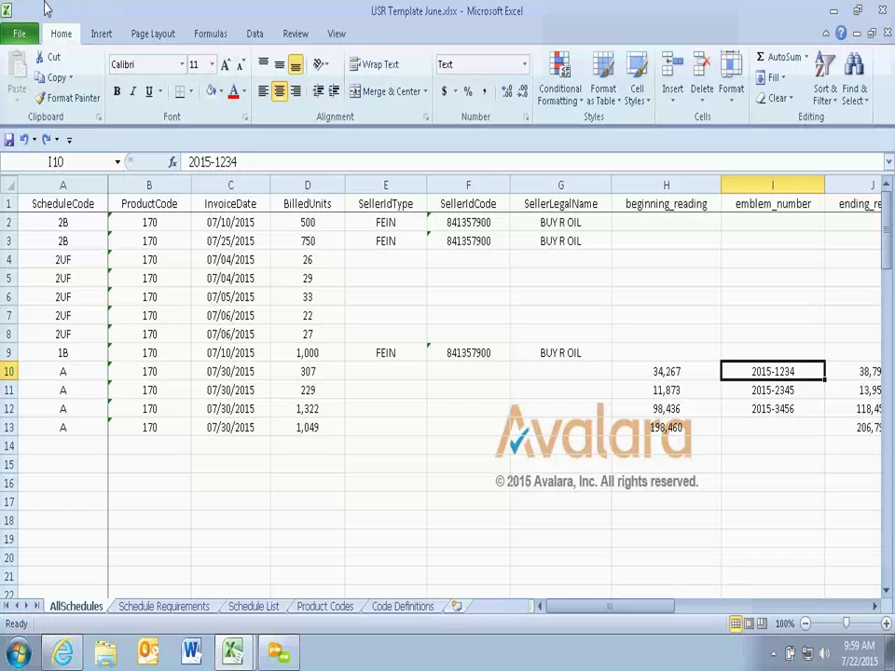
- Close USR Template June.xlsx without saving, then close the transaction template and Excel
{"action": "left_click", "coordinate": [882, 10]}
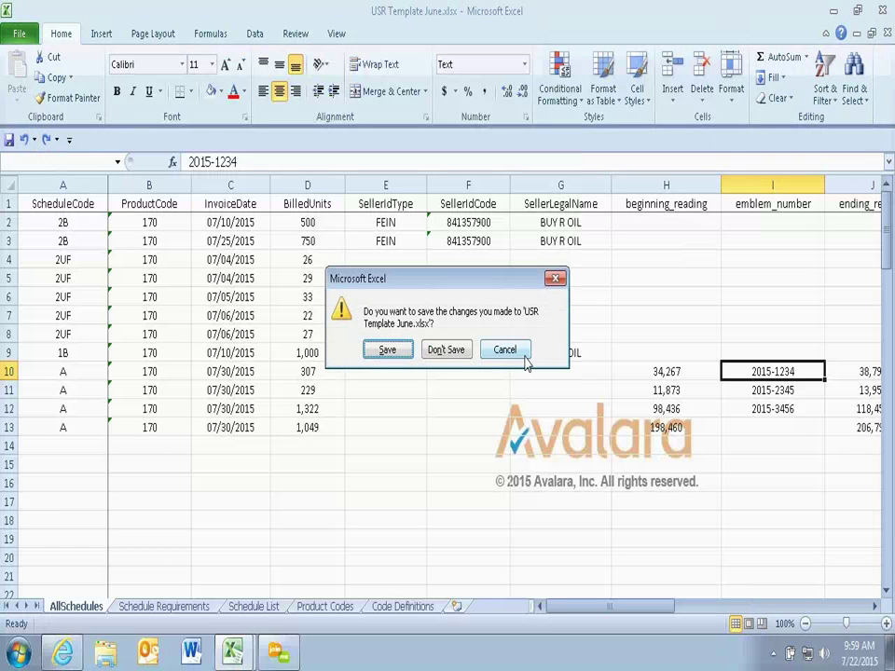
{"action": "left_click", "coordinate": [445, 350]}
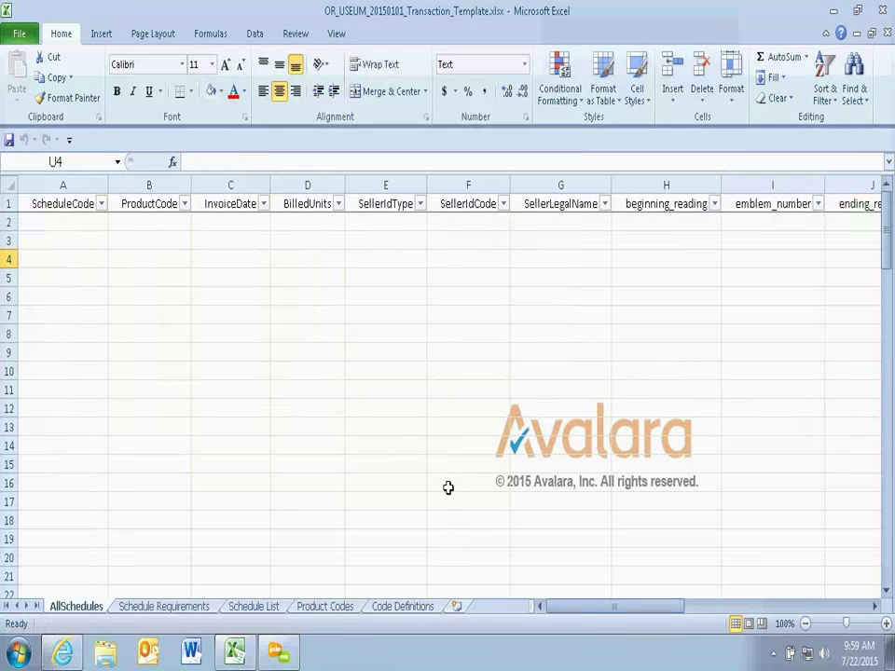
{"action": "left_click", "coordinate": [881, 10]}
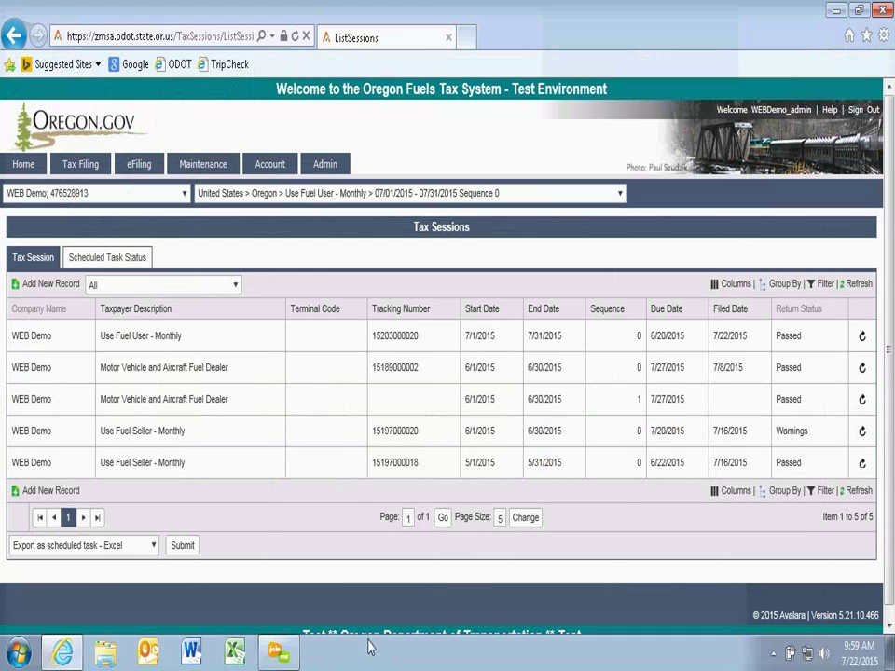